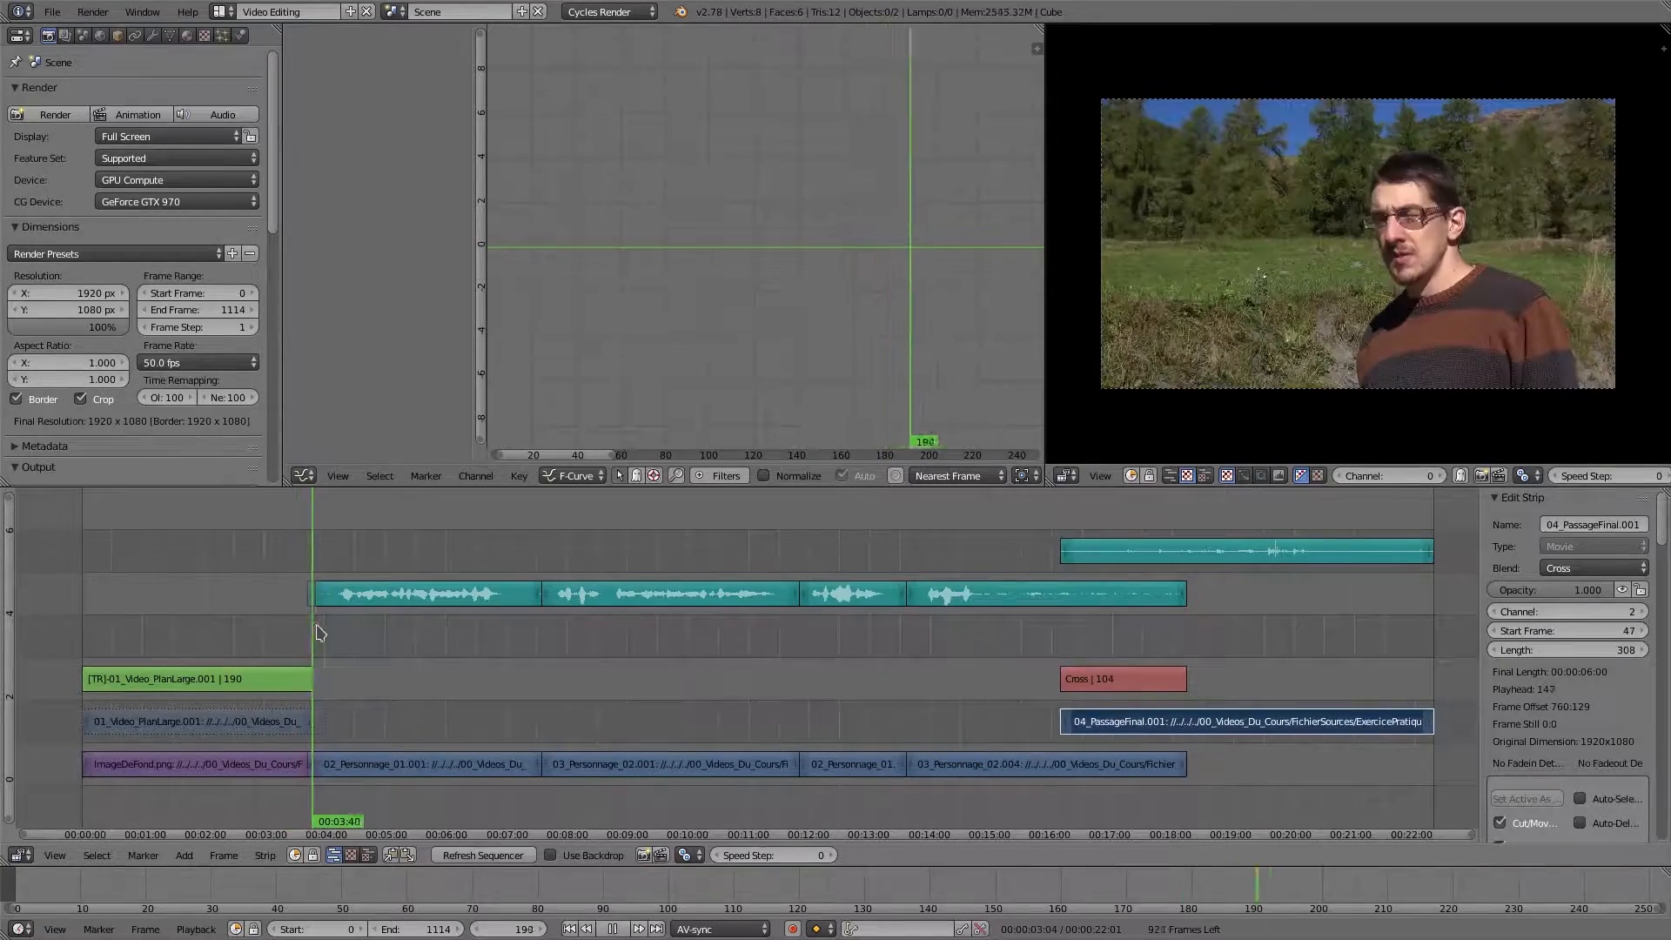
# Preview the finished montage by scrubbing through its dialogue shots to the final passage, and stop playback
pyautogui.moveTo(387, 625); pyautogui.dragTo(881, 607)
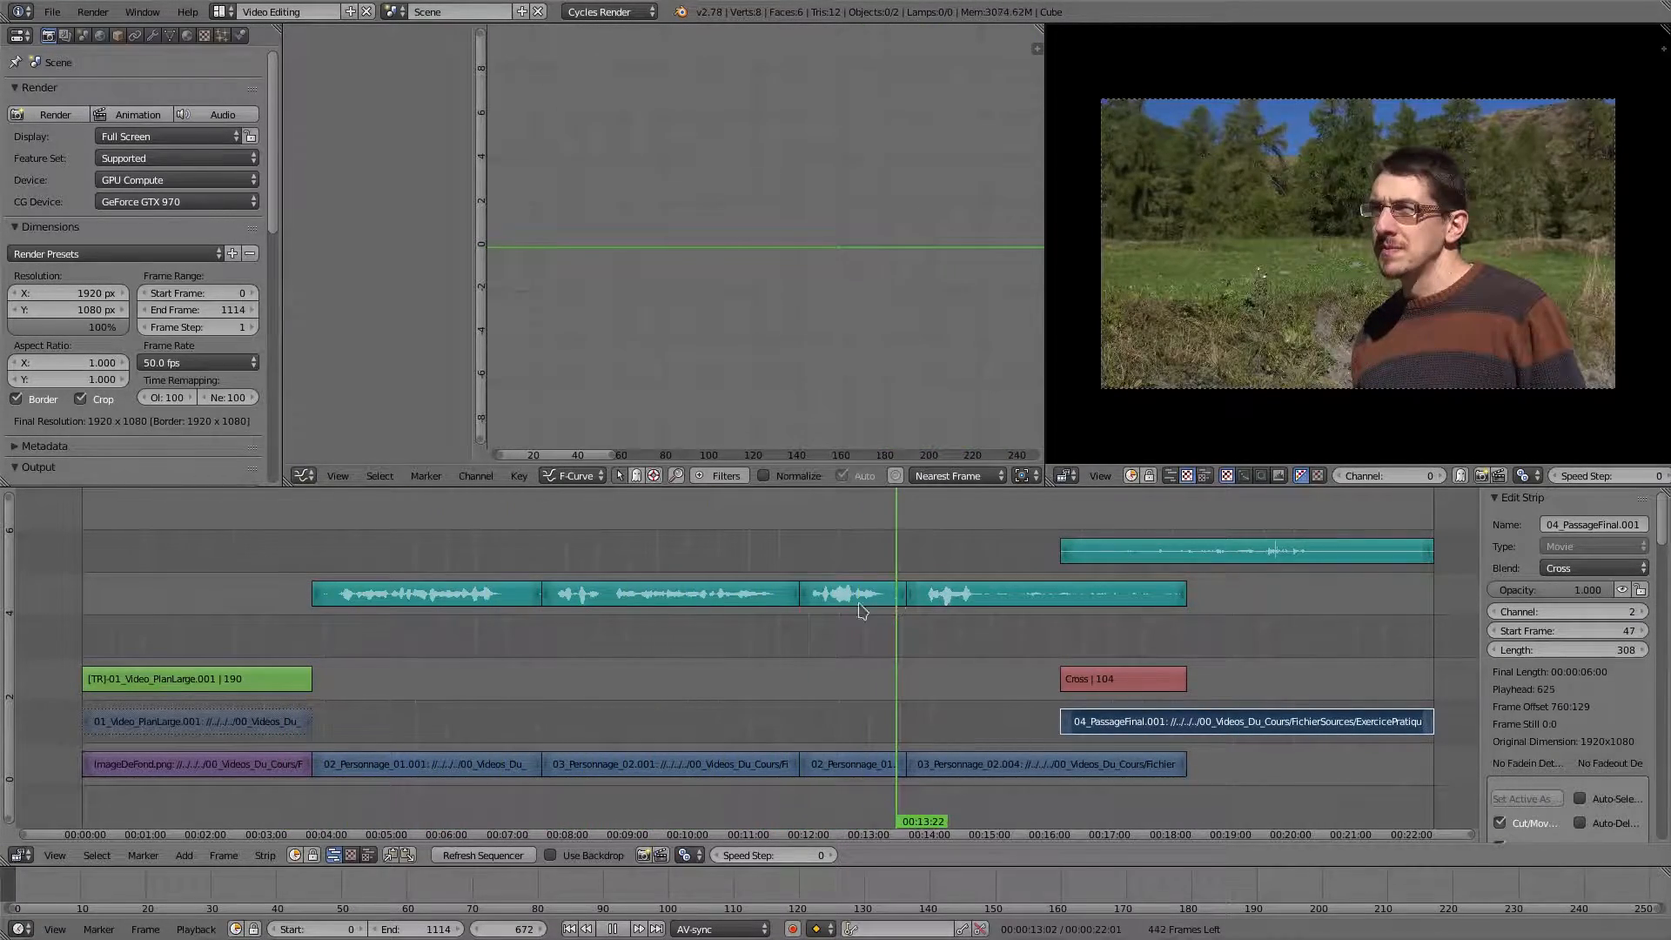
pyautogui.click(868, 605)
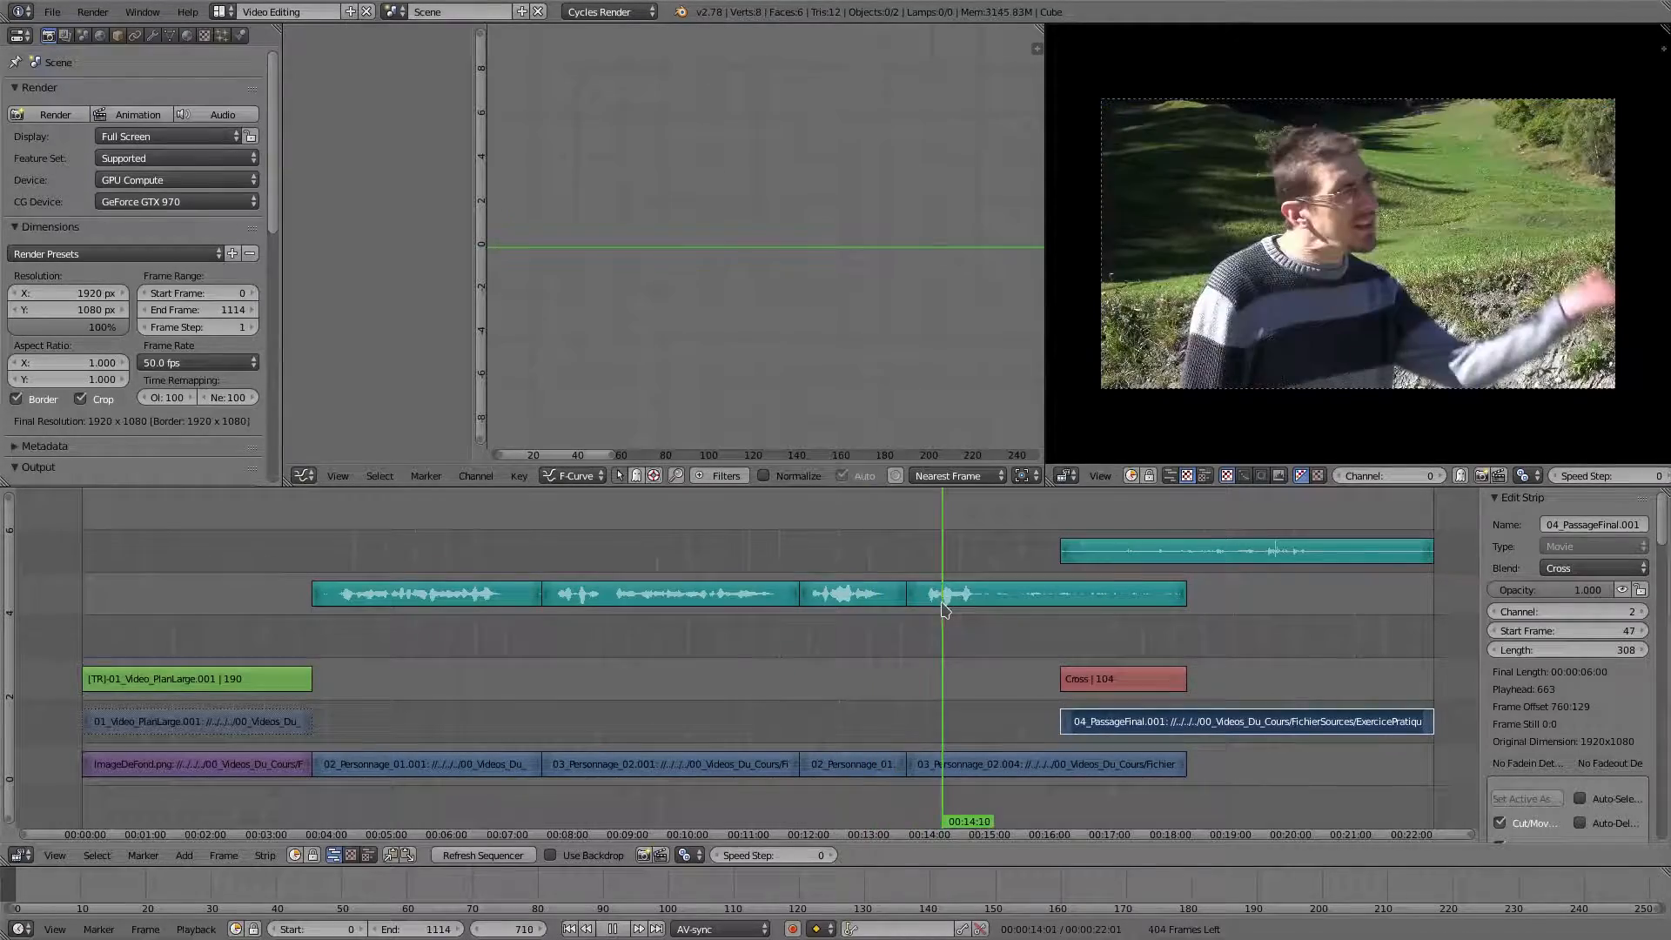
pyautogui.moveTo(995, 612); pyautogui.dragTo(1383, 623)
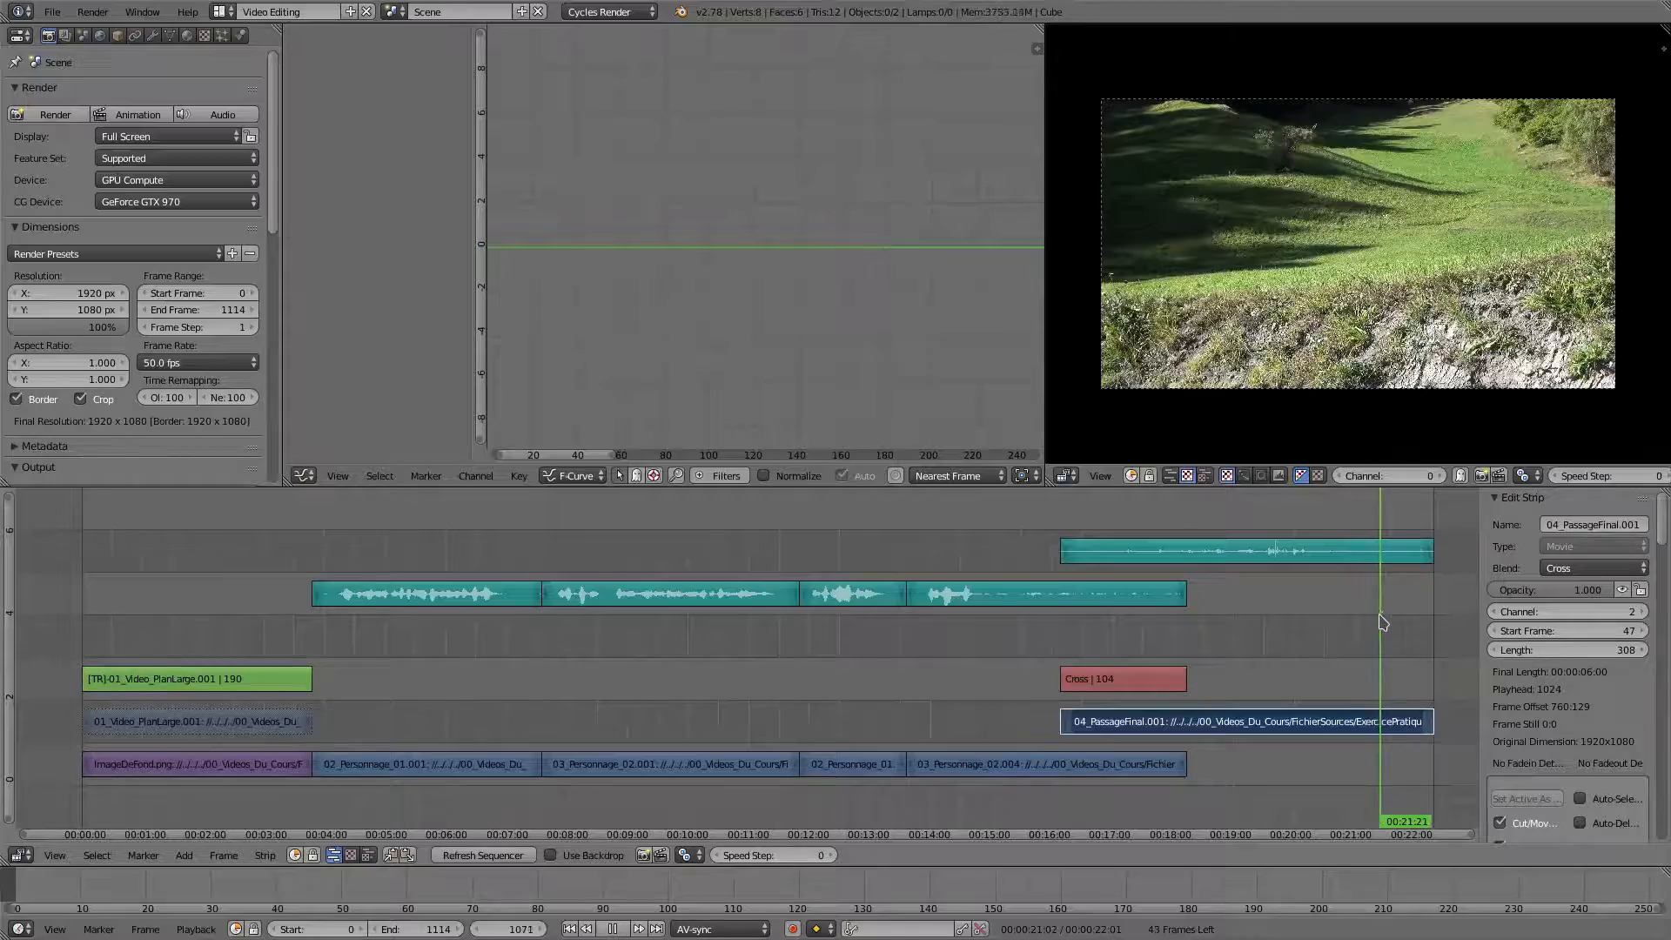
pyautogui.hotkey('alt', 'a')
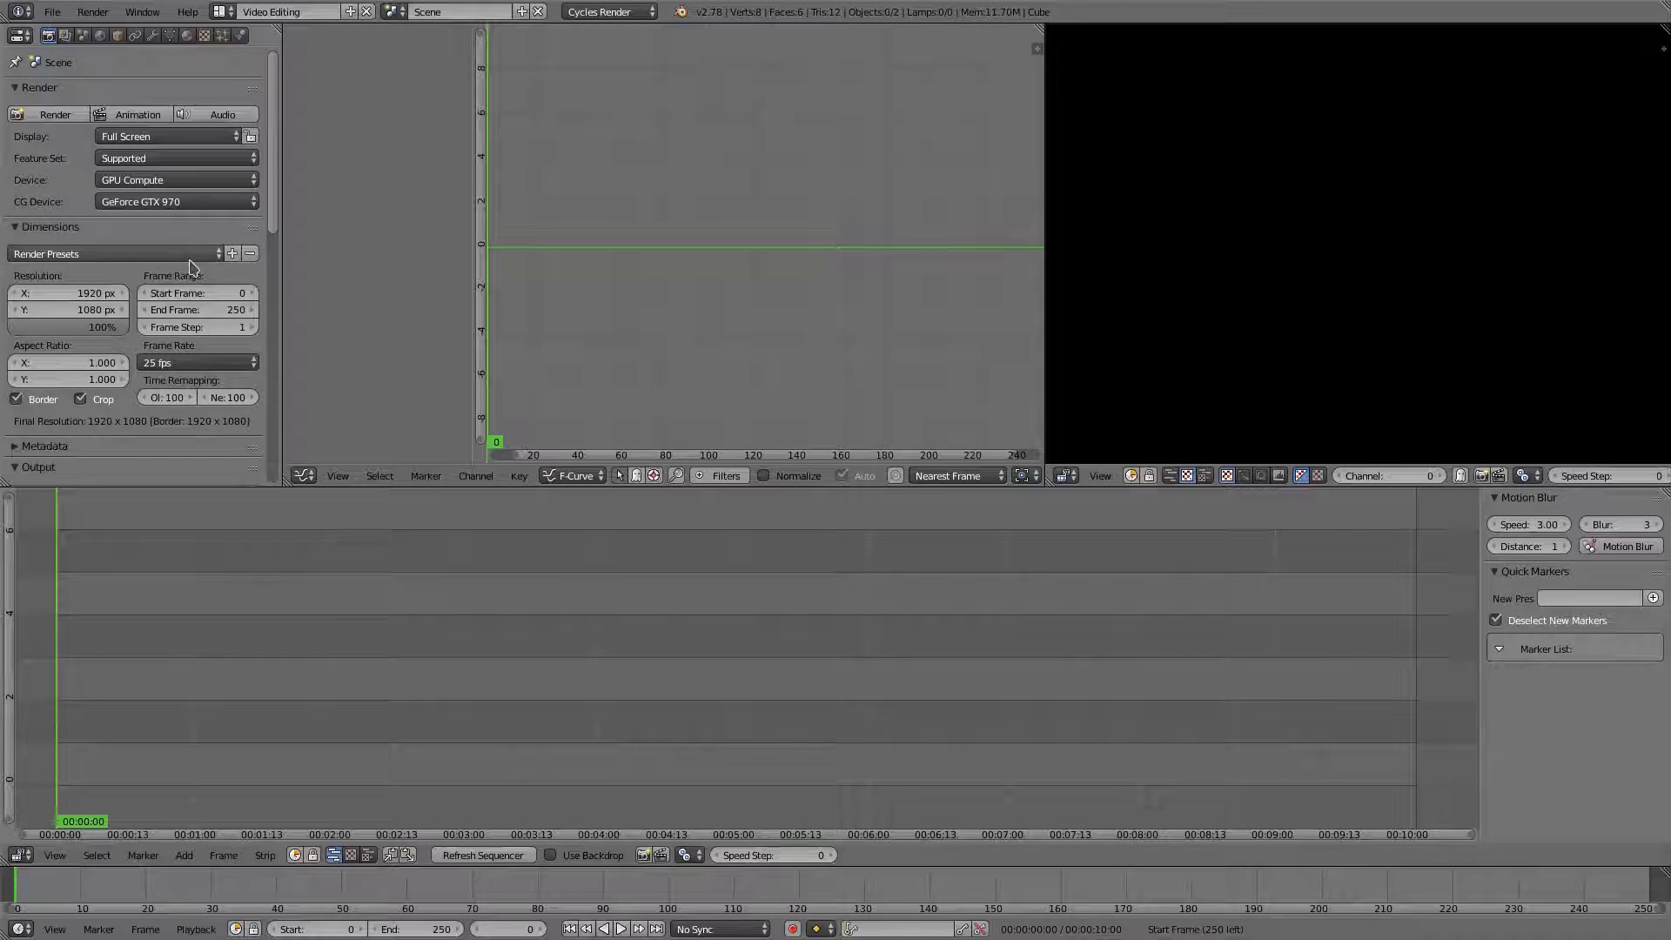
# Try a render resolution scale of 30% and return it to 100%
pyautogui.click(191, 257)
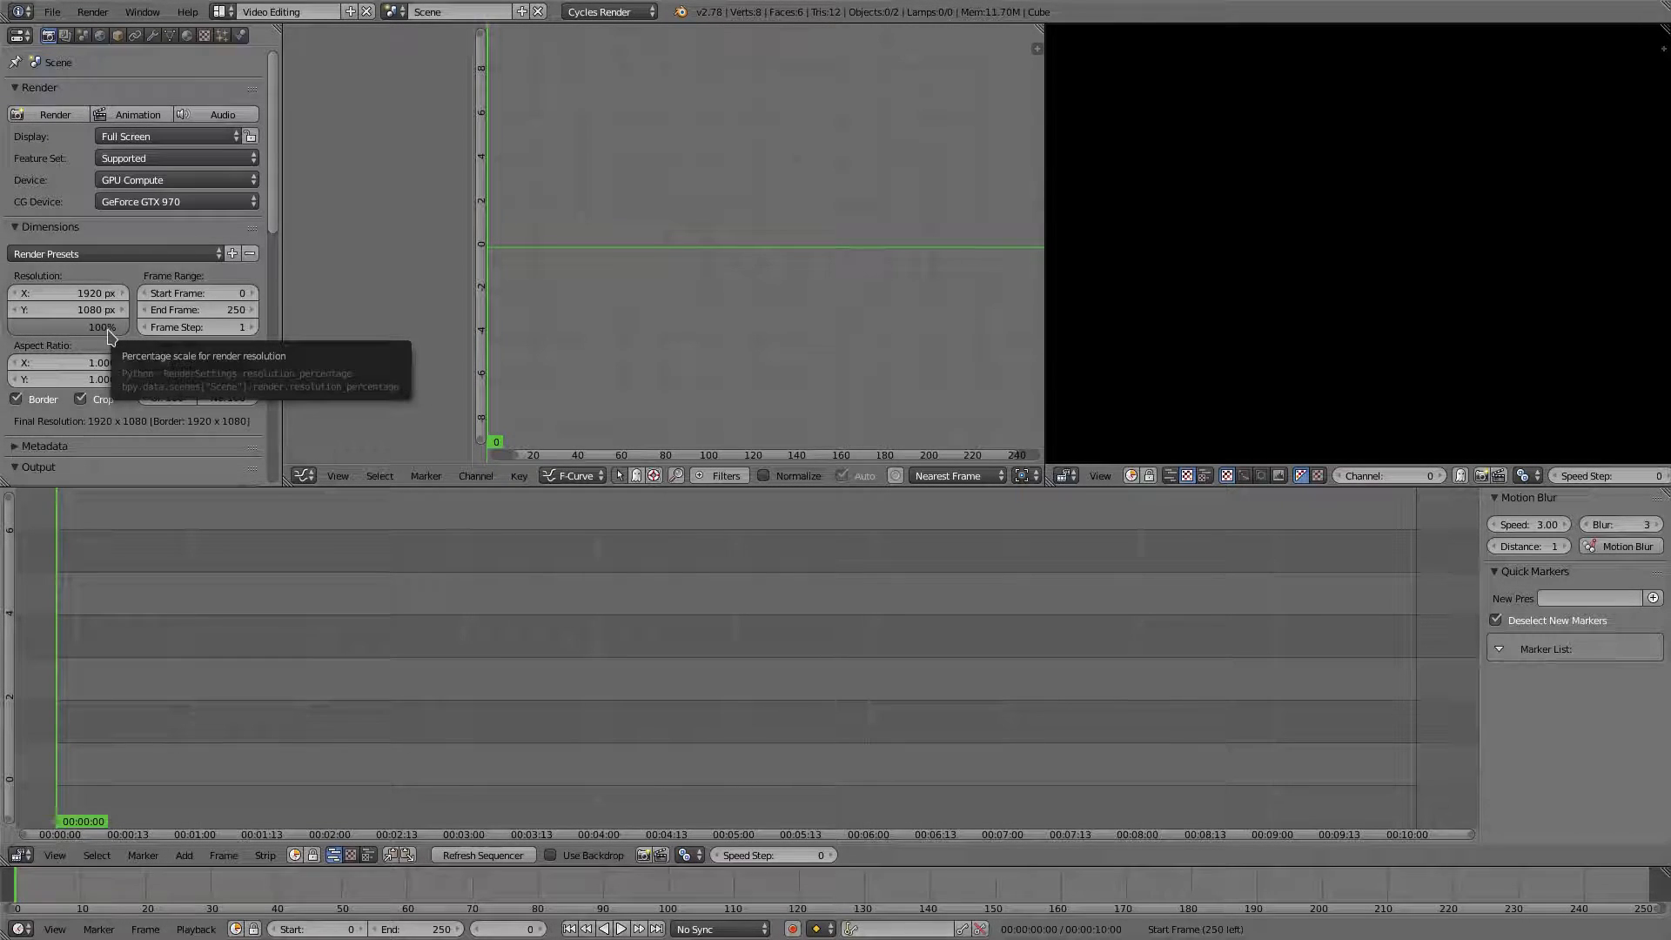
pyautogui.moveTo(127, 327); pyautogui.dragTo(50, 333)
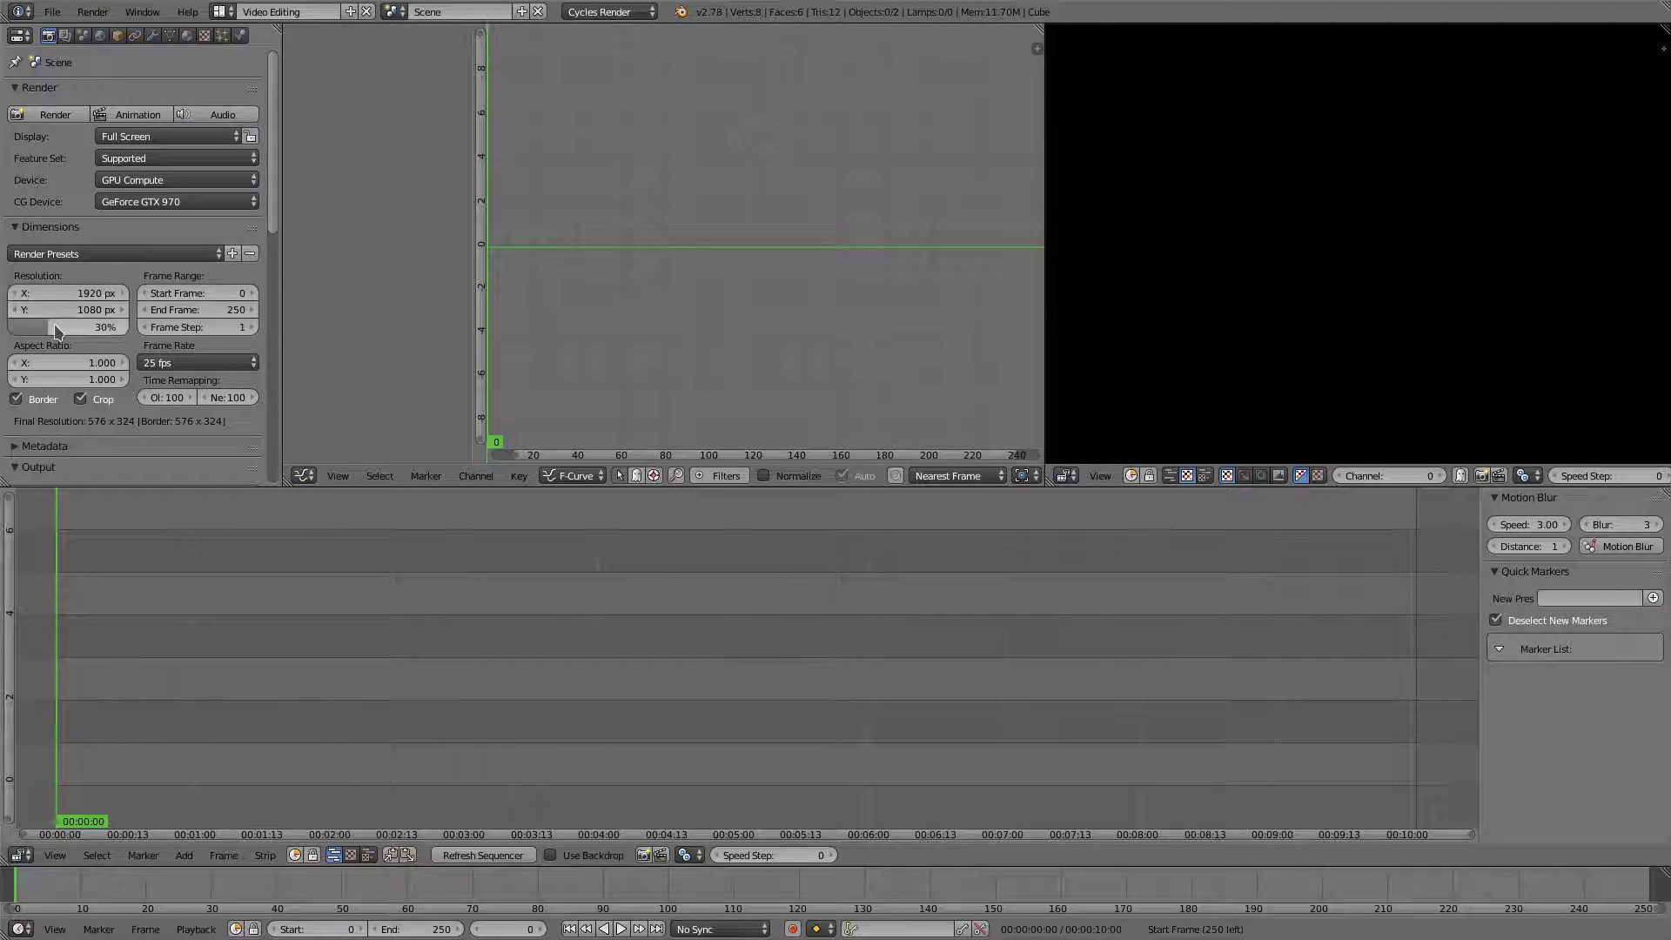
pyautogui.moveTo(52, 326); pyautogui.dragTo(122, 326)
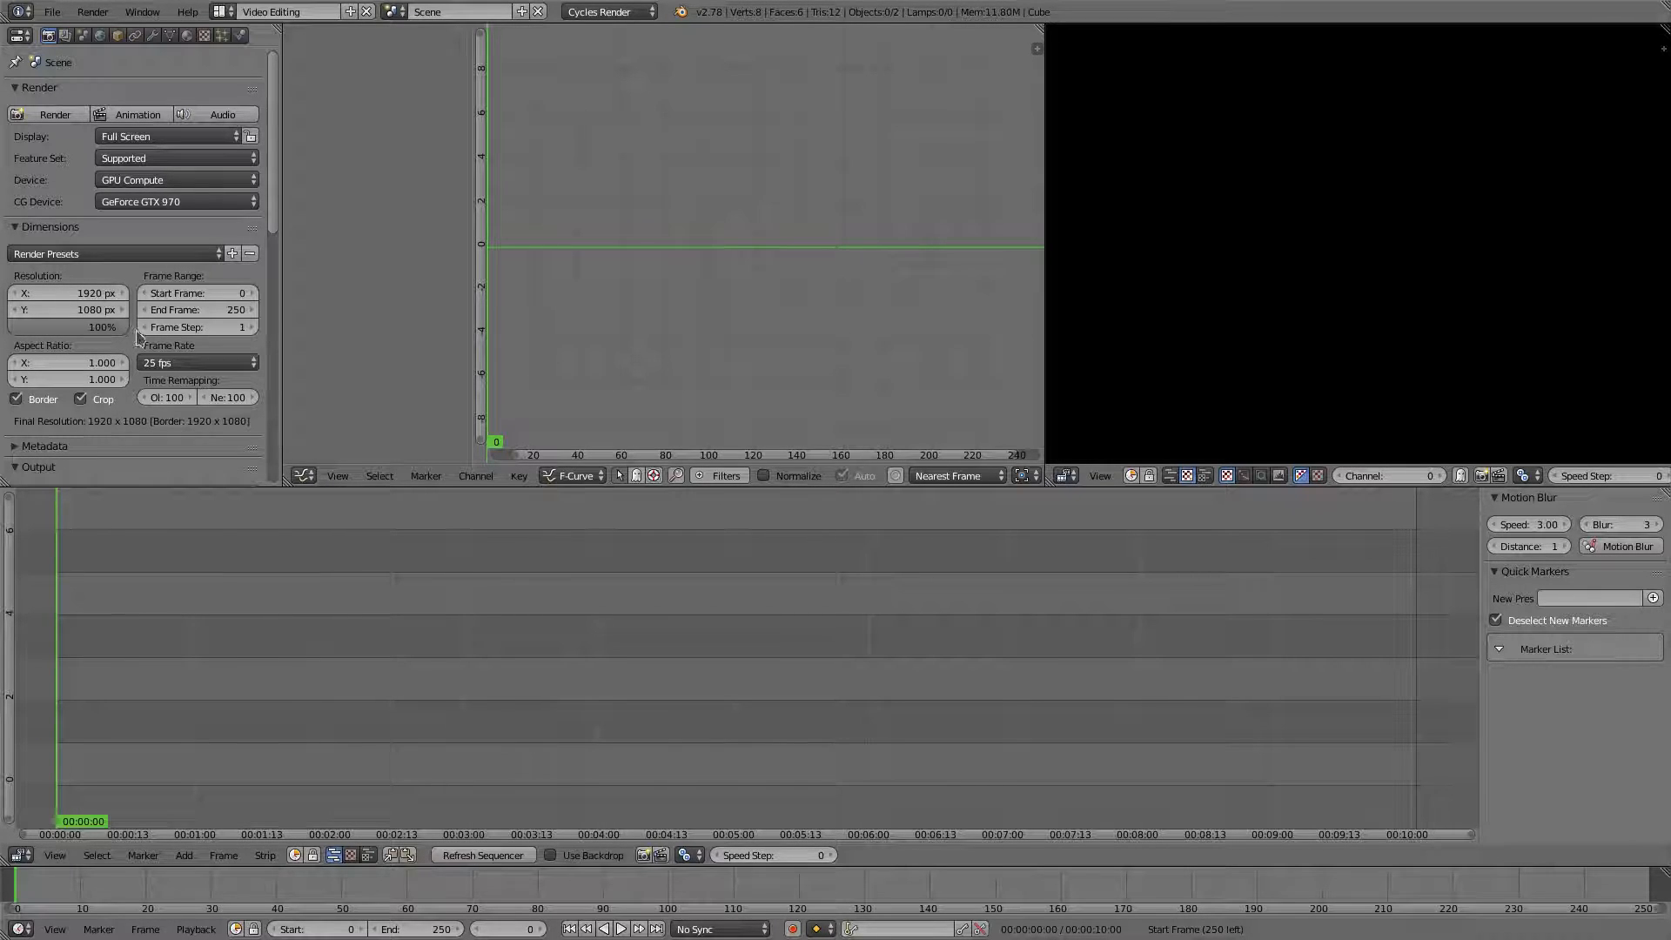
# Set the project frame rate to 50 fps and the playback sync mode to AV-sync
pyautogui.click(225, 362)
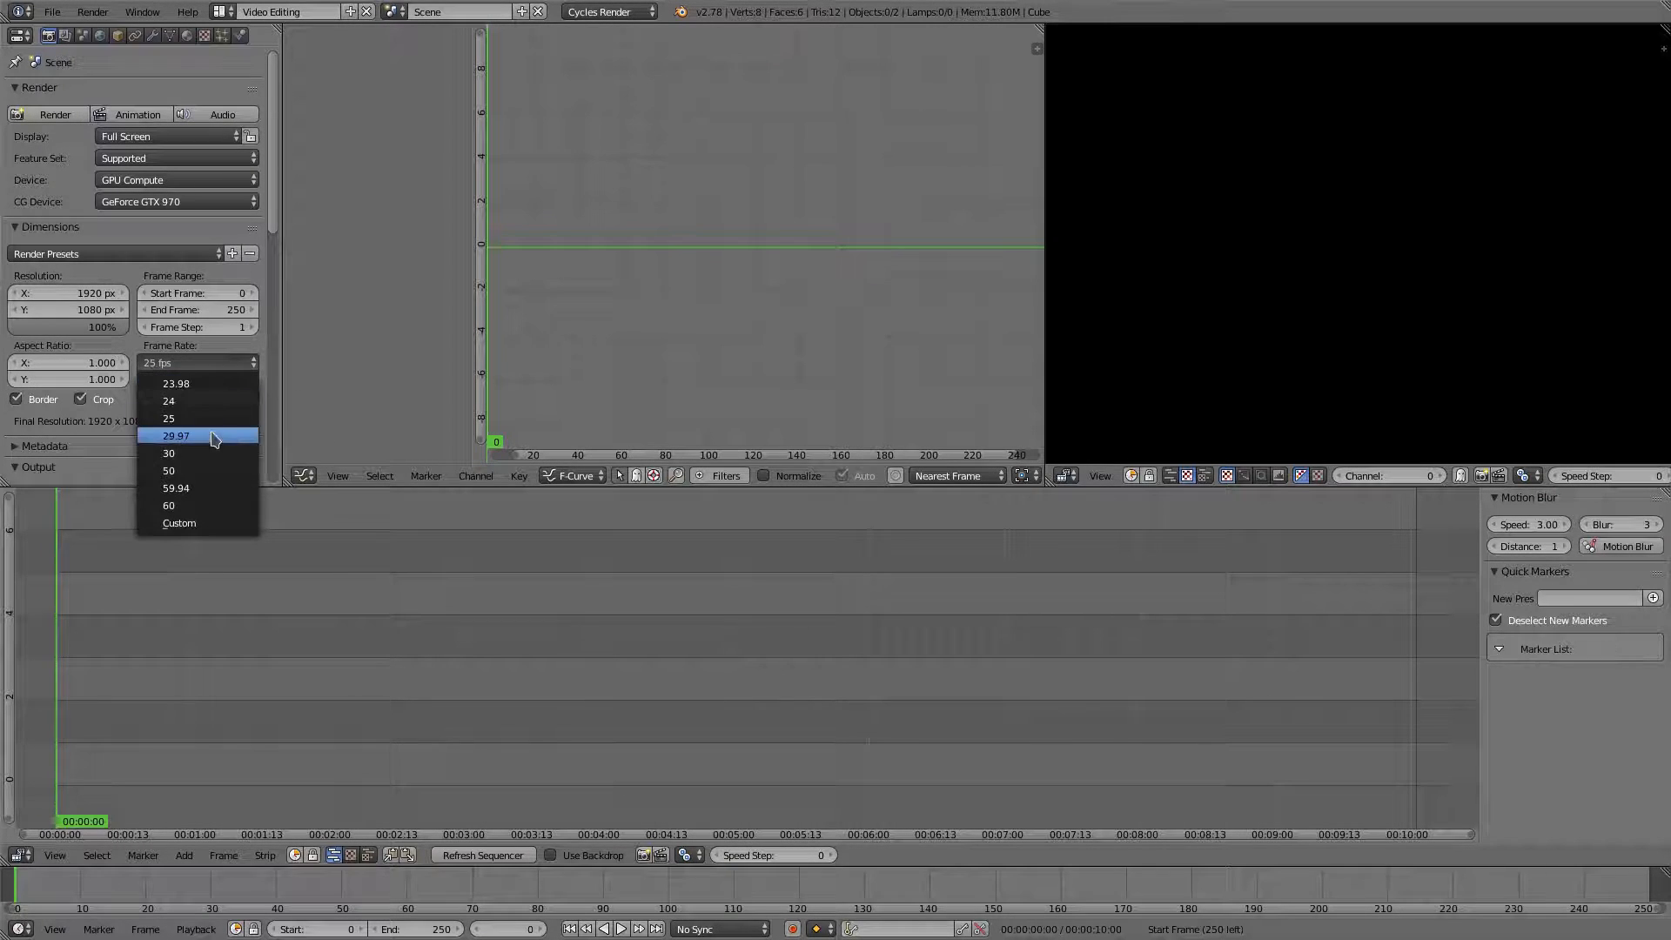
pyautogui.click(208, 472)
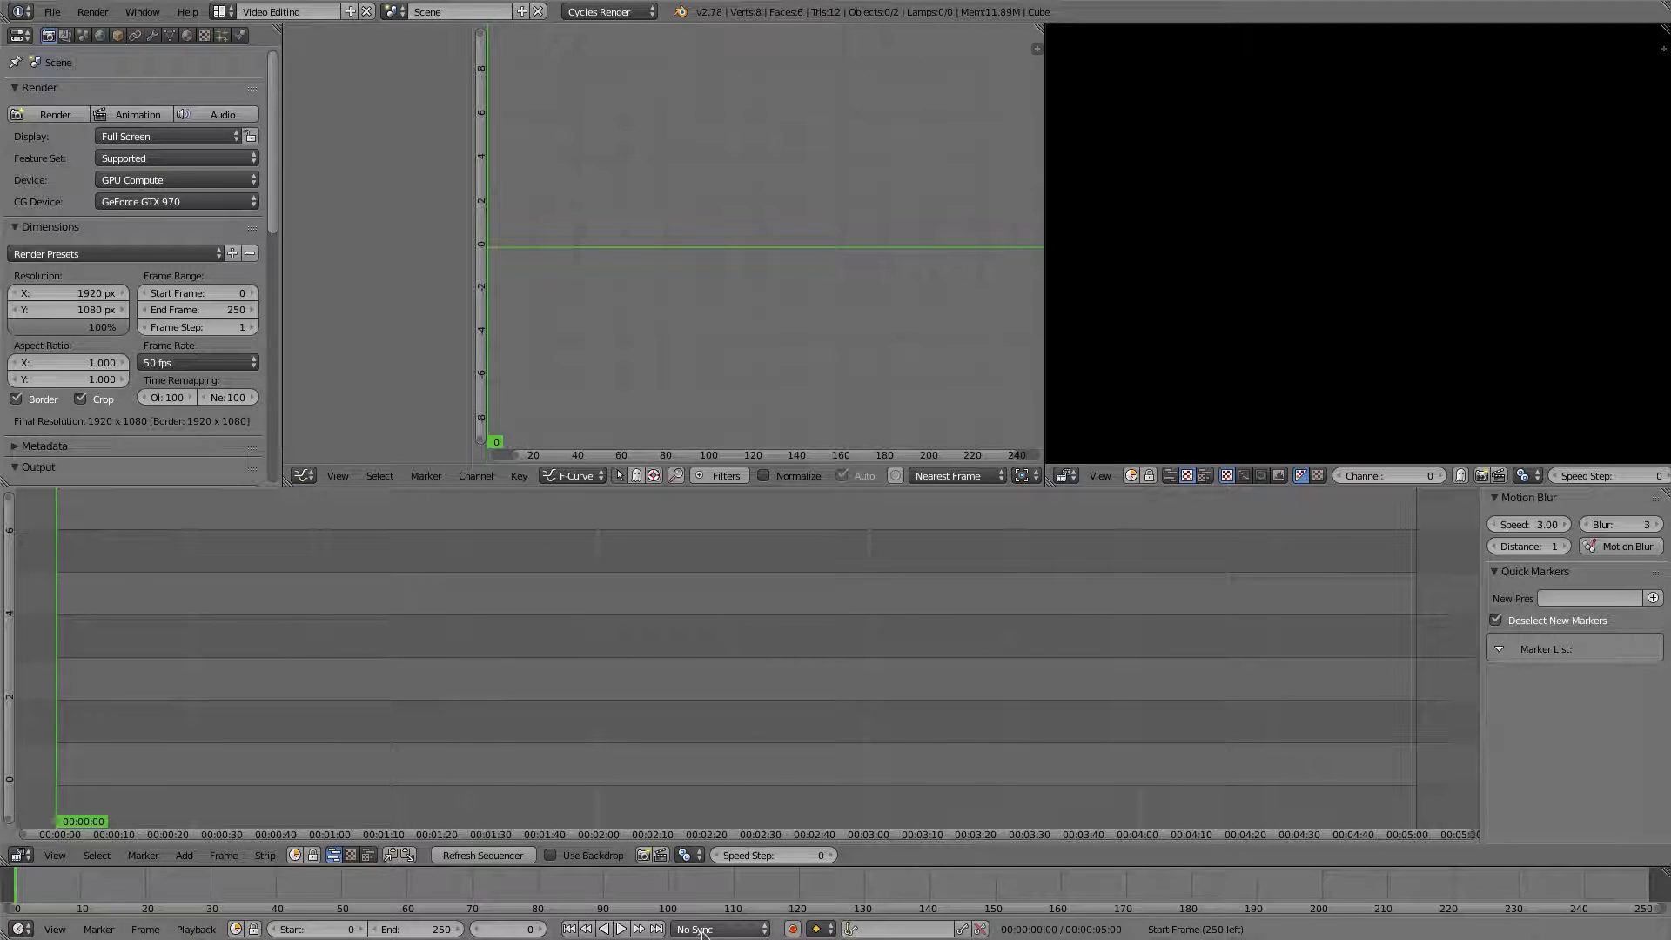
pyautogui.click(729, 930)
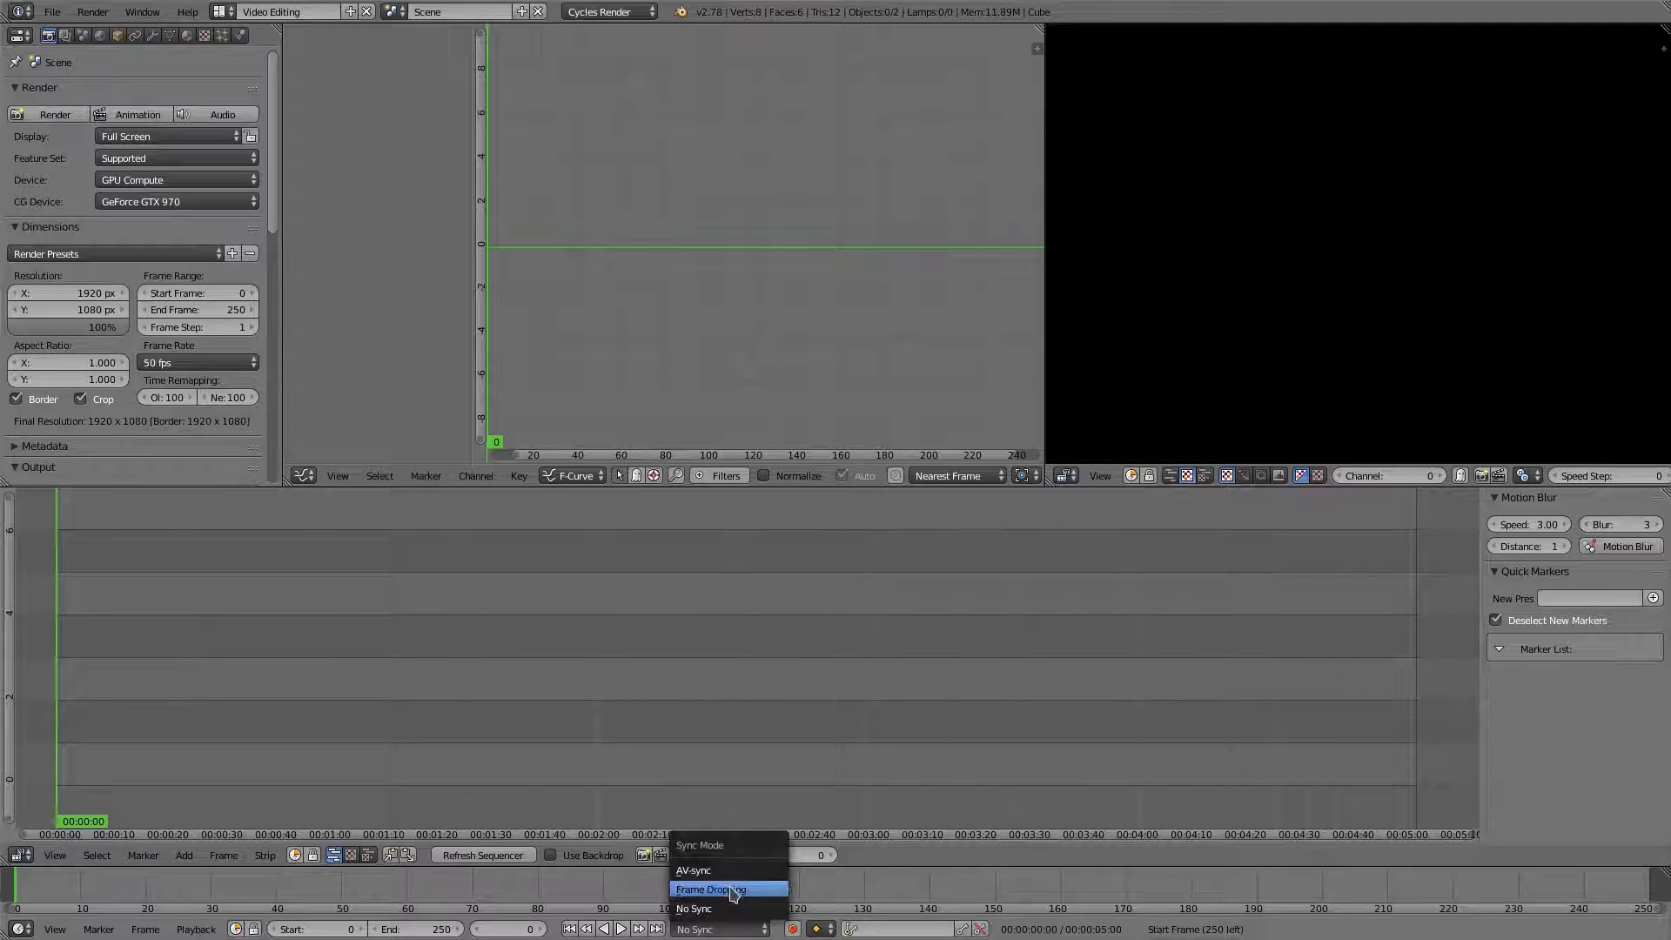
pyautogui.click(731, 872)
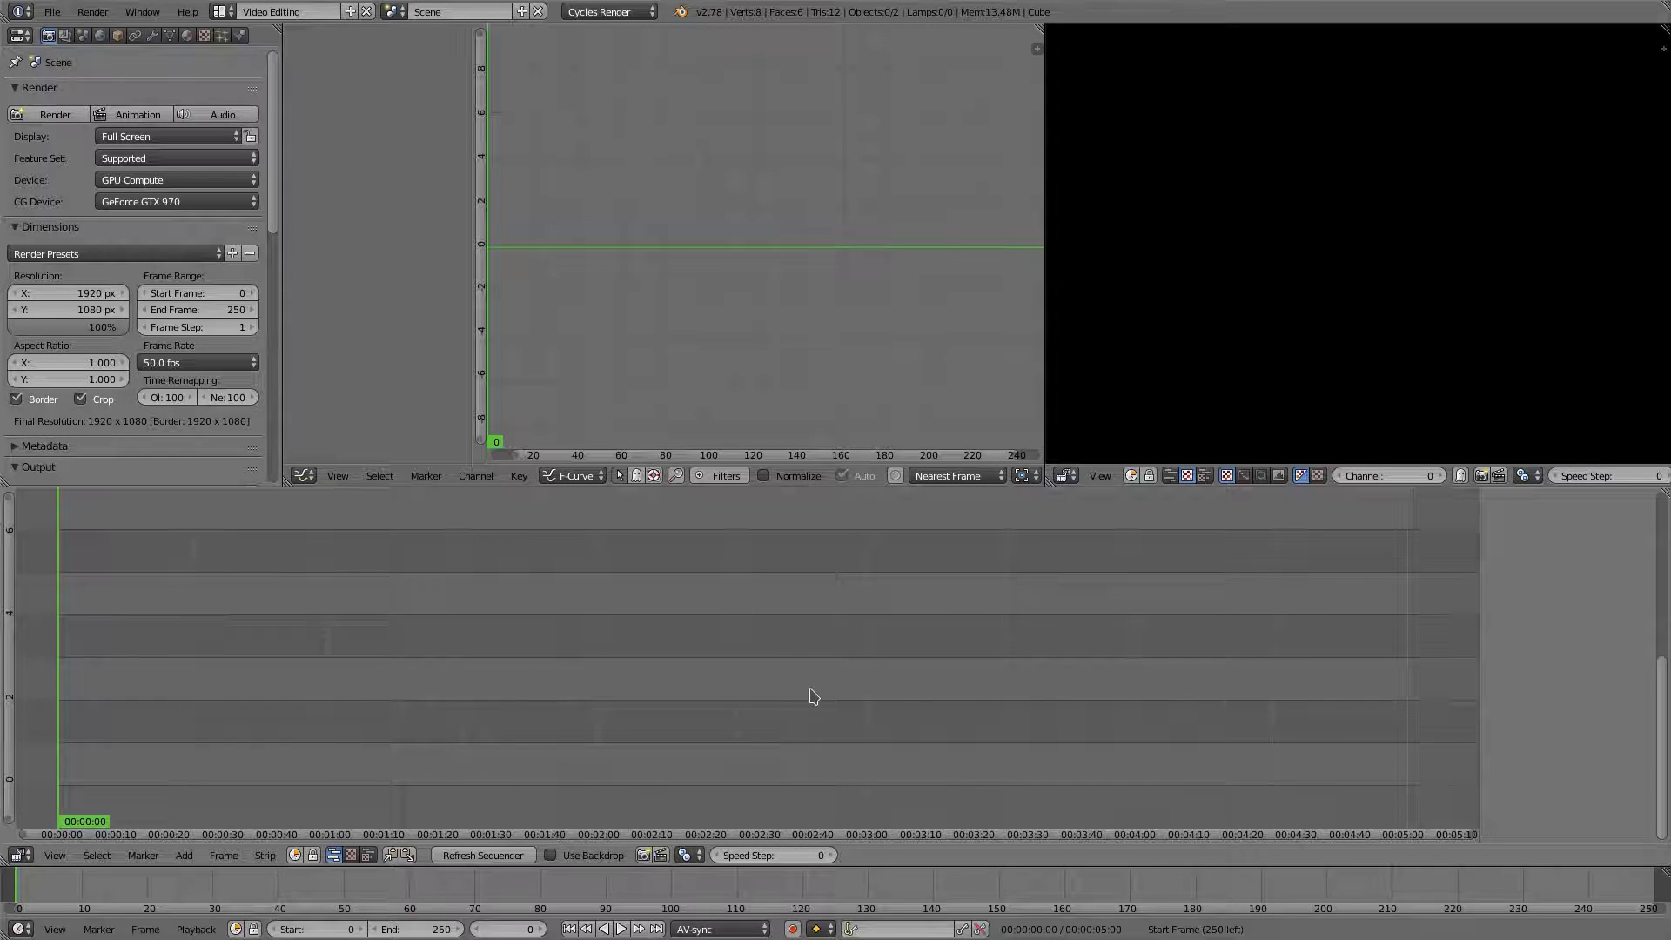
# Add the movie 01_Video_PlanLarge.mkv from the ExercicePratique/VideoBrut folder to the sequencer at frame 0
pyautogui.click(303, 476)
pyautogui.hotkey('shift', 'a')
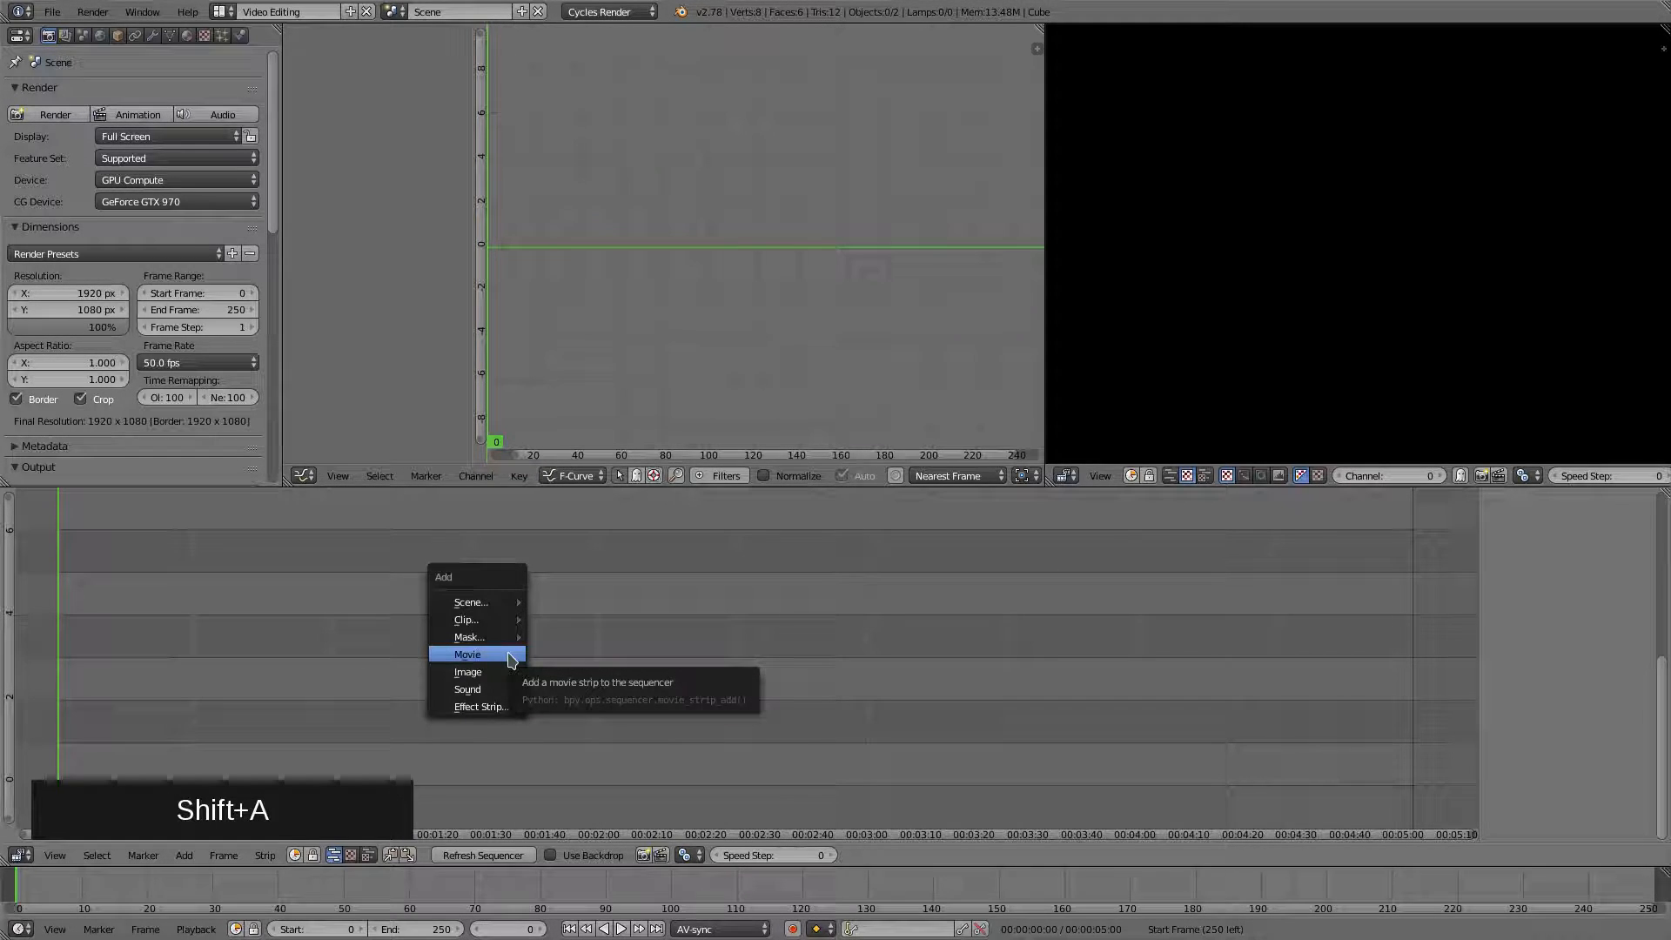
pyautogui.click(512, 661)
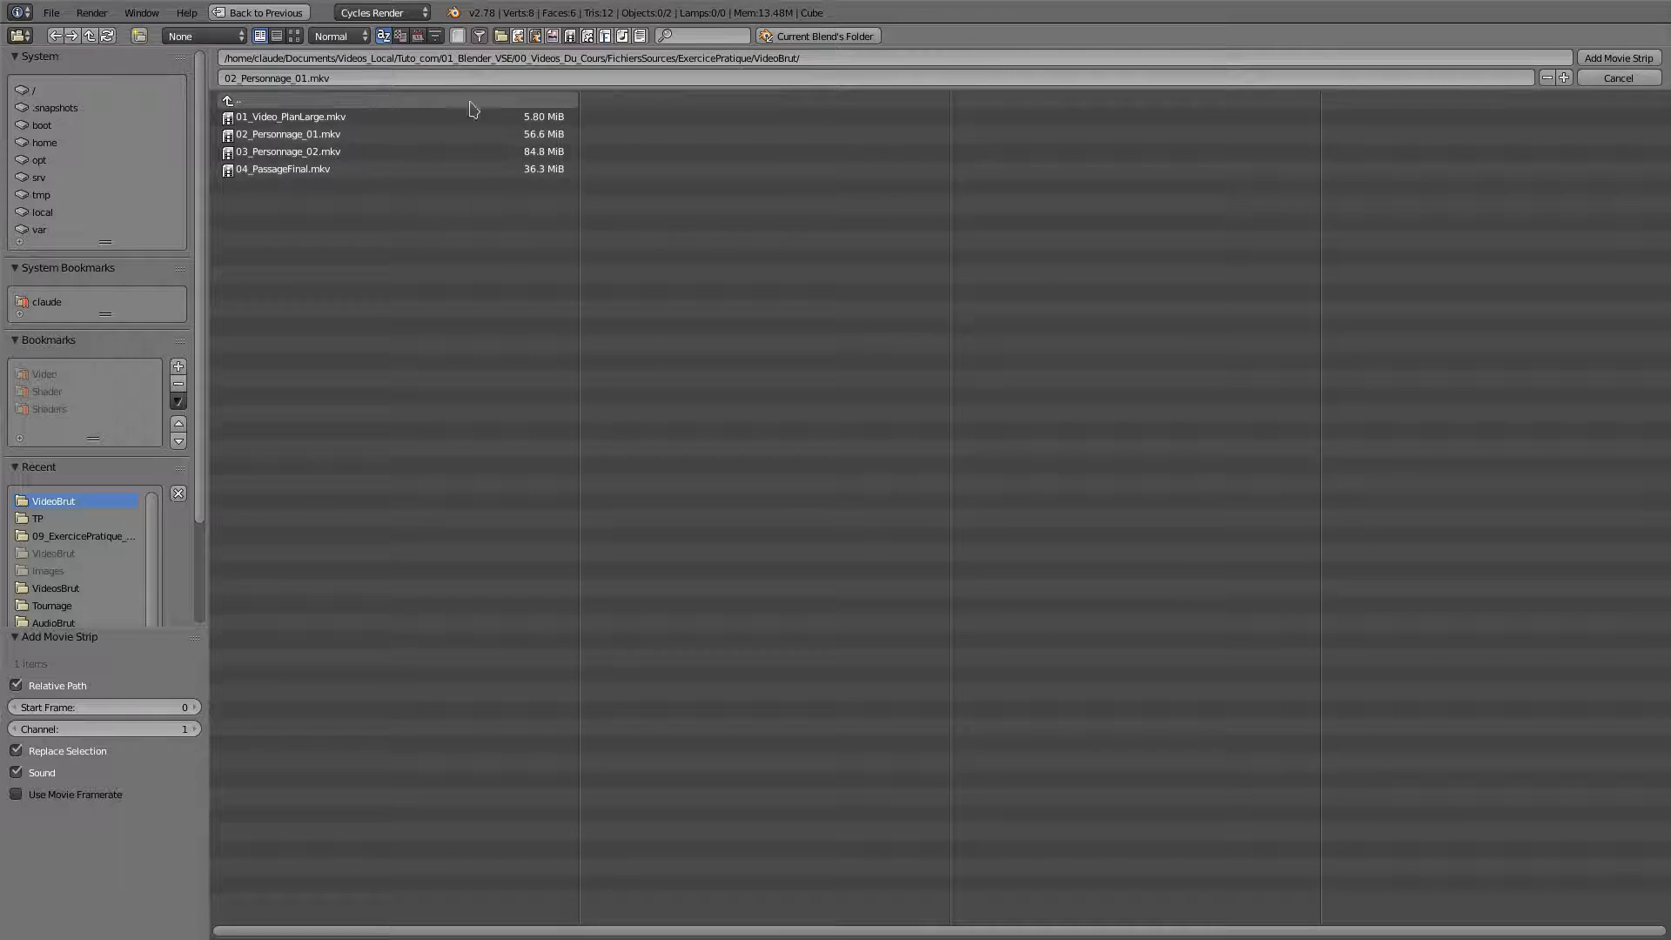
pyautogui.click(331, 101)
pyautogui.click(336, 104)
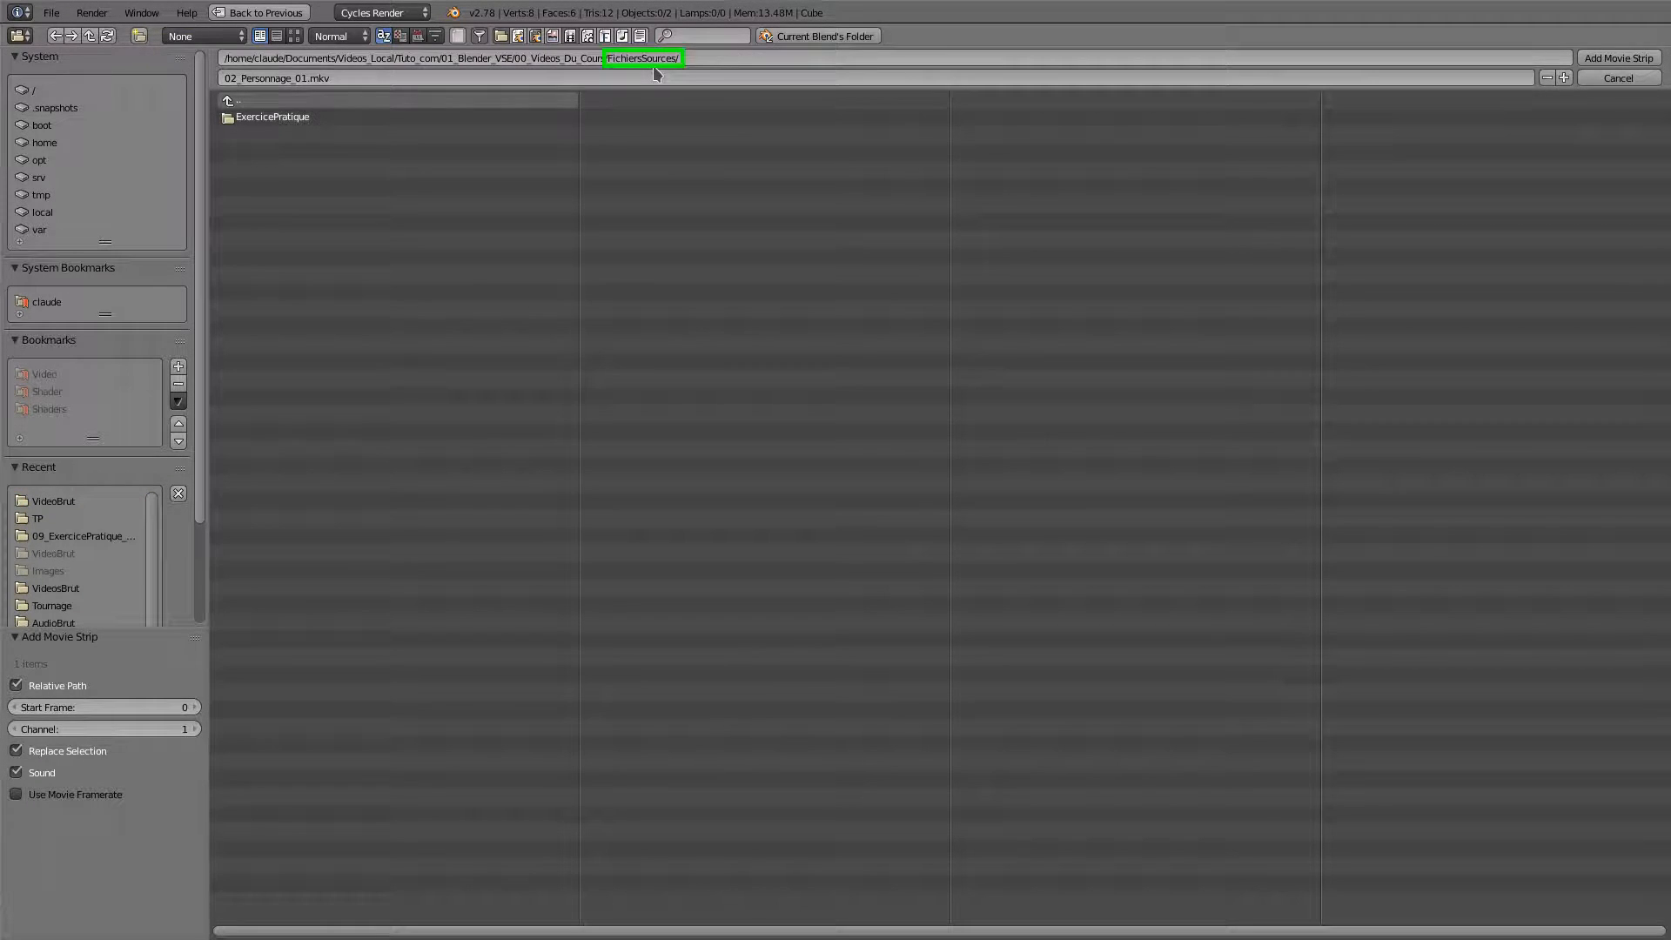
pyautogui.click(276, 119)
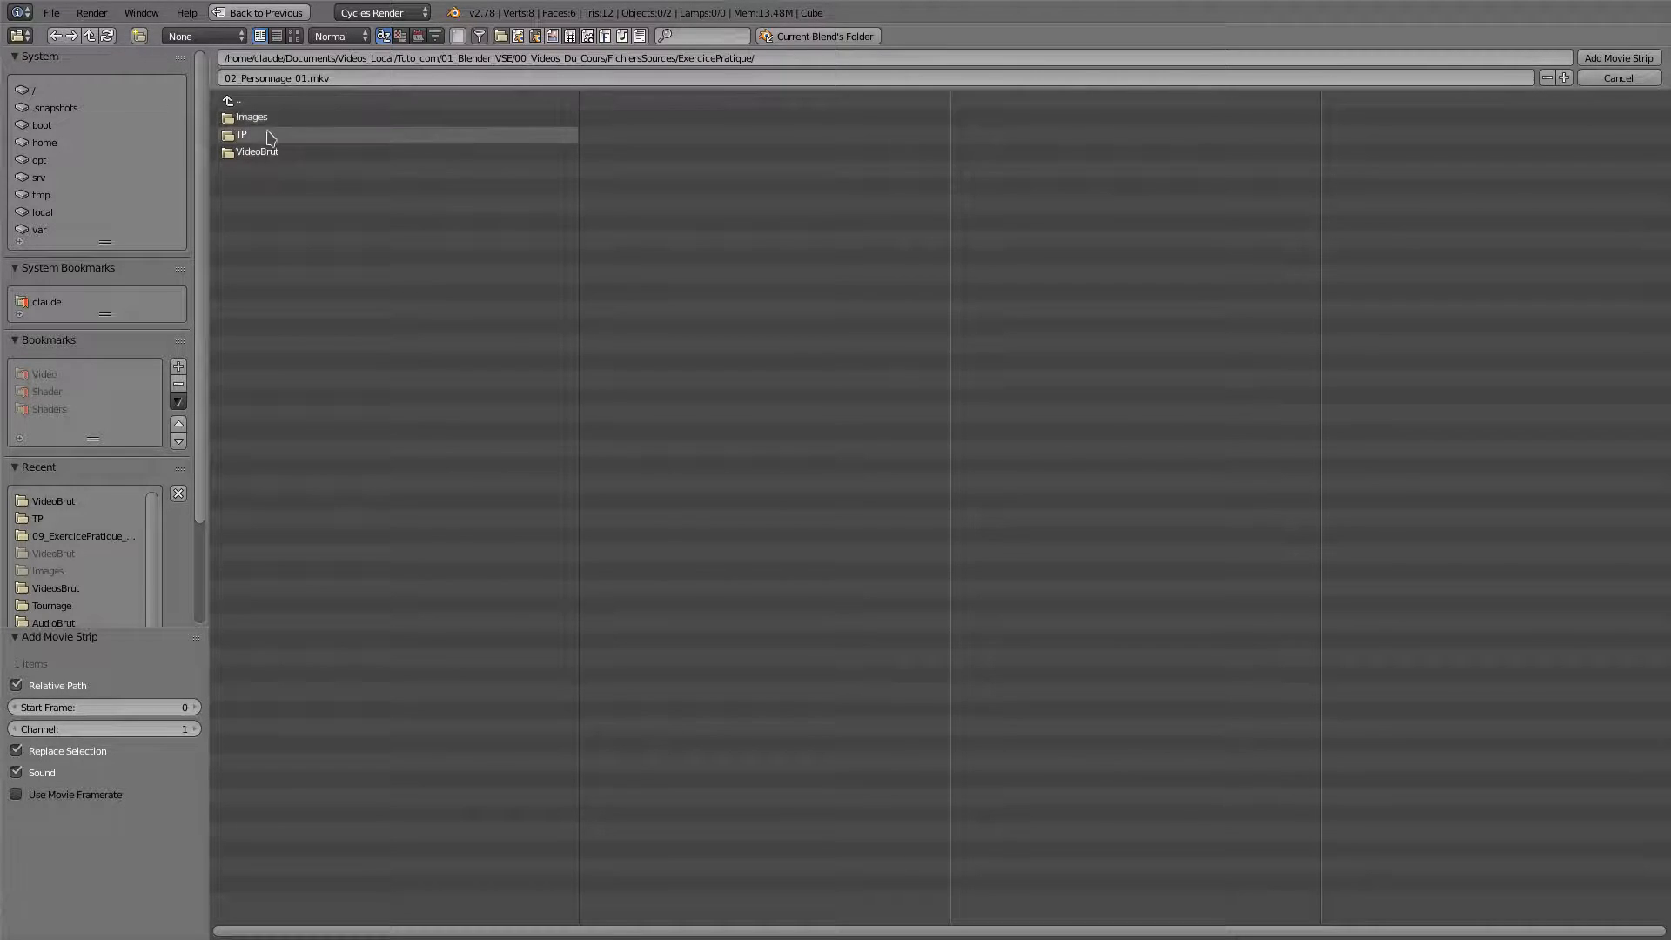
pyautogui.click(268, 153)
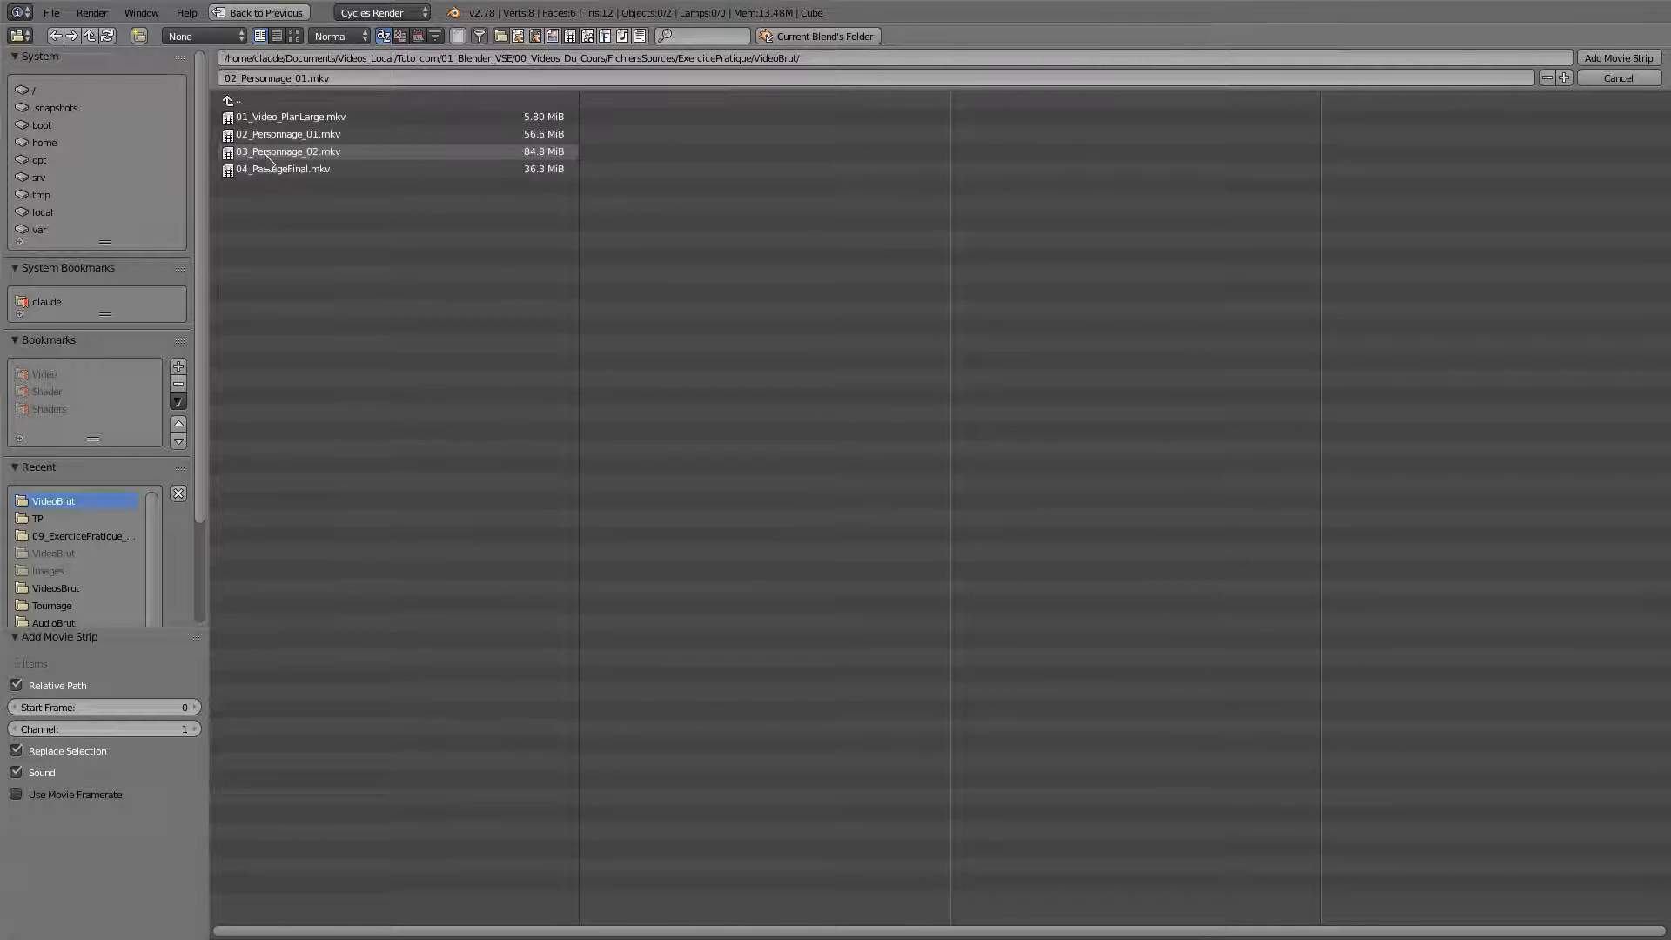
pyautogui.click(301, 119)
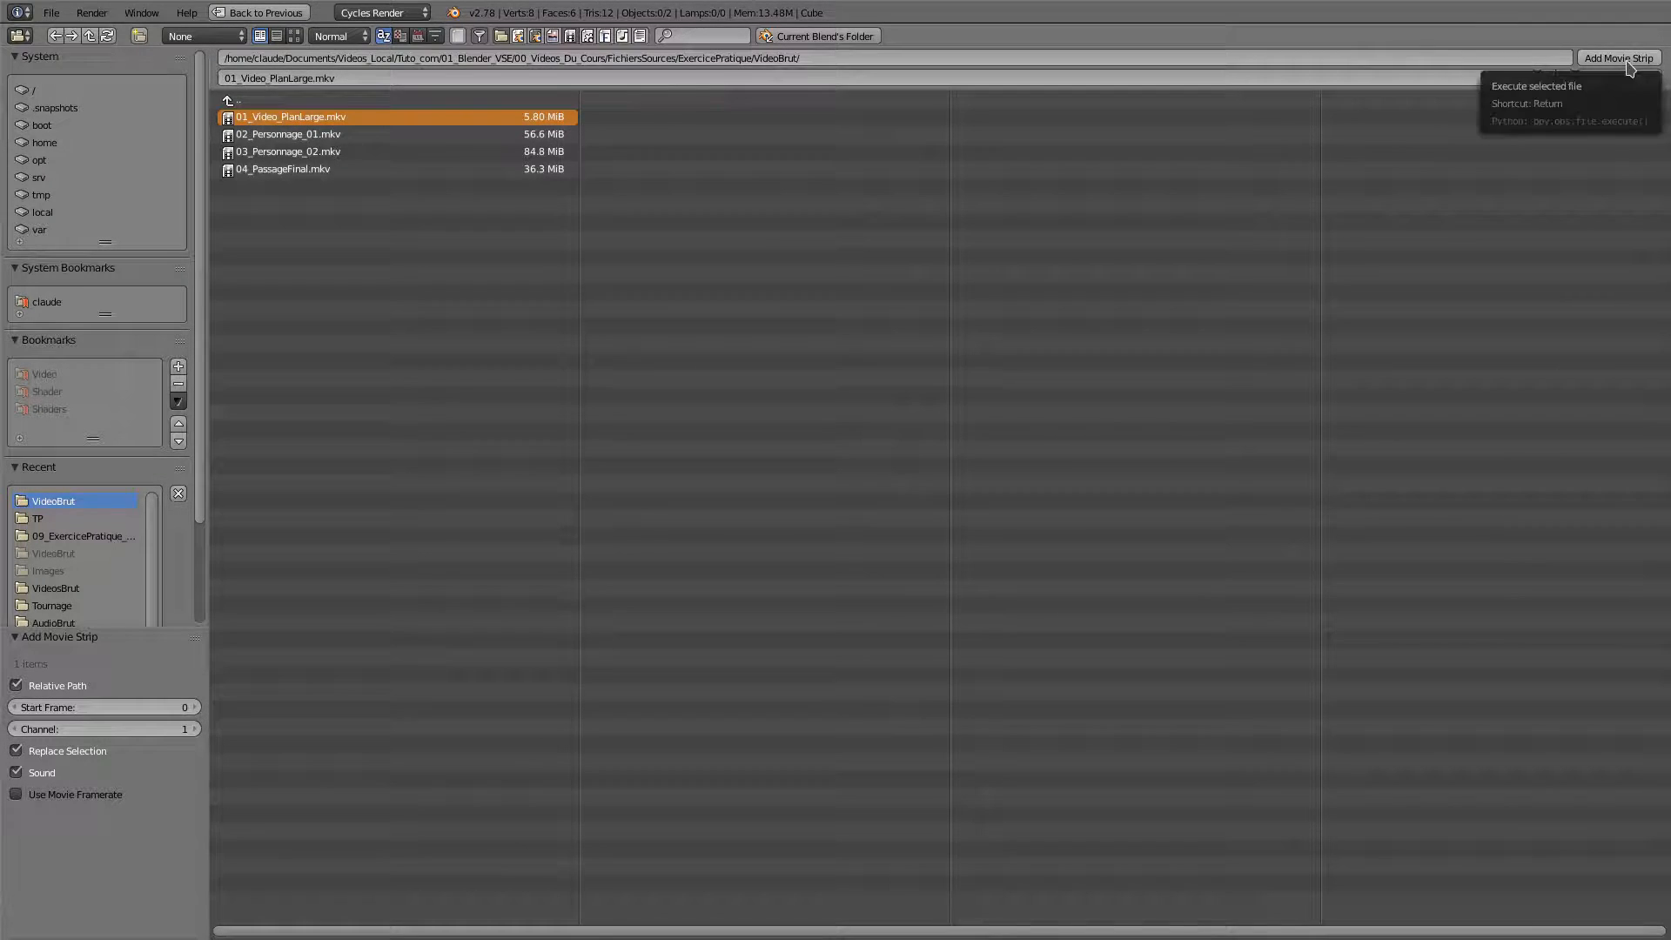
pyautogui.click(1619, 59)
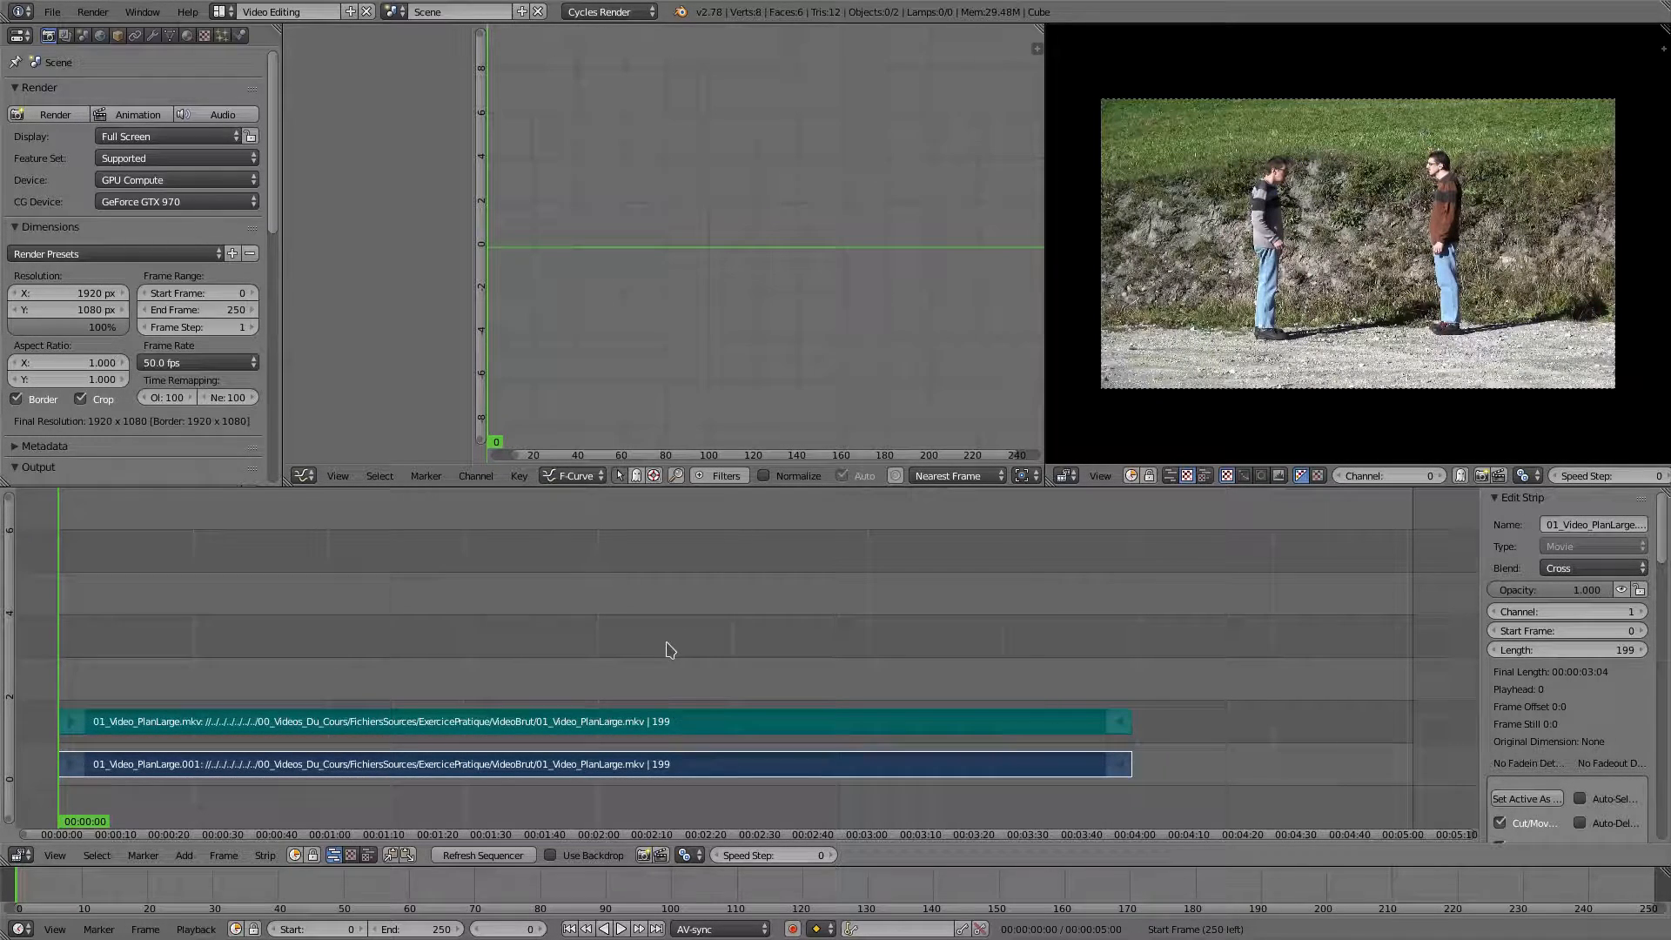
# Delete the sound strip of 01_Video_PlanLarge, keeping only its video strip
pyautogui.rightClick(751, 728)
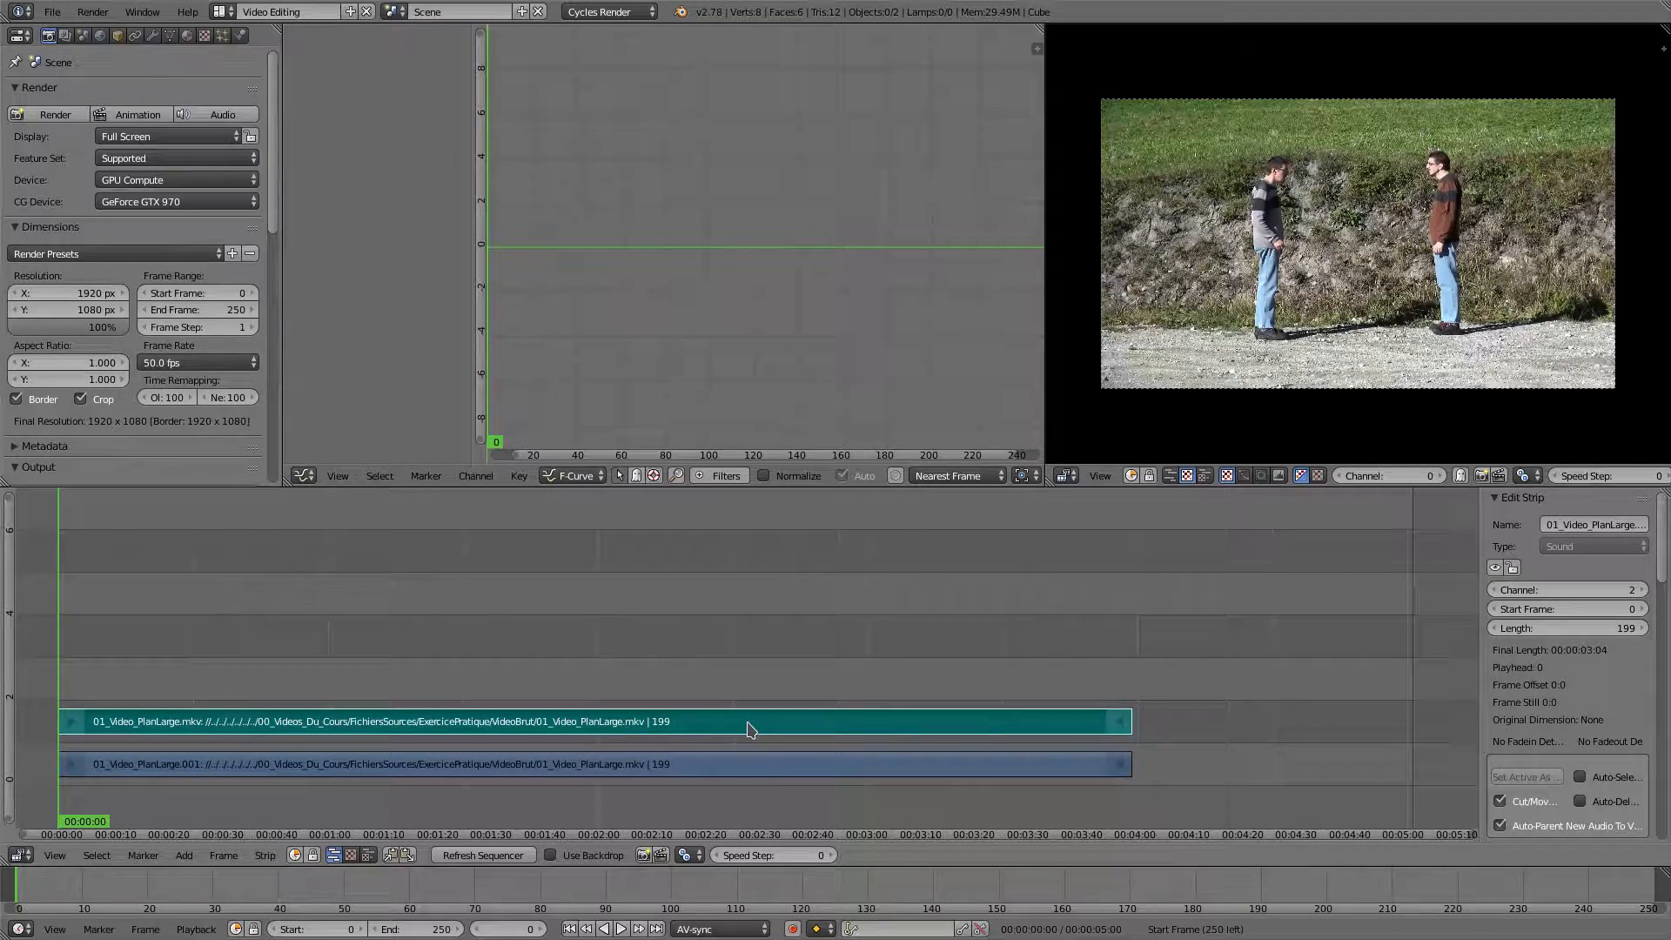
pyautogui.press('x')
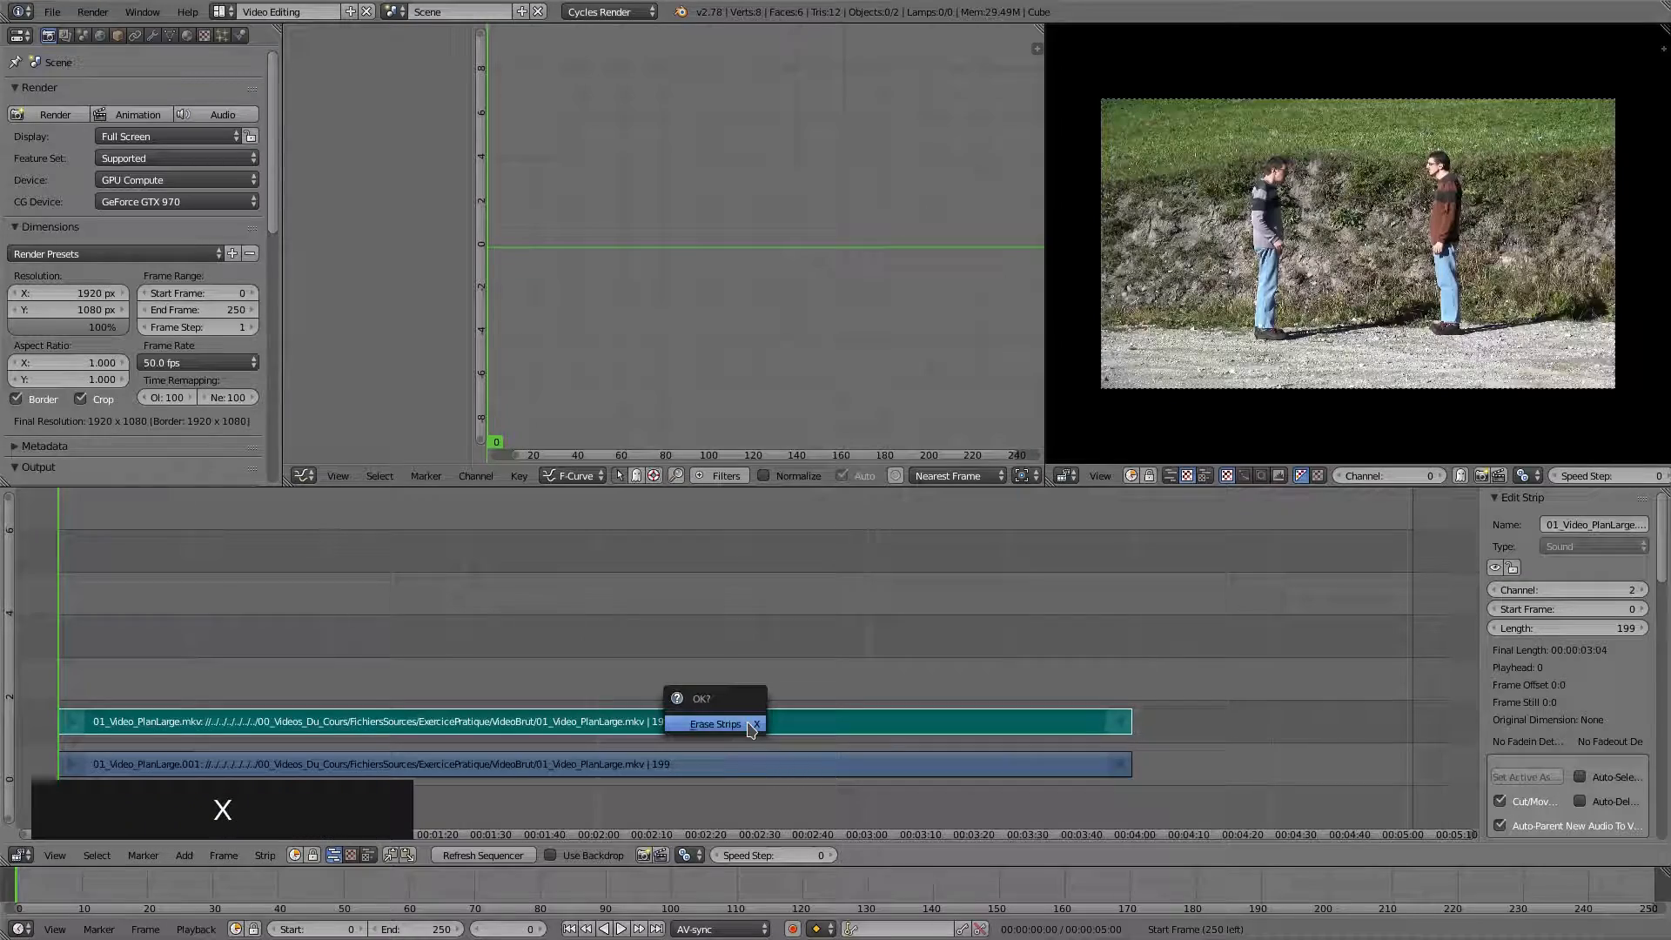
pyautogui.click(751, 727)
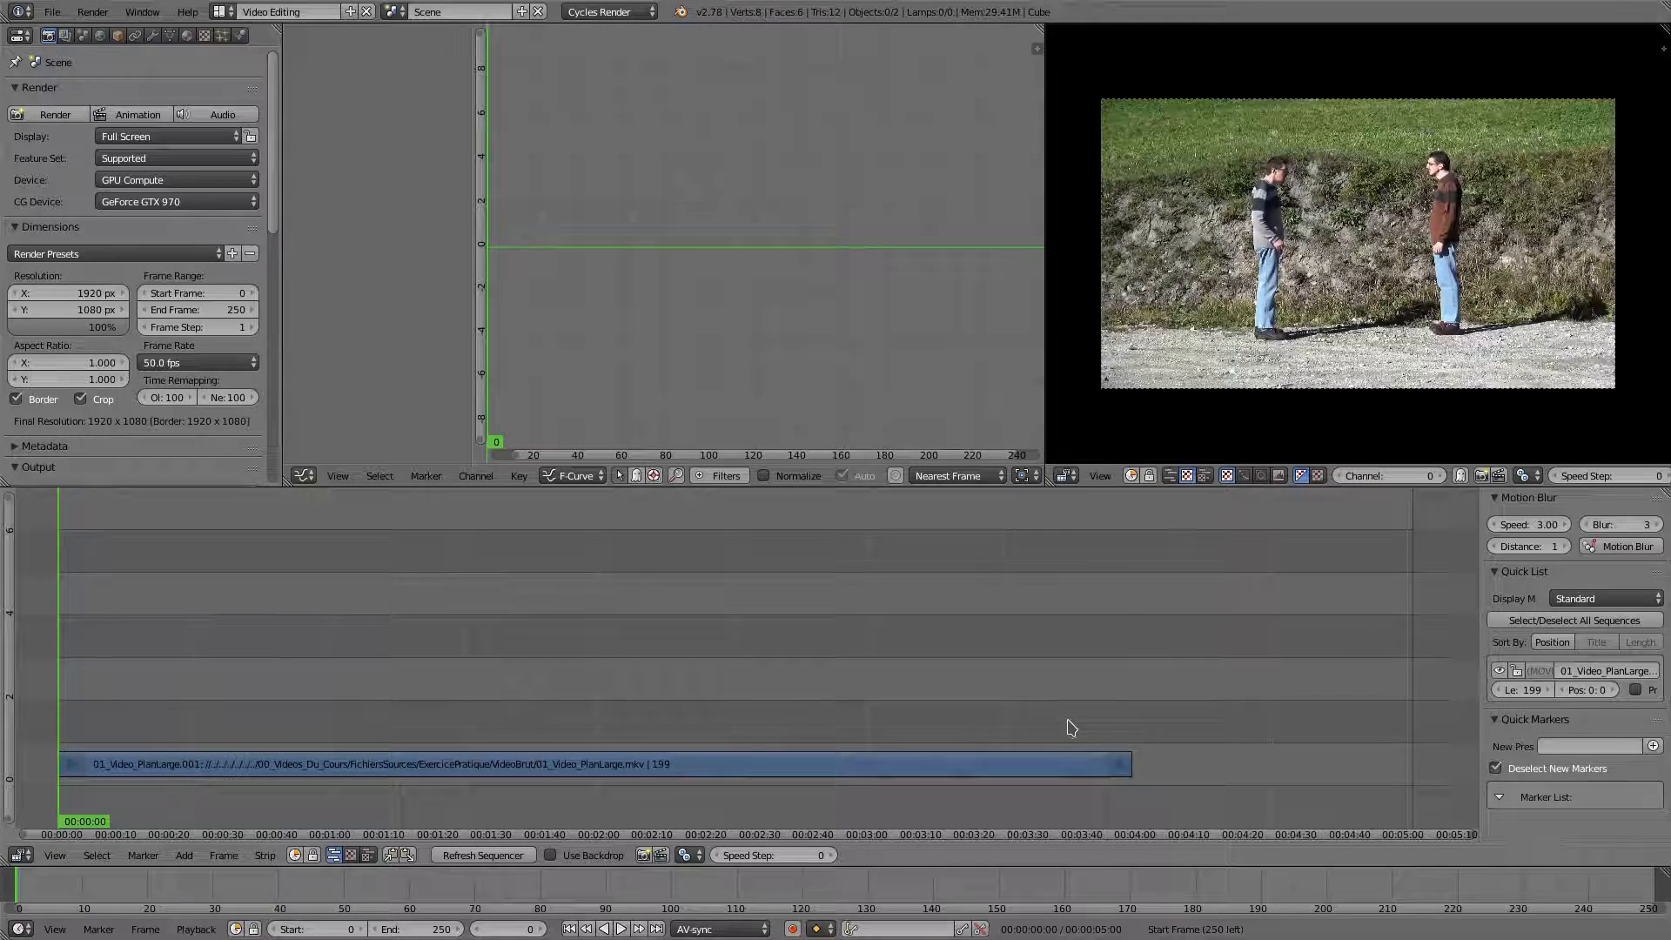
# Trim the end of the 01_Video_PlanLarge video strip by snapping its end handle to the playhead at frame 190
pyautogui.moveTo(1071, 728)
pyautogui.mouseDown()
pyautogui.moveTo(1111, 712)
pyautogui.moveTo(1086, 712)
pyautogui.mouseUp()
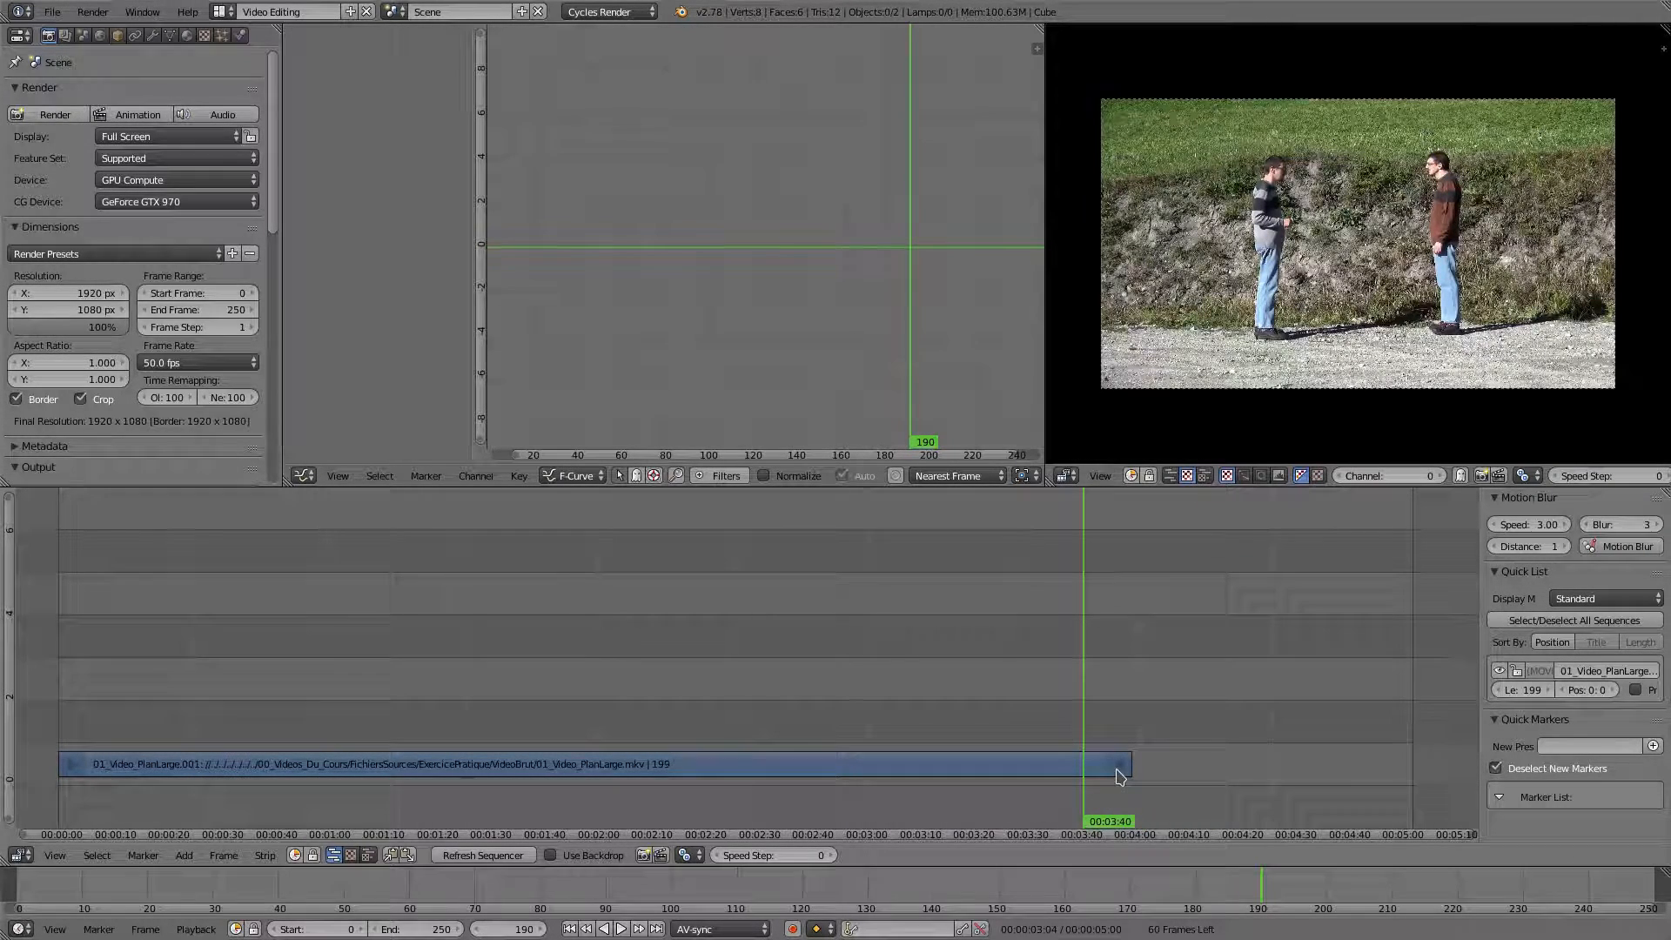
pyautogui.rightClick(1122, 771)
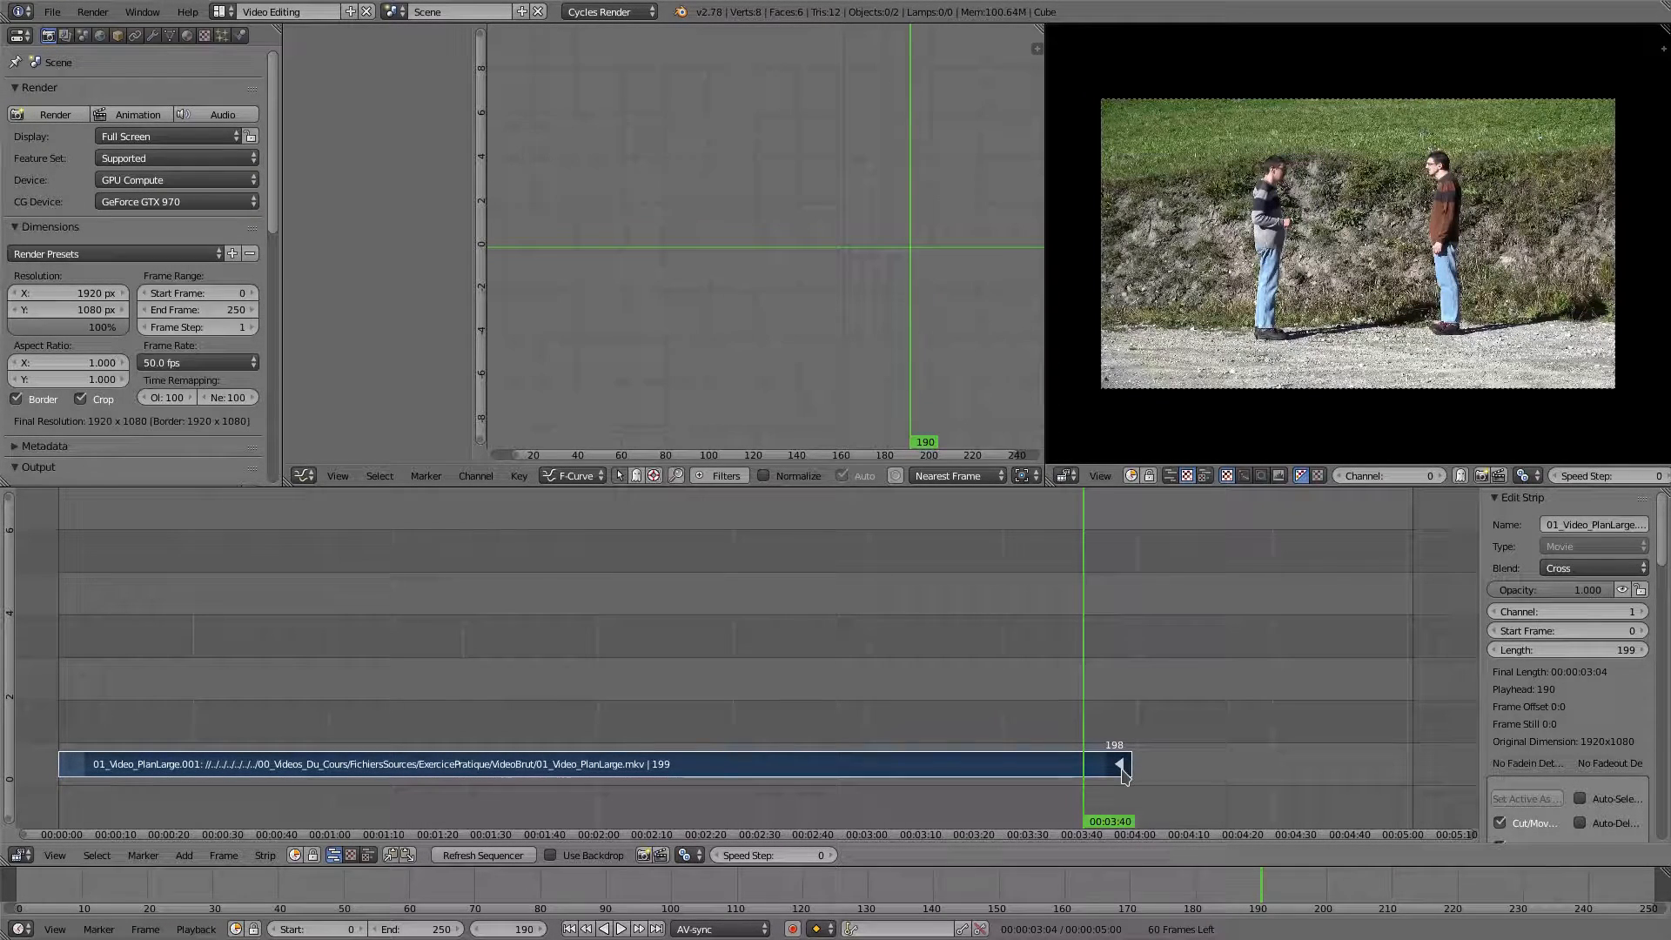
pyautogui.hotkey('shift', 's')
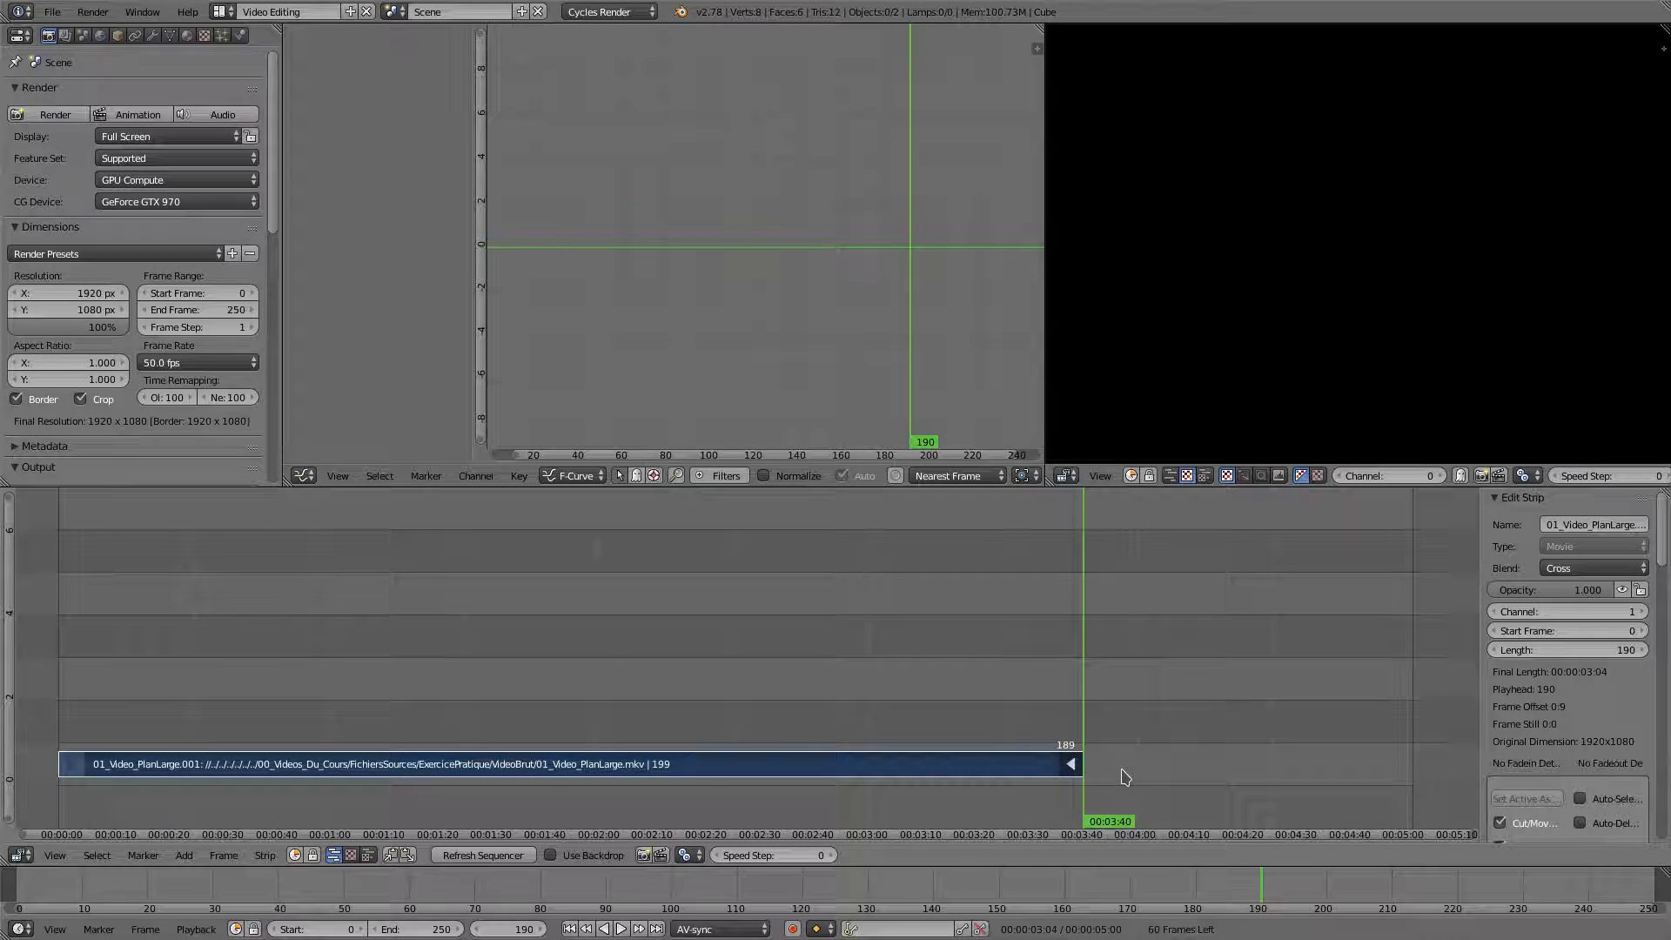
# Return the playhead to frame 0 and add the movie 02_Personnage_01.mkv there
pyautogui.hotkey('shift', 'Left')
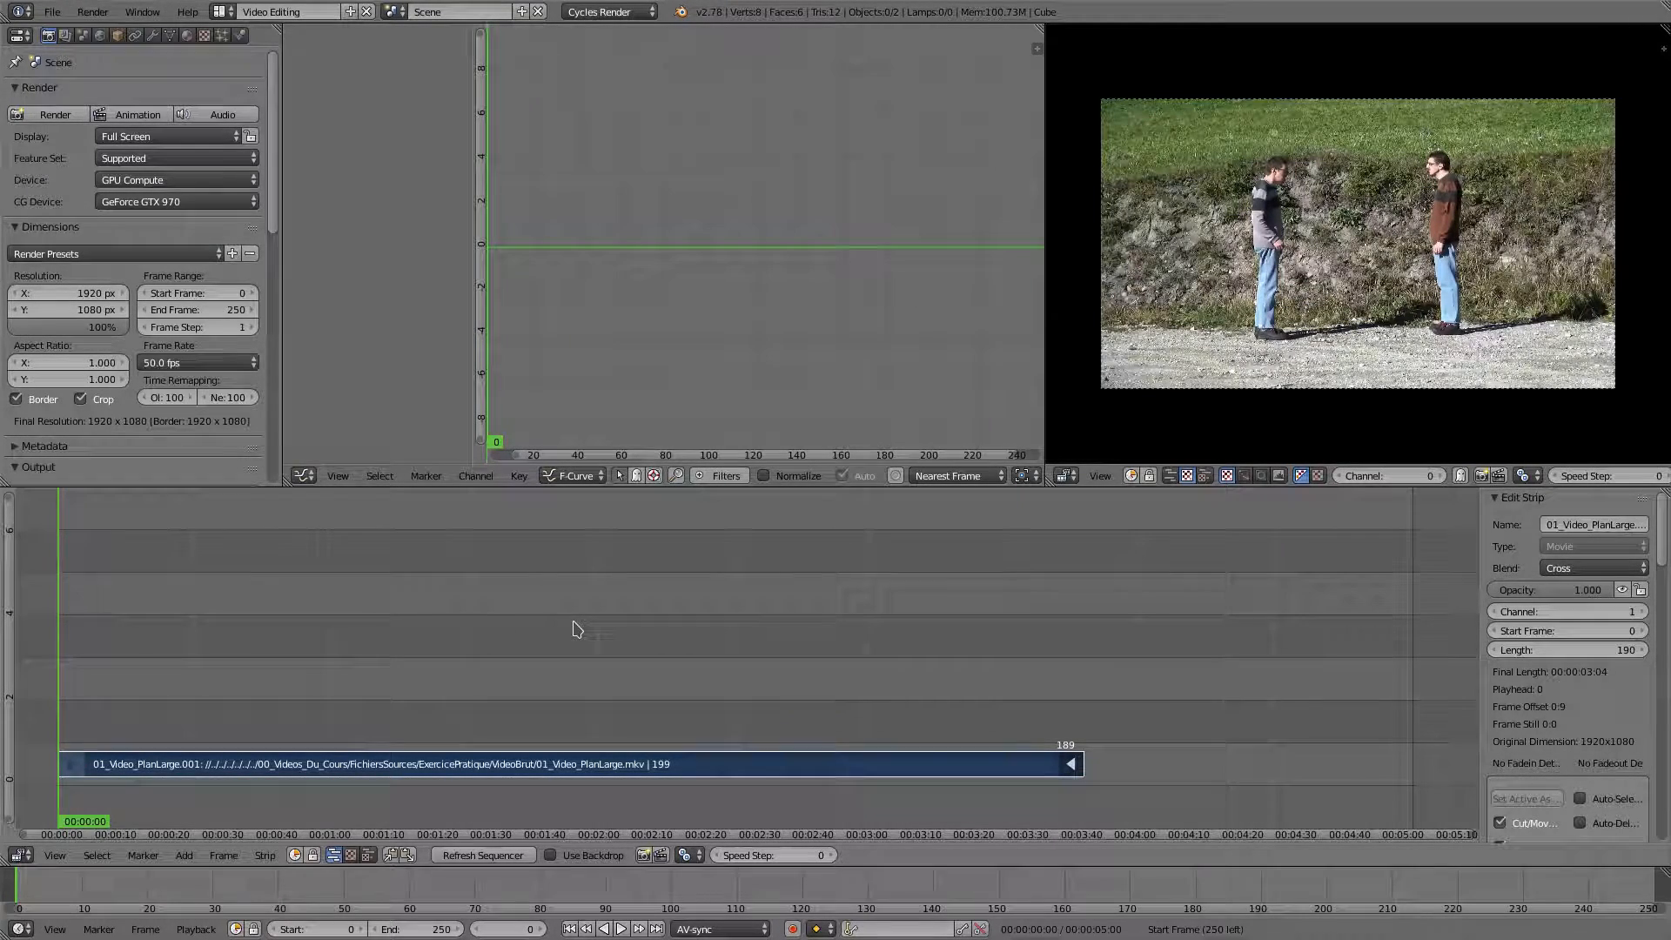
pyautogui.hotkey('shift', 'a')
pyautogui.click(532, 623)
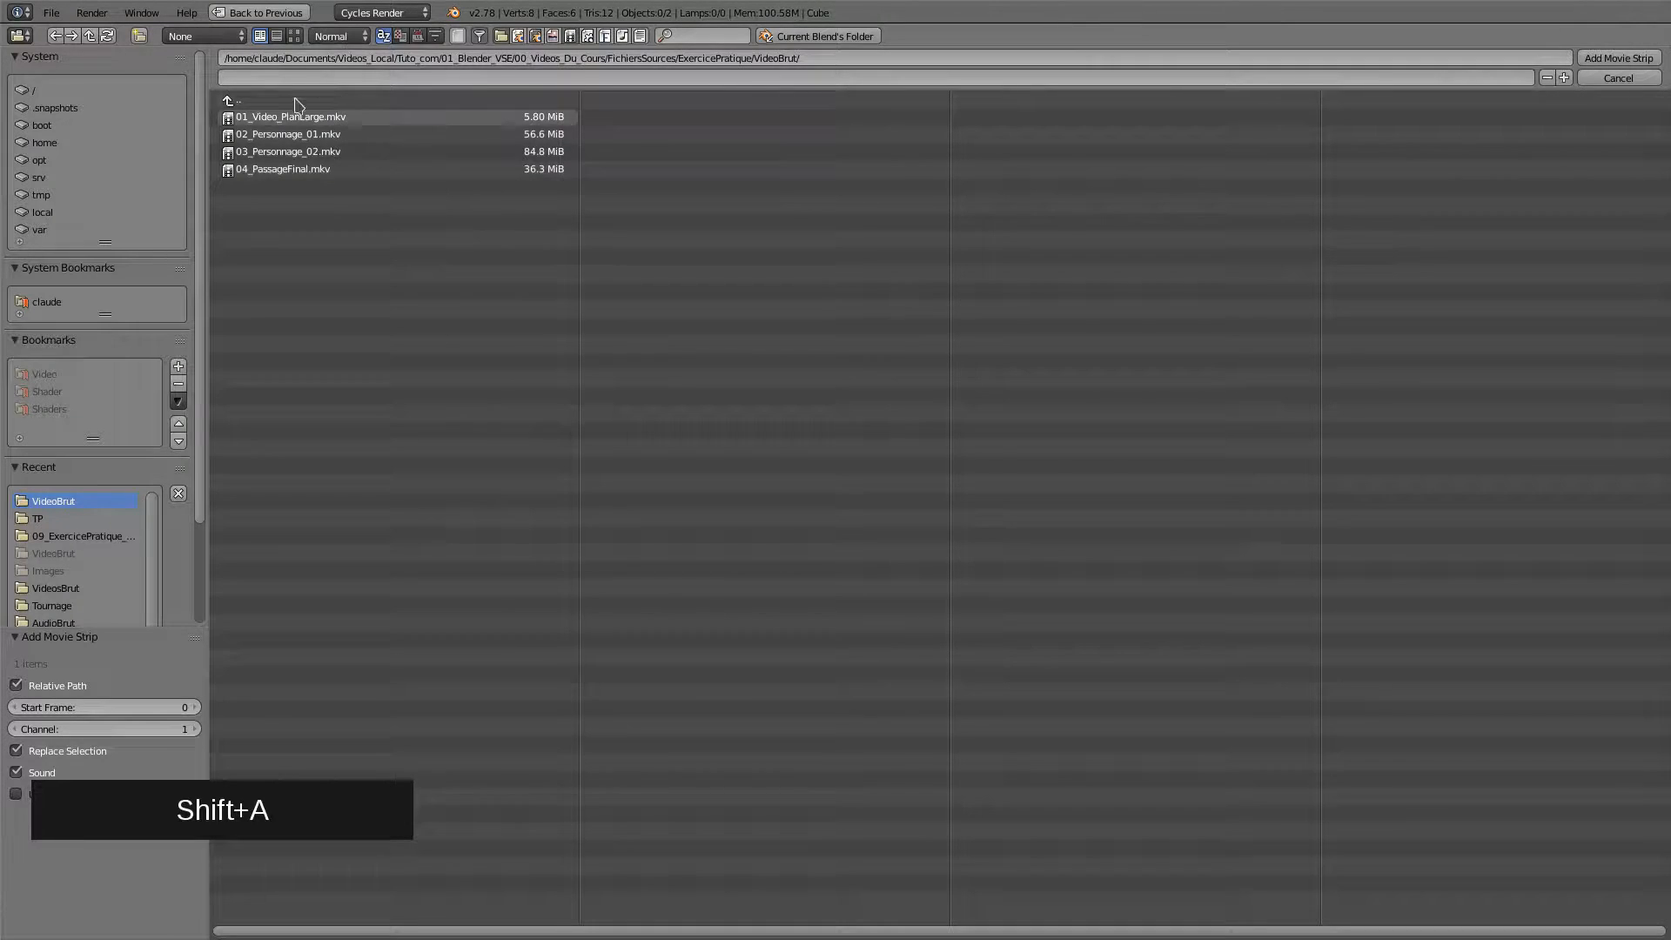
pyautogui.click(287, 138)
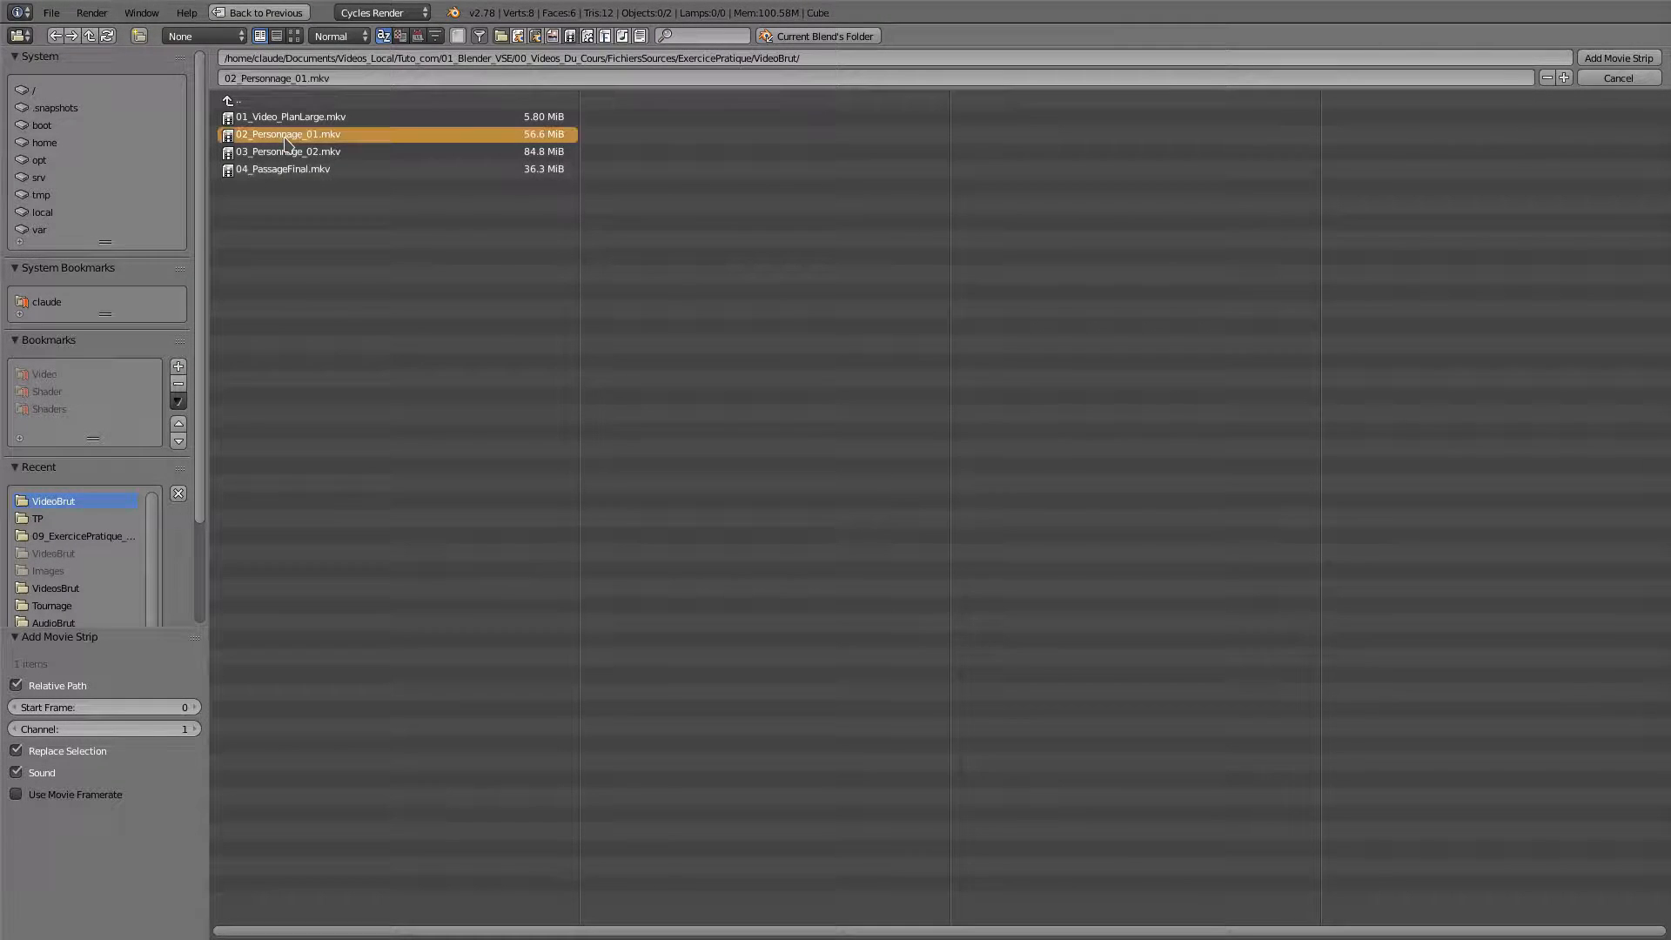
pyautogui.click(1615, 61)
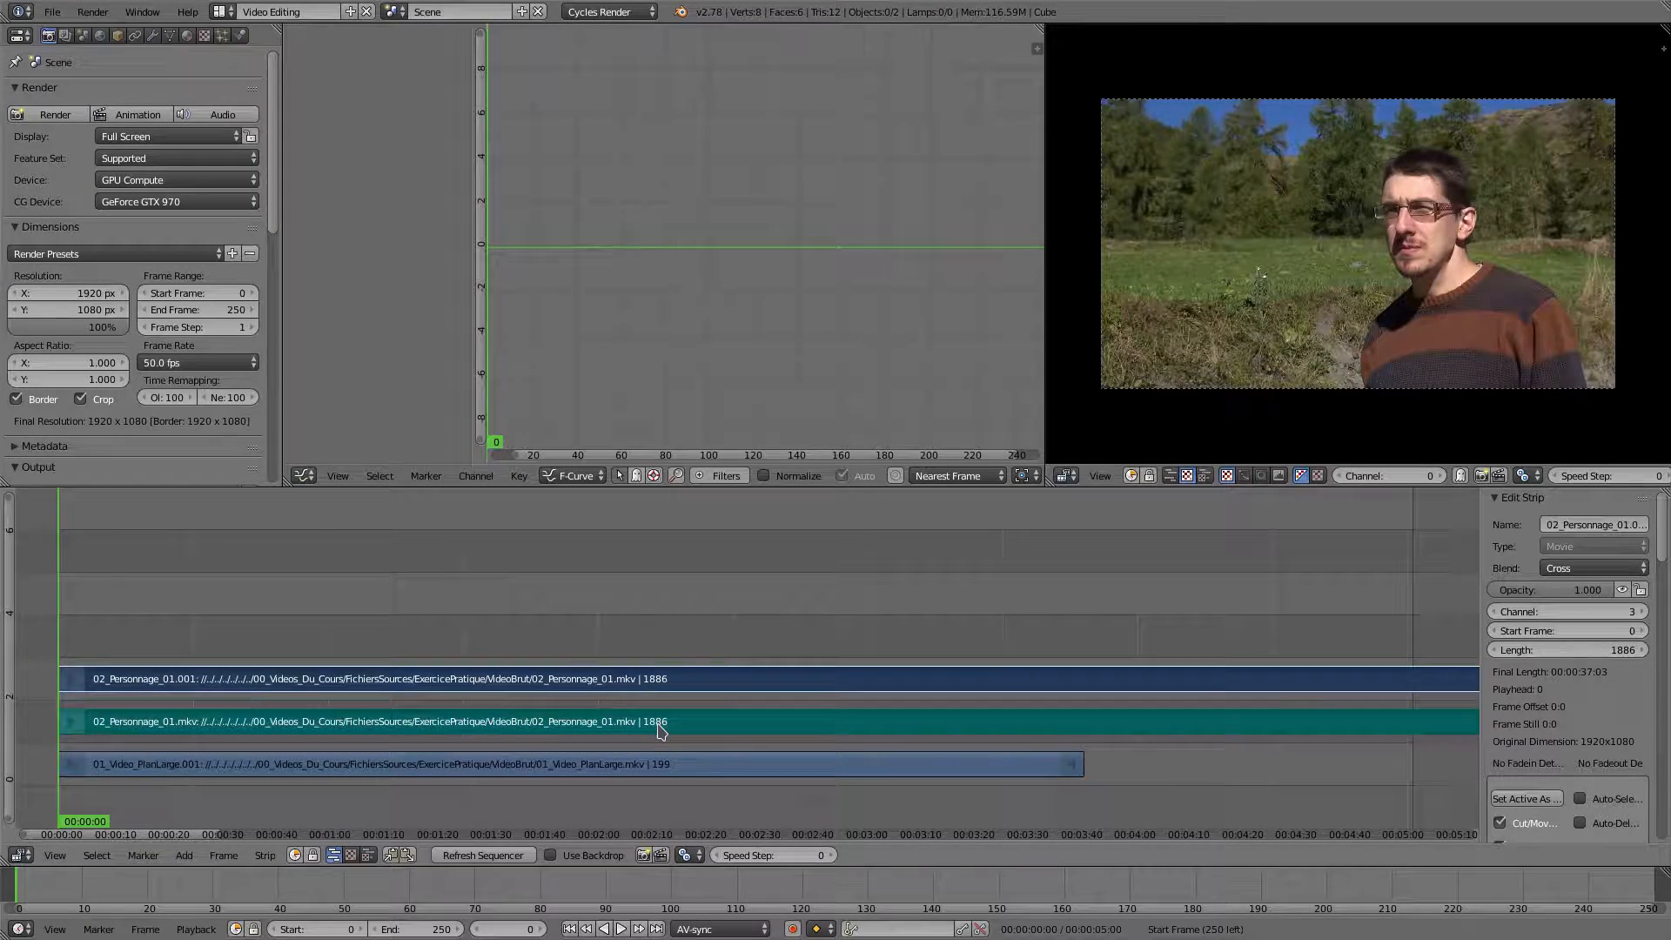
# Move the 02_Personnage_01 sound strip vertically to channel 4, above its video strip
pyautogui.rightClick(729, 729)
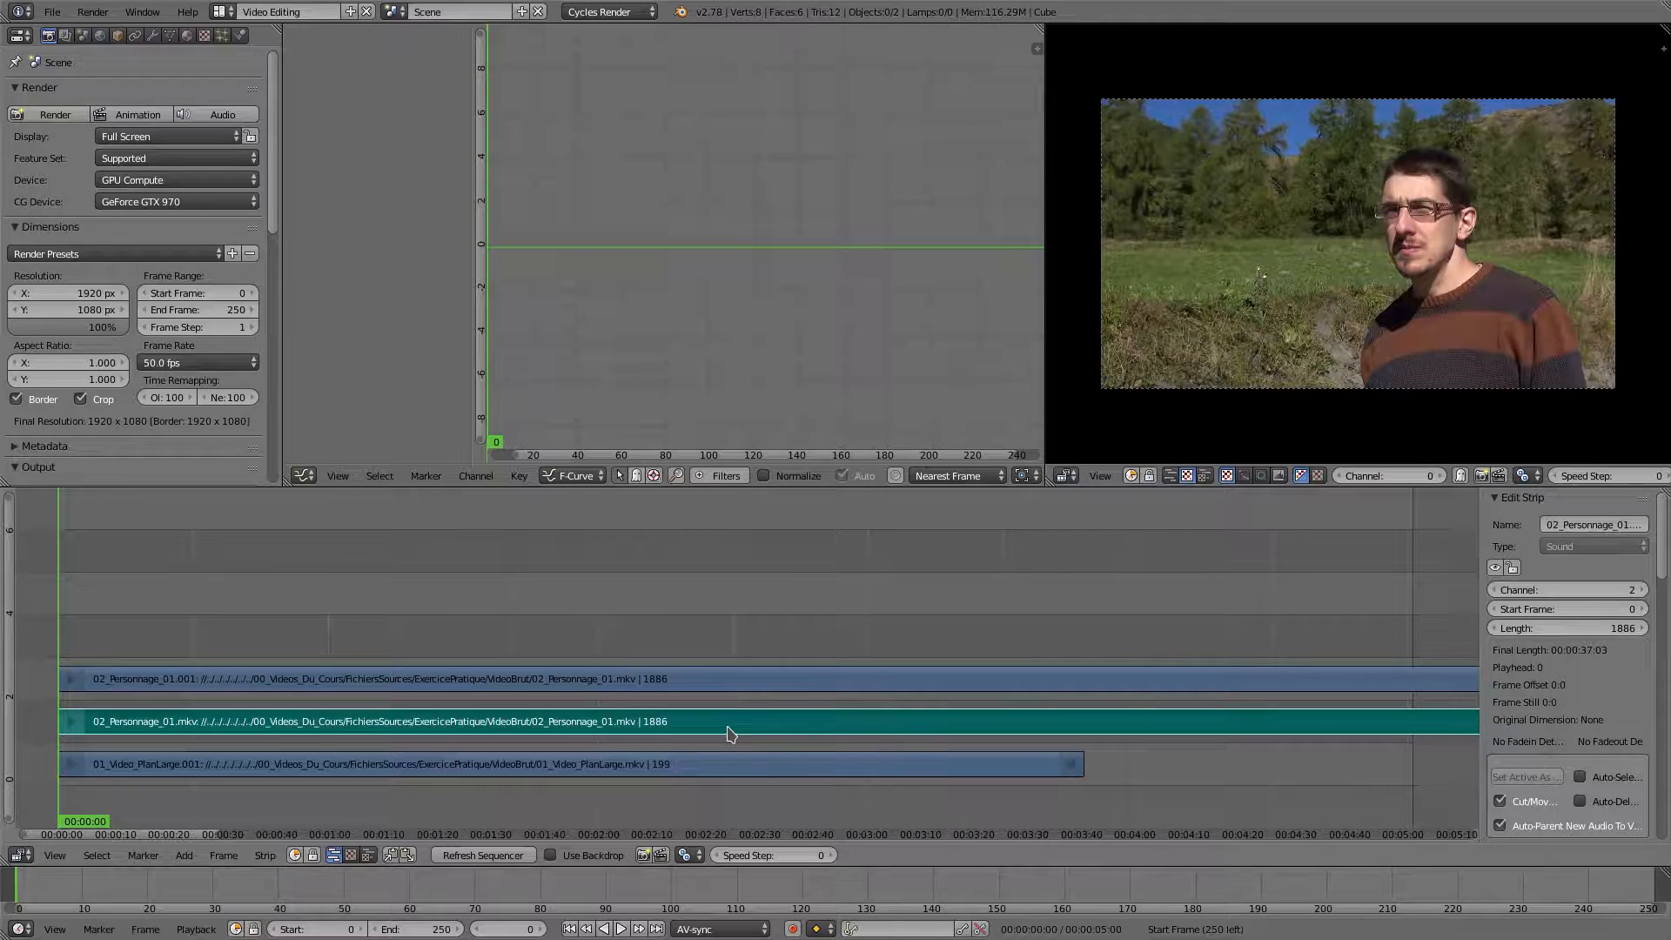
pyautogui.press('g')
pyautogui.press('y')
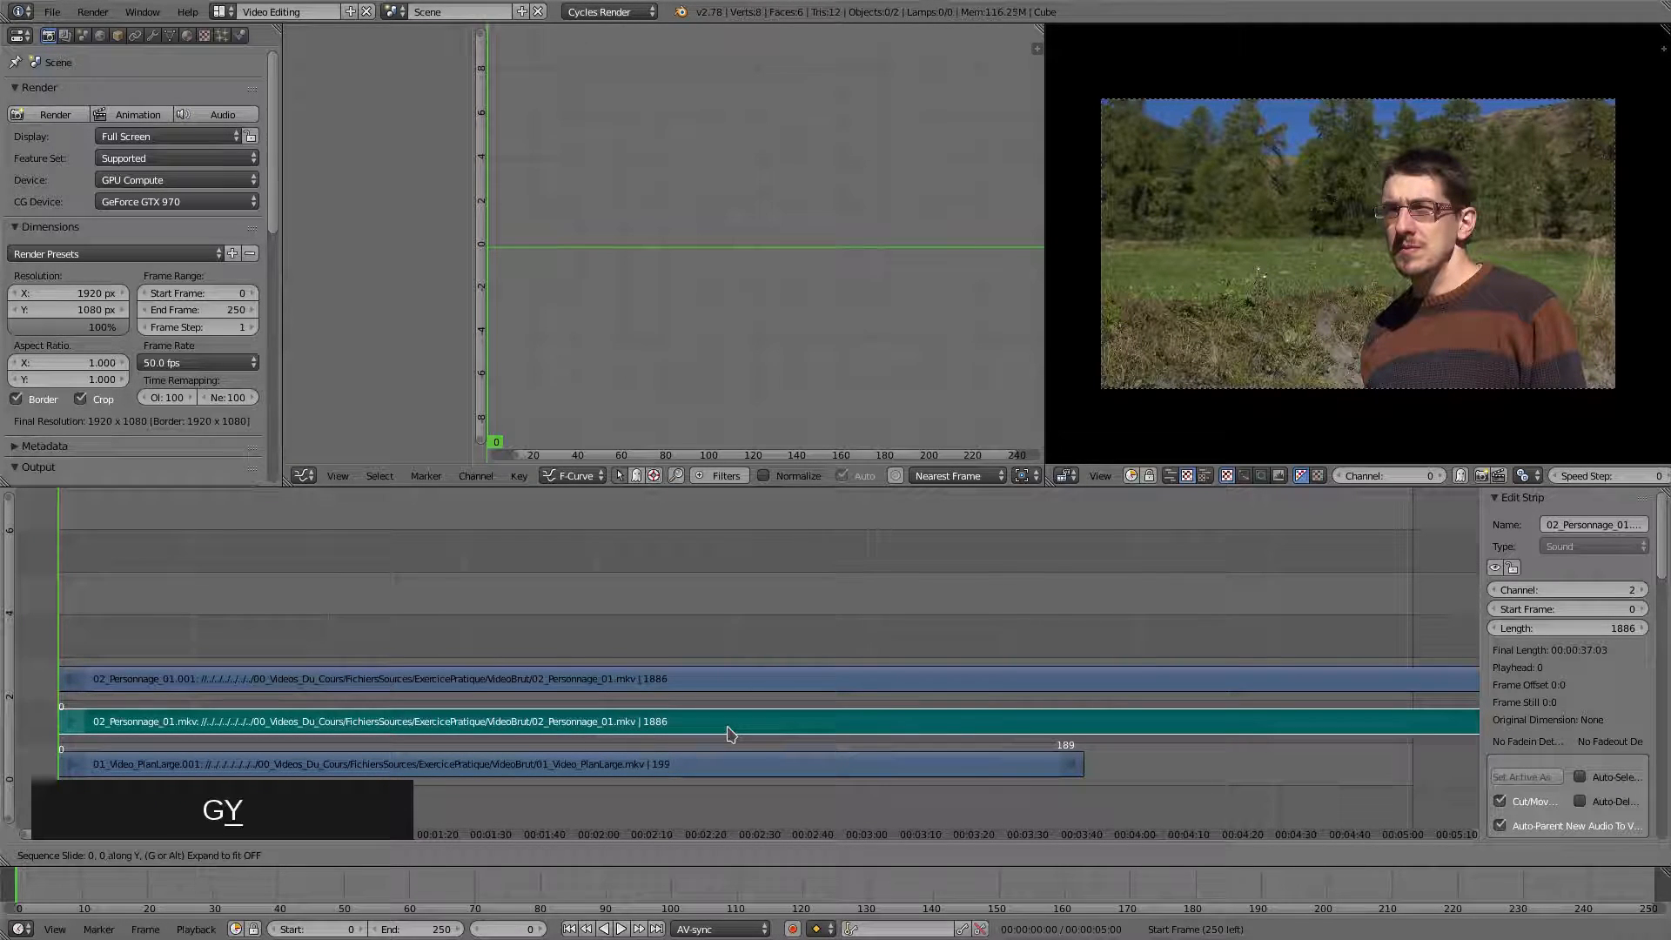
pyautogui.click(731, 639)
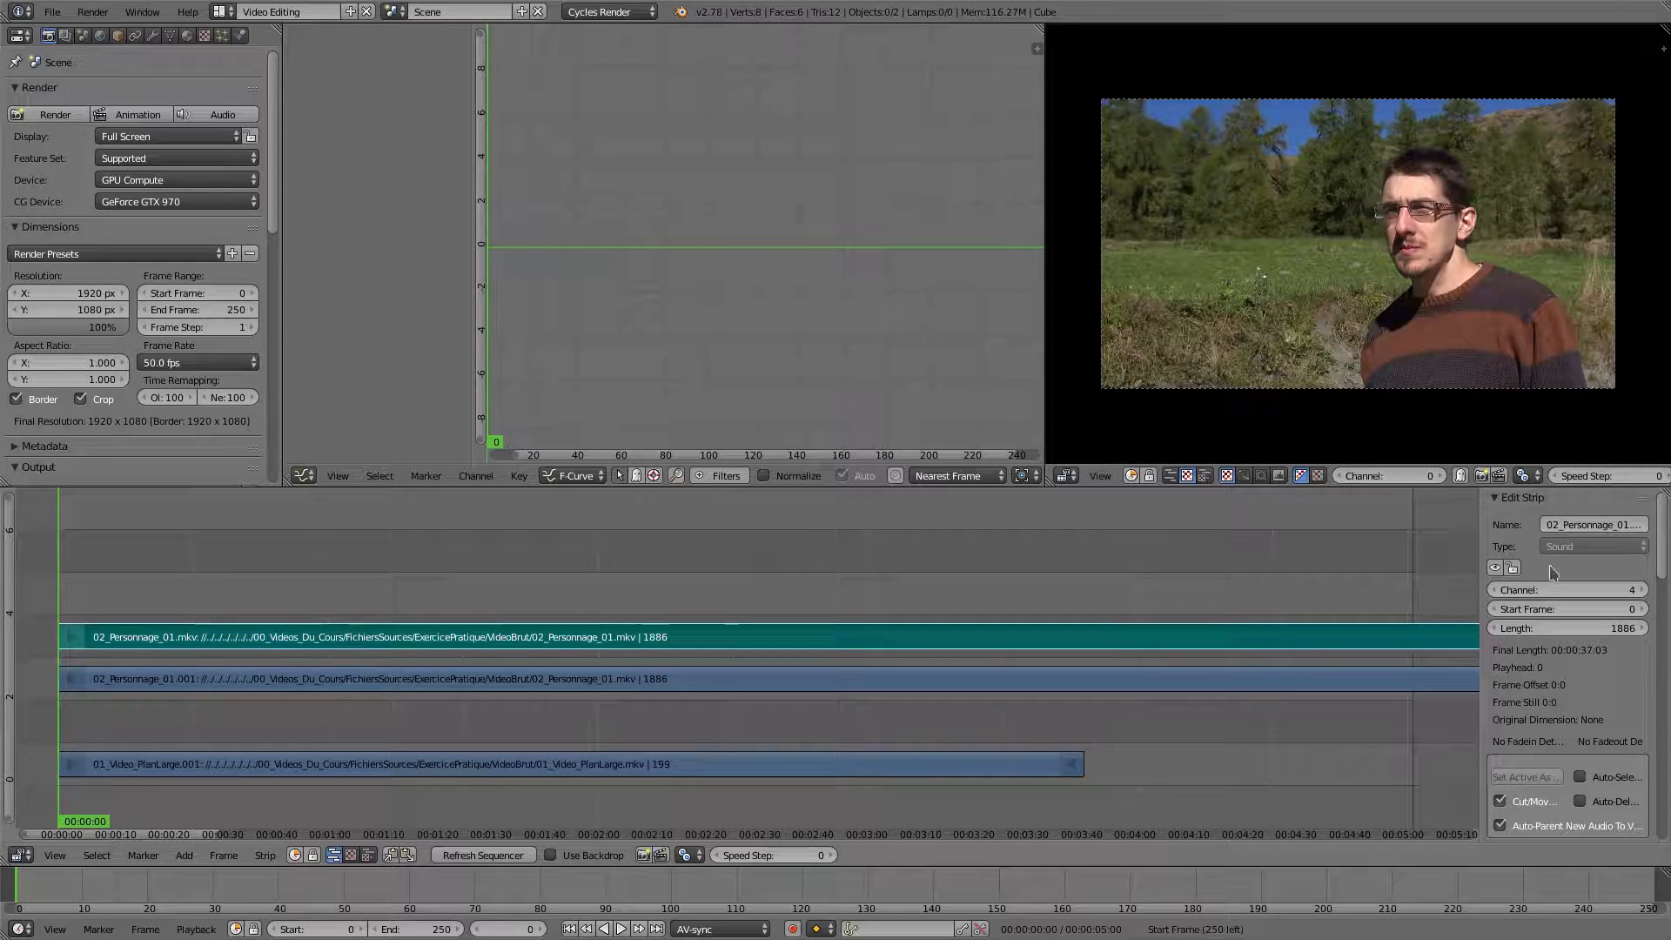
# Enable waveform drawing on the 02_Personnage_01 sound strip and bring its speech passages into view
pyautogui.scroll(-6, 1551, 617)
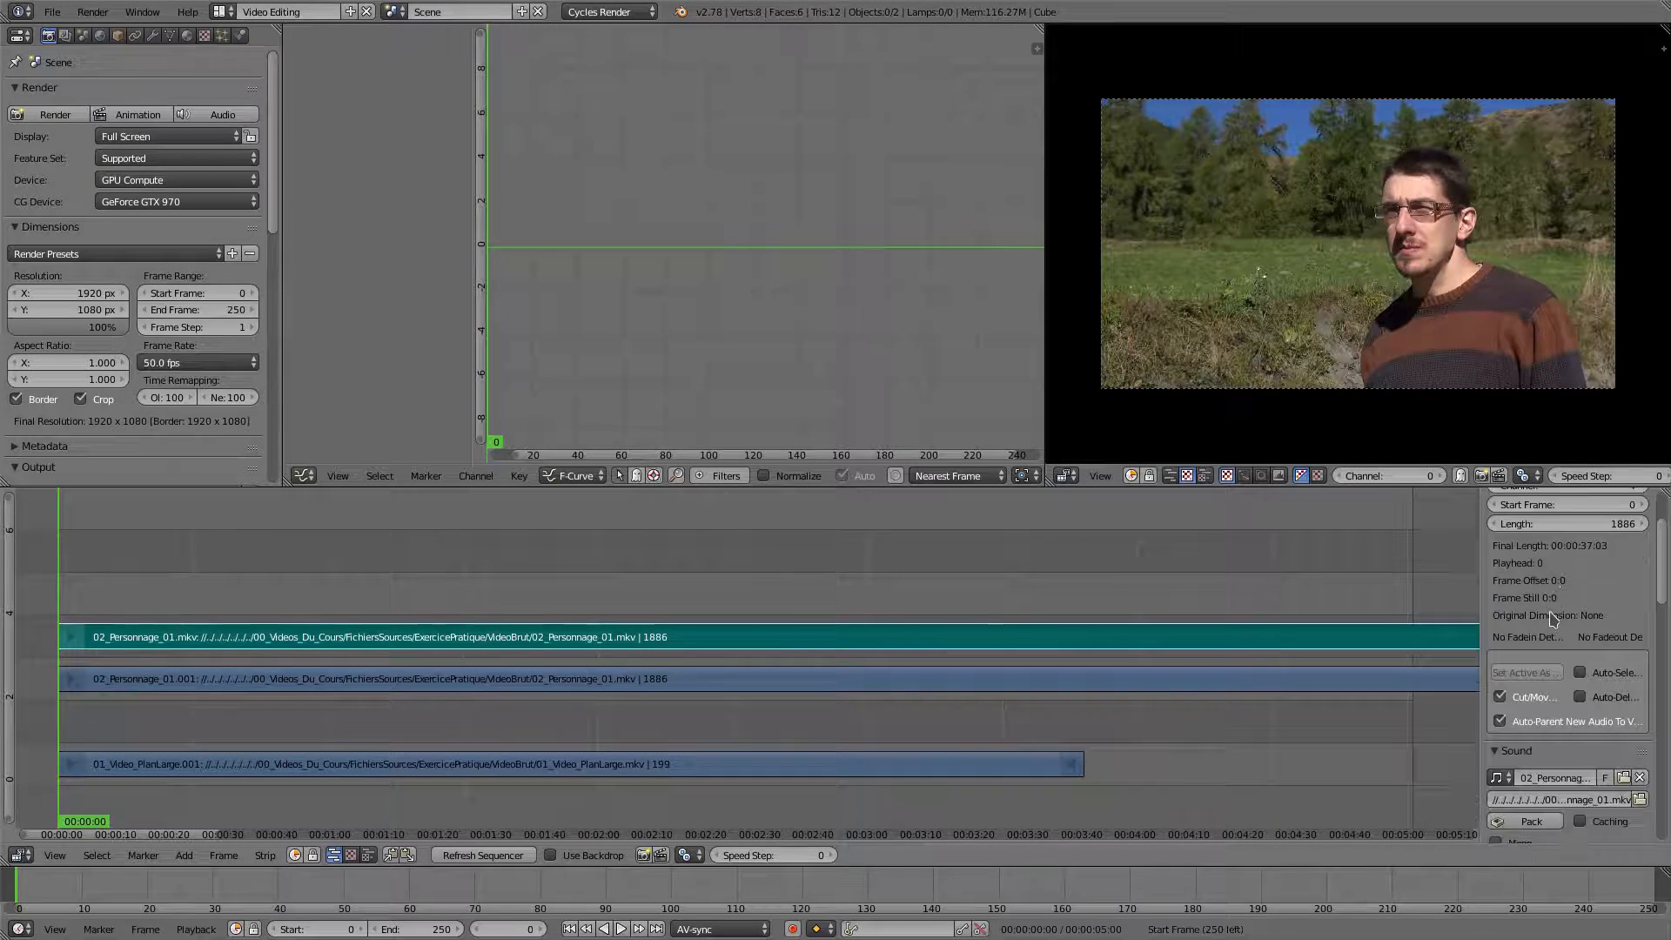
pyautogui.scroll(-2, 1552, 618)
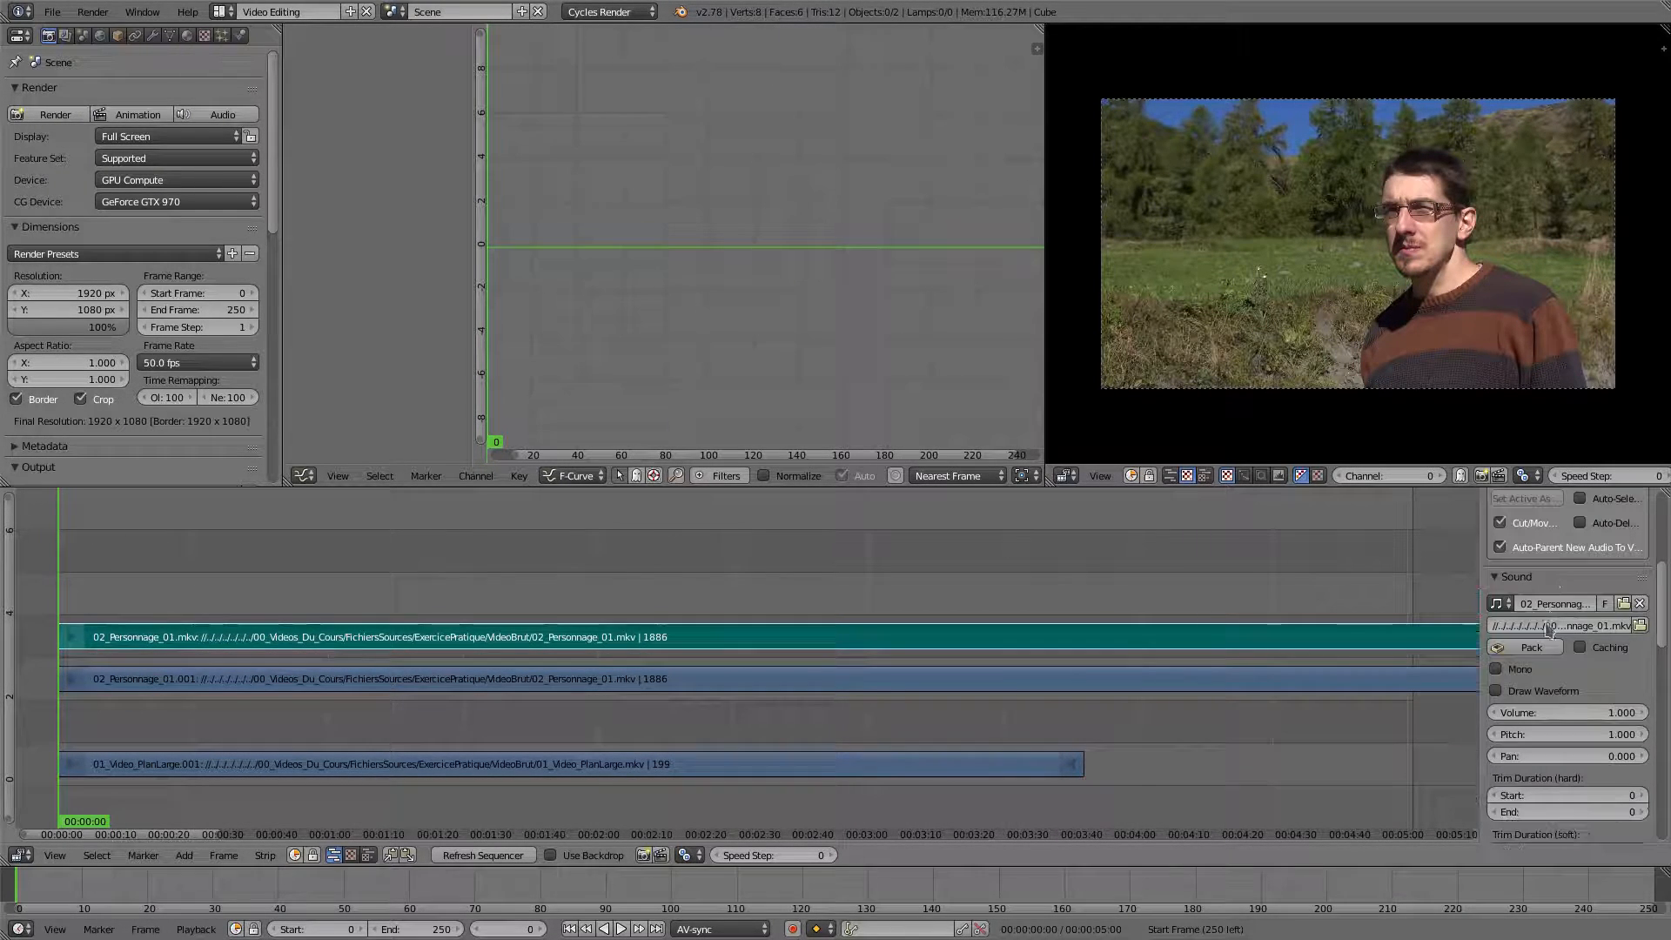
pyautogui.click(1523, 696)
pyautogui.scroll(-5, 958, 671)
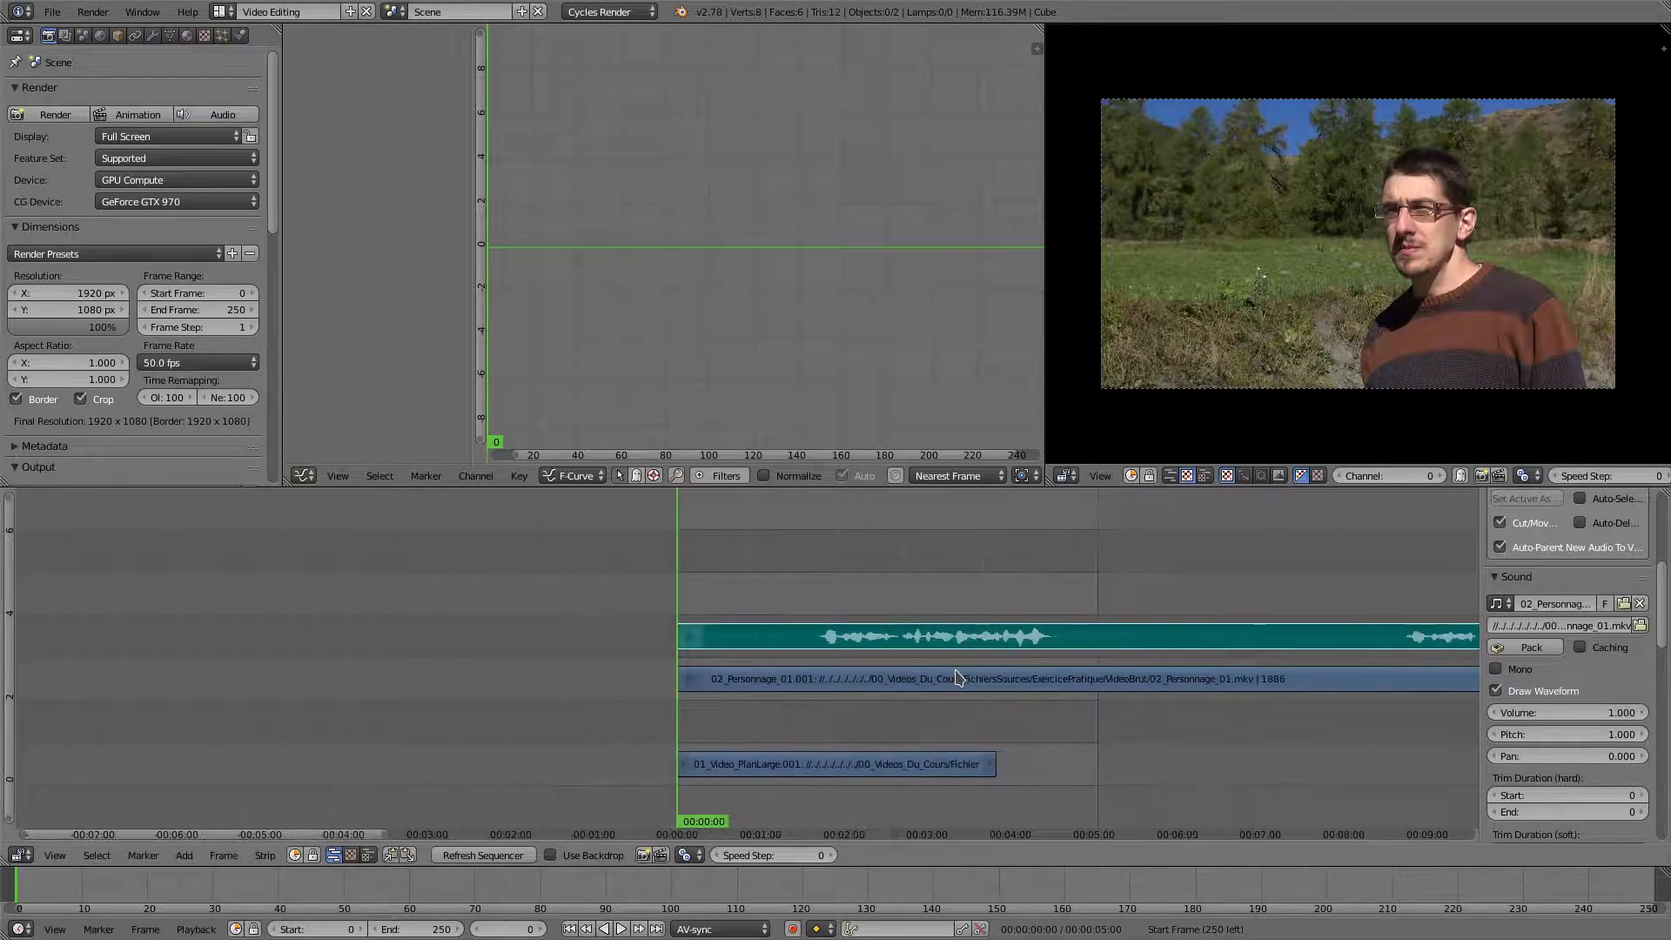
pyautogui.moveTo(1096, 718); pyautogui.dragTo(433, 612, button='middle')
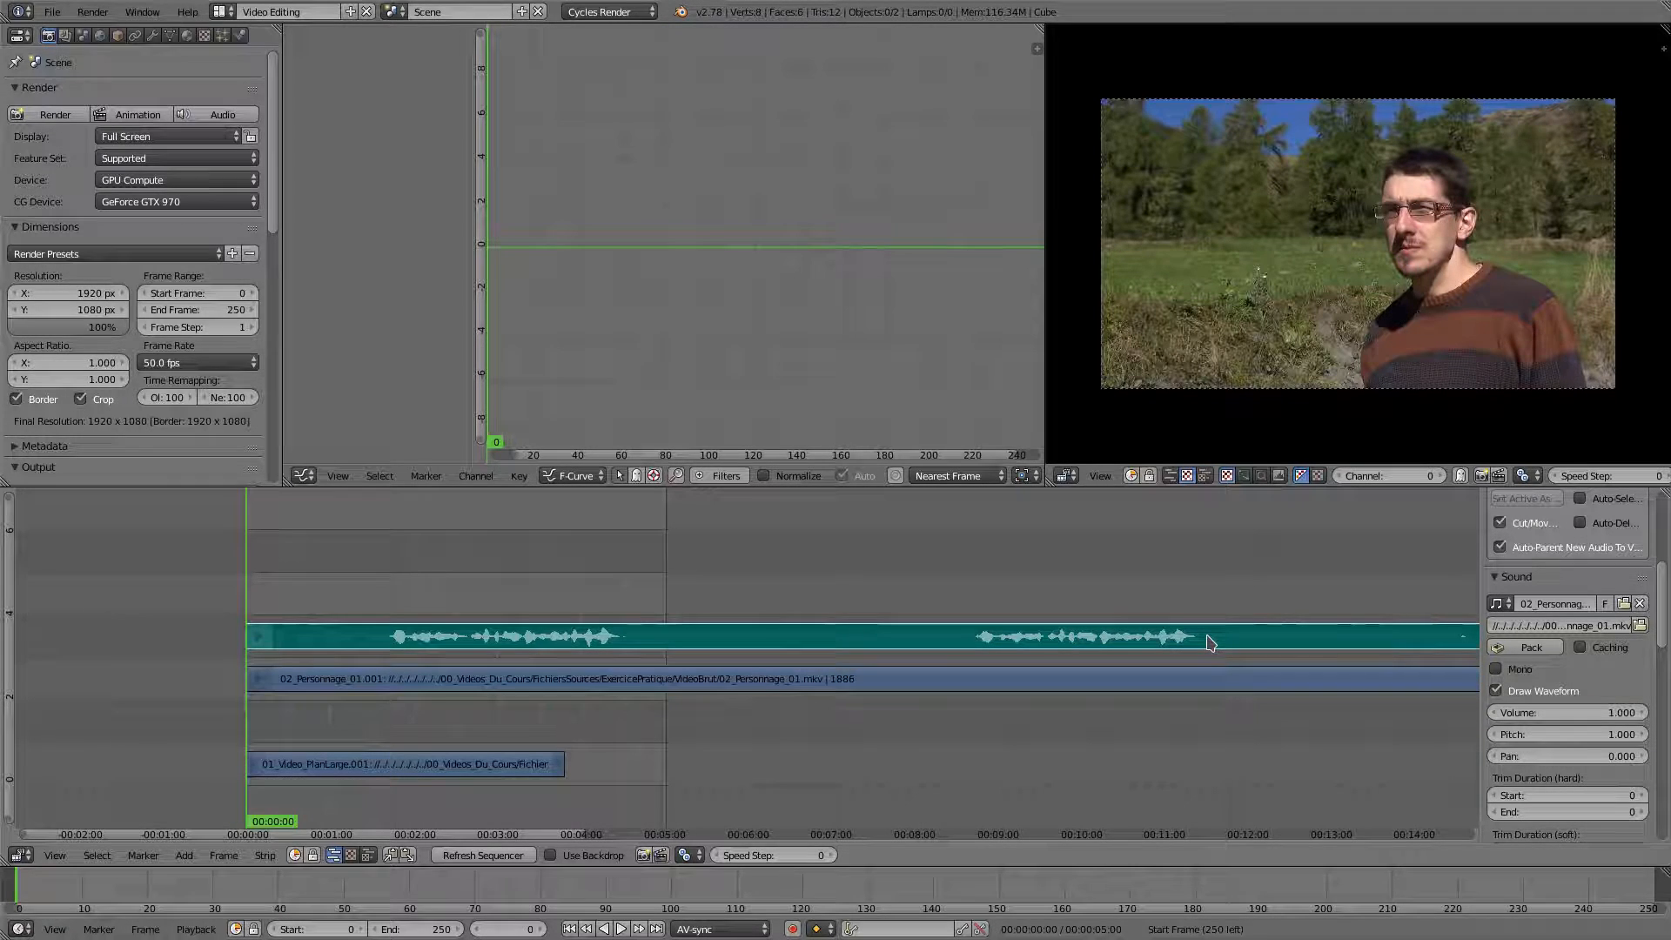
# Consult the cut times in LesCoupures.txt and place the playhead at the first cut point for clip 02, 00:08:13 (frame 413)
pyautogui.hotkey('alt', 'Tab')
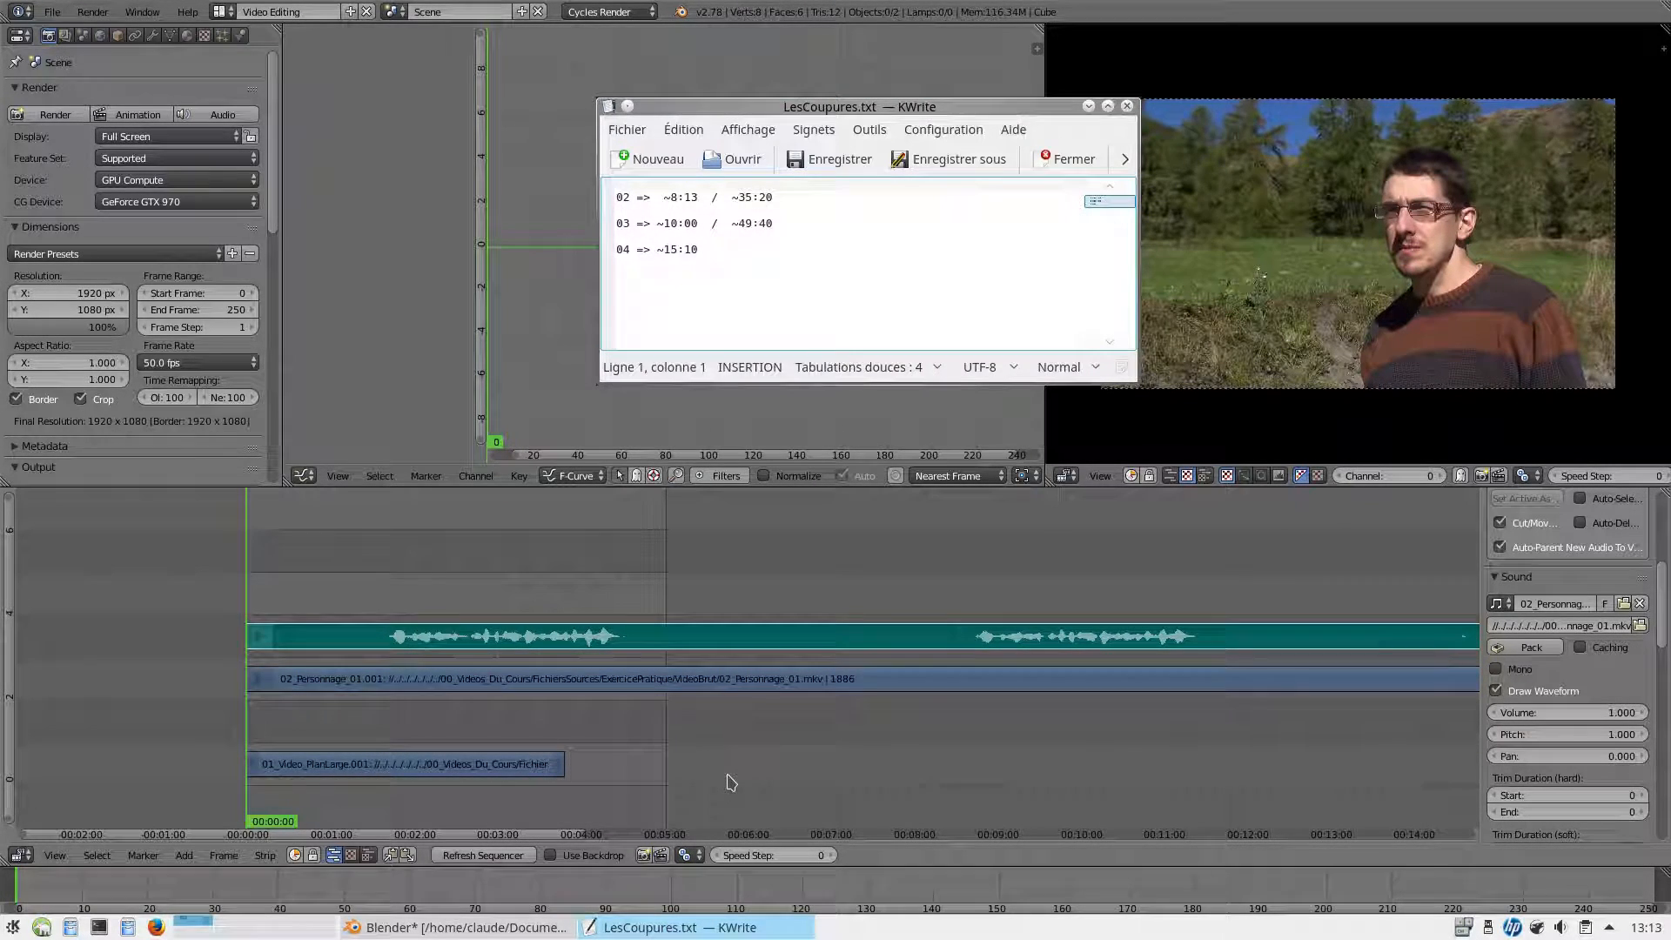
pyautogui.click(913, 783)
pyautogui.moveTo(913, 782); pyautogui.dragTo(946, 795)
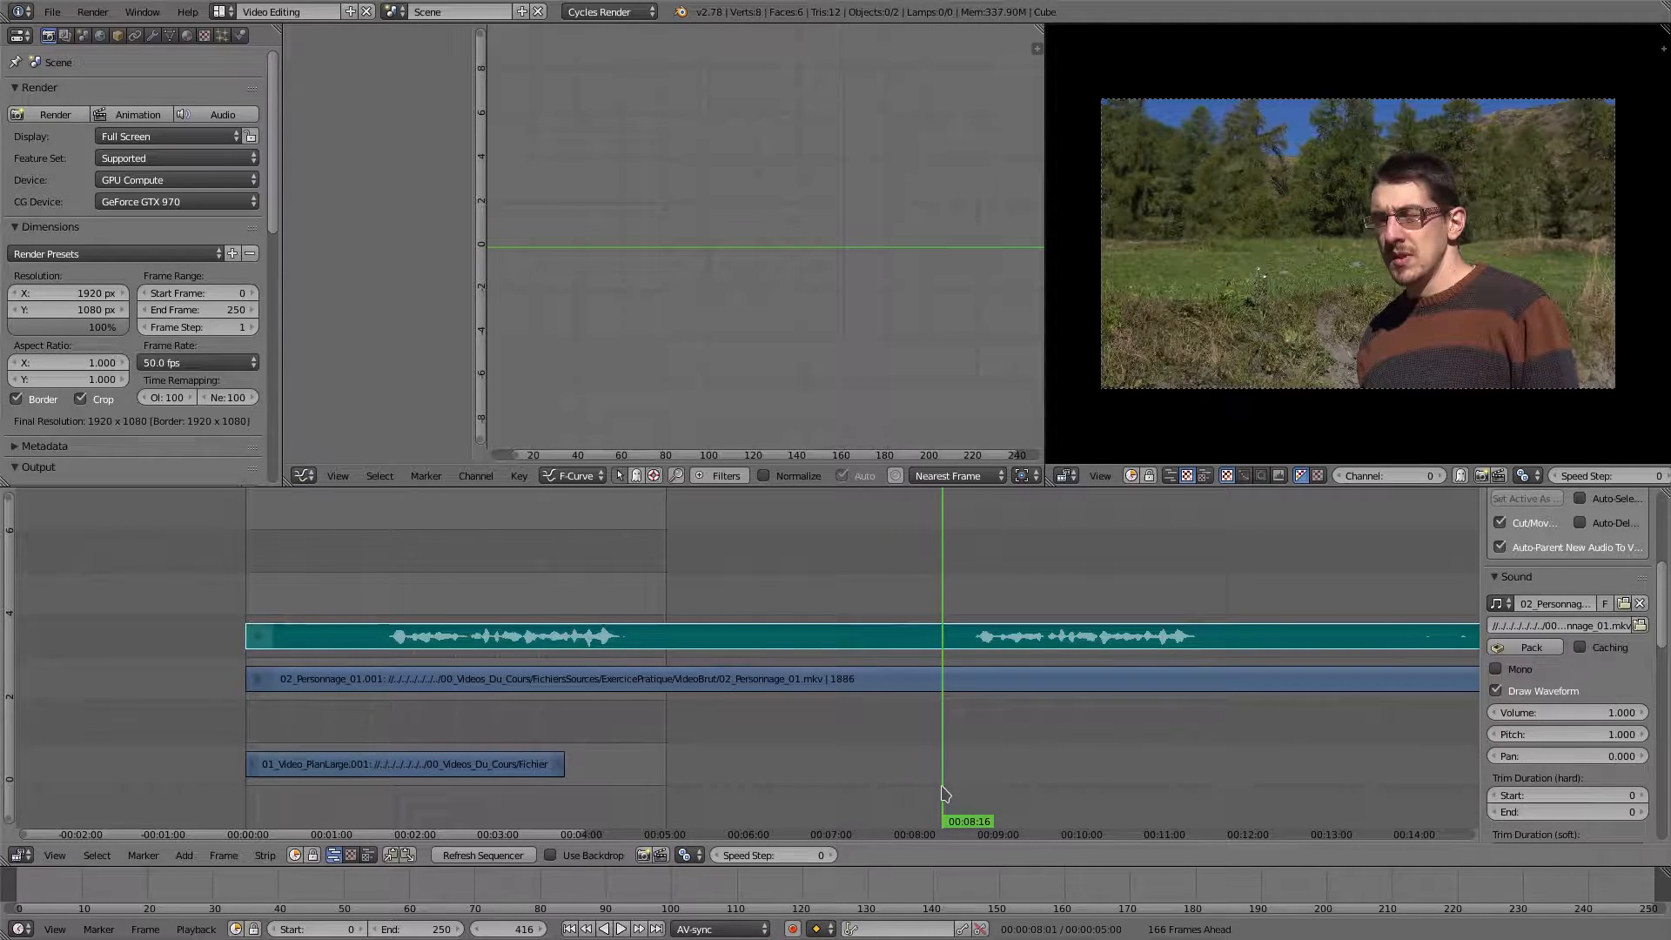
pyautogui.press('Left')
pyautogui.press('Right')
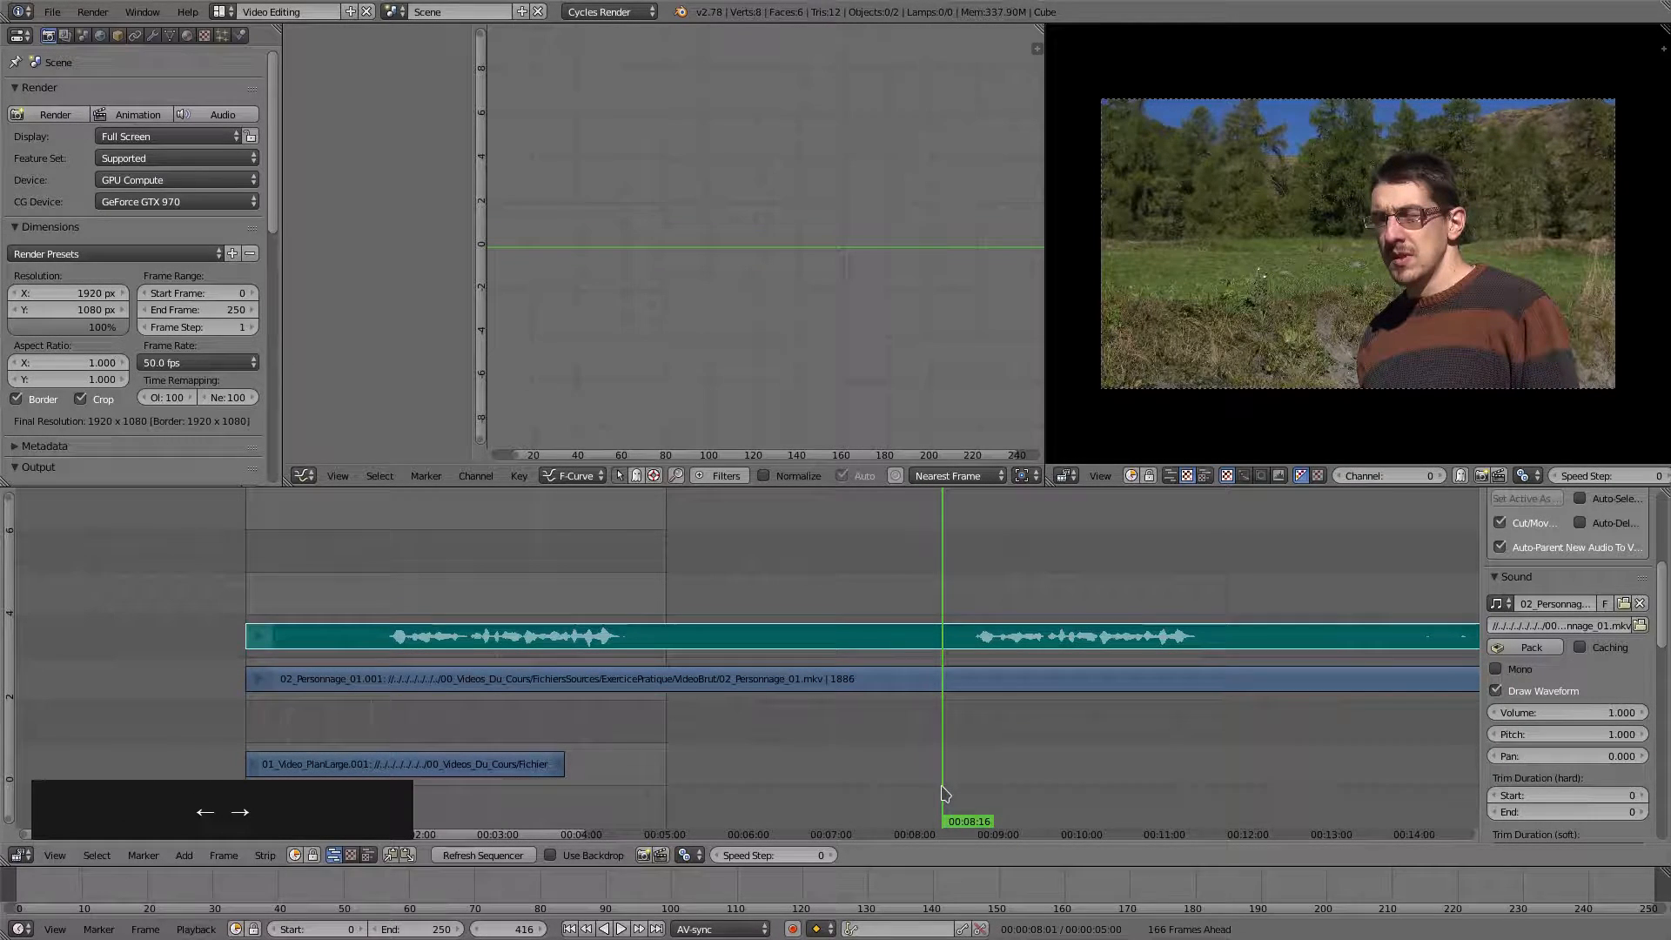
pyautogui.press('Left')
pyautogui.press('Right')
pyautogui.press('Left')
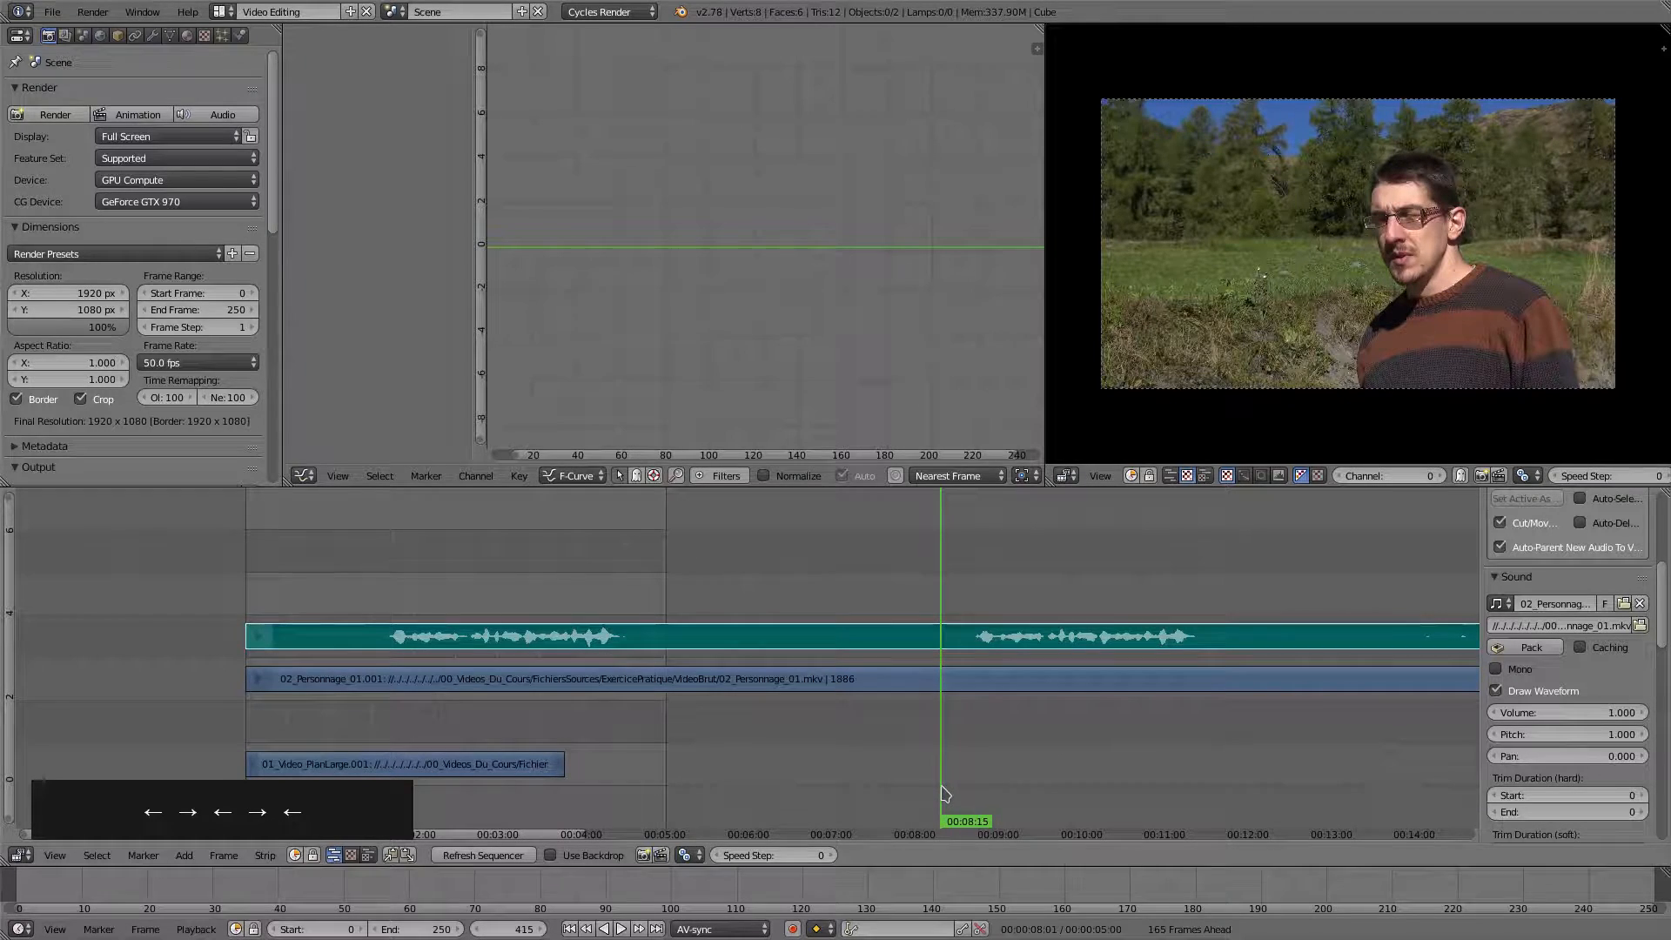
pyautogui.press('Right')
pyautogui.press('Left')
pyautogui.press('Right')
pyautogui.press('Left')
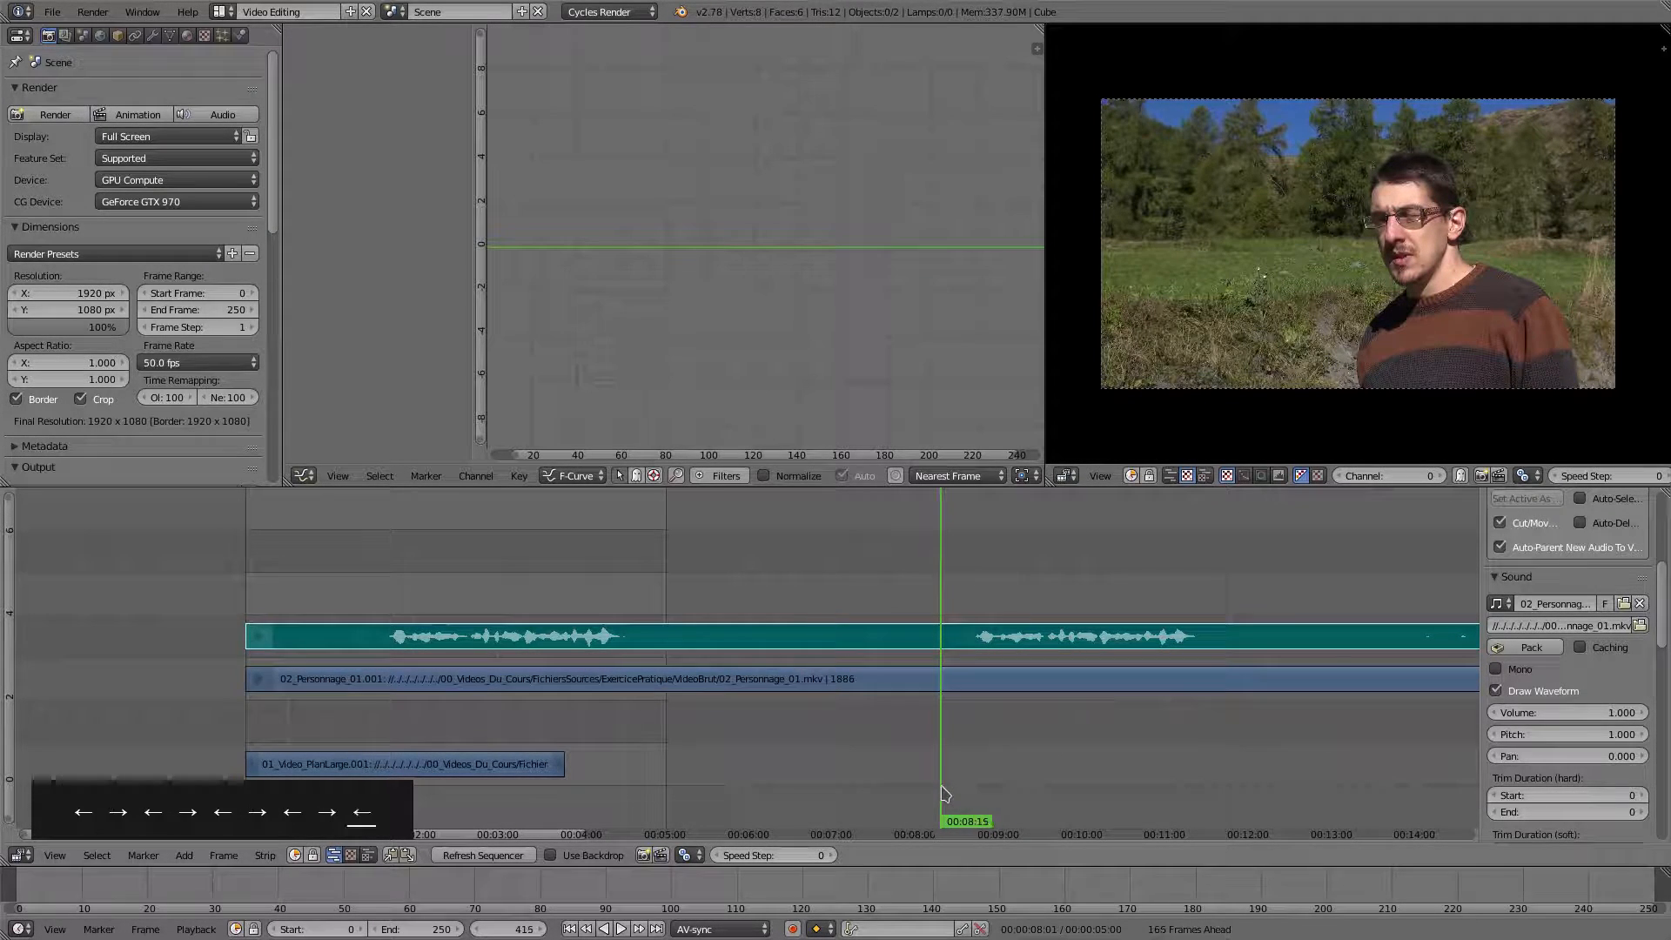
pyautogui.press('Left')
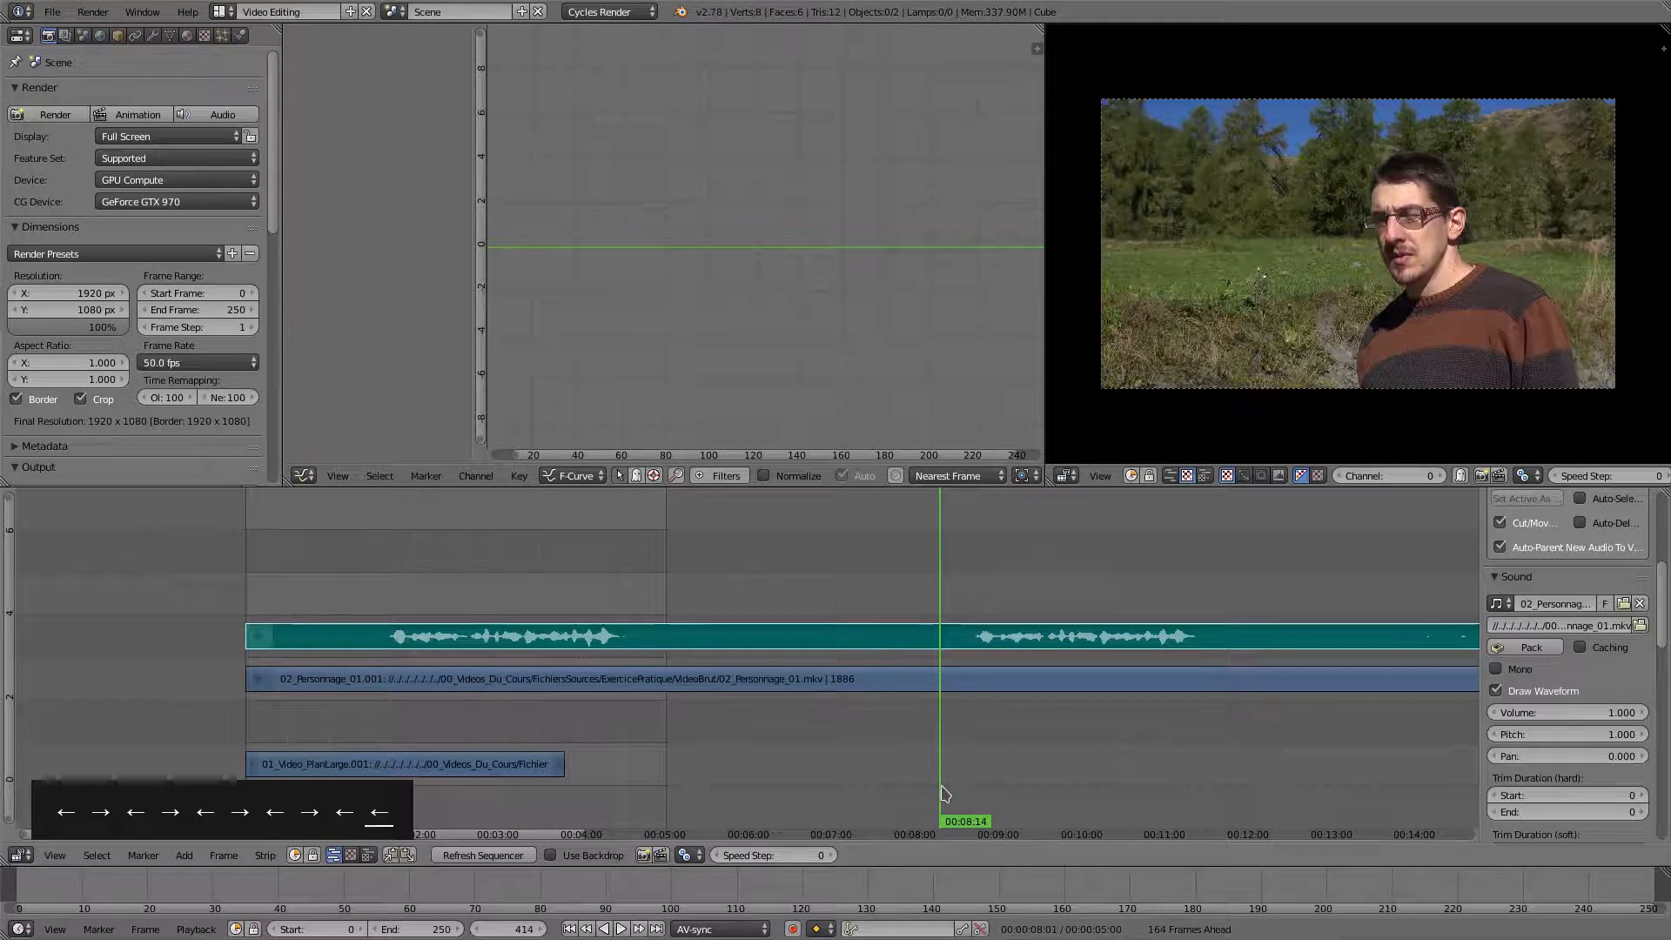
pyautogui.press('Left')
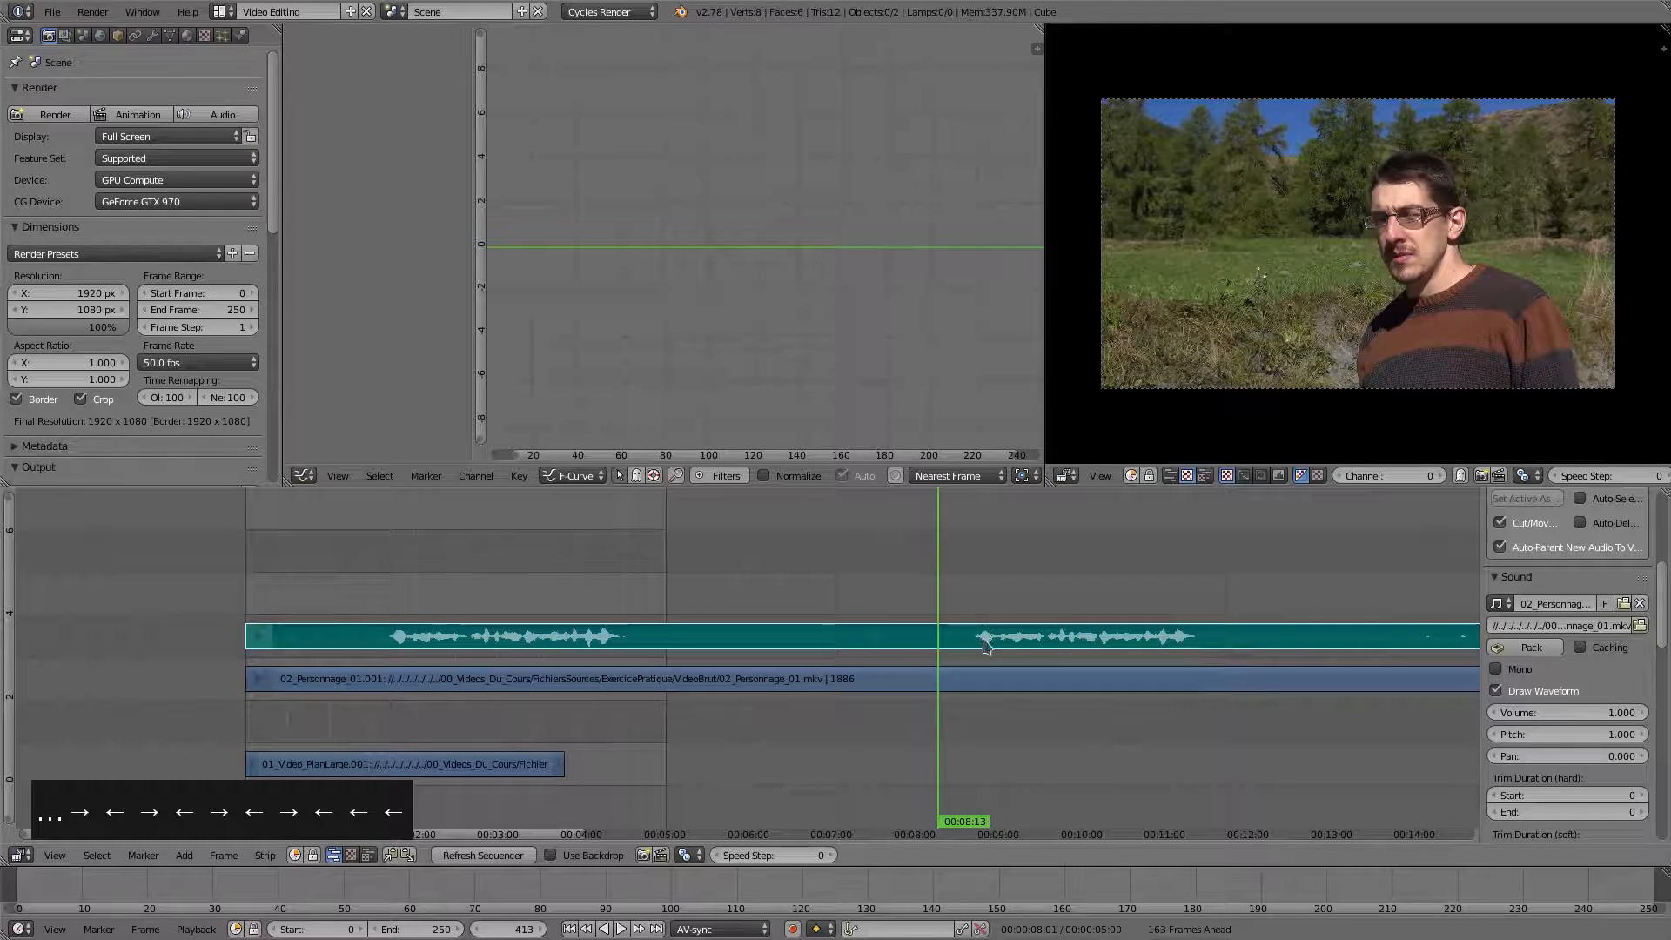
# Trim the start of both 02_Personnage_01 video and sound strips by snapping their start handles to the playhead at frame 413
pyautogui.rightClick(1015, 683)
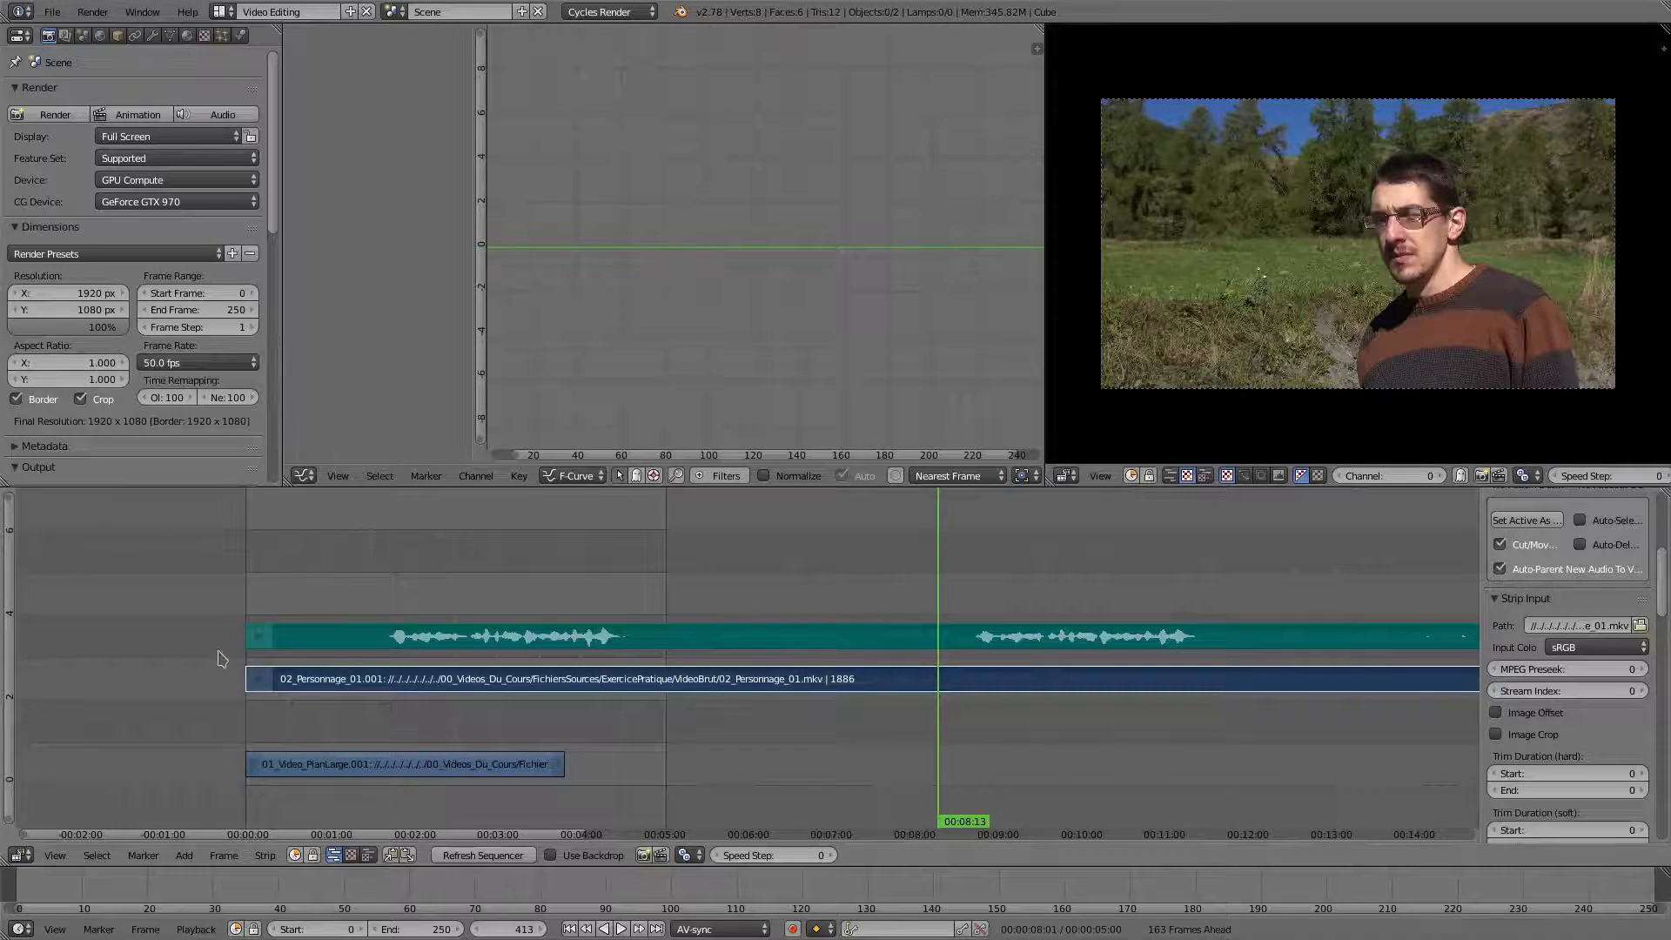
pyautogui.keyDown('alt'); pyautogui.rightClick(255, 691); pyautogui.keyUp('alt')
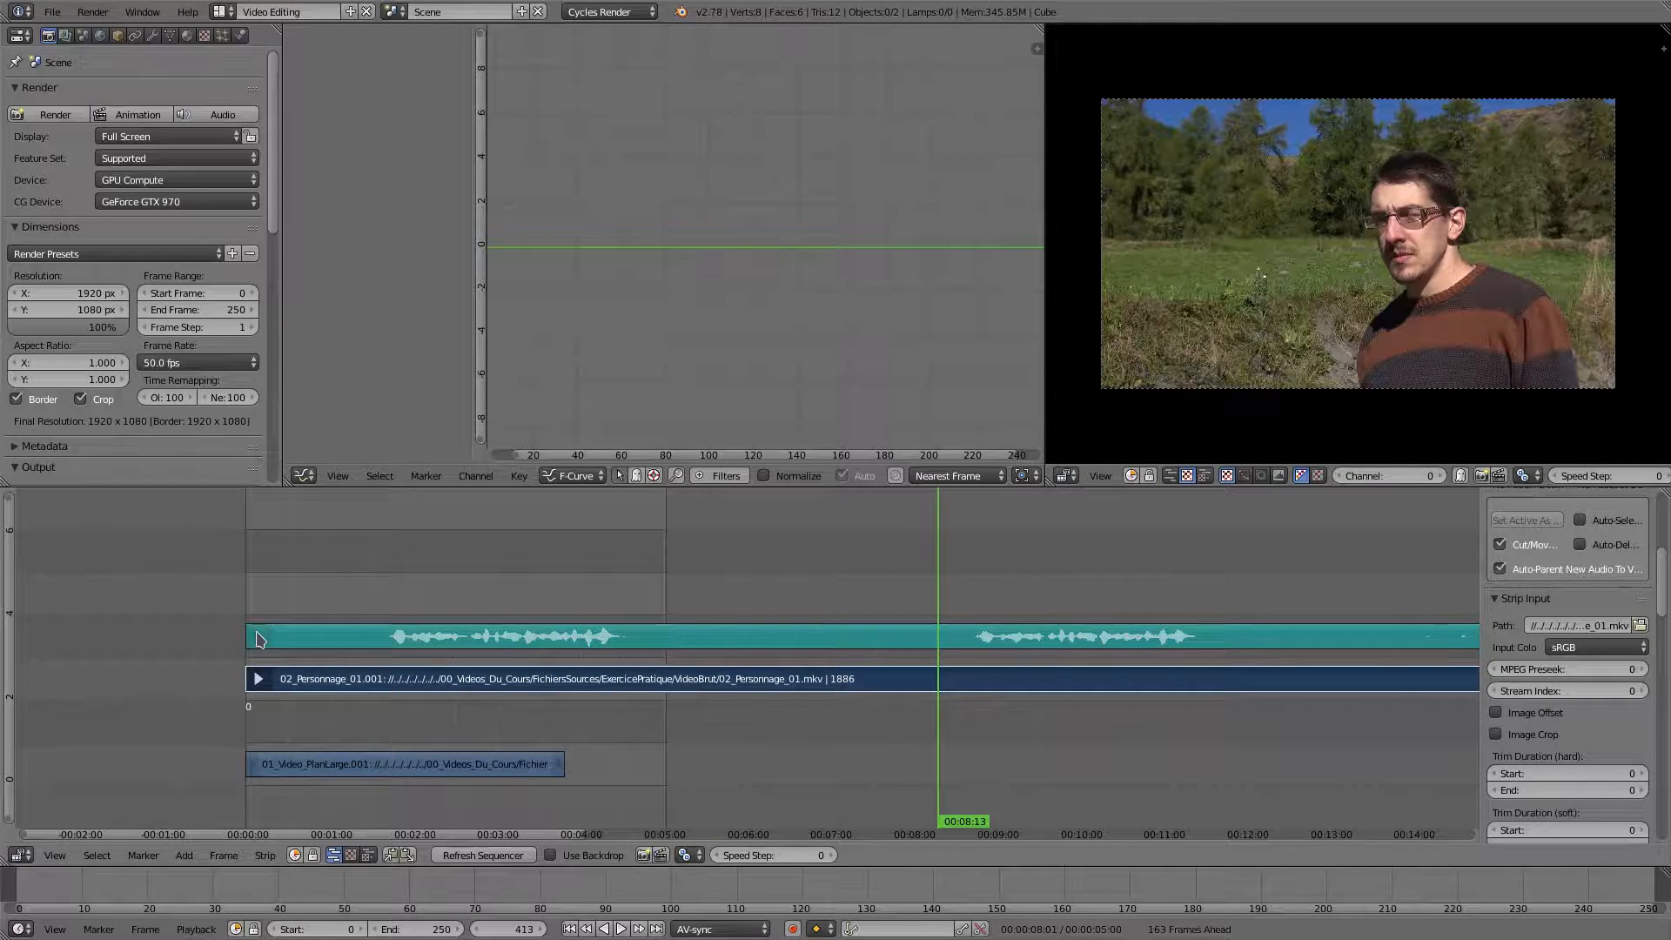
pyautogui.rightClick(259, 638)
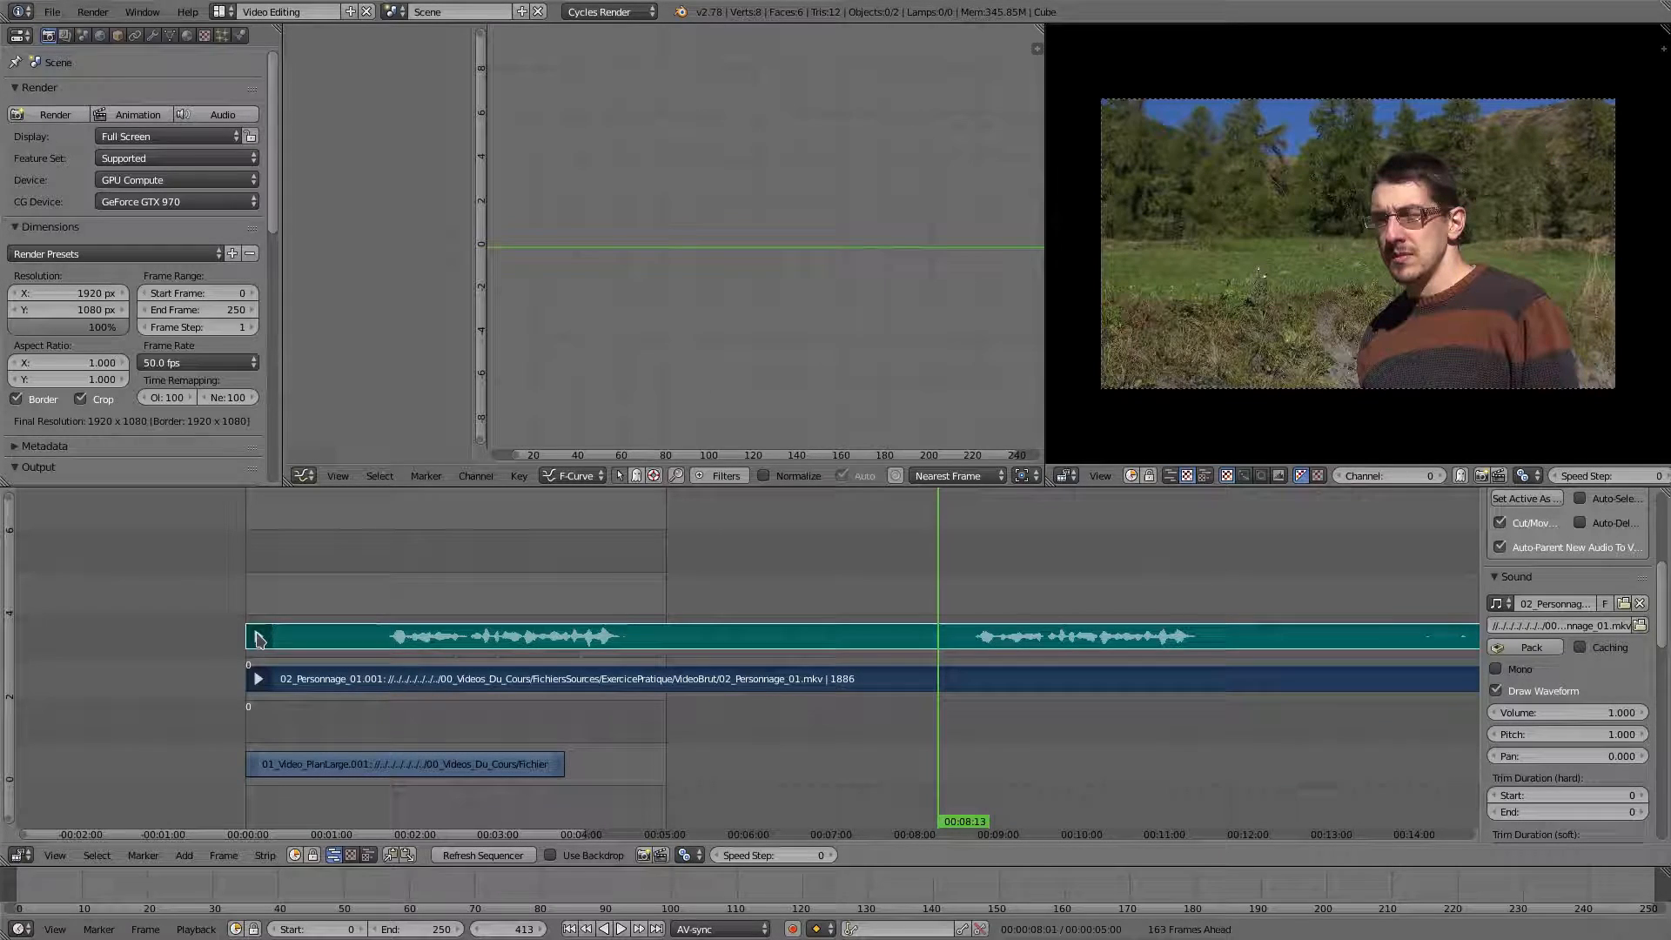
pyautogui.hotkey('shift', 's')
# Set the scene's end frame to 2371, beyond the end of the character strips, and fit the whole frame range in the timeline
pyautogui.moveTo(1301, 698); pyautogui.dragTo(977, 653, button='middle')
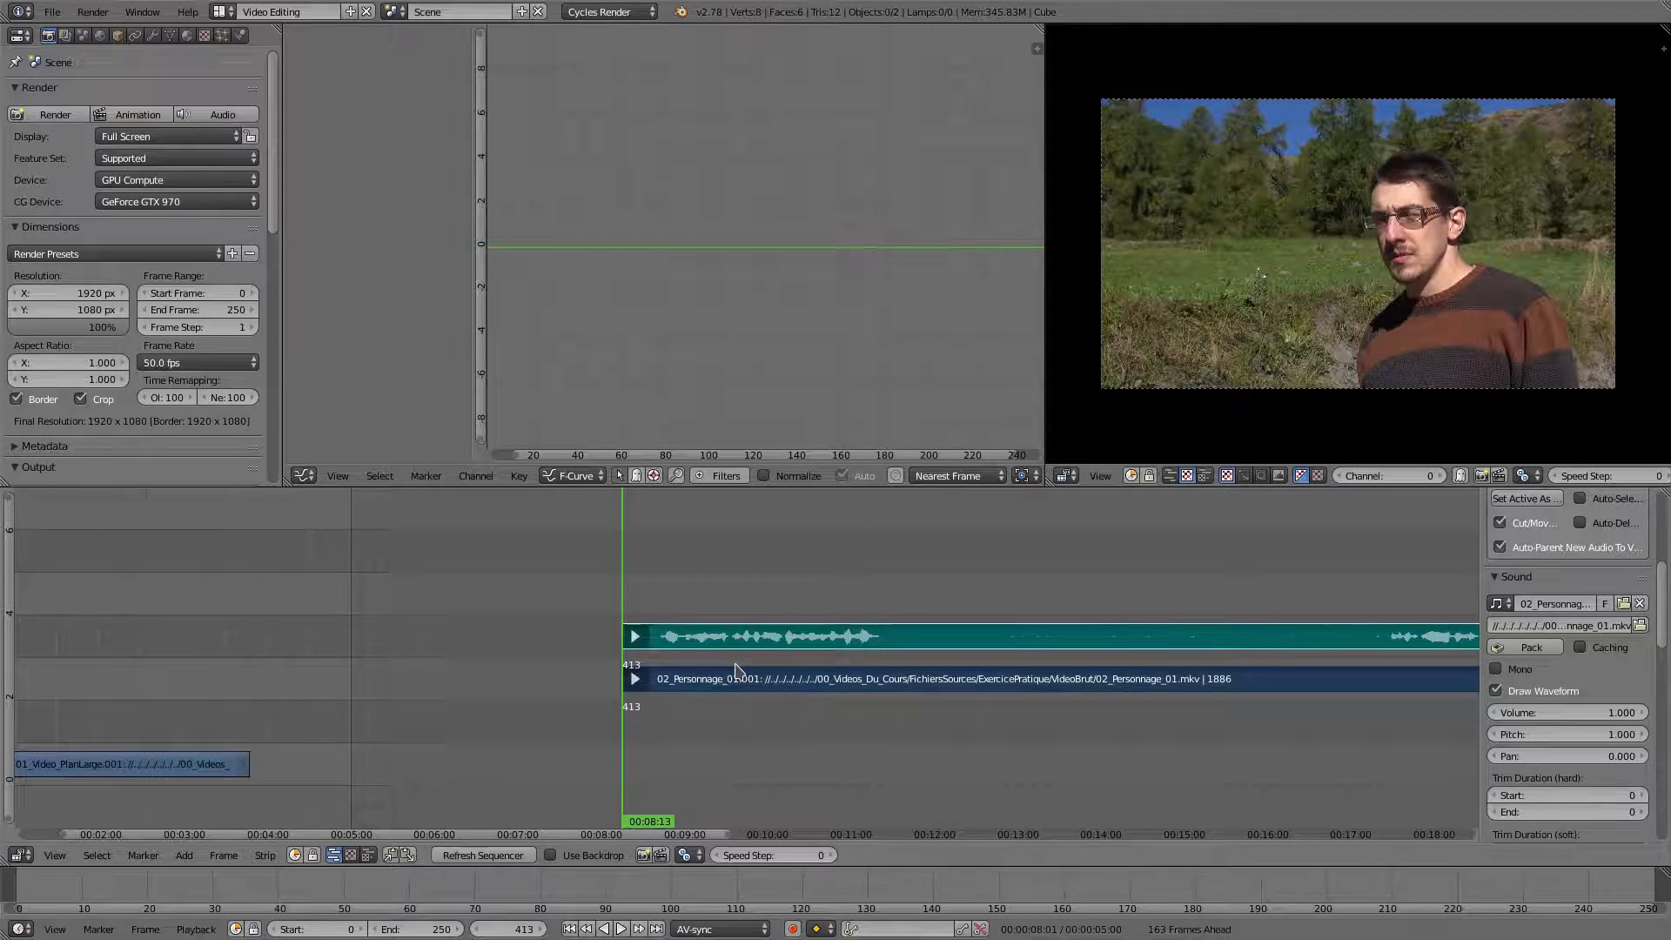
pyautogui.scroll(-5, 722, 663)
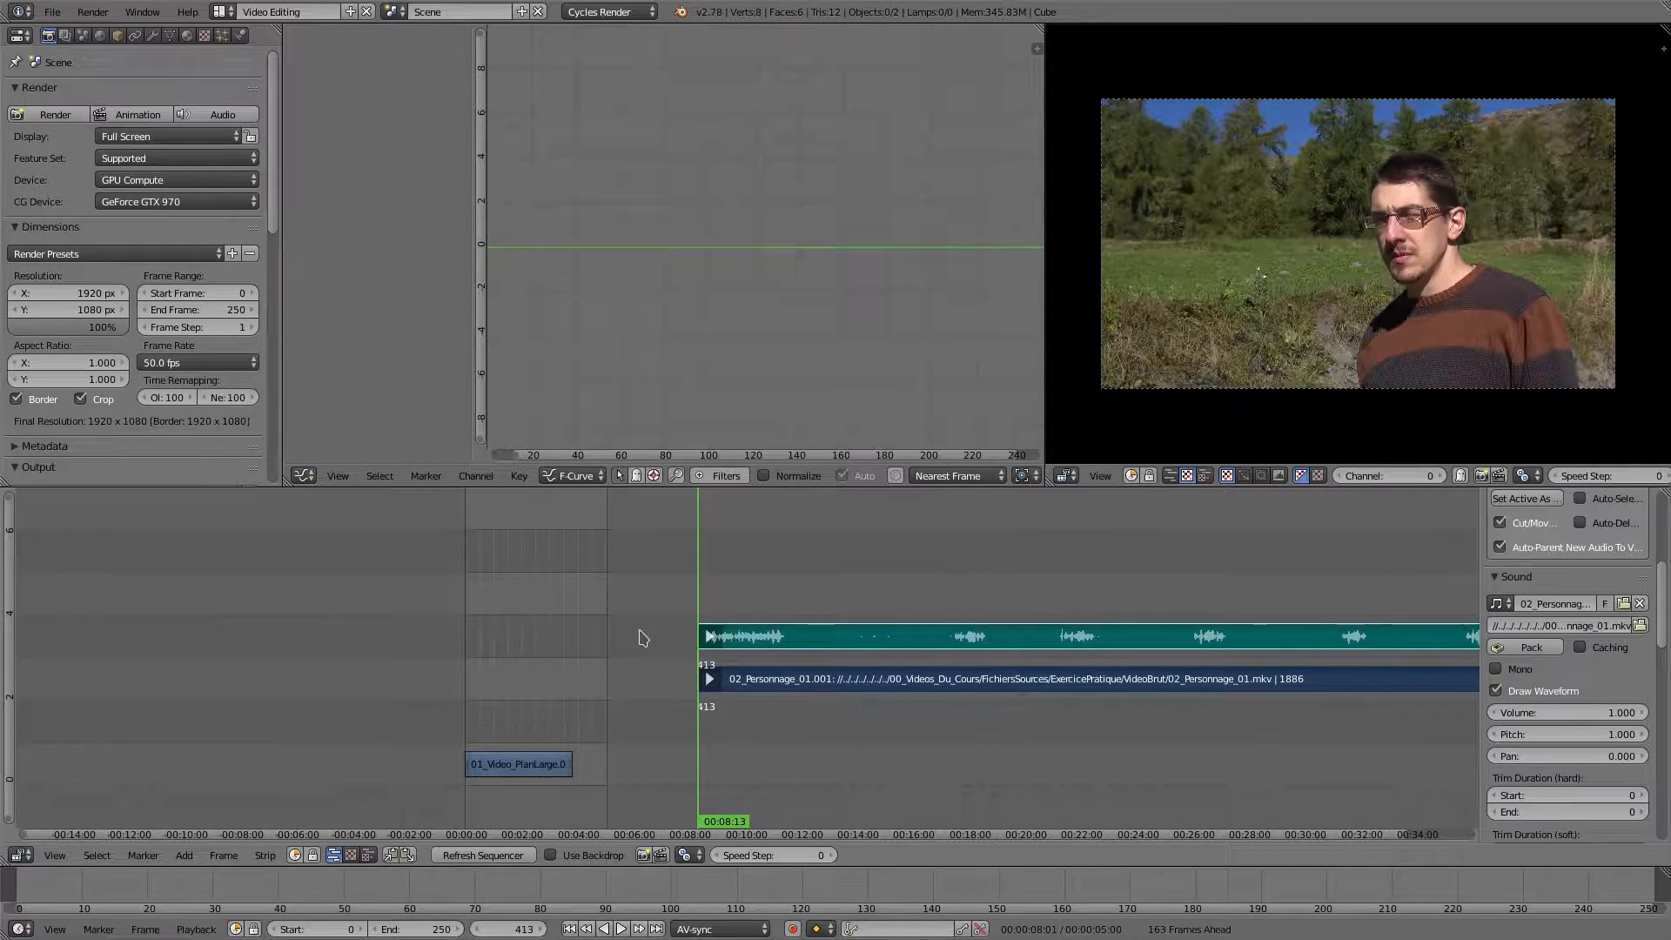
pyautogui.scroll(-5, 661, 657)
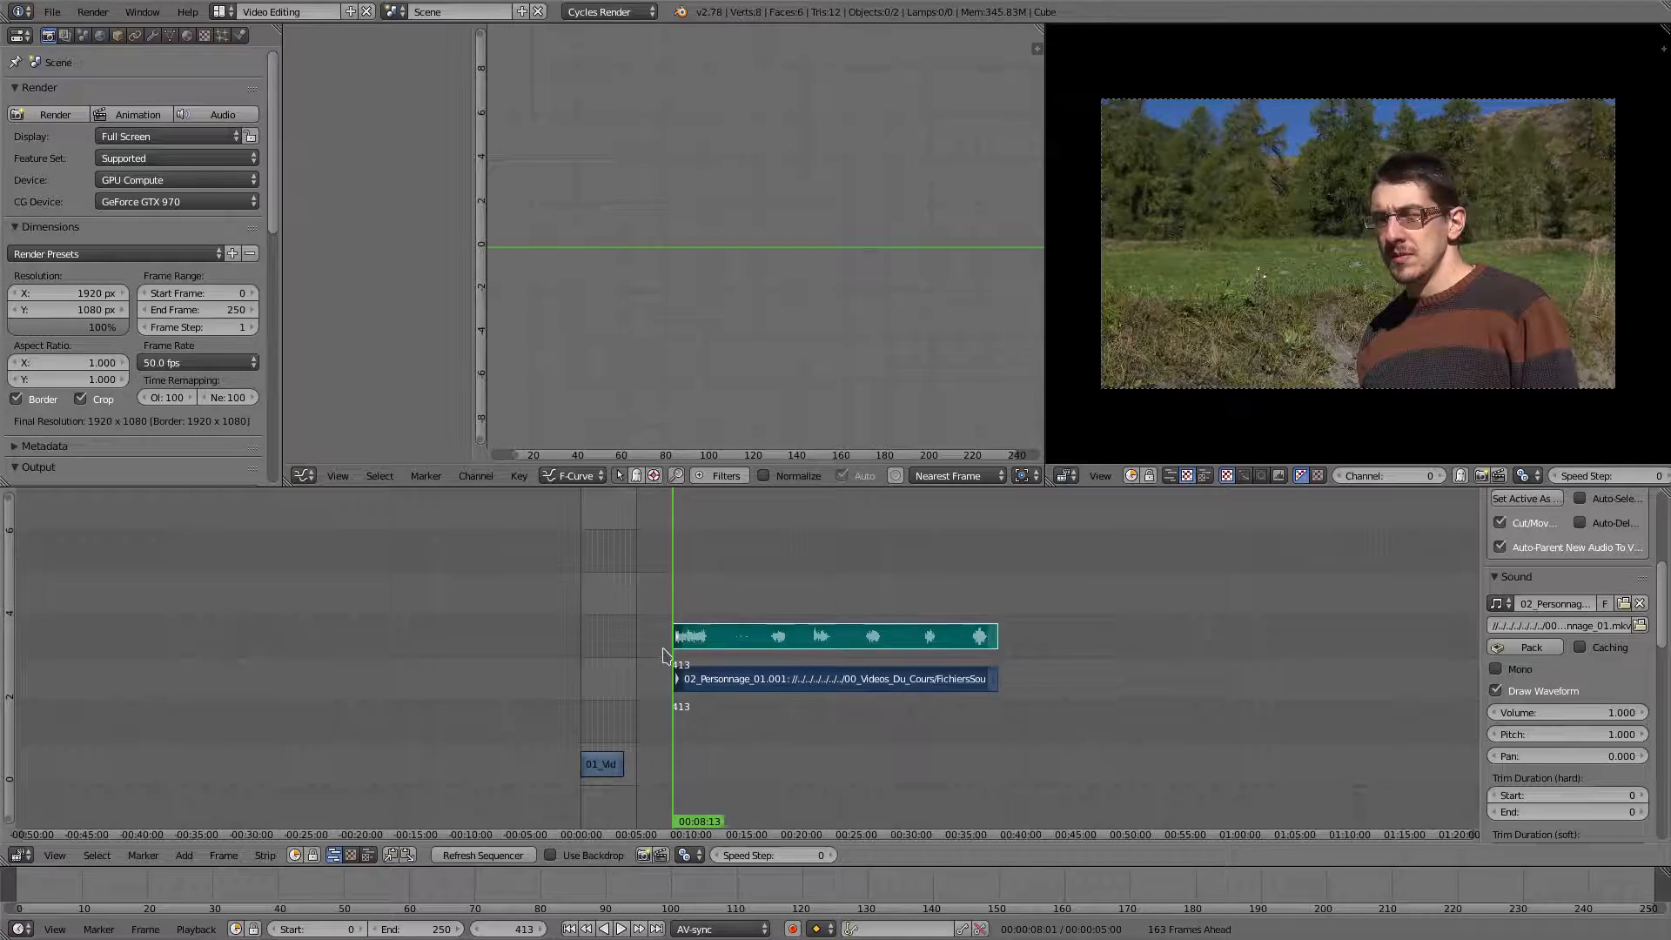
pyautogui.scroll(3, 678, 664)
pyautogui.scroll(-4, 681, 667)
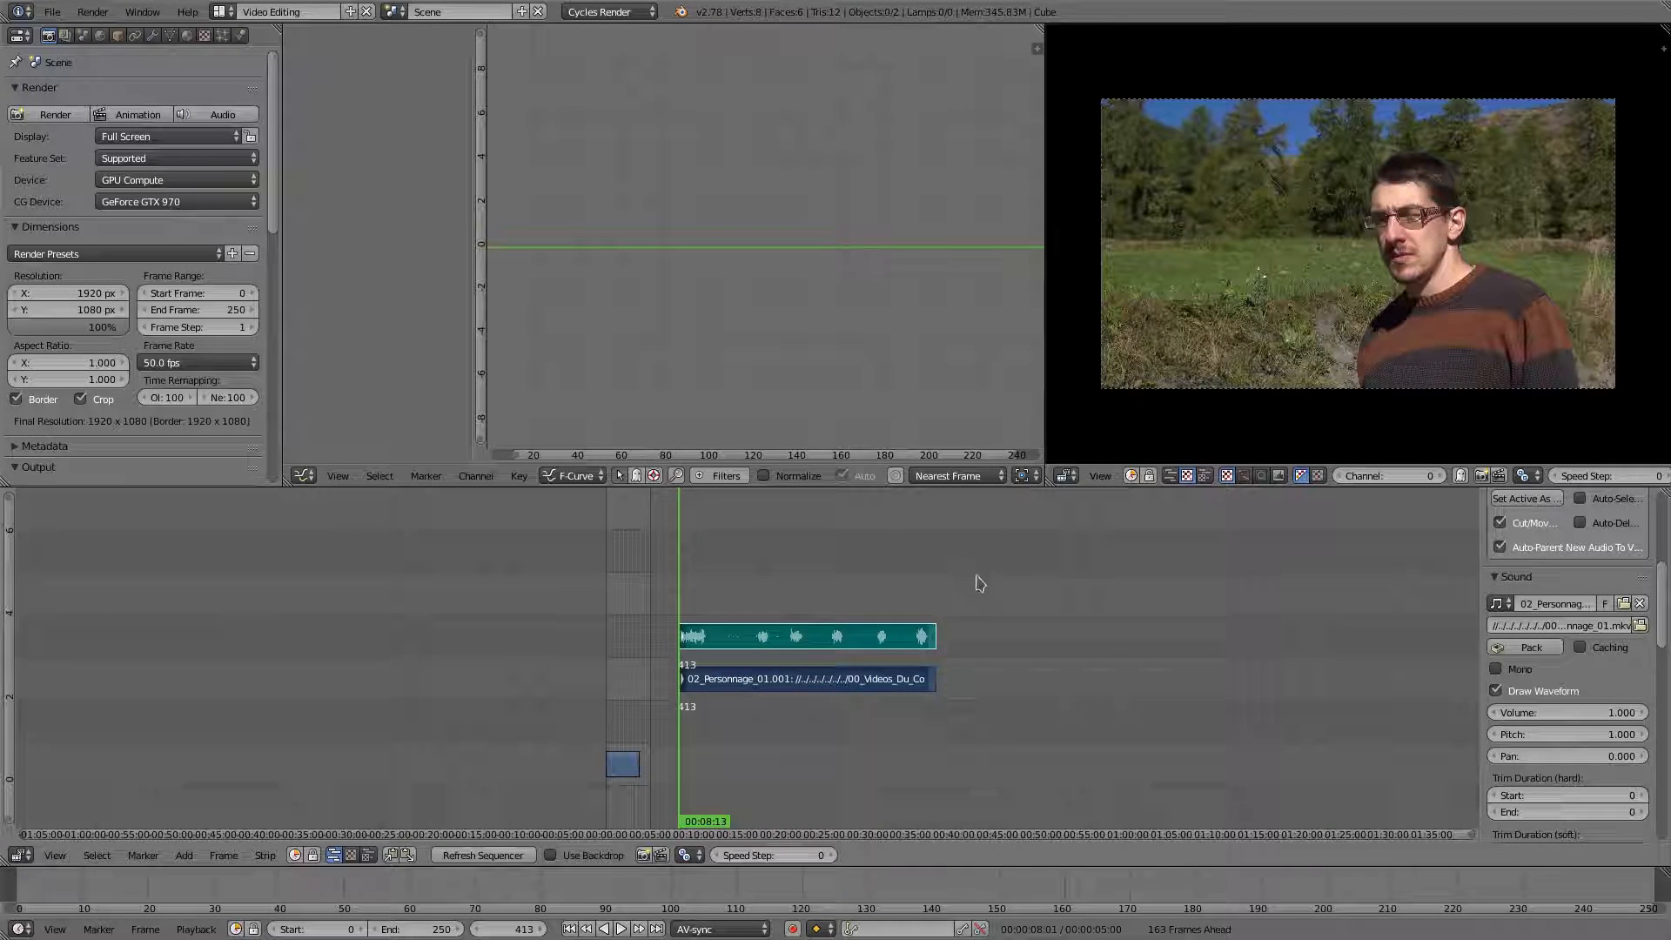
pyautogui.click(1023, 586)
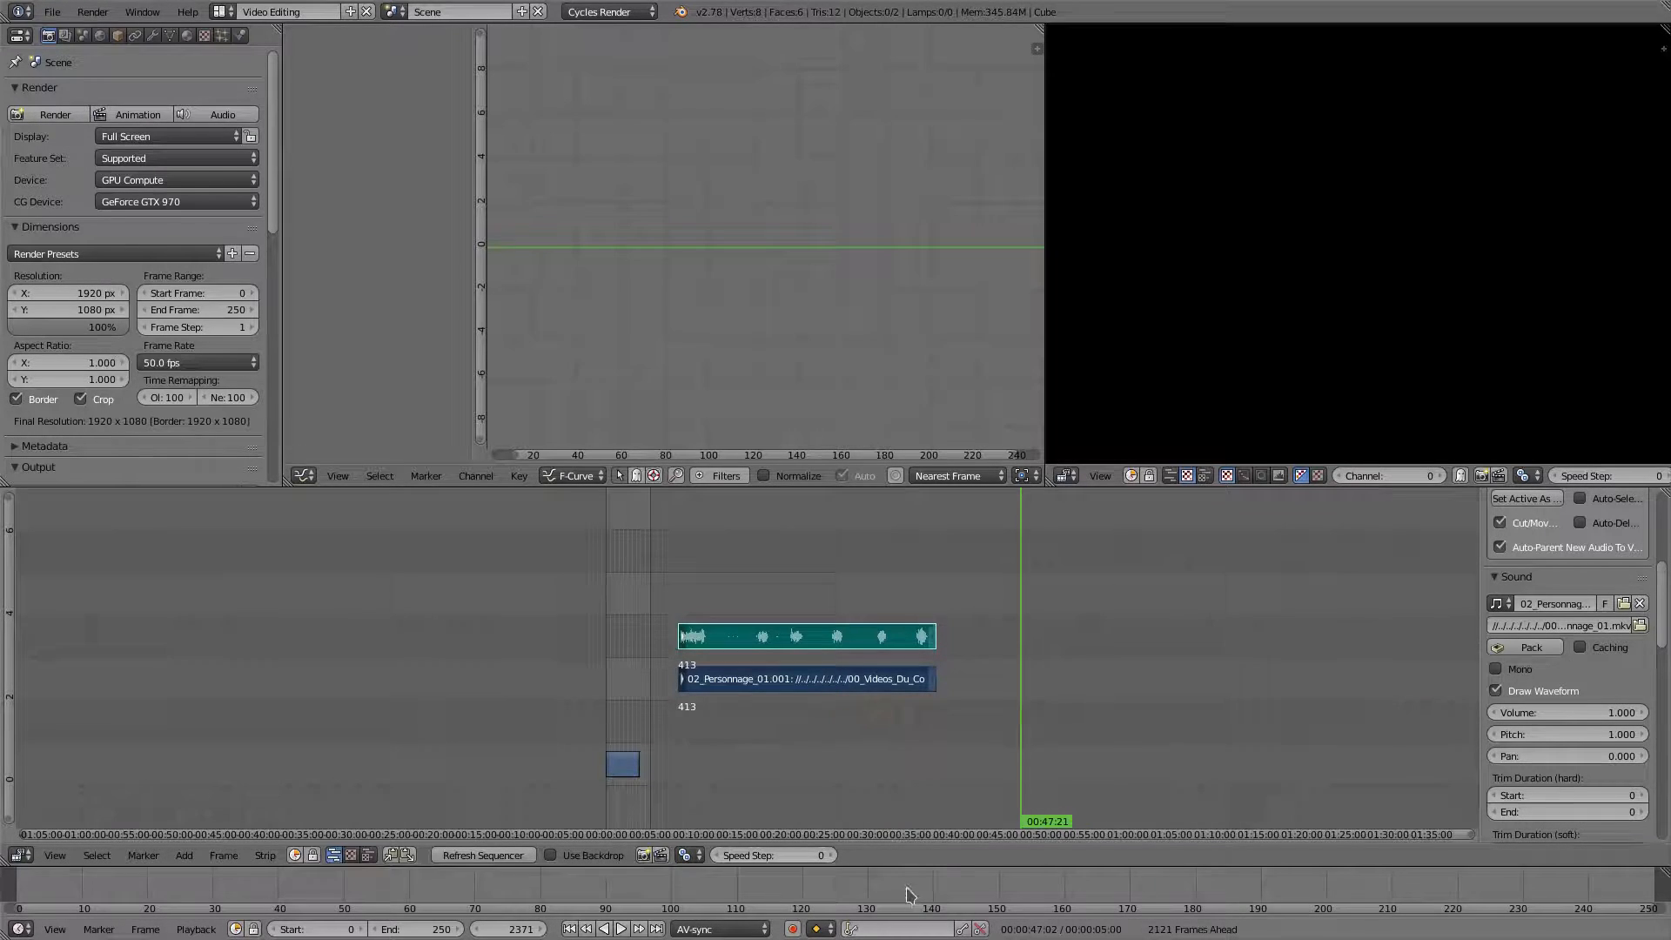
pyautogui.press('e')
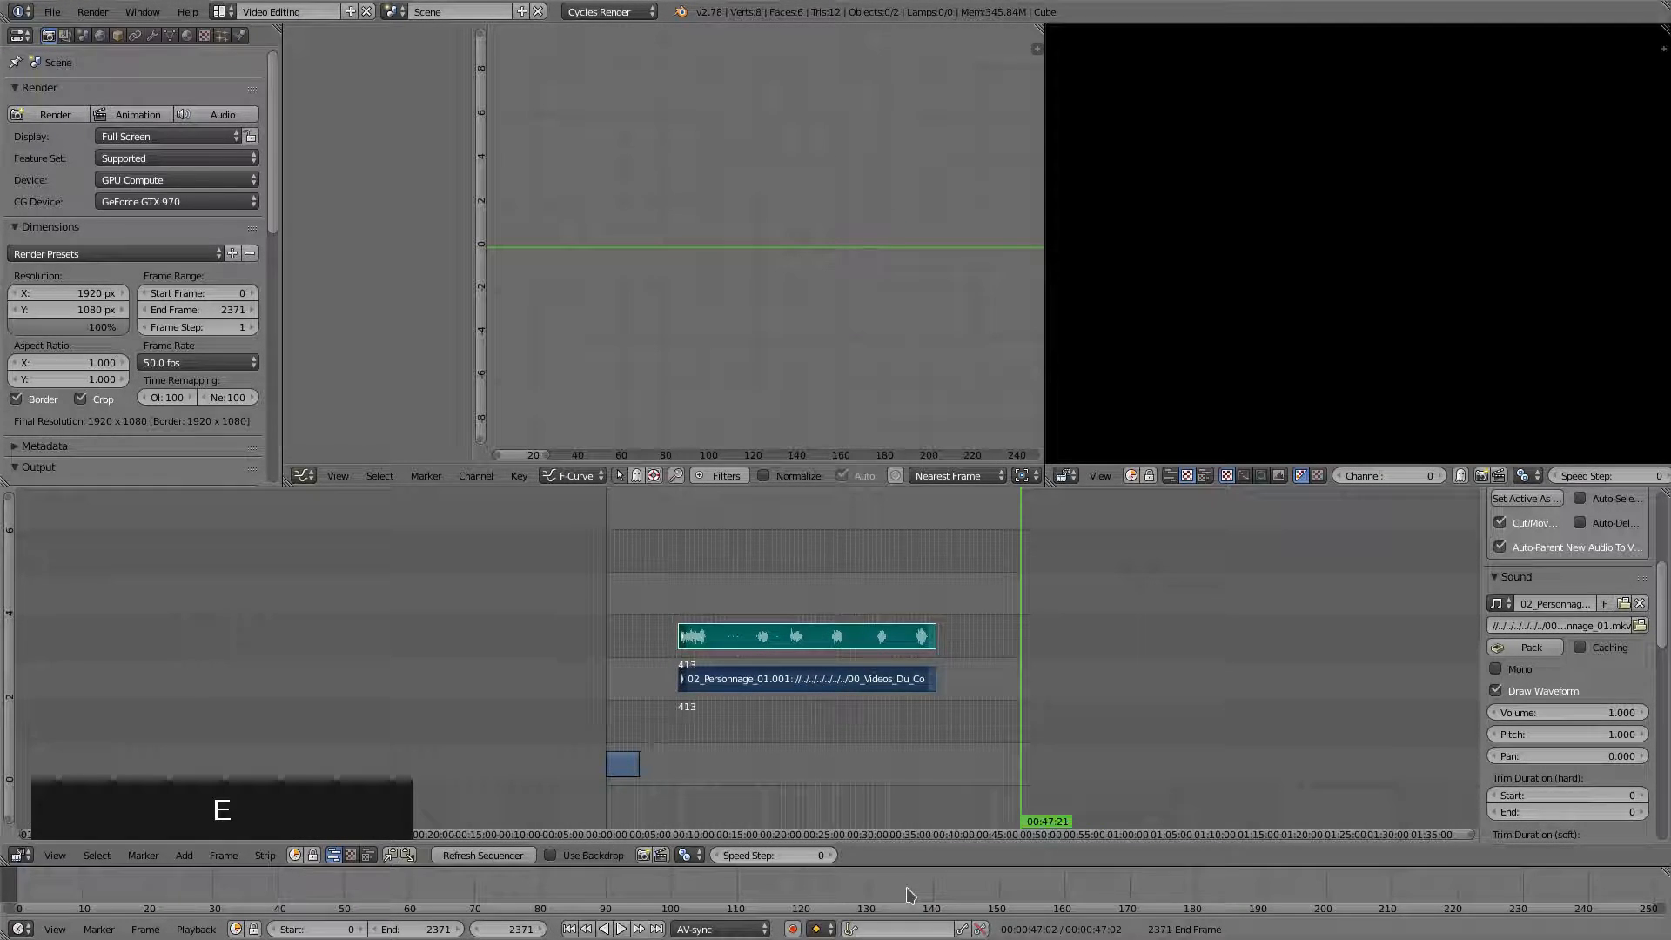
pyautogui.press('Home')
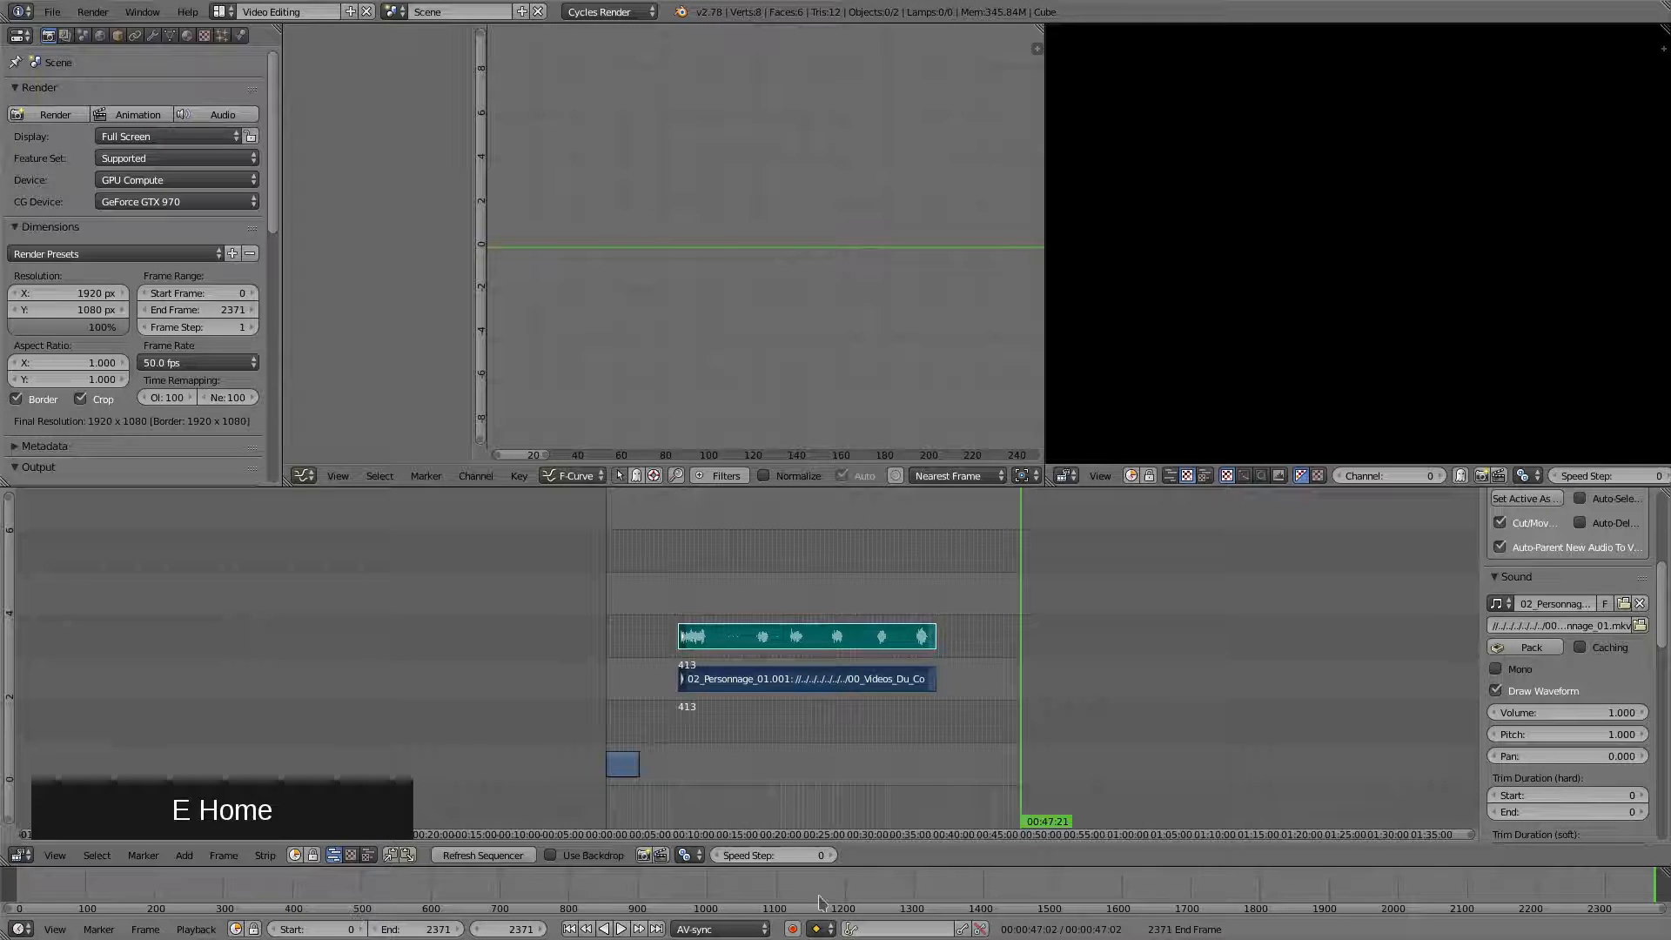
# Play the first spoken passage of 02_Personnage_01 and cut its video and sound strips after it, at 00:11:39 (frame 589)
pyautogui.scroll(8, 800, 684)
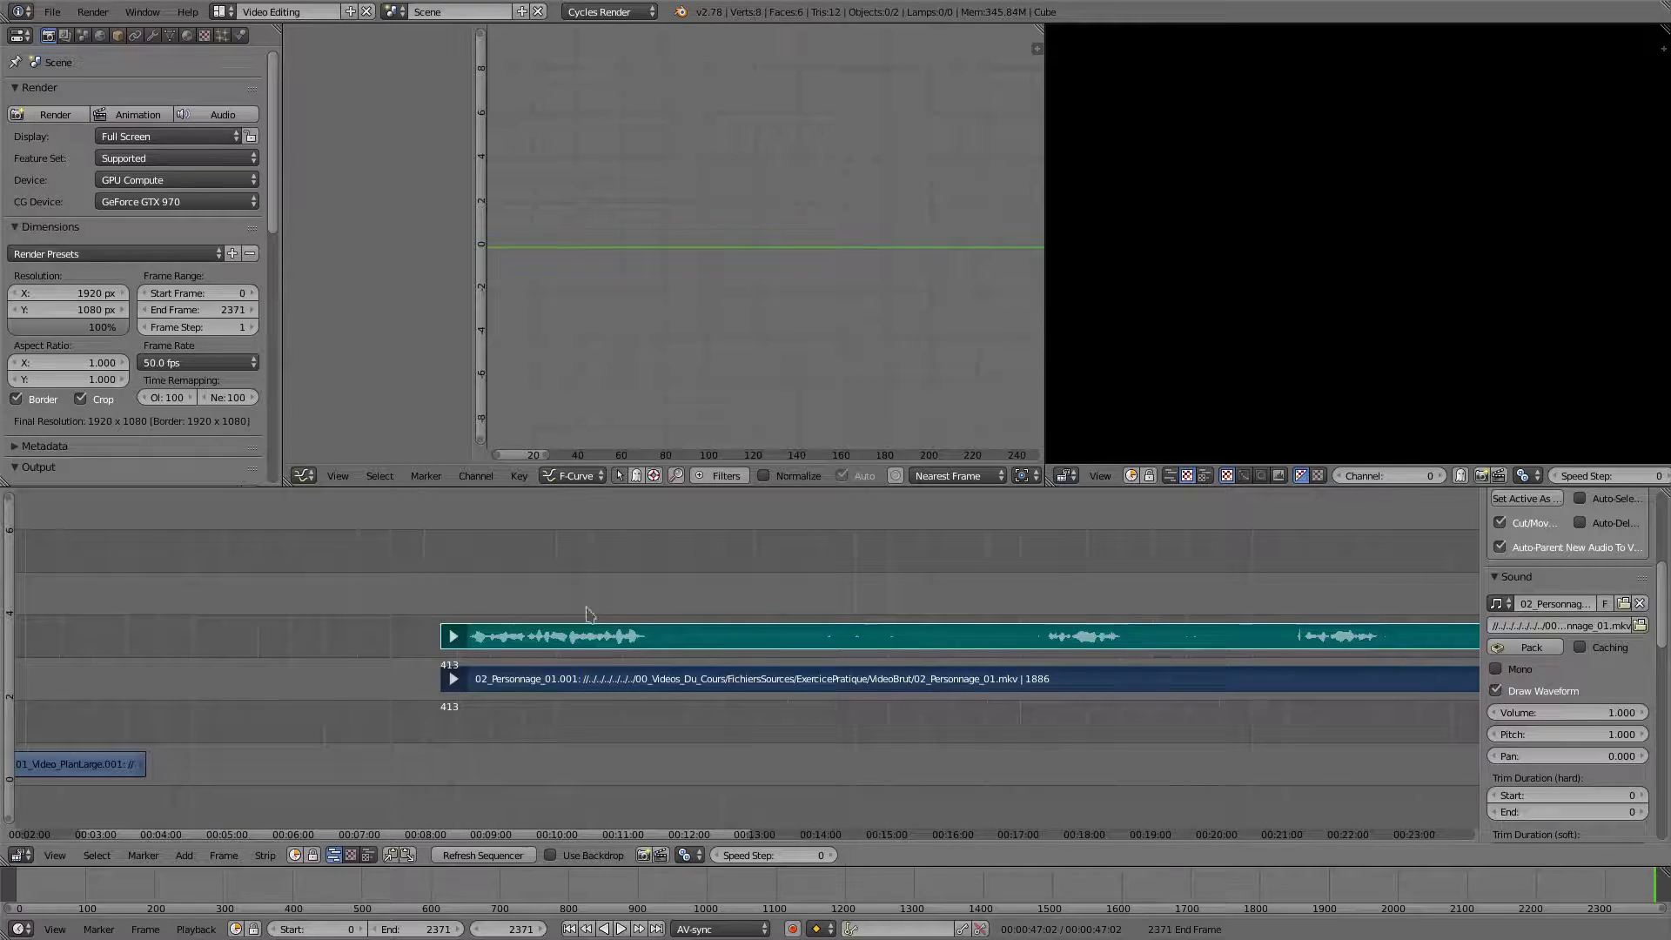
pyautogui.click(436, 609)
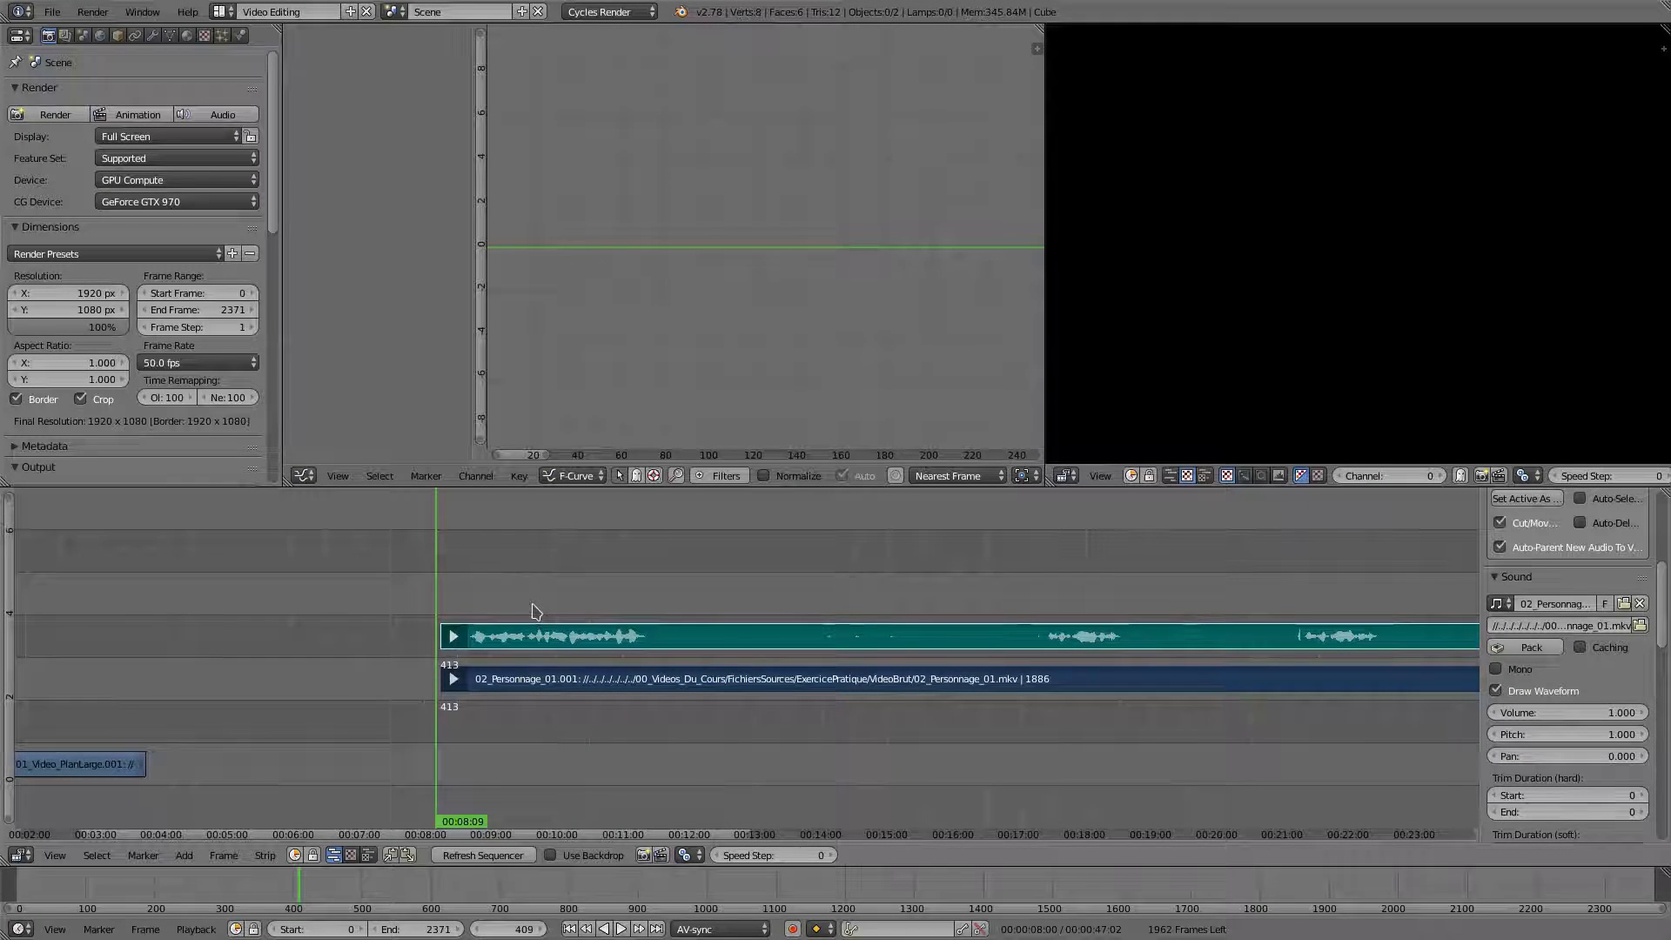
pyautogui.press('space')
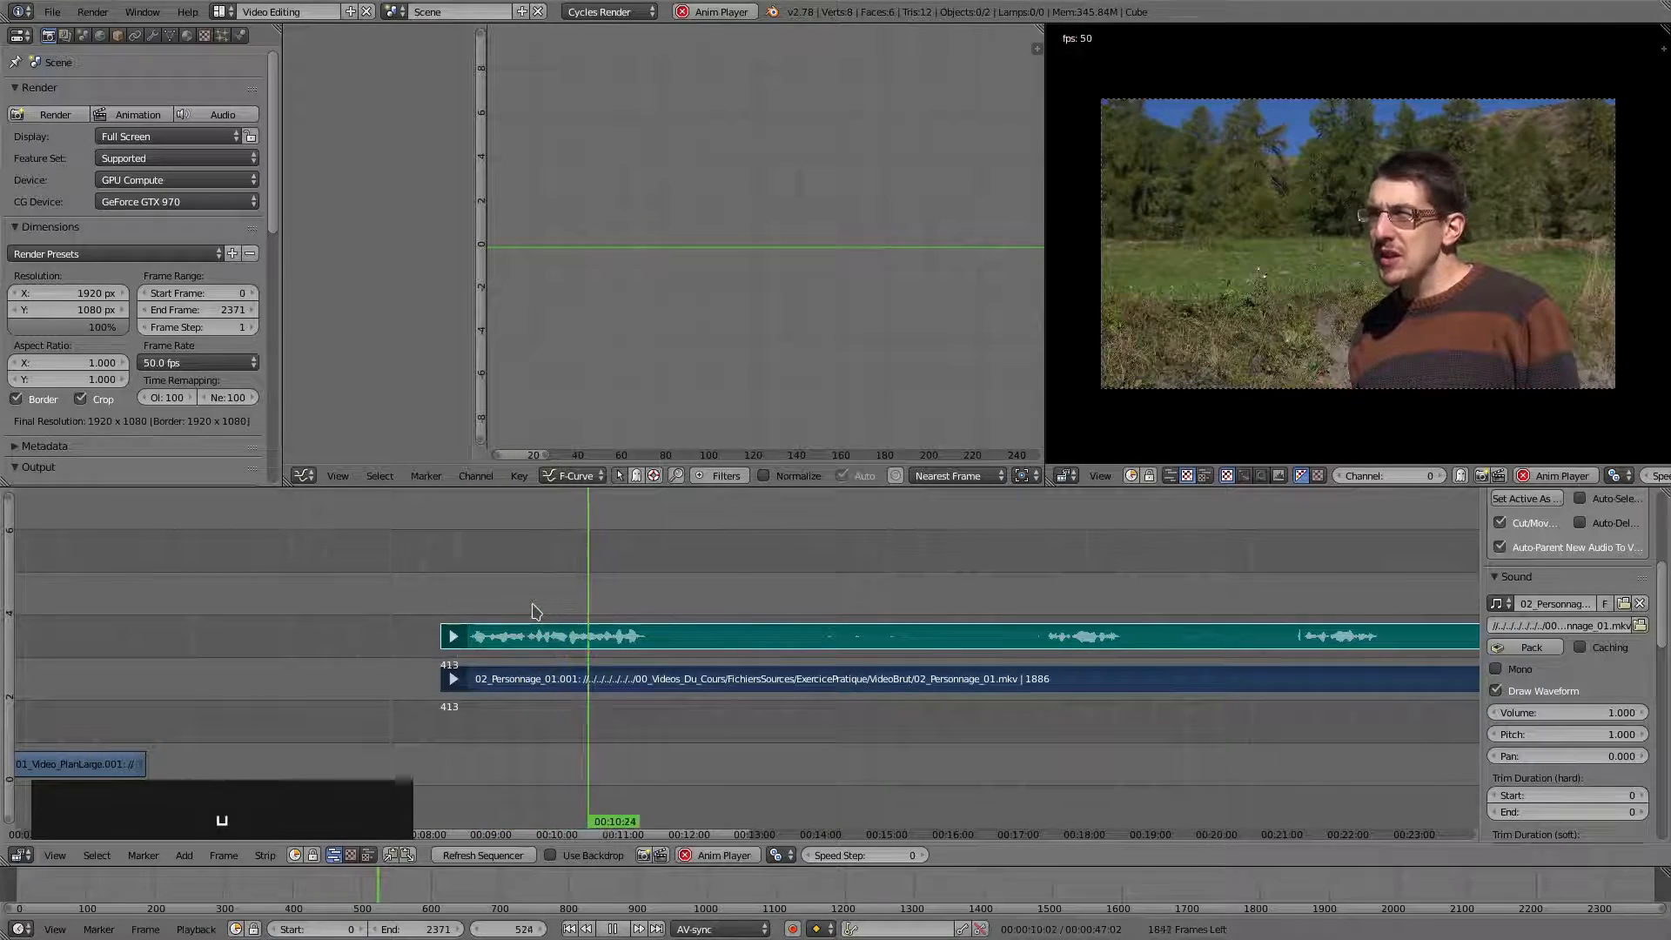
pyautogui.press('space')
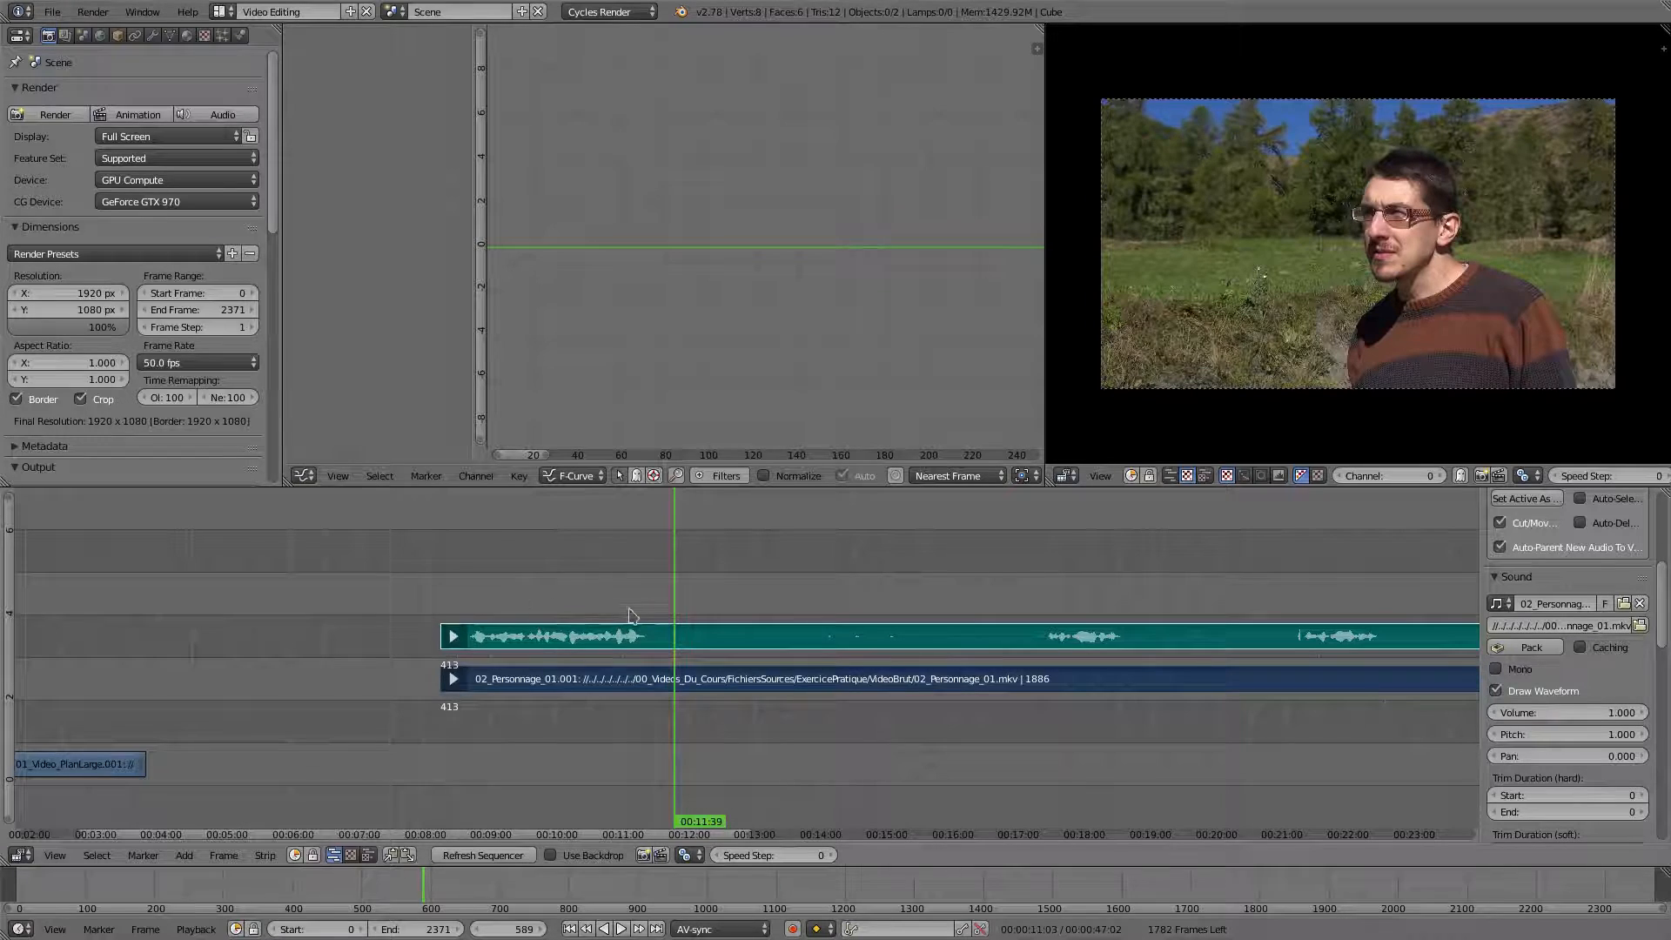
pyautogui.rightClick(729, 693)
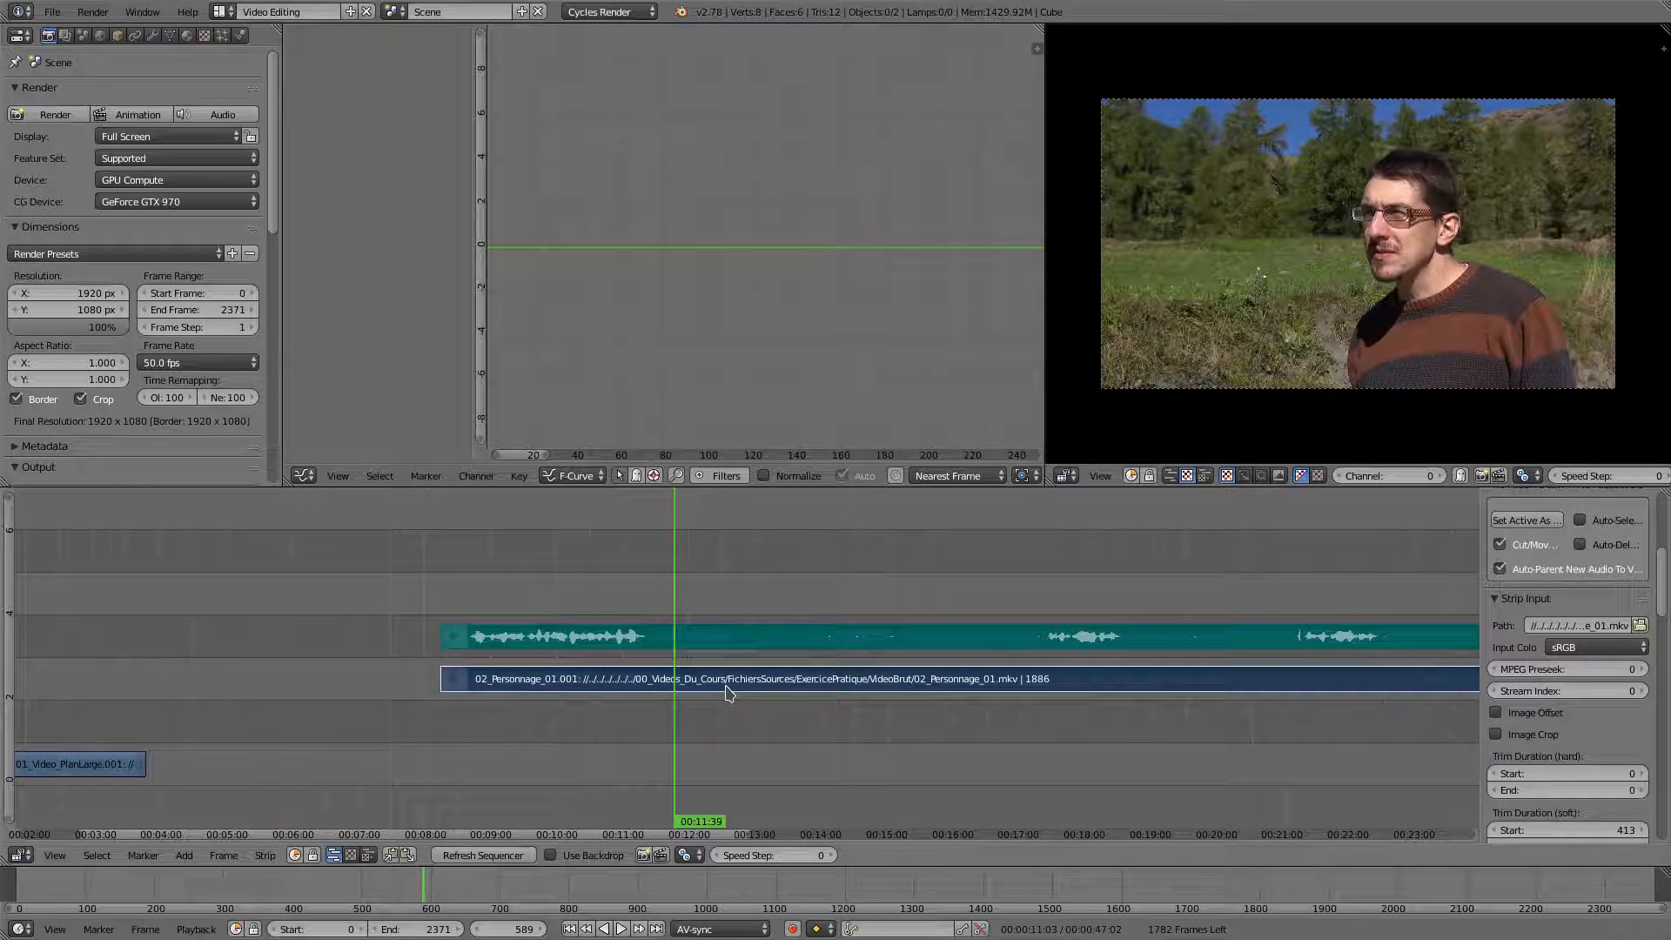
pyautogui.press('k')
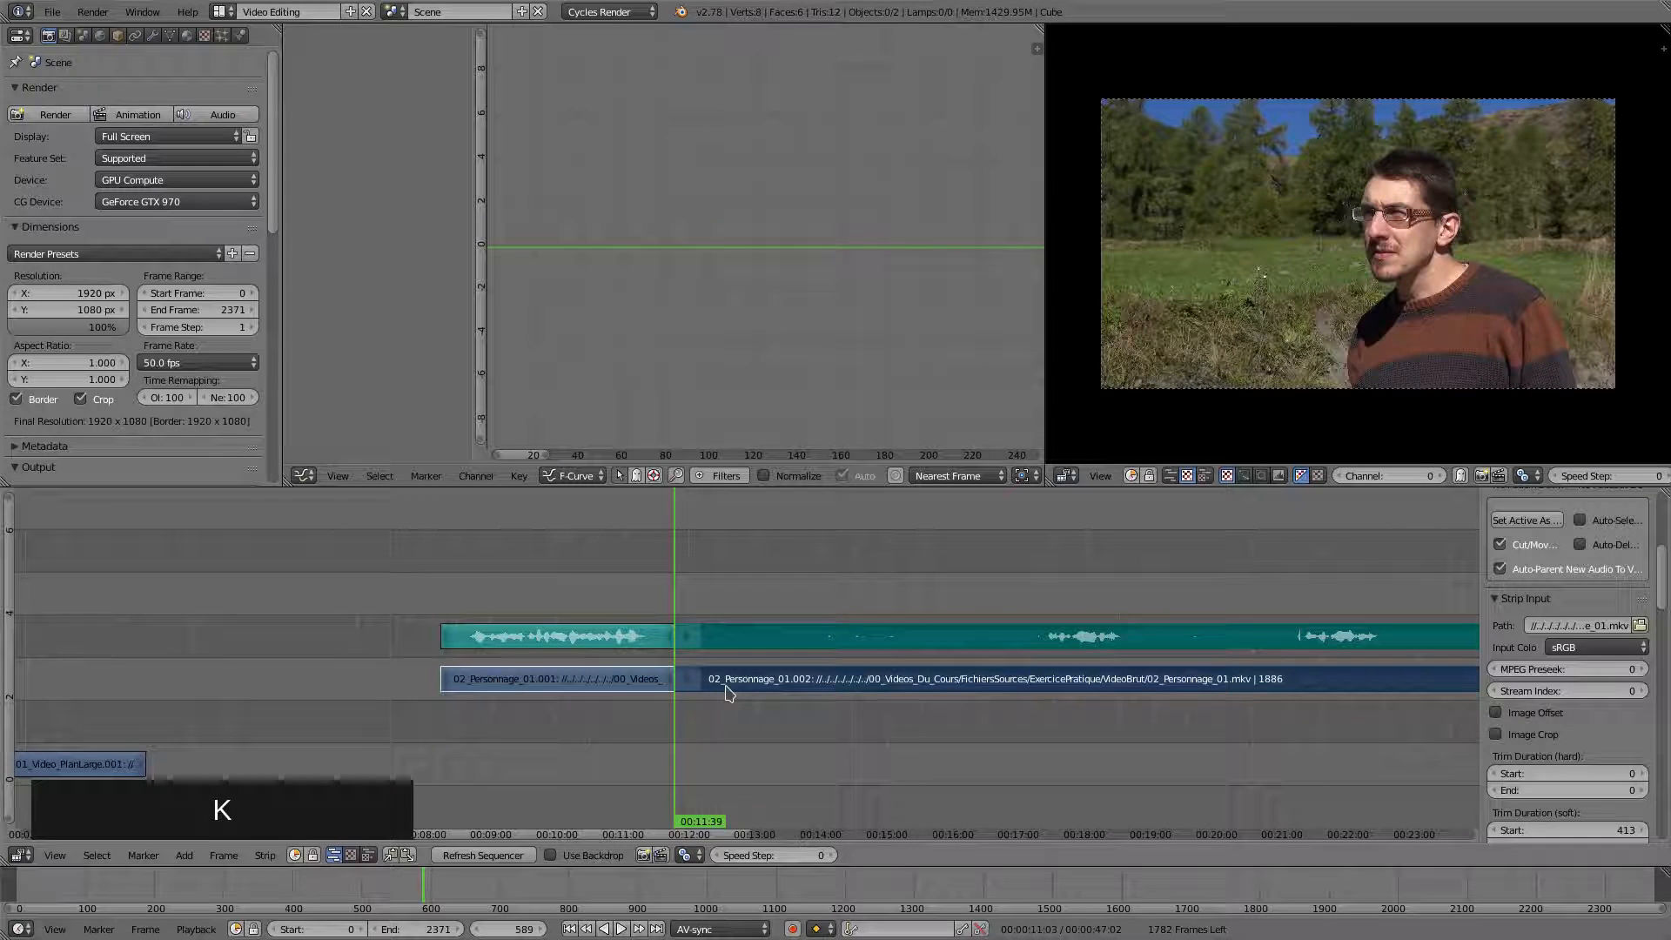
# Check the second cut time in LesCoupures.txt, place the playhead at 00:35:20 (frame 1770) and cut the remaining 02_Personnage_01 video and sound strips there
pyautogui.hotkey('alt', 'Tab')
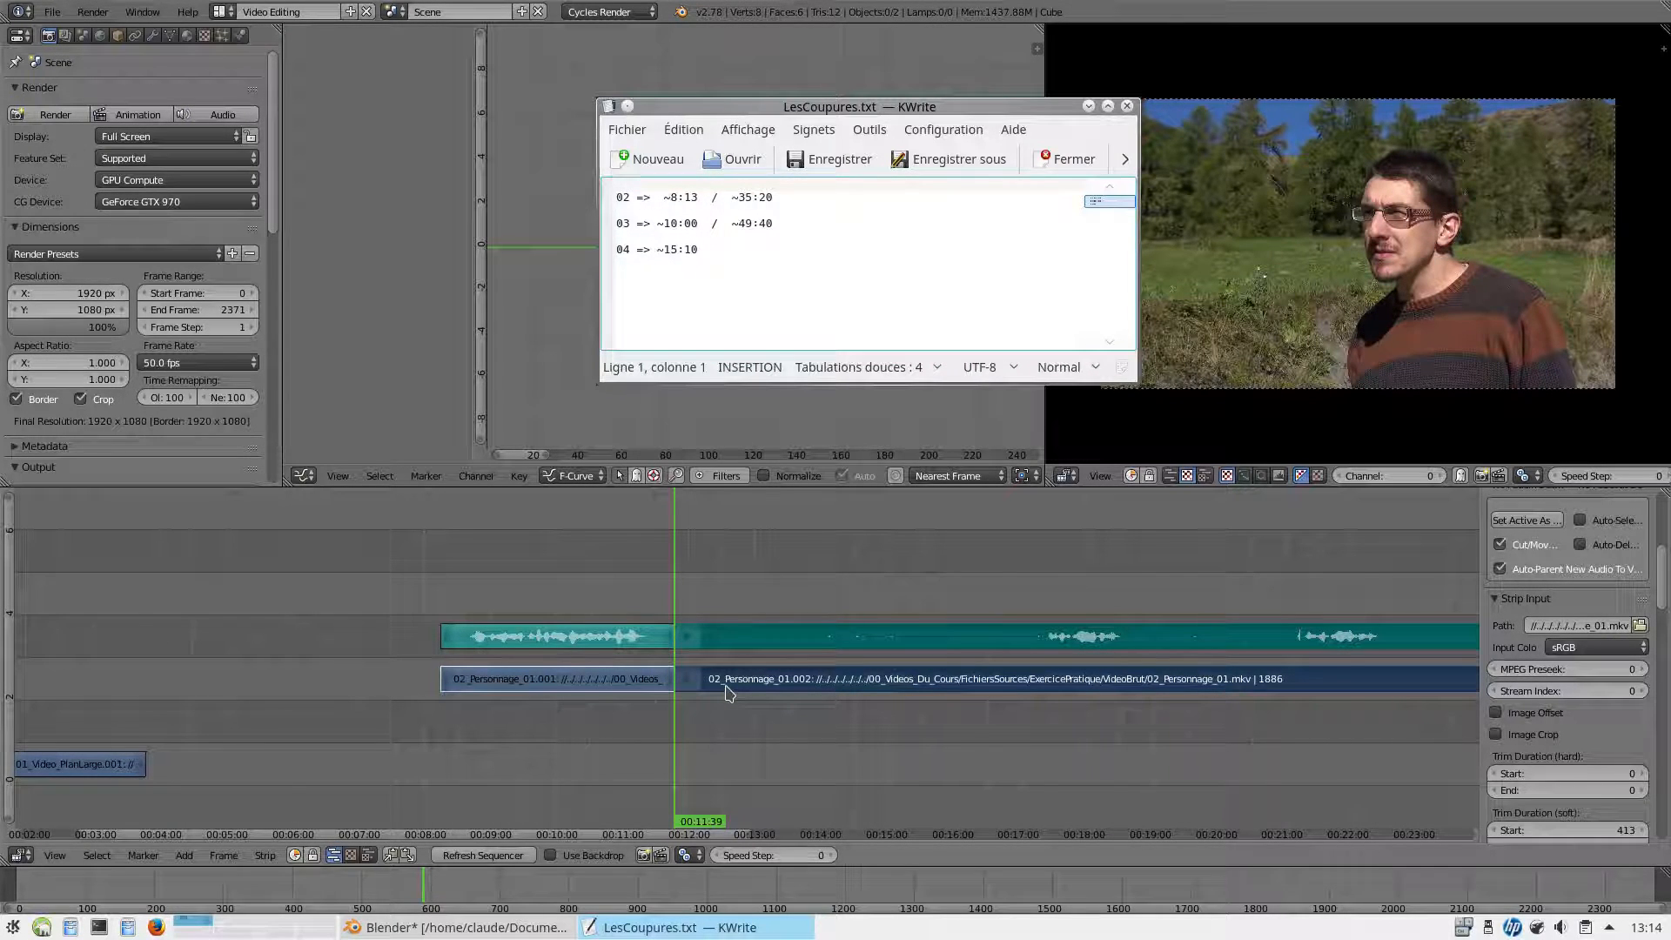
pyautogui.hotkey('alt', 'Tab')
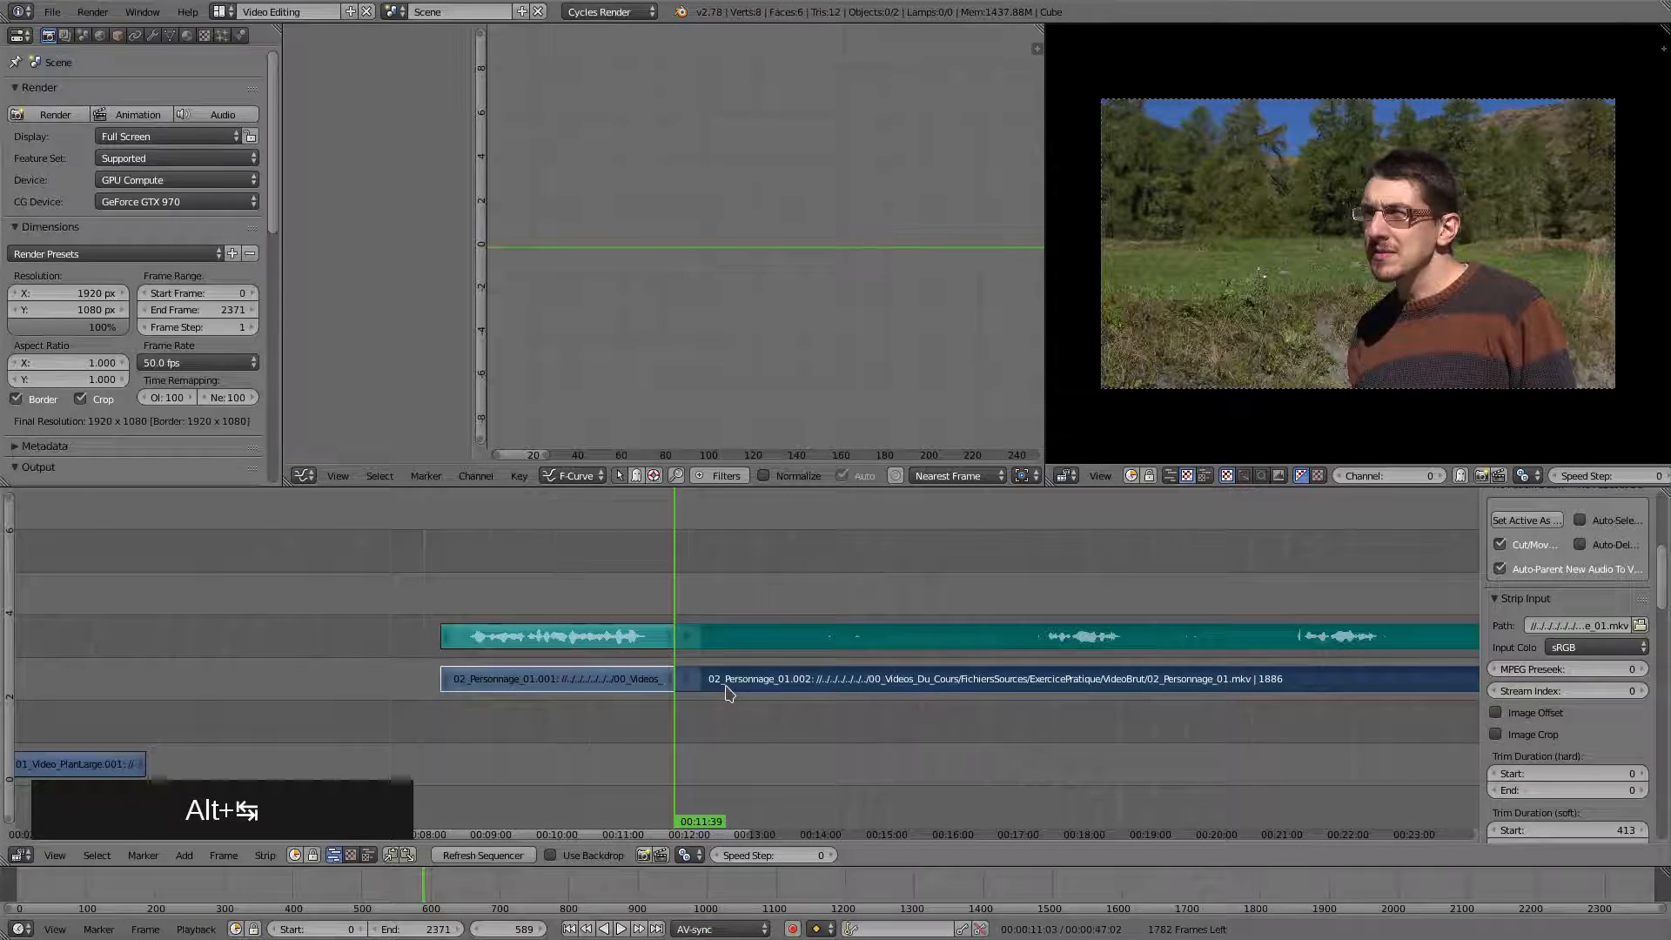
pyautogui.moveTo(1278, 733); pyautogui.dragTo(250, 679, button='middle')
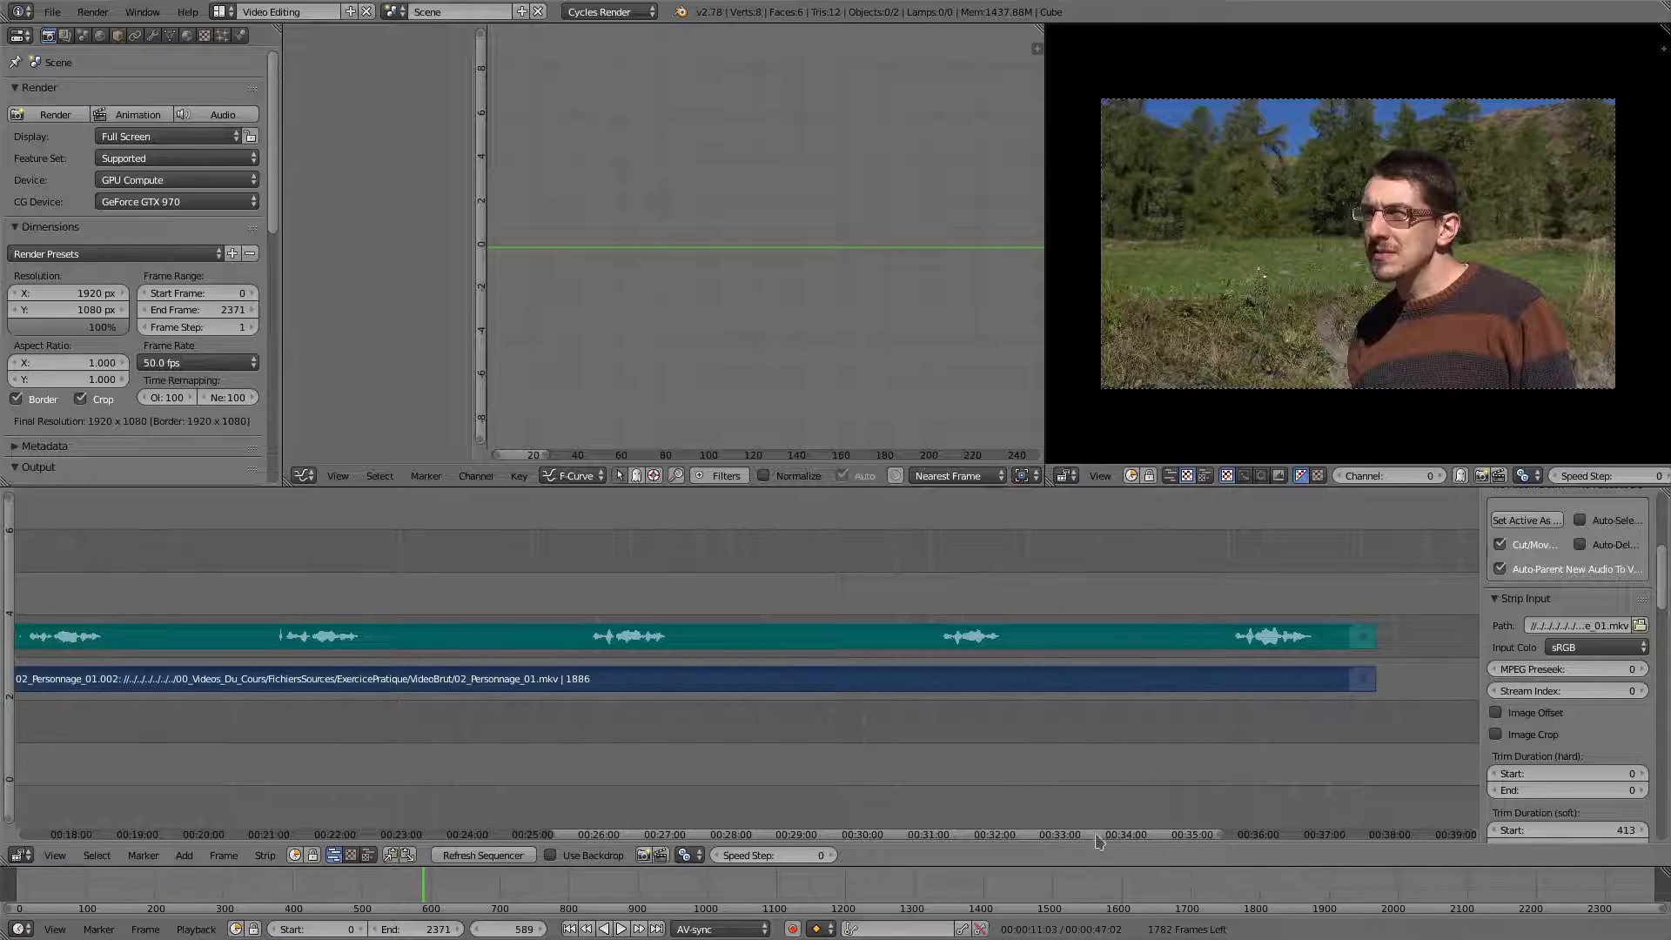
pyautogui.click(1198, 820)
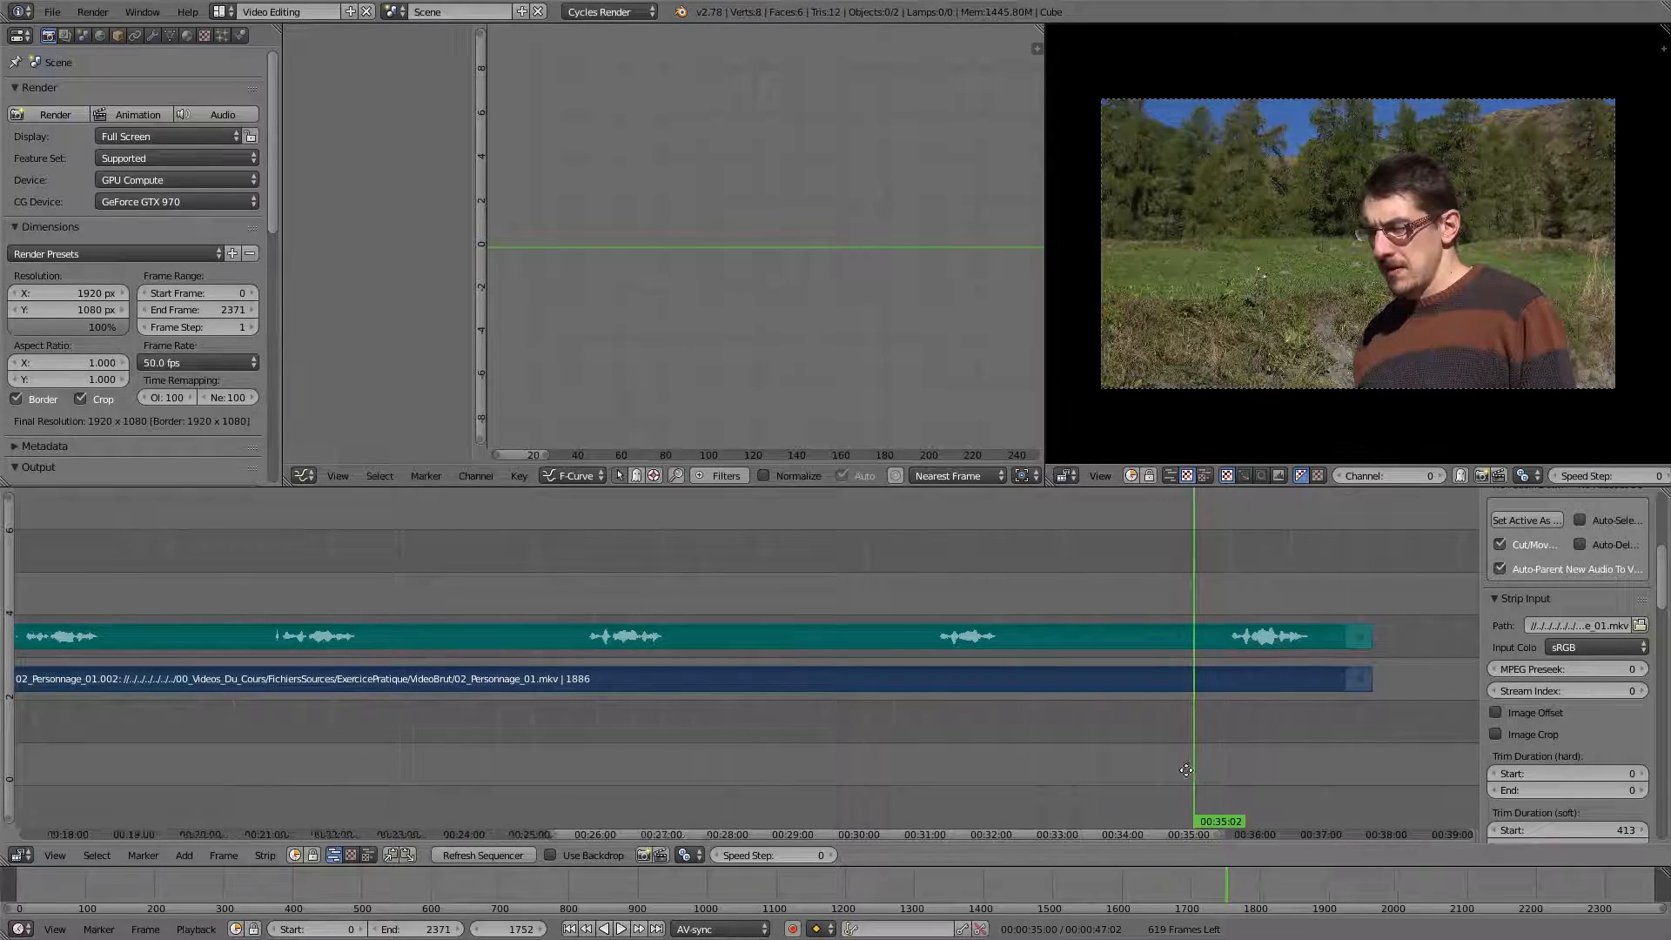
pyautogui.moveTo(1198, 816); pyautogui.dragTo(1039, 750, button='middle')
pyautogui.press('Right')
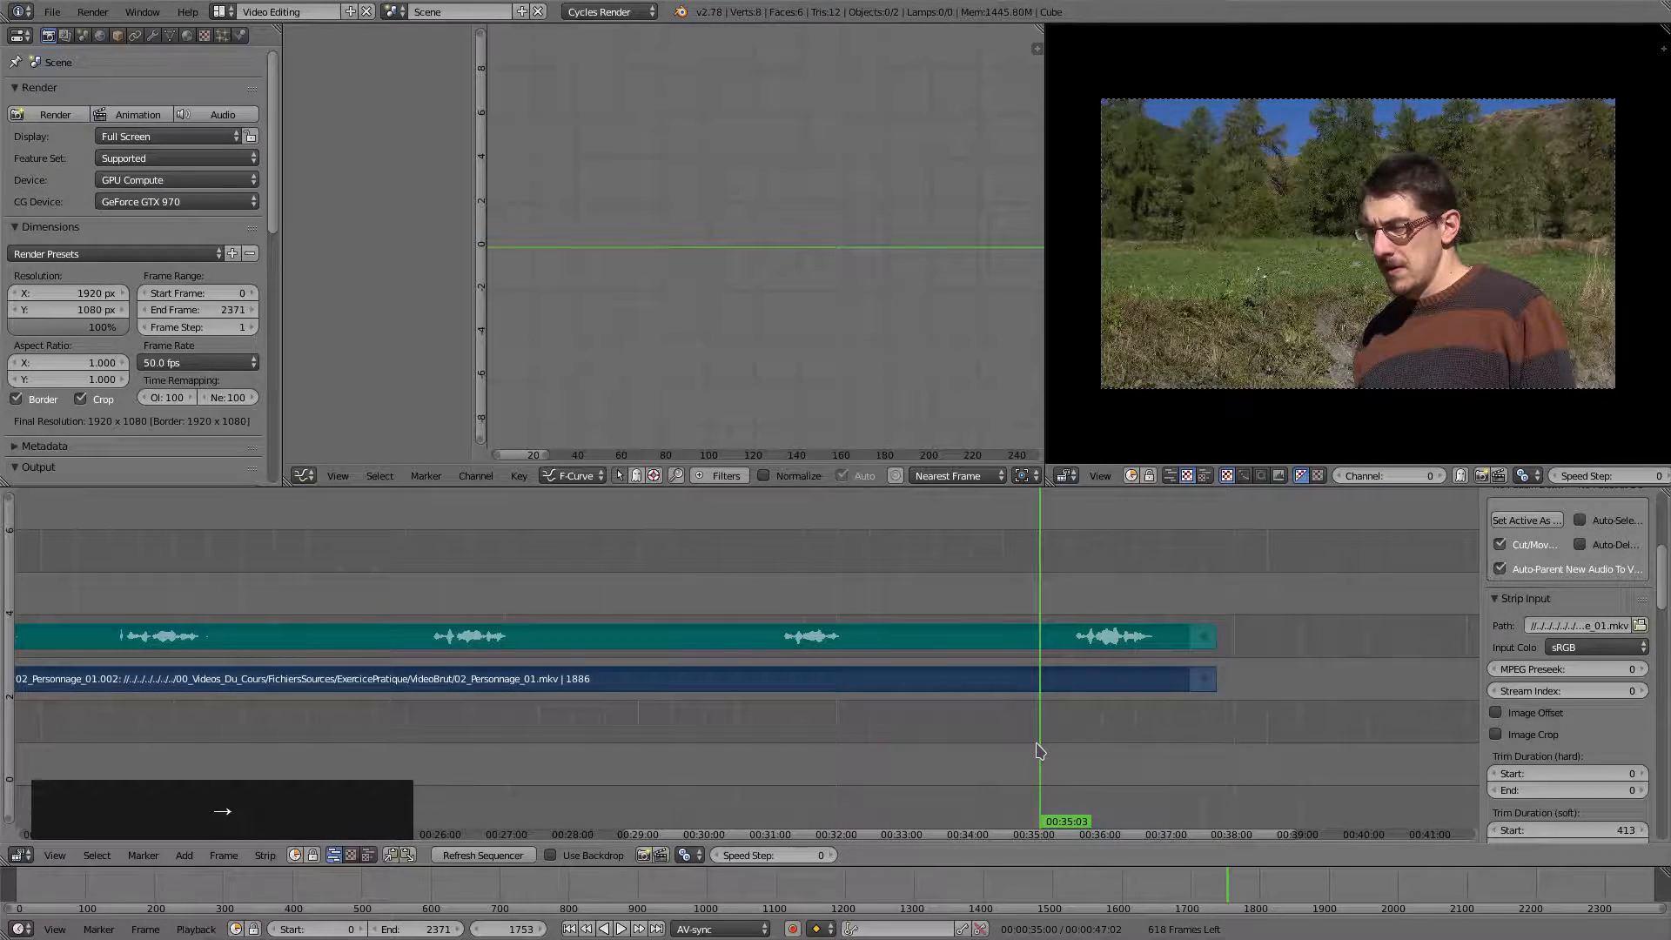
pyautogui.press('Right')
pyautogui.press('Right')
pyautogui.press('Right')
pyautogui.press('Right')
pyautogui.press('Right')
pyautogui.press('Right')
pyautogui.press('Right')
pyautogui.press('Right')
pyautogui.press('Right')
pyautogui.press('Right')
pyautogui.press('Right')
pyautogui.press('Right')
pyautogui.press('Right')
pyautogui.press('Right')
pyautogui.press('Right')
pyautogui.press('Right')
pyautogui.press('Right')
pyautogui.press('Right')
pyautogui.press('Right')
pyautogui.press('Right')
pyautogui.press('Left')
pyautogui.press('Left')
pyautogui.press('Left')
pyautogui.press('Left')
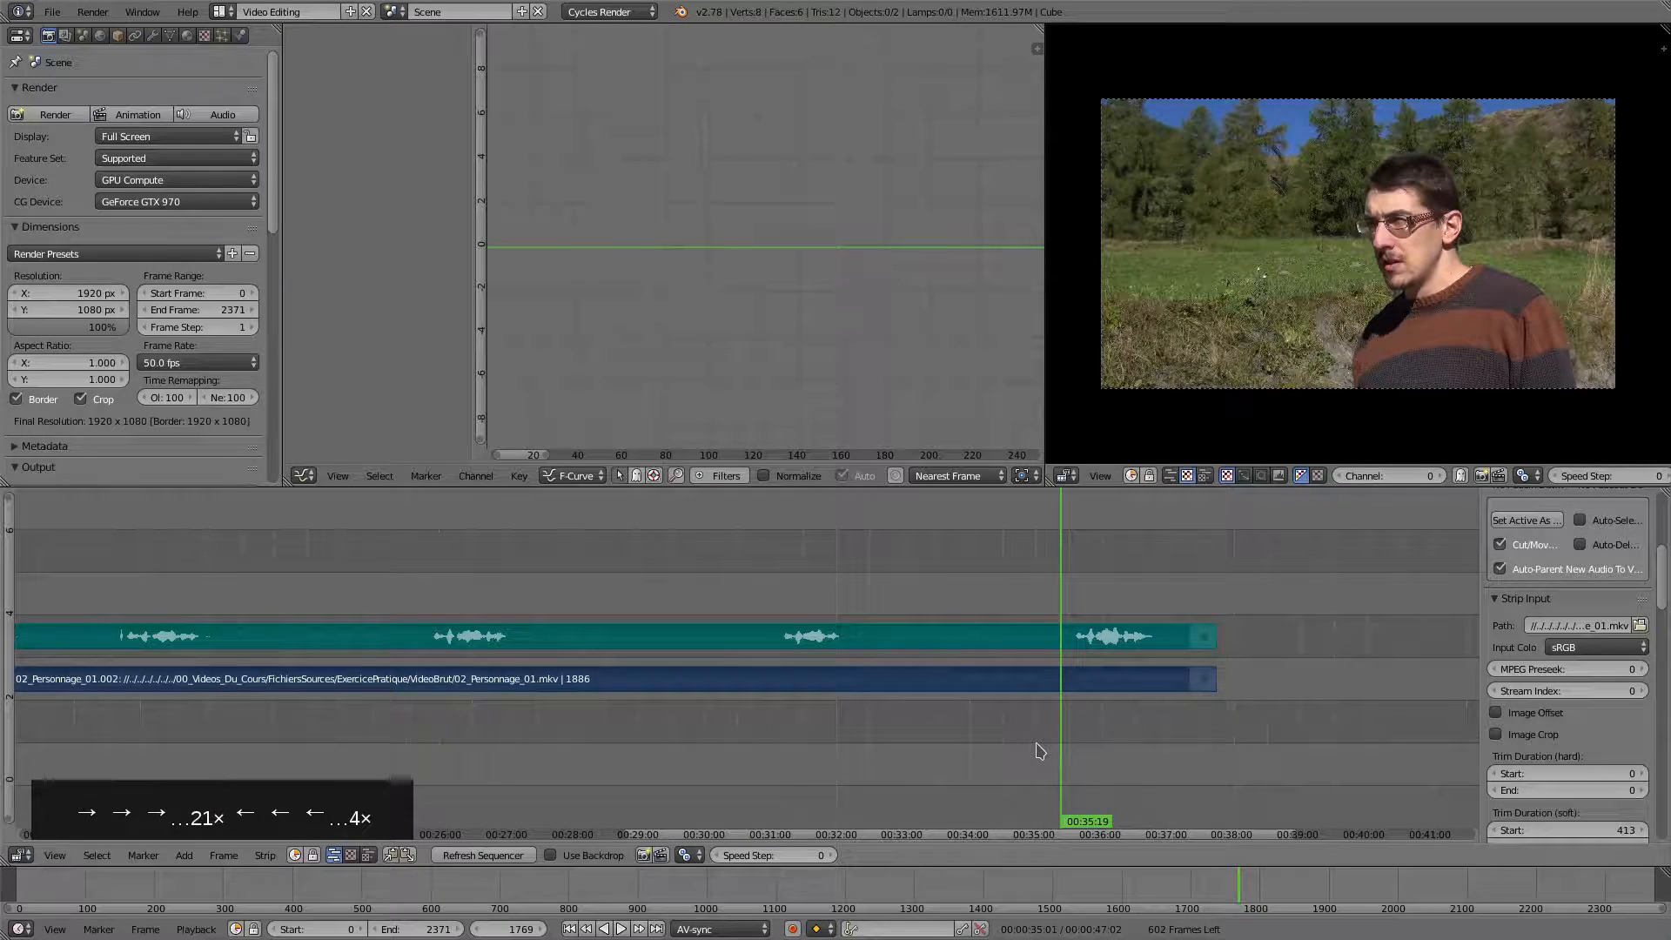
pyautogui.press('Right')
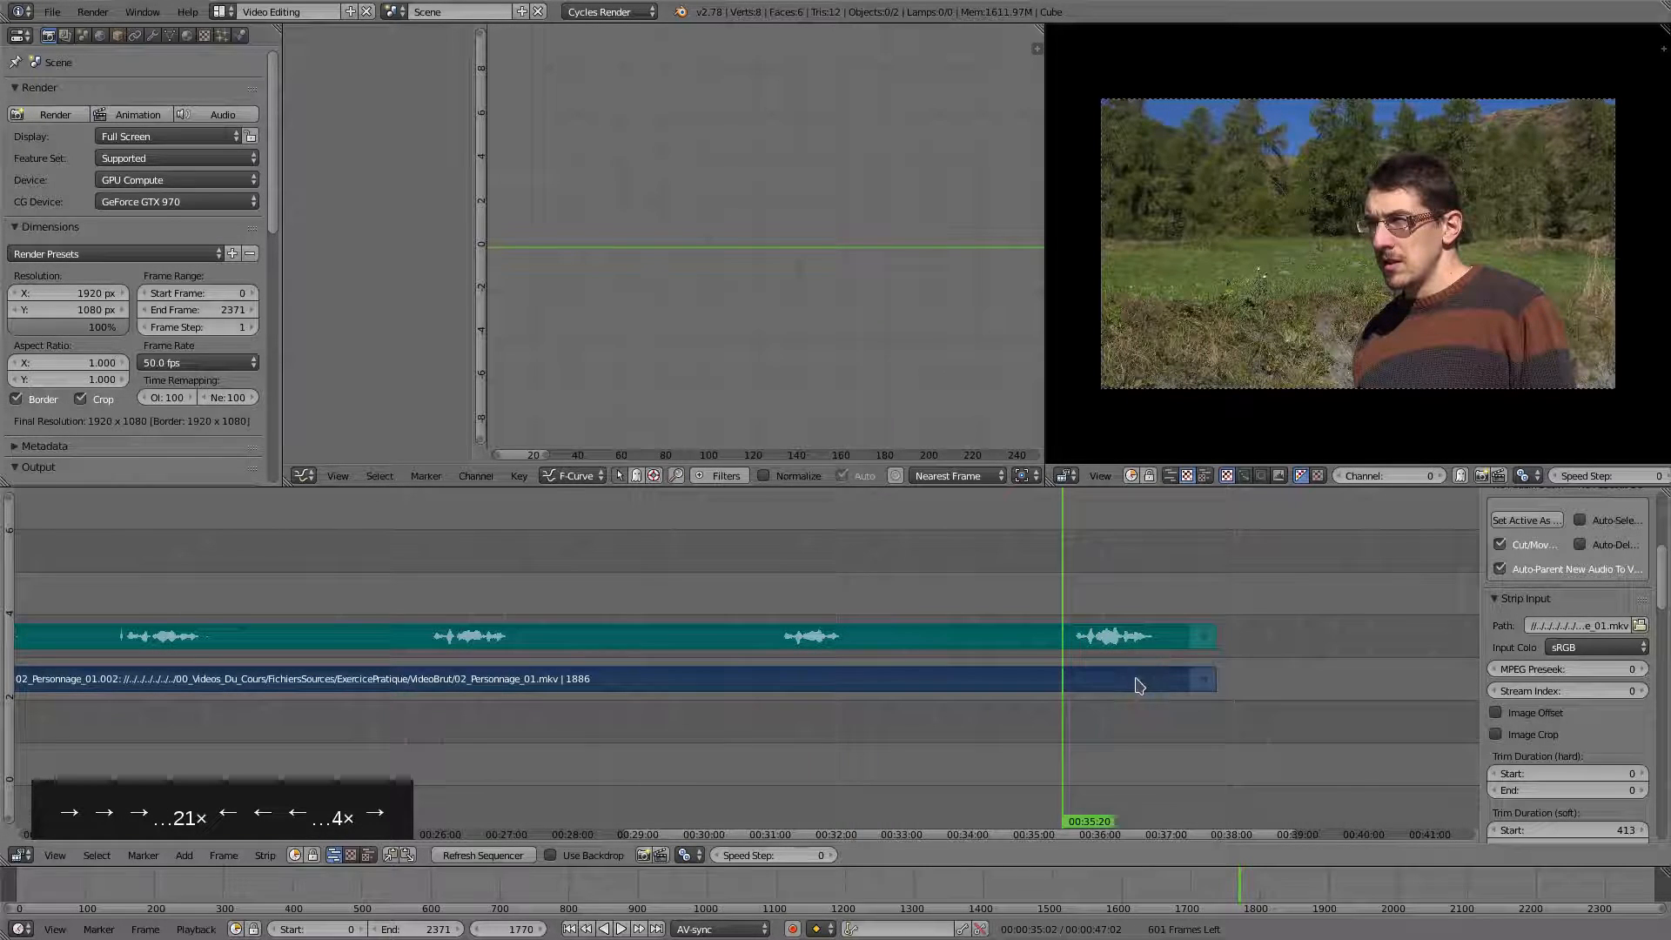
pyautogui.press('k')
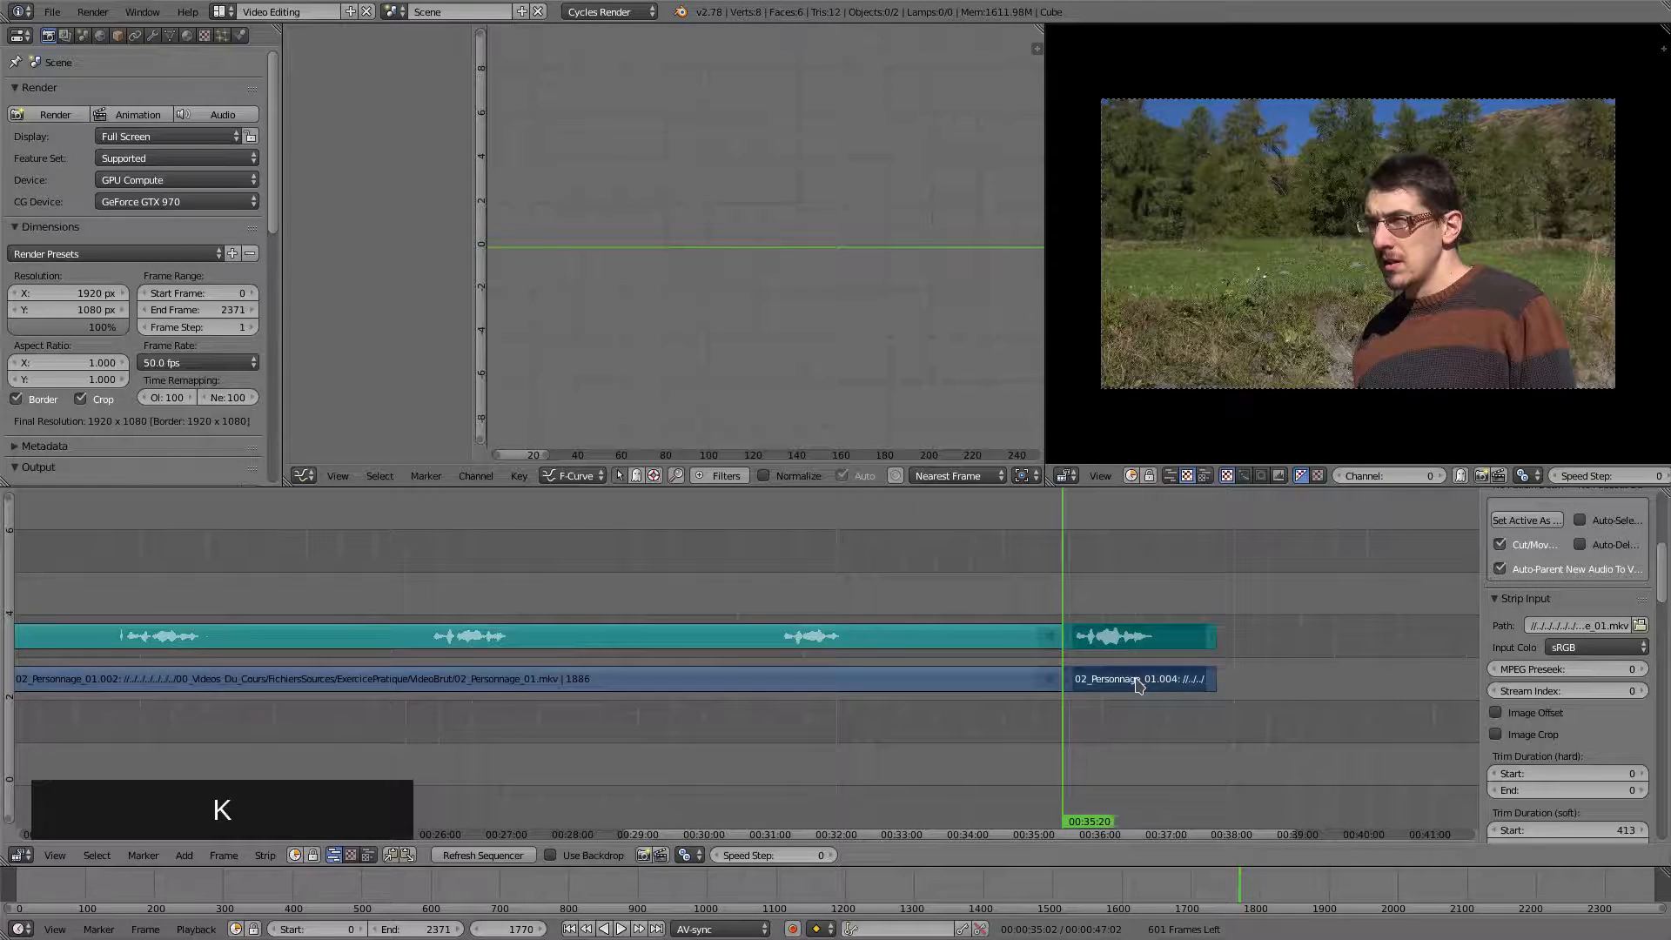
# Delete the middle section of the 02_Personnage_01 video and sound between the cuts at 00:11:39 and 00:35:20
pyautogui.rightClick(812, 647)
pyautogui.rightClick(805, 681)
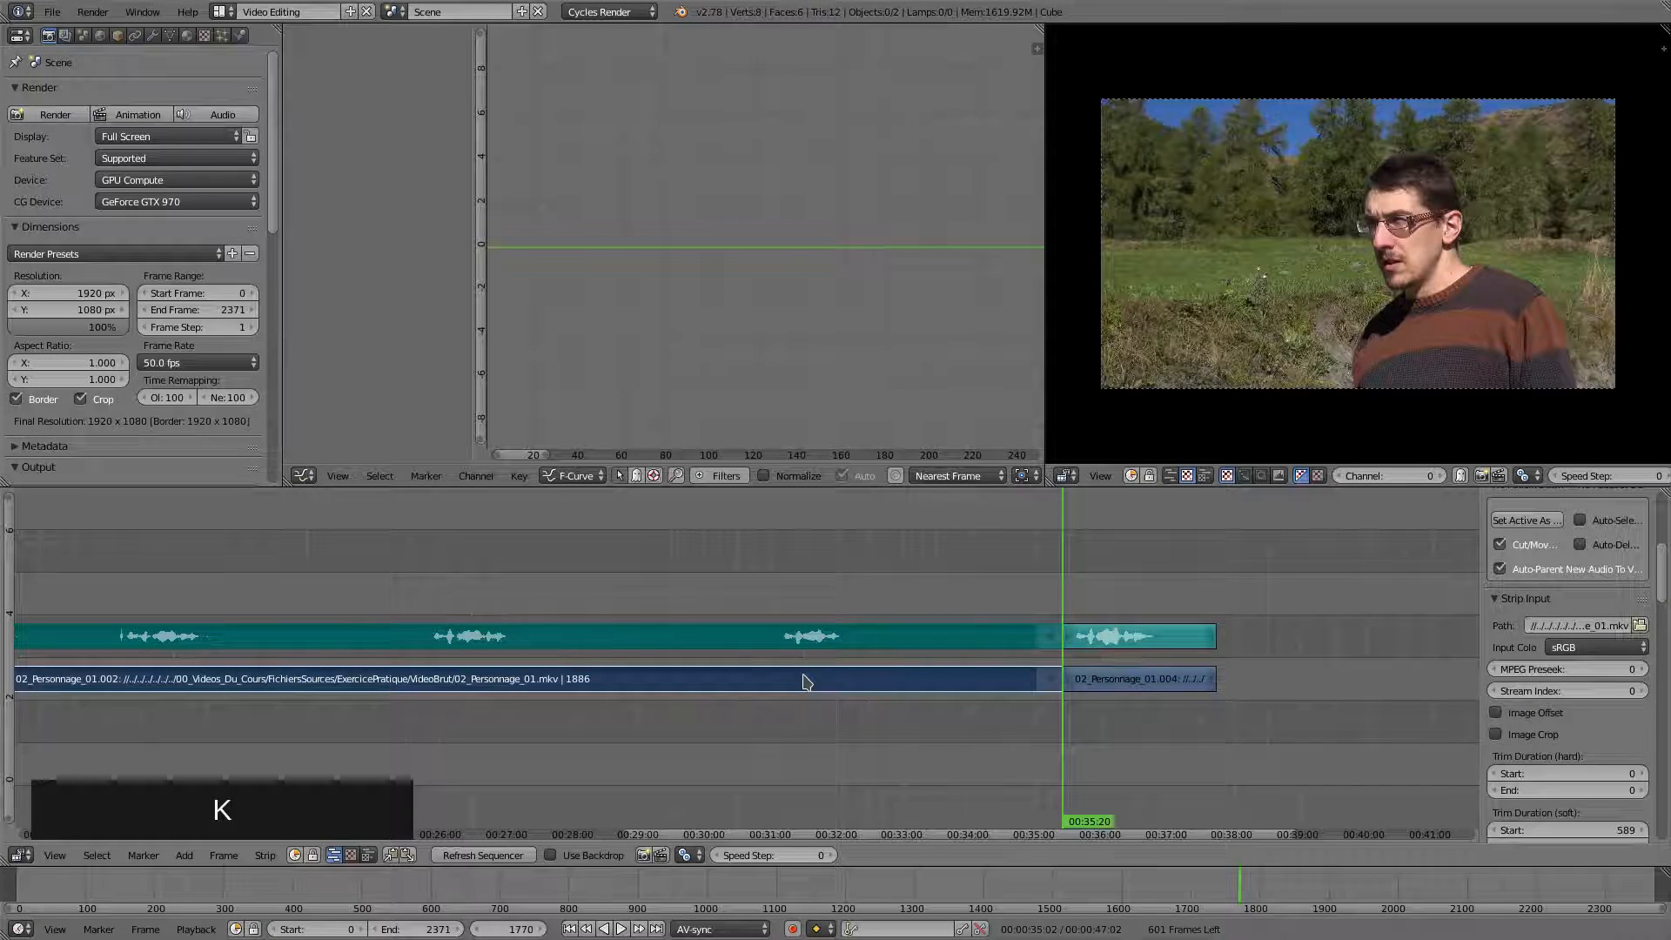
pyautogui.press('Delete')
pyautogui.press('Return')
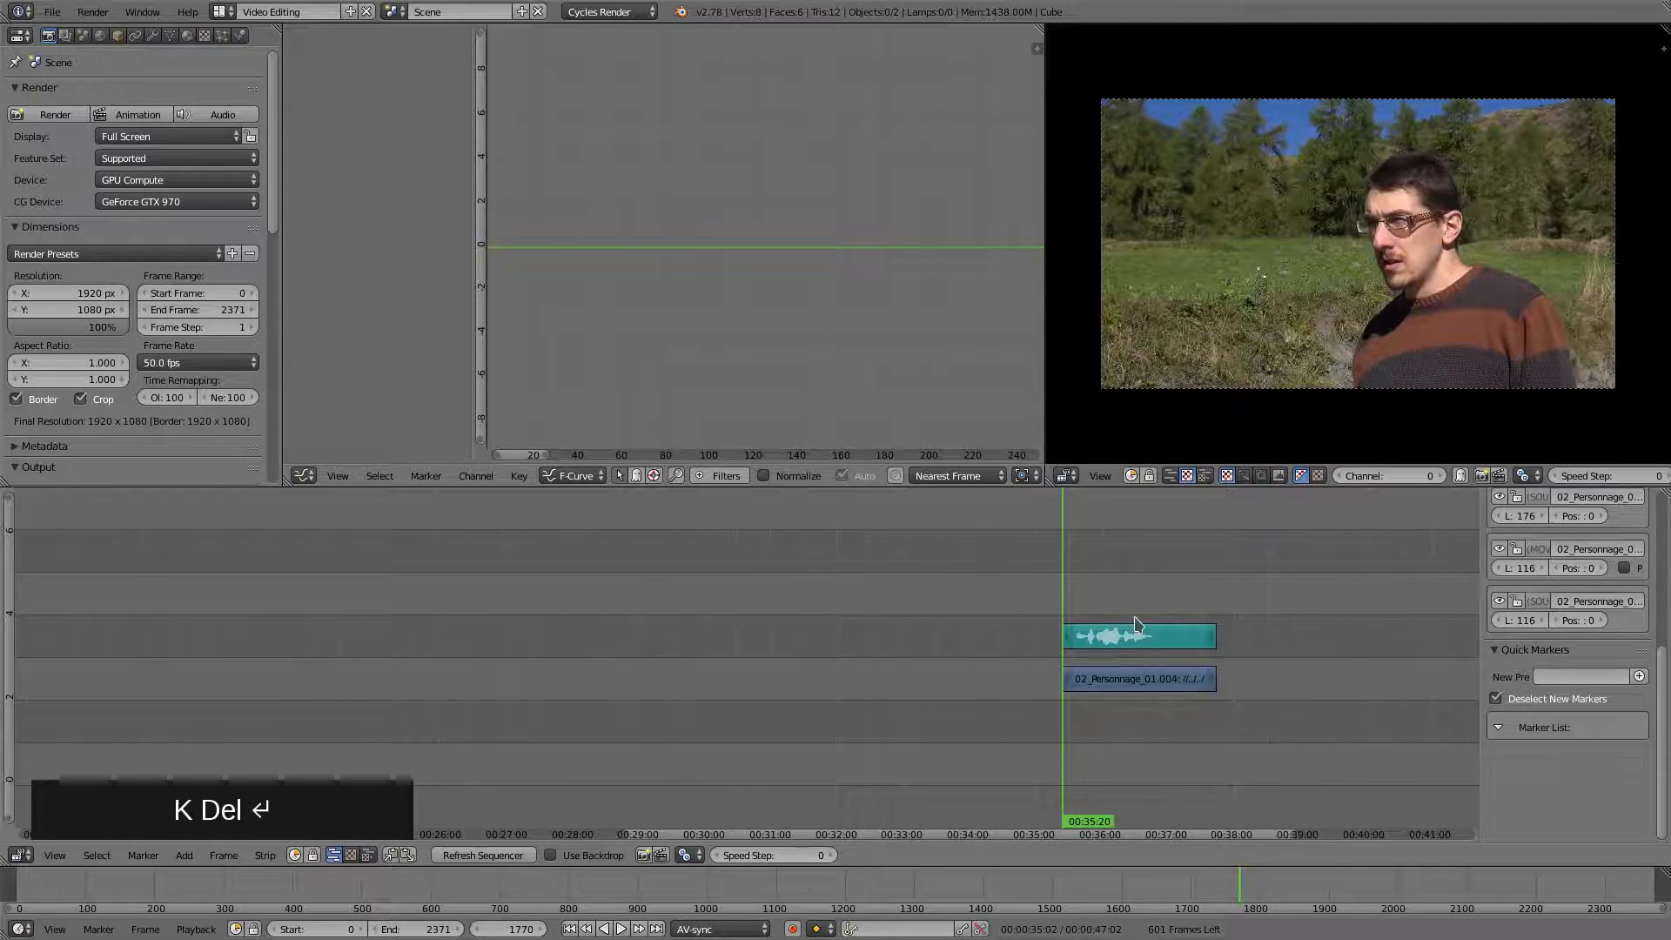
# Play the second 02_Personnage_01 passage and trim the end of its video and sound strips to 00:37:11 (frame 1861)
pyautogui.moveTo(1135, 623); pyautogui.dragTo(706, 620, button='middle')
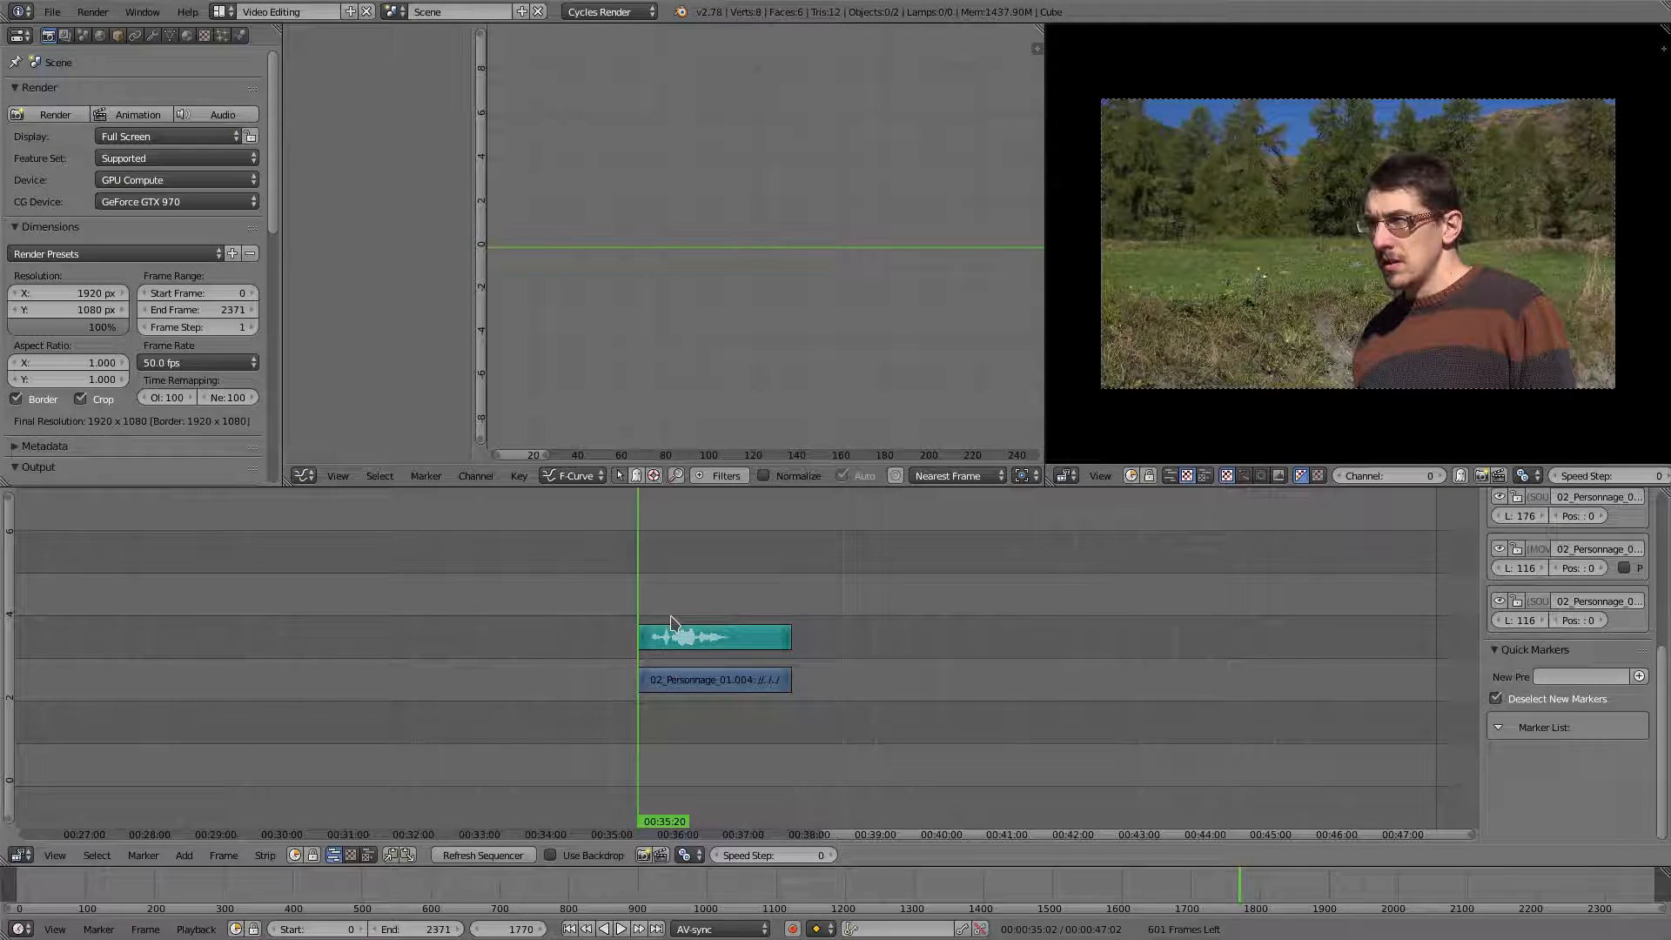
pyautogui.press('space')
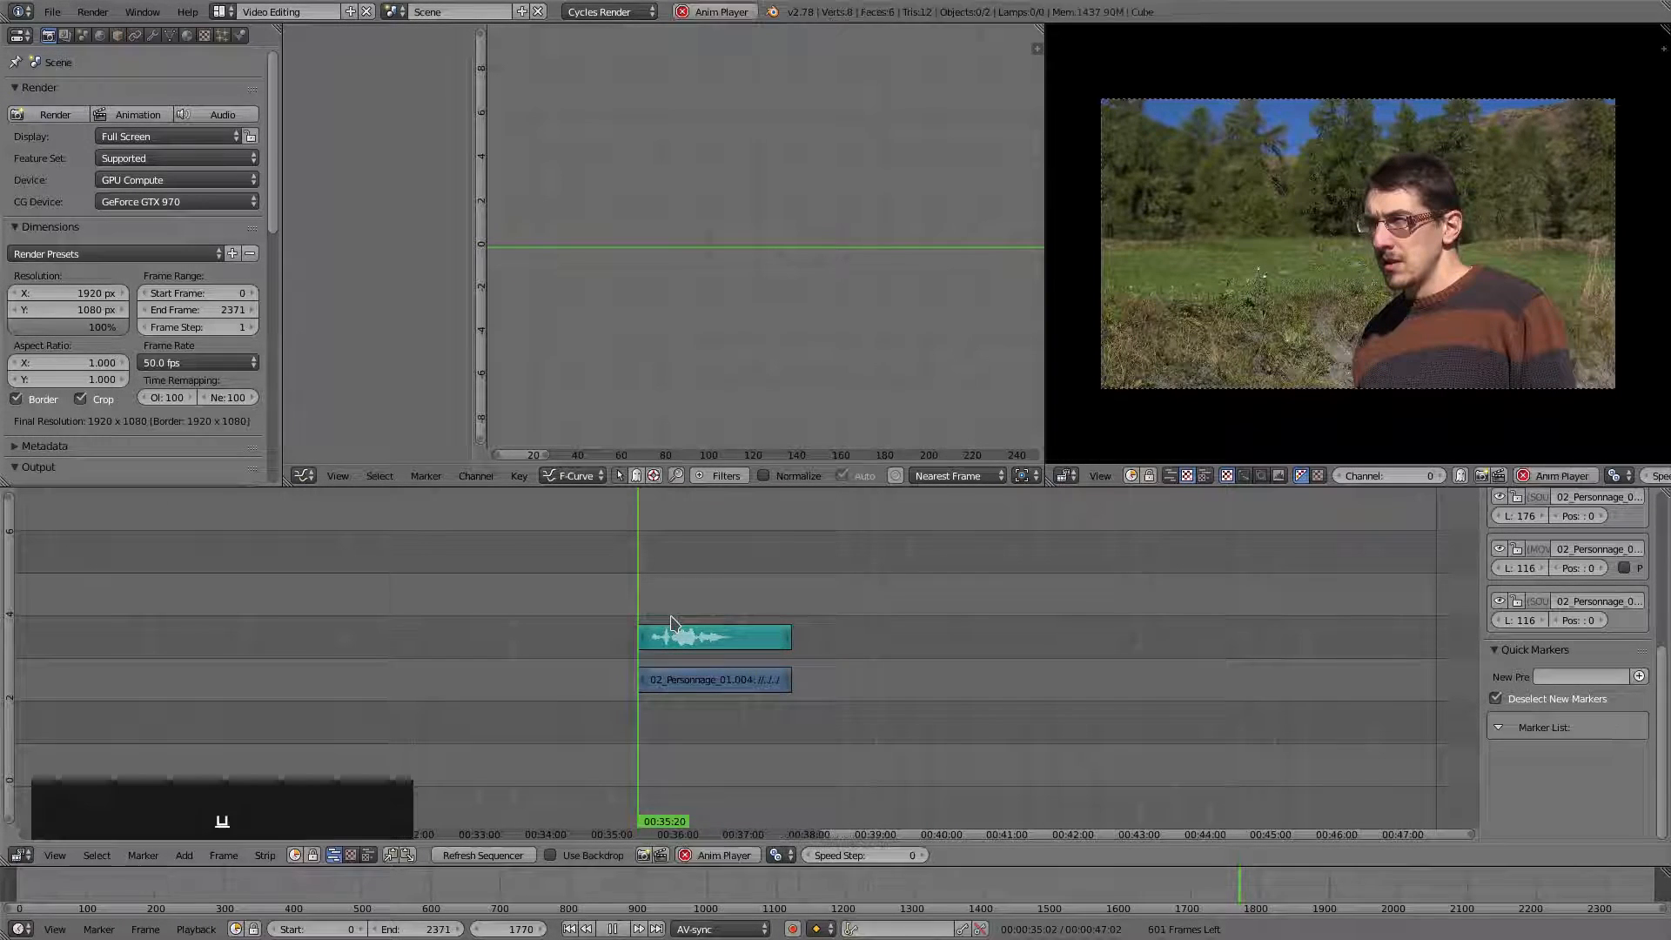
pyautogui.press('space')
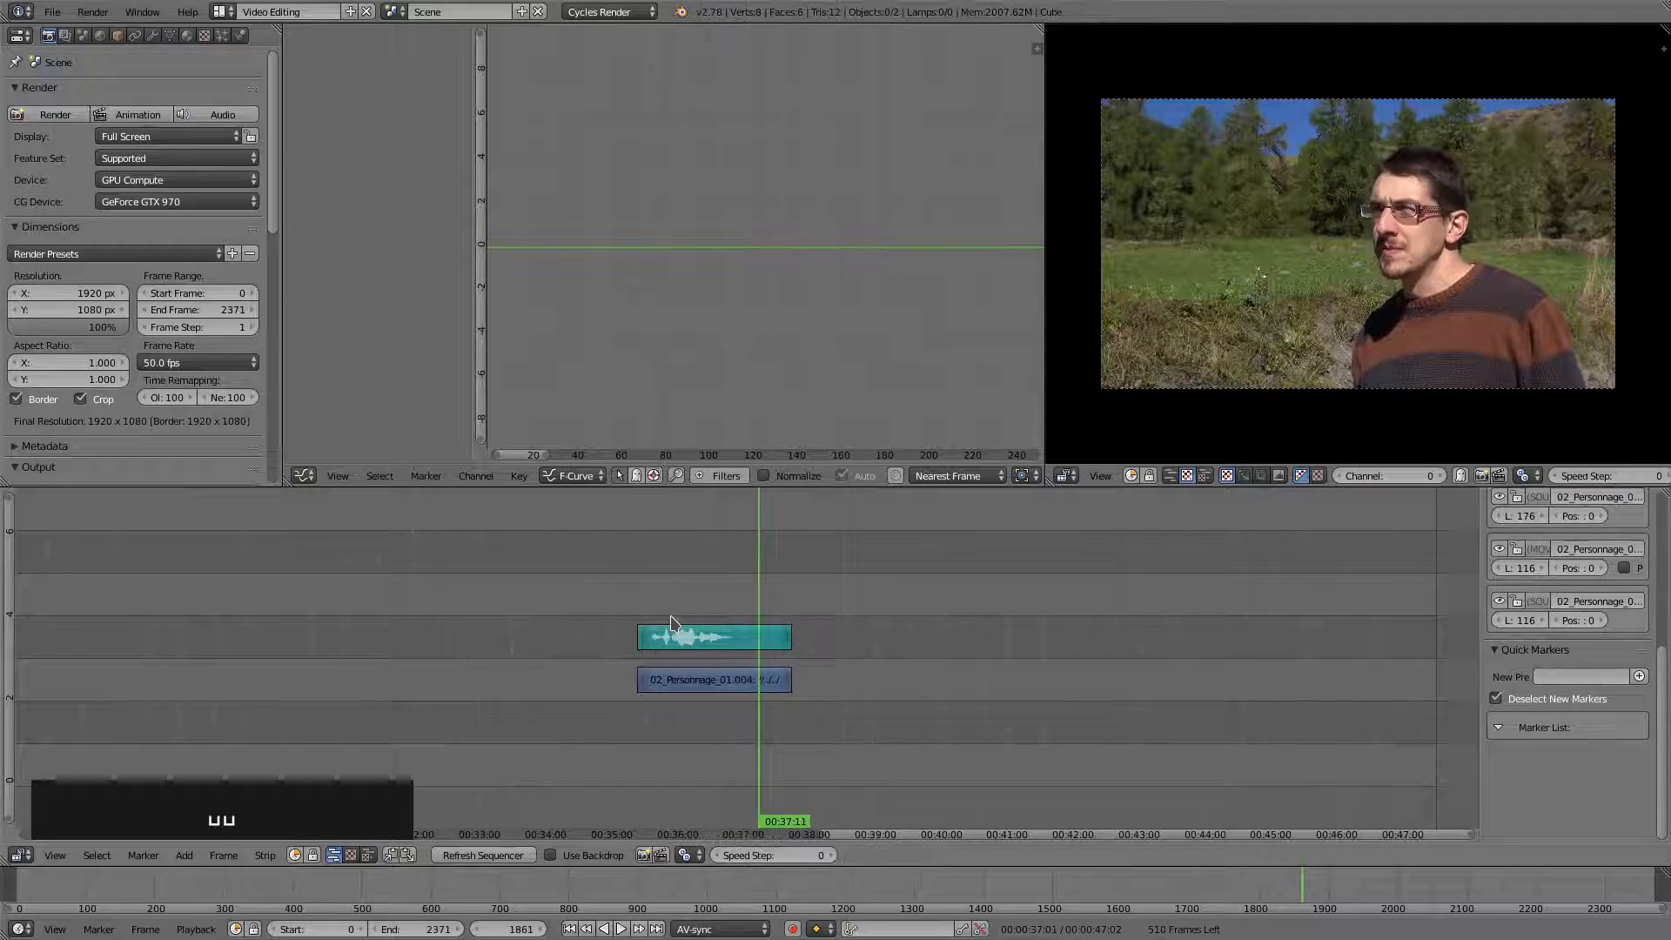
pyautogui.rightClick(790, 644)
pyautogui.keyDown('shift'); pyautogui.rightClick(790, 685); pyautogui.keyUp('shift')
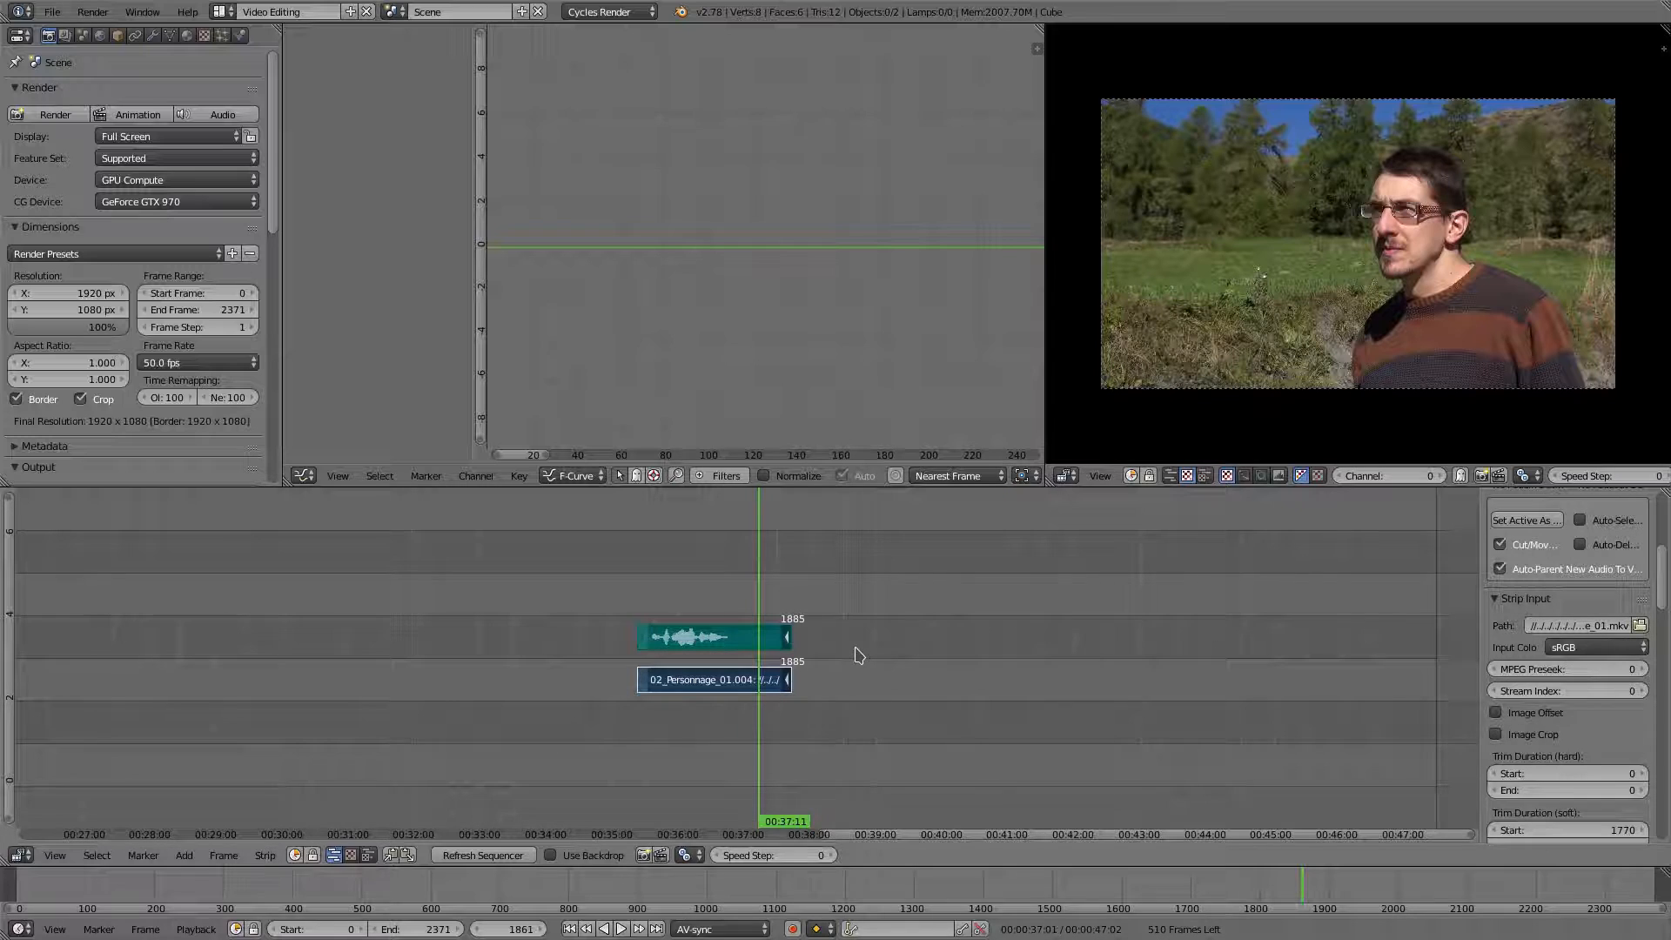
pyautogui.hotkey('shift', 's')
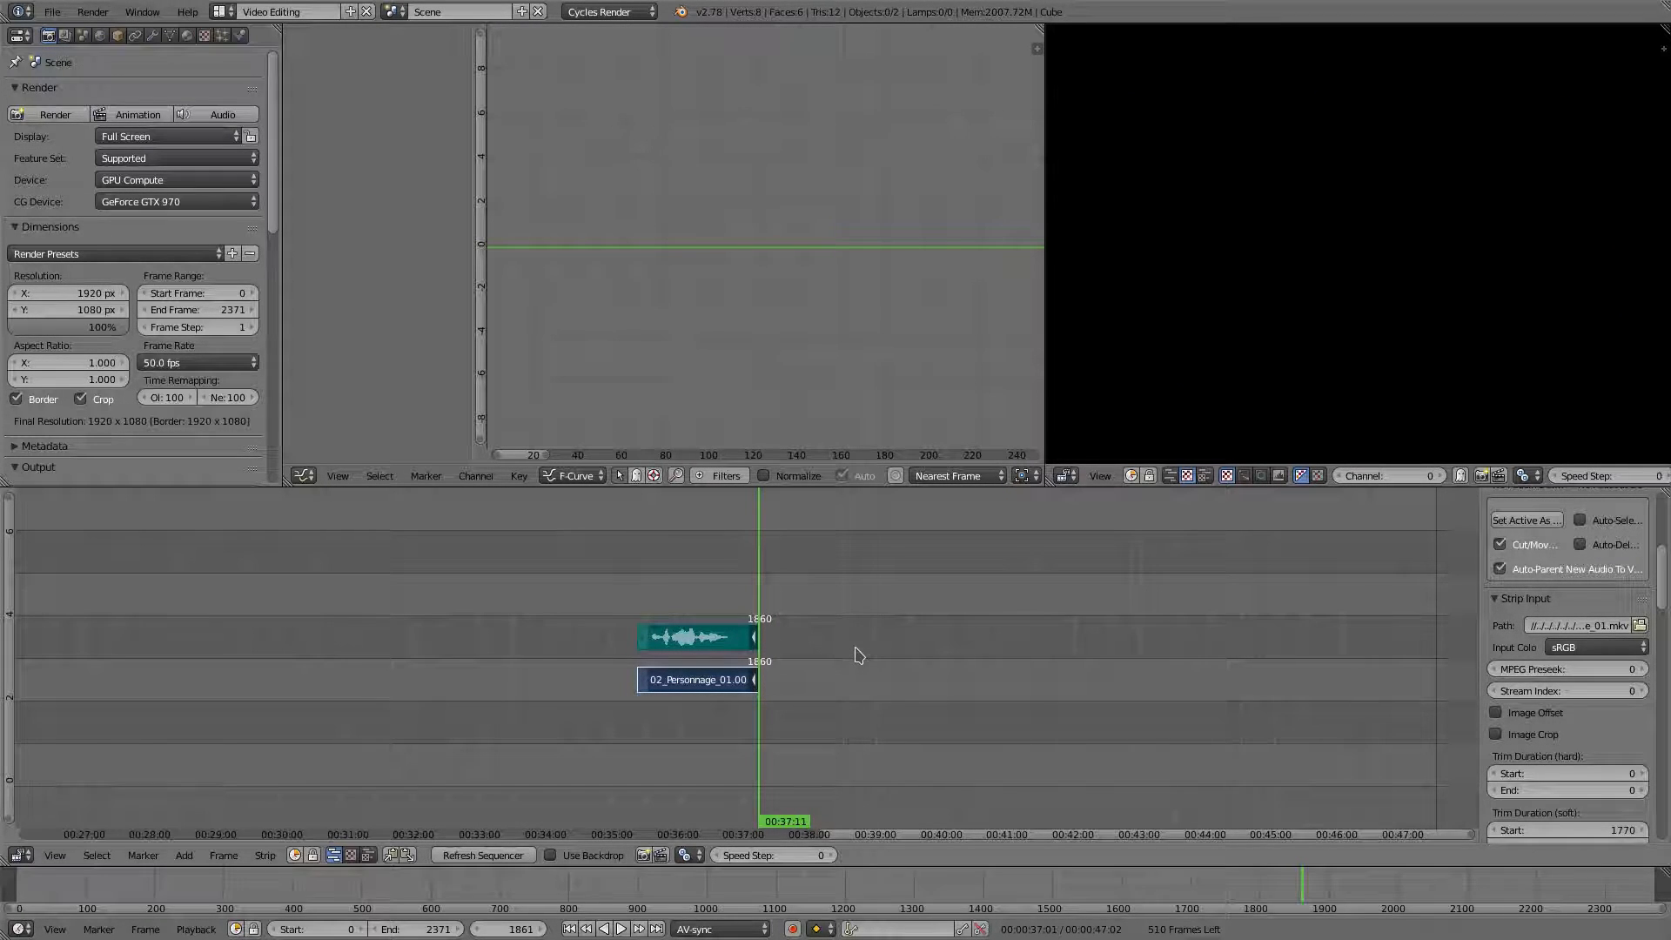
pyautogui.press('a')
# Return to frame 0 and add the movie 03_Personnage_02.mkv with its sound to the sequence
pyautogui.scroll(-5, 853, 648)
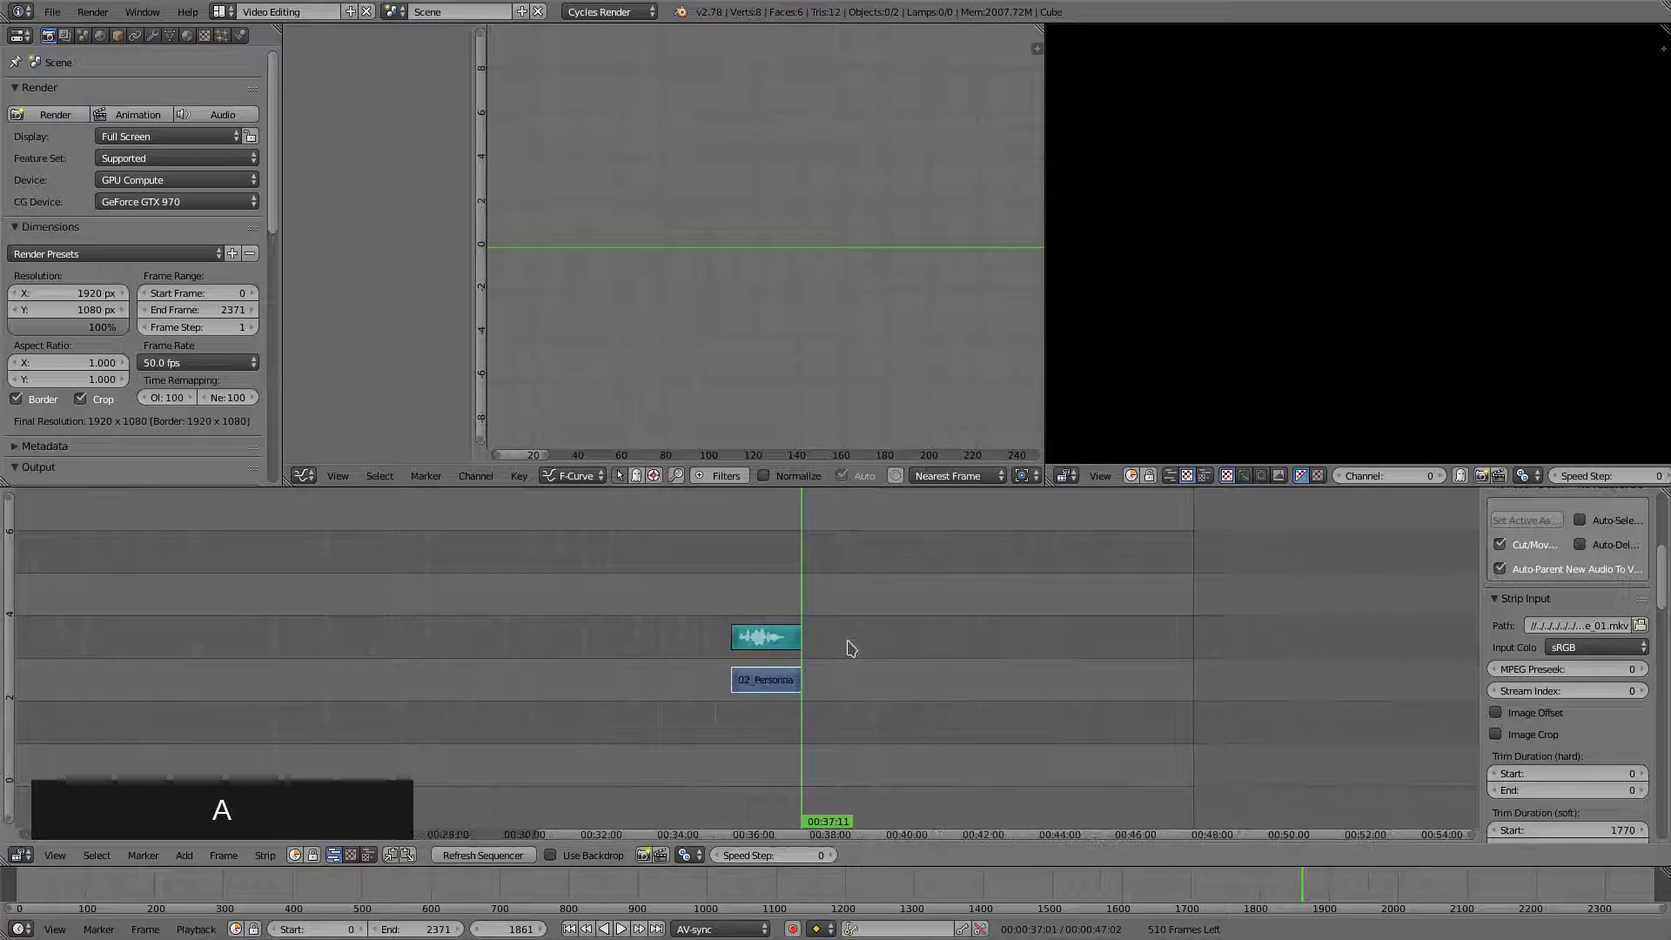
pyautogui.moveTo(607, 677); pyautogui.dragTo(889, 585, button='middle')
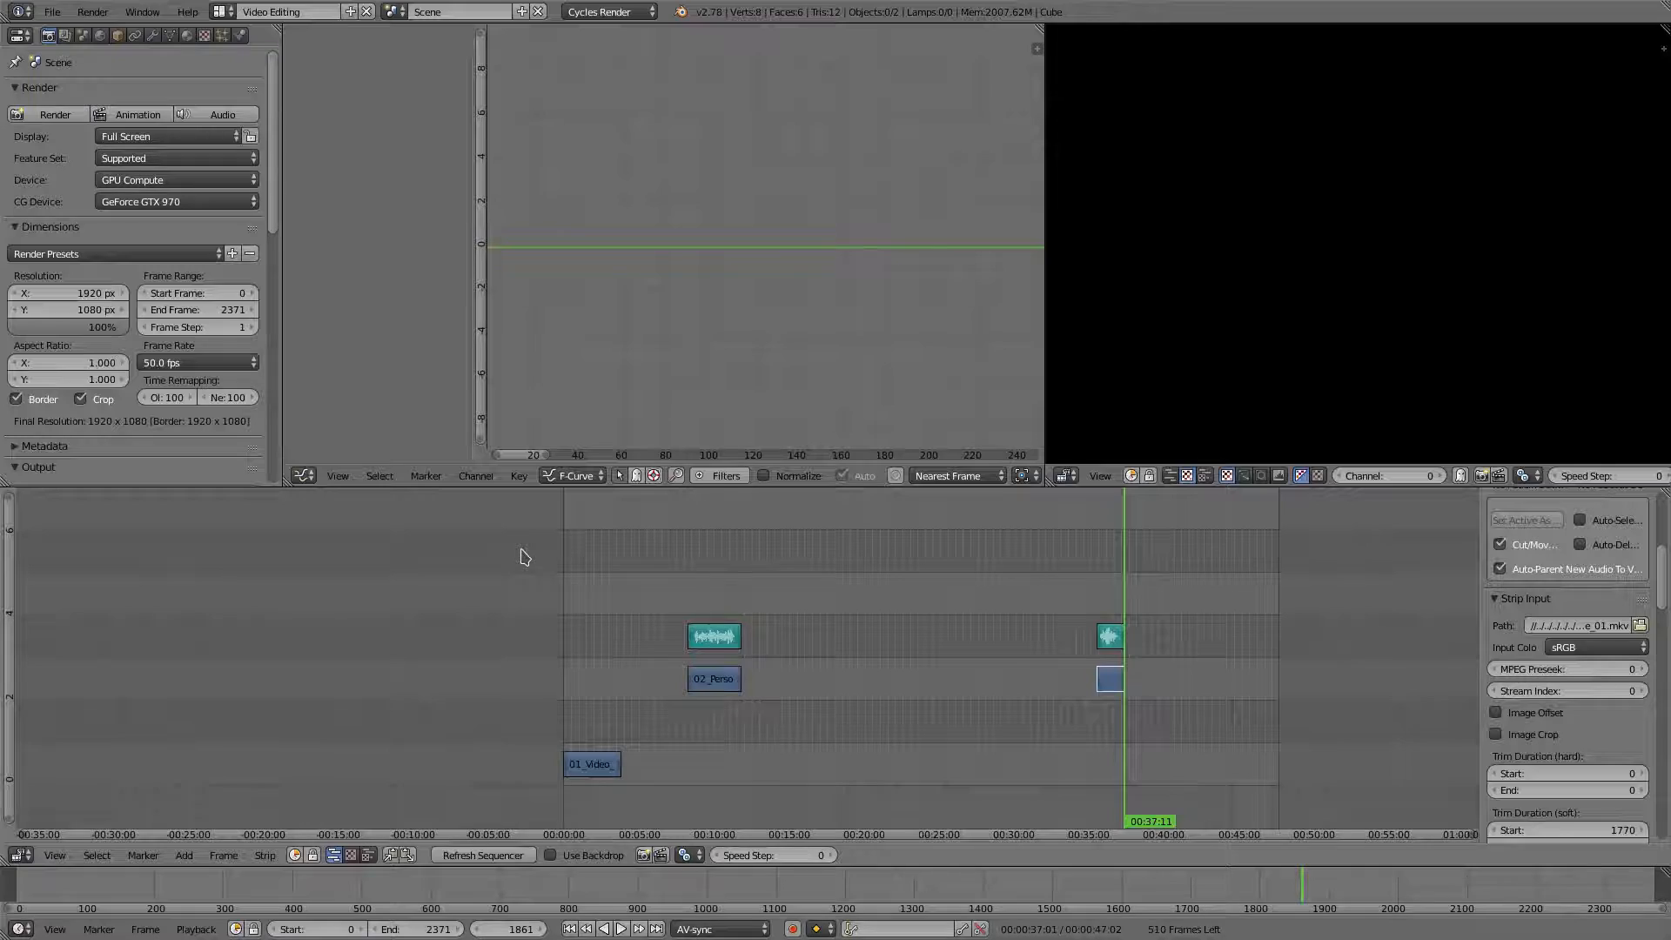
pyautogui.hotkey('shift', 'Left')
pyautogui.hotkey('alt', 'a')
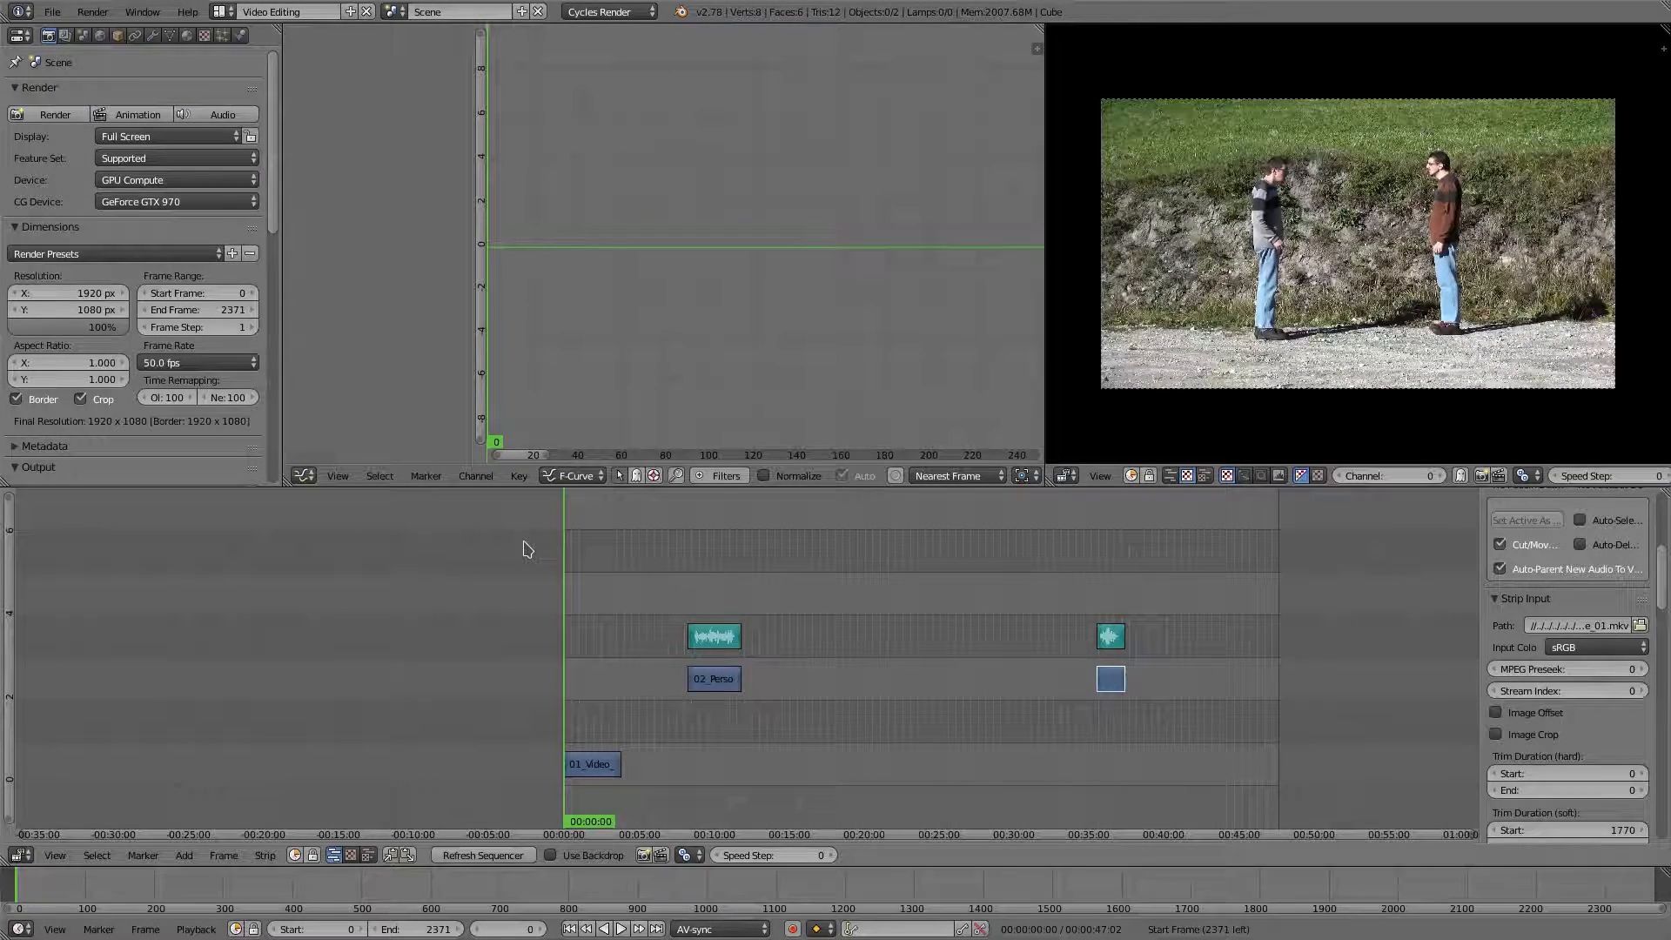
pyautogui.hotkey('shift', 'a')
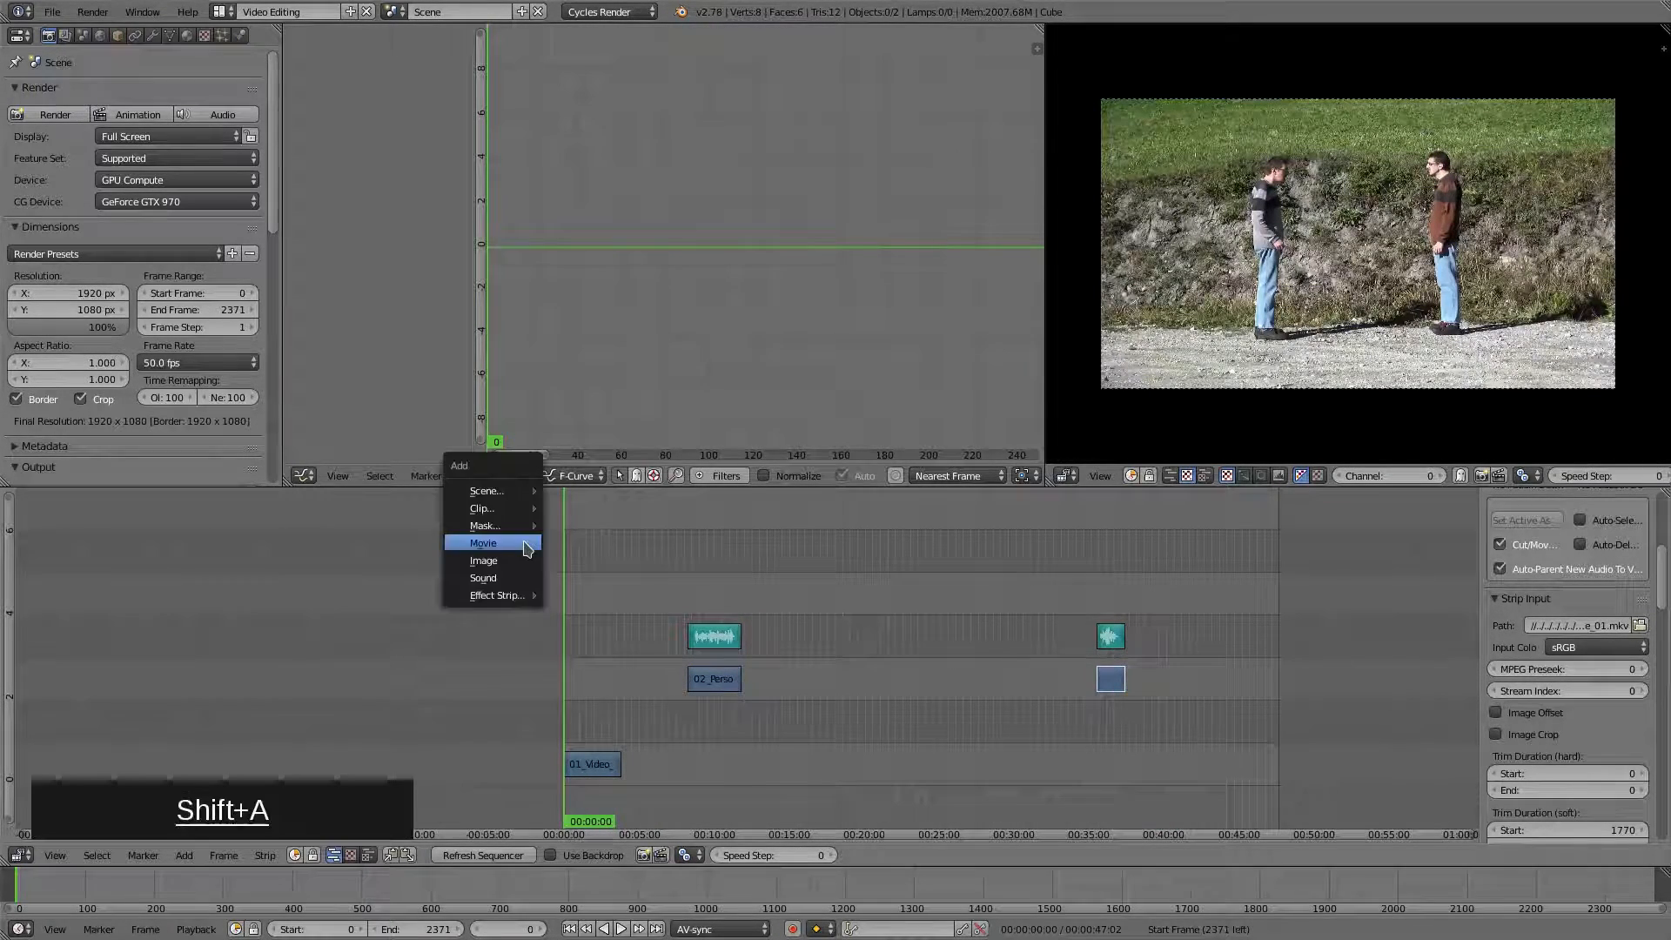
pyautogui.click(509, 544)
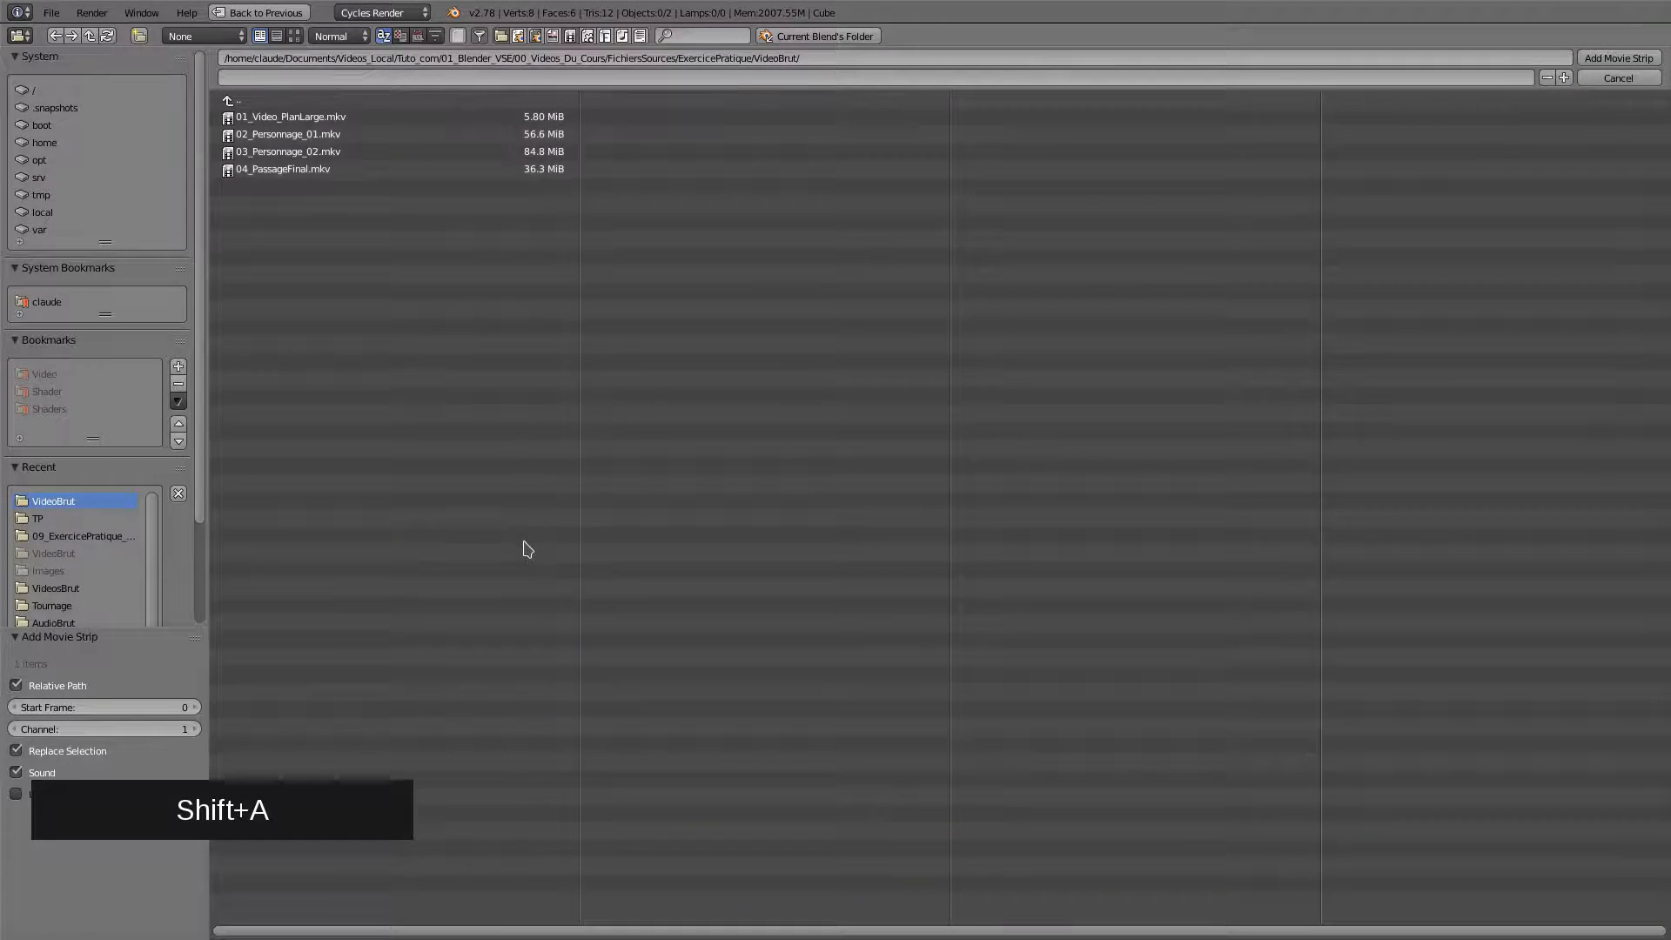
pyautogui.click(287, 152)
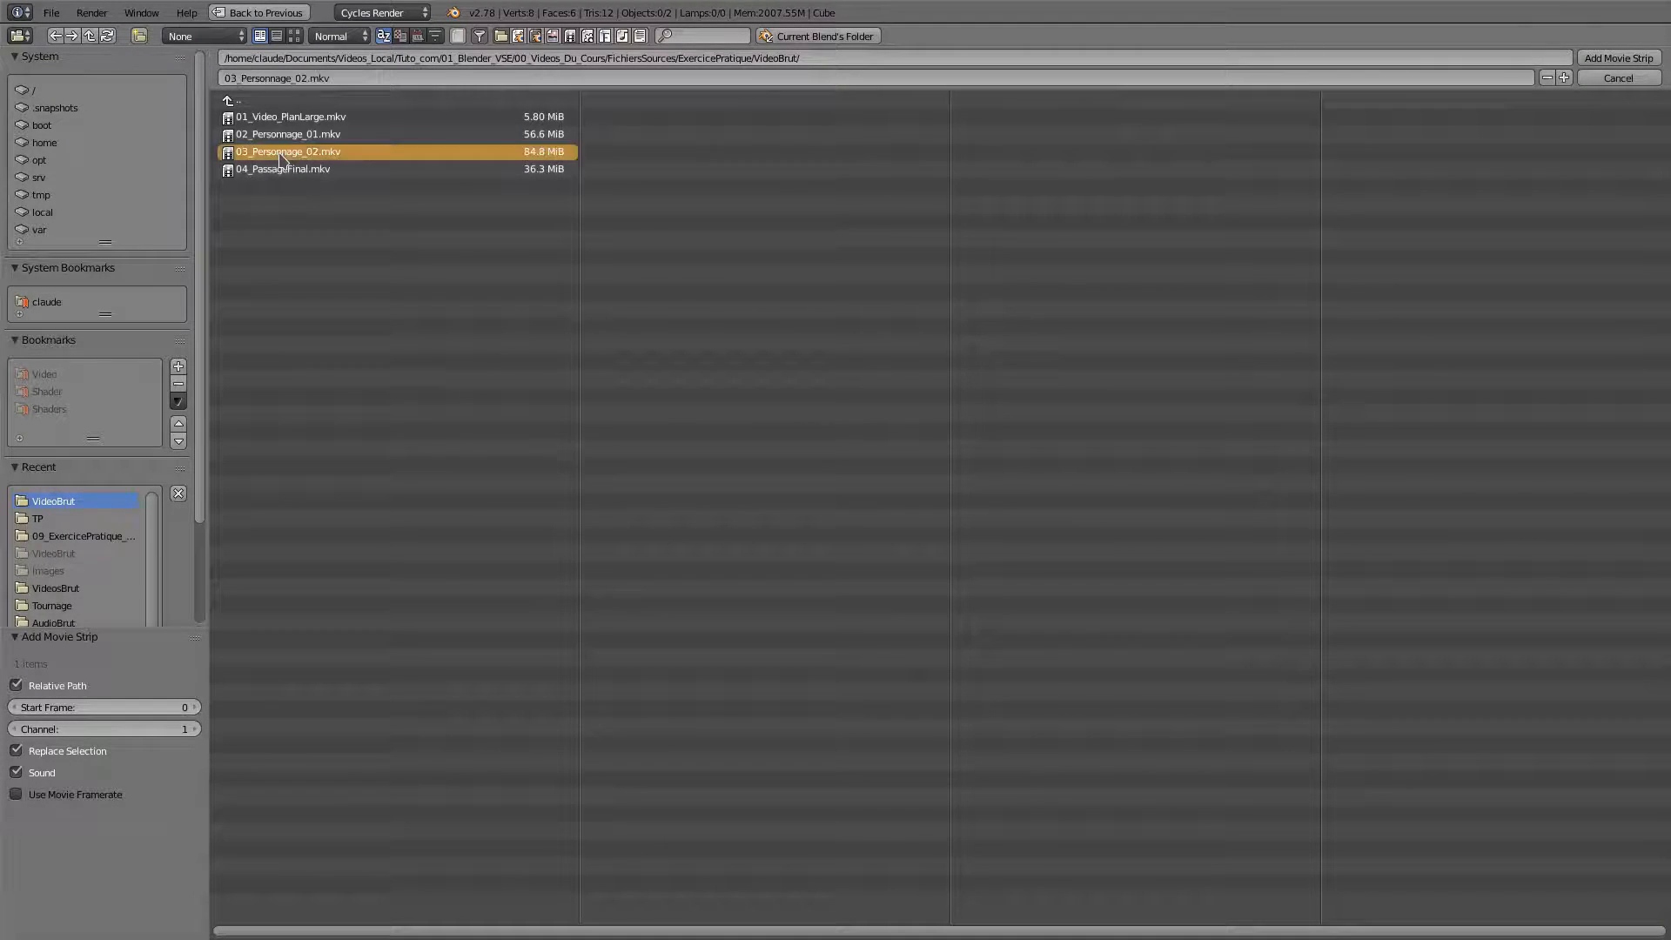
pyautogui.click(1610, 57)
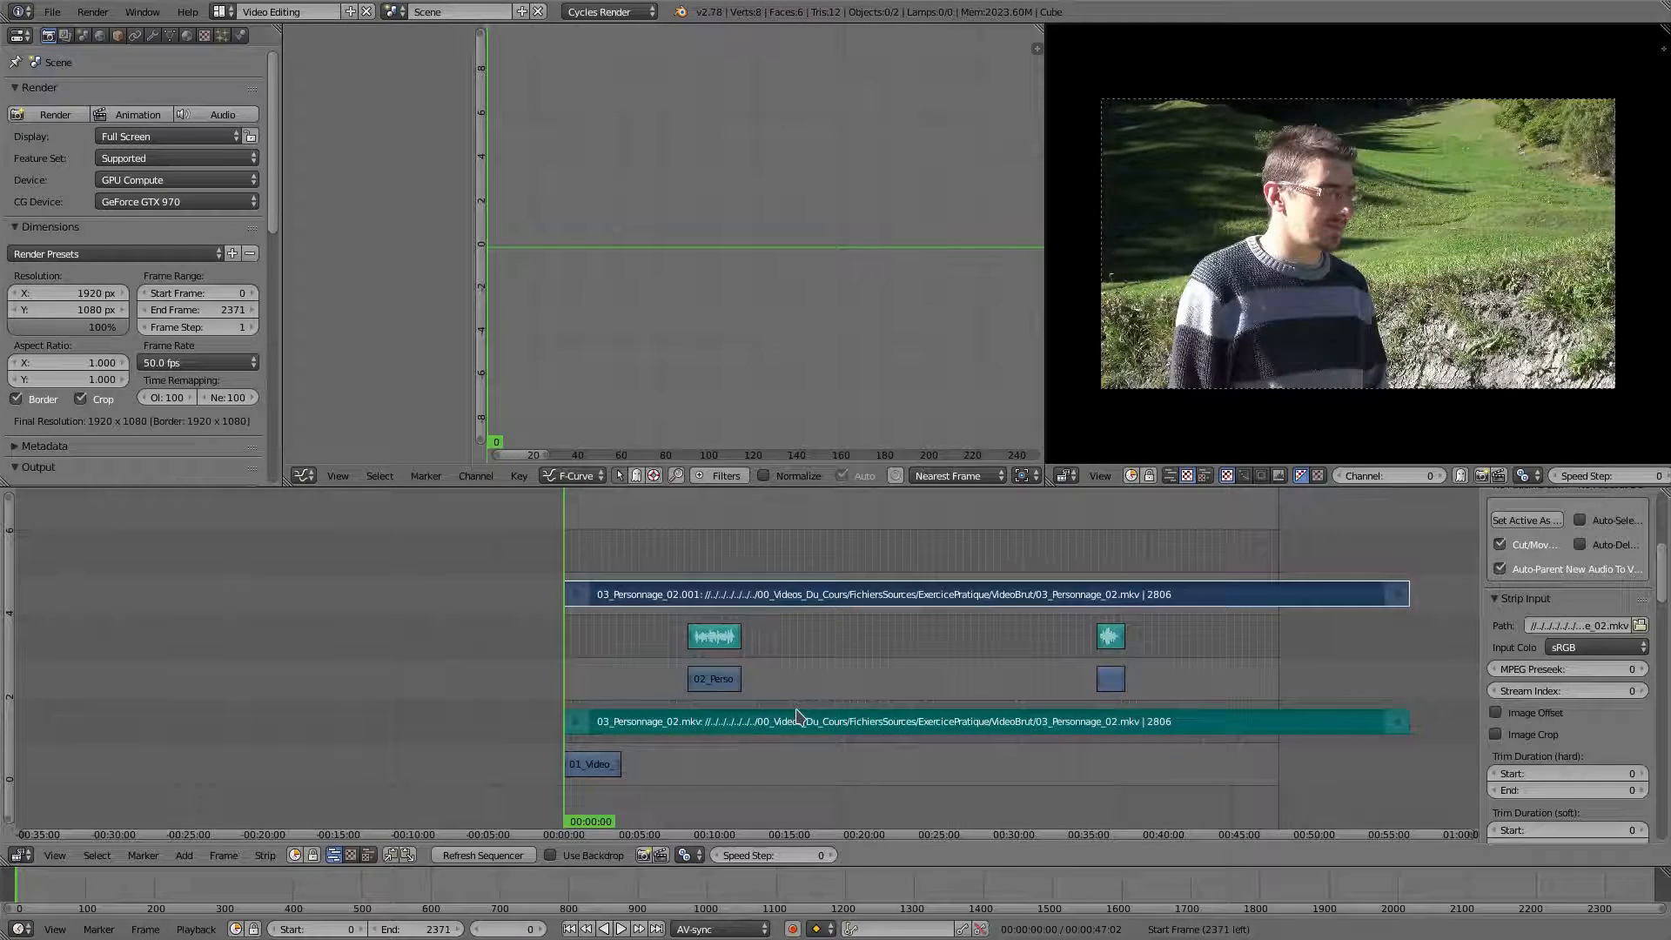
# Move the 03_Personnage_02 sound strip vertically to the channel just above its video and enable its waveform display
pyautogui.rightClick(816, 728)
pyautogui.press('g')
pyautogui.press('y')
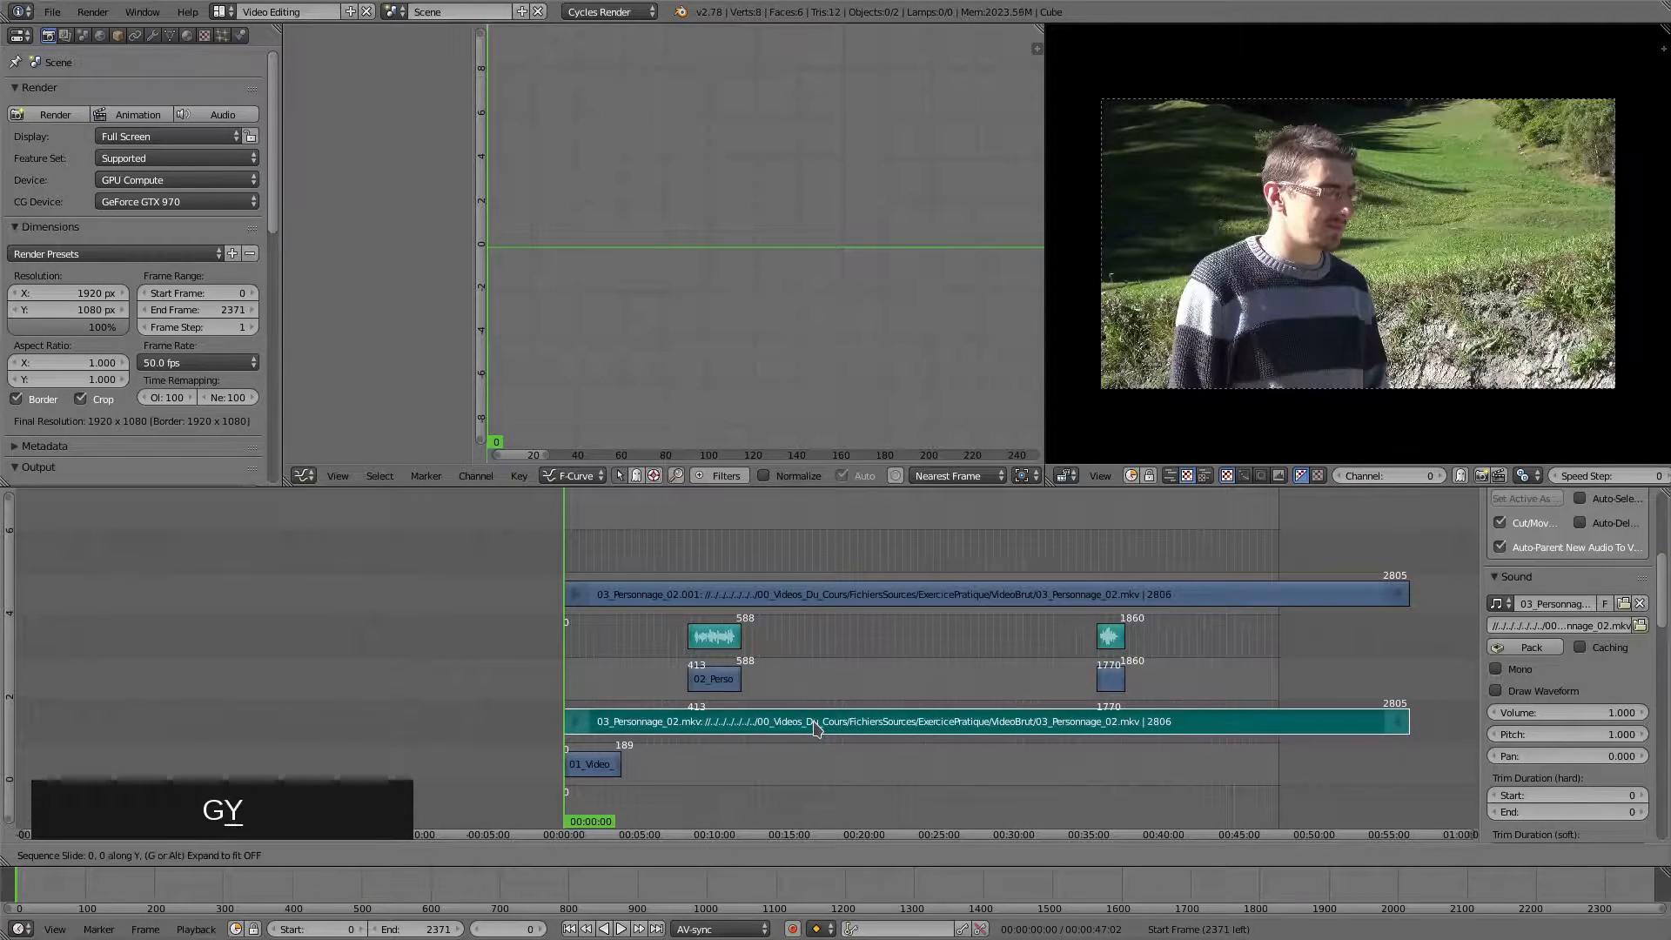
pyautogui.click(818, 557)
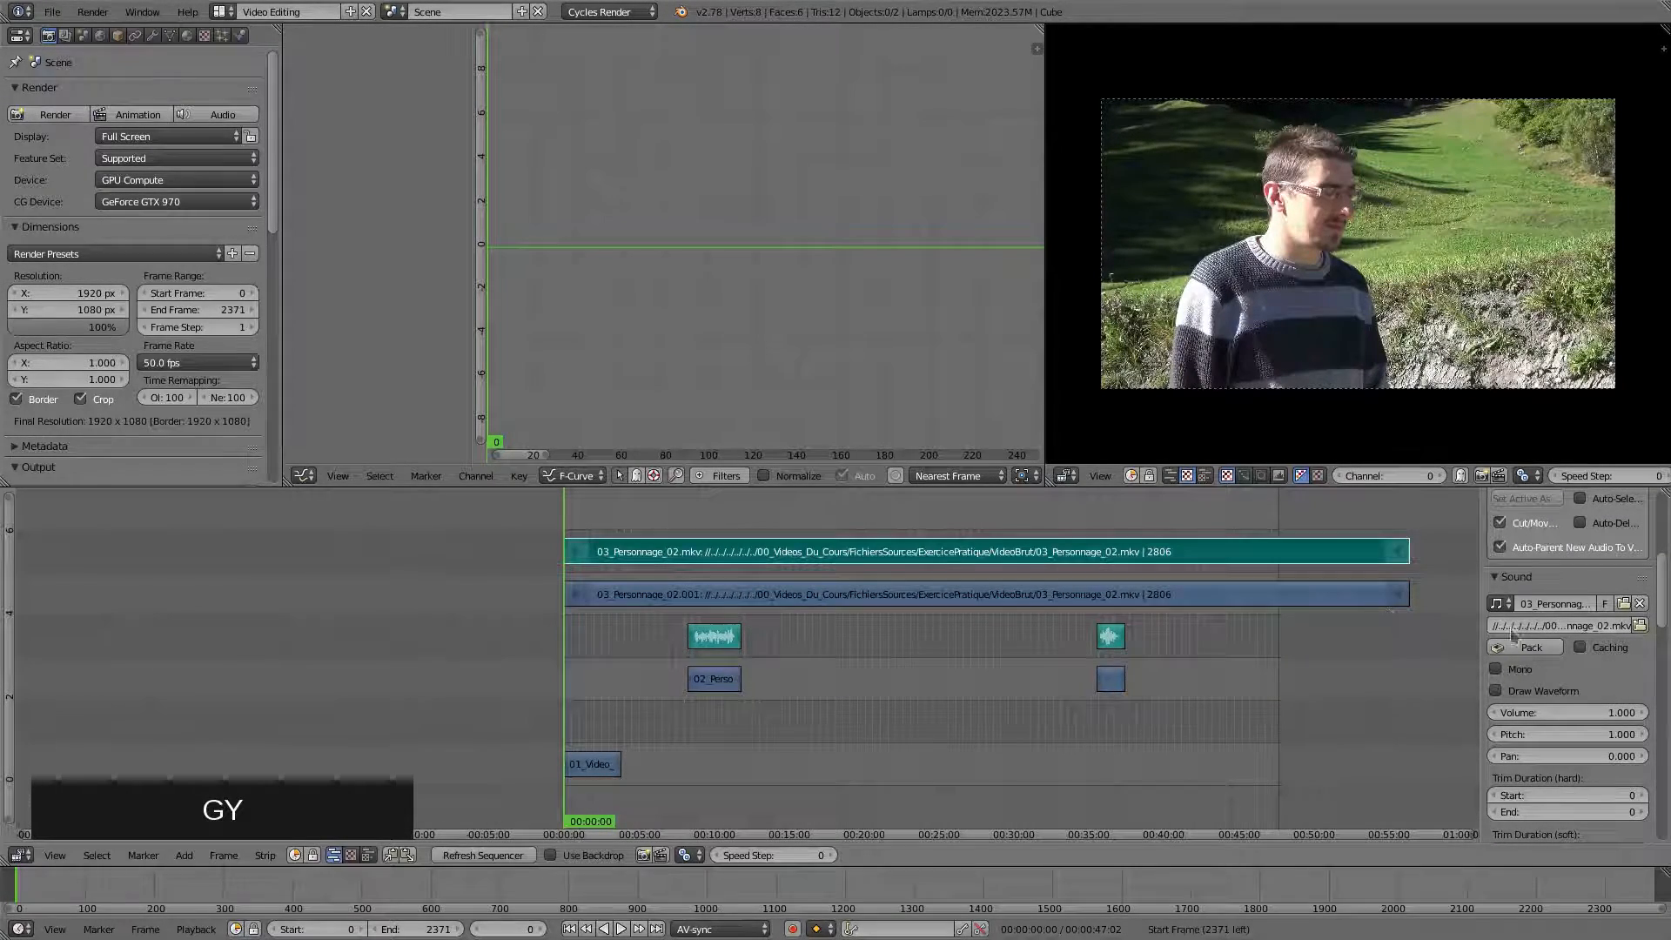
pyautogui.click(1496, 691)
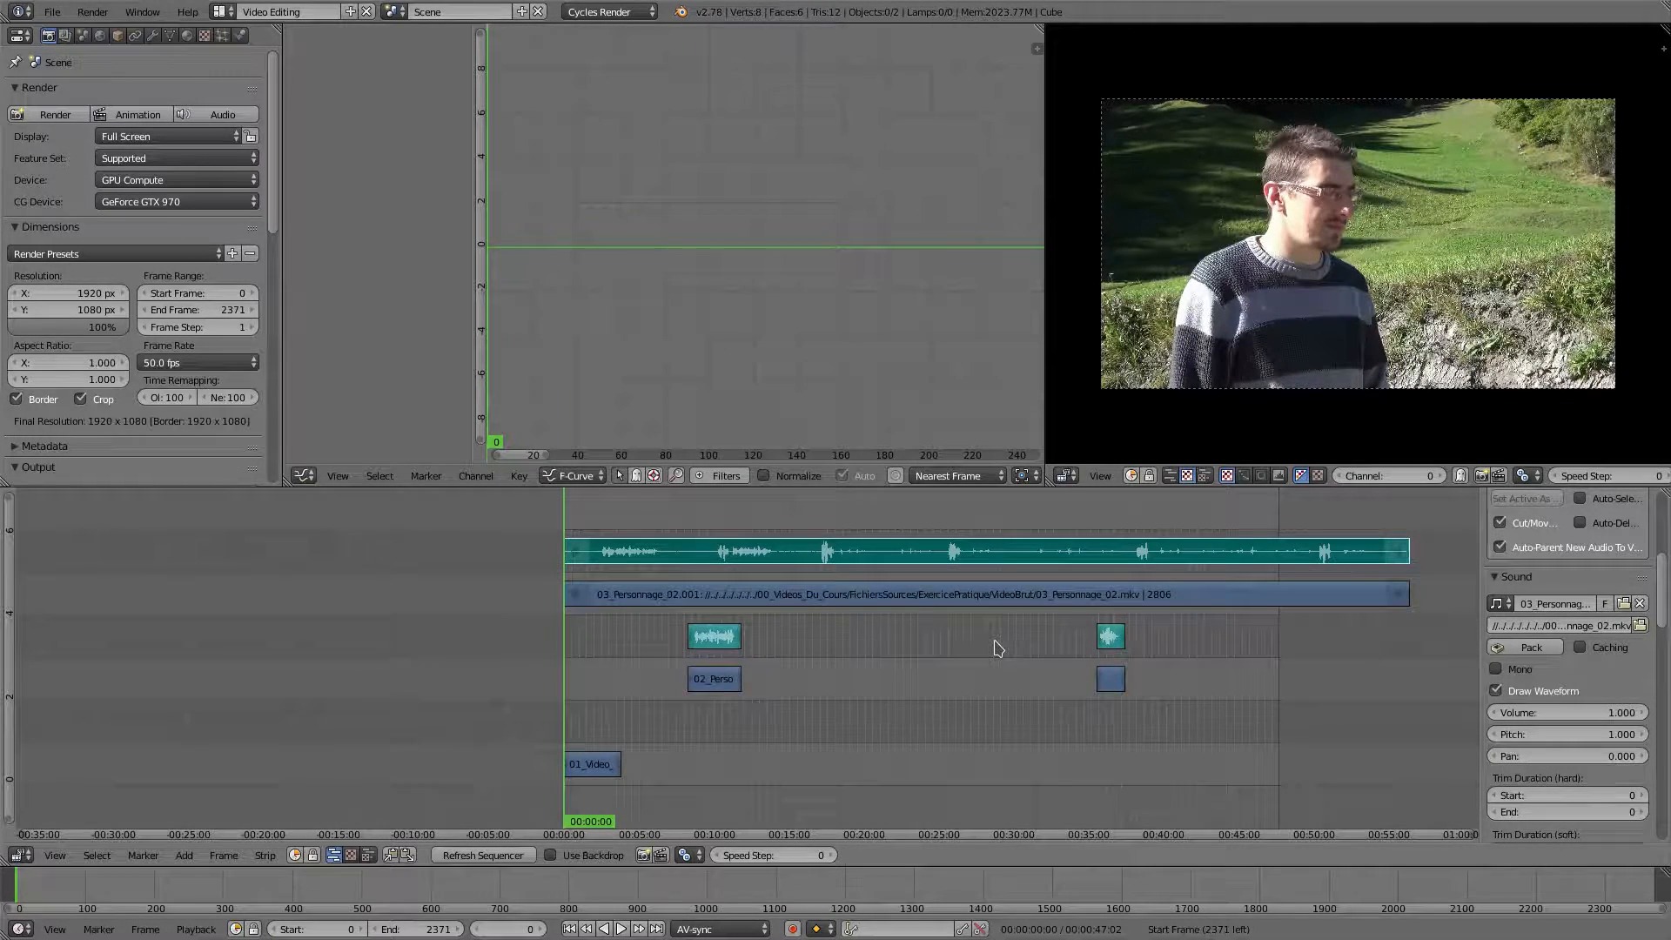
# Check clip 03's first cut time in LesCoupures.txt and trim the start of its video and sound to 00:10:00 (frame 500)
pyautogui.hotkey('alt', 'Tab')
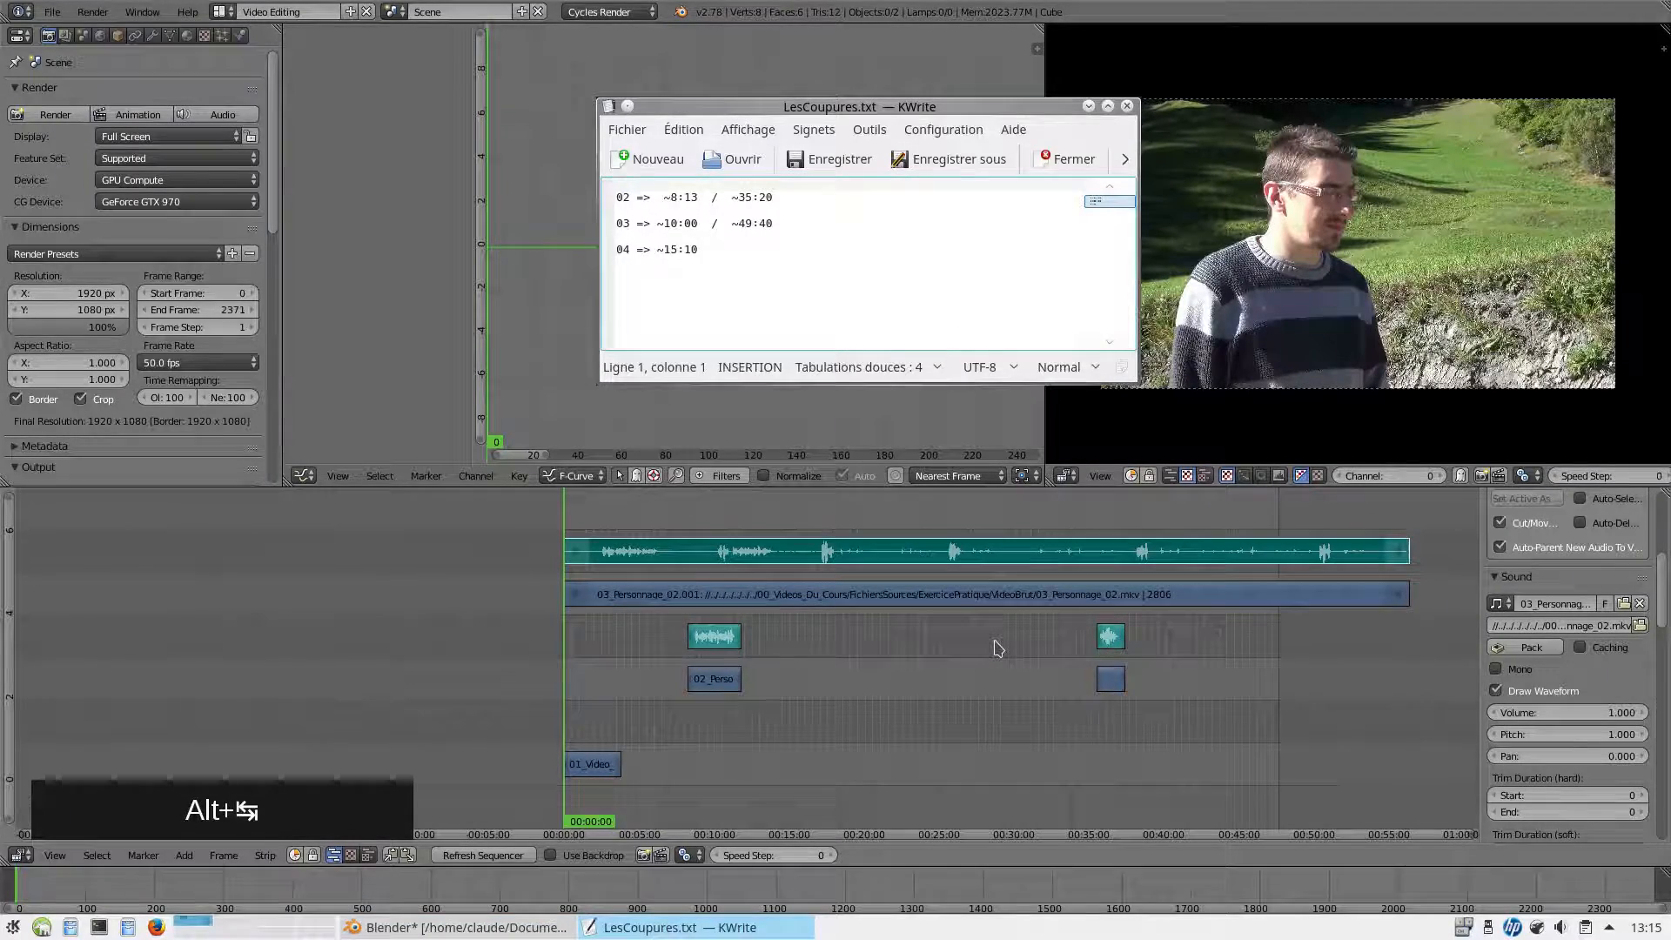
pyautogui.hotkey('alt', 'Tab')
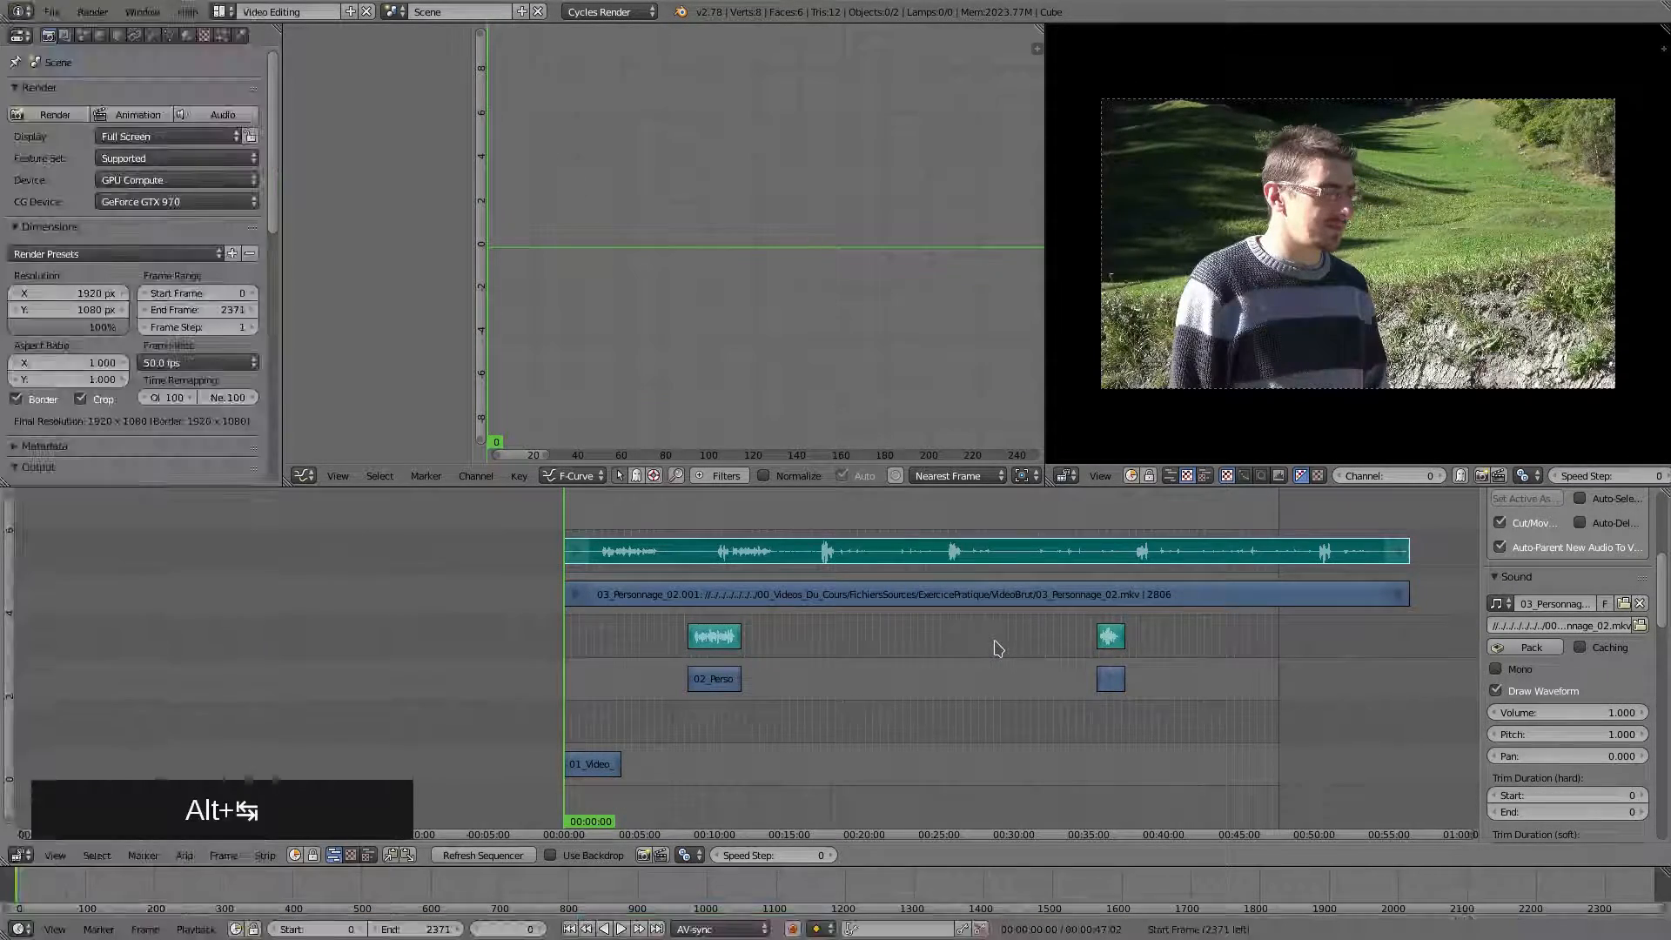
pyautogui.press('Home')
pyautogui.click(701, 778)
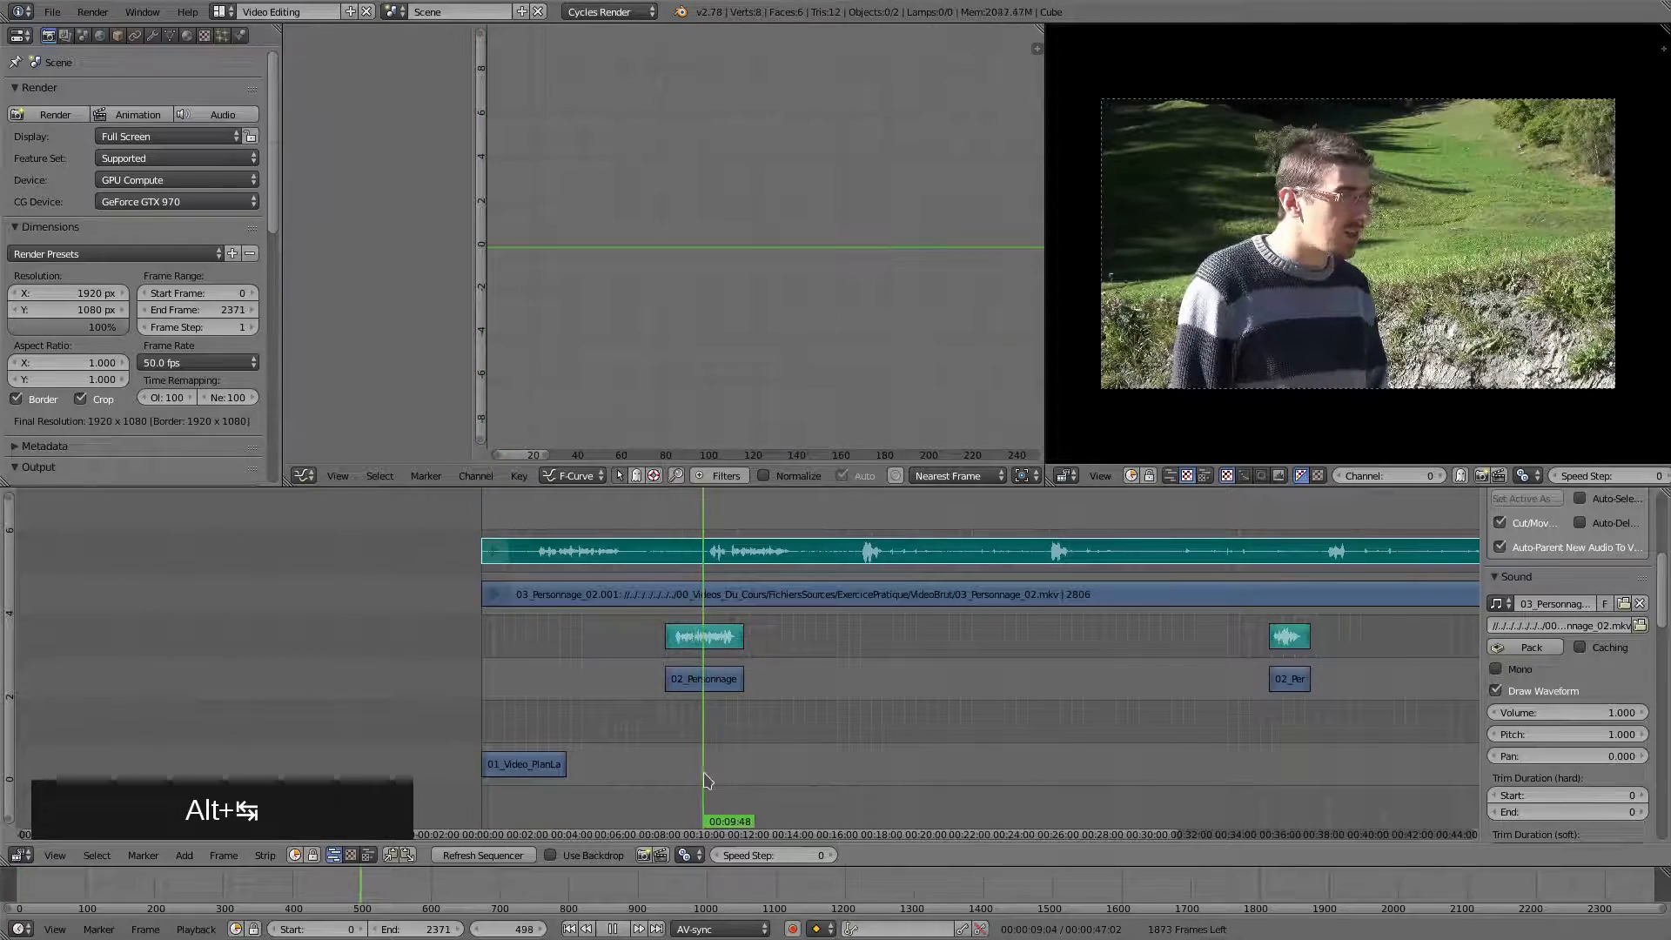
pyautogui.scroll(2, 705, 780)
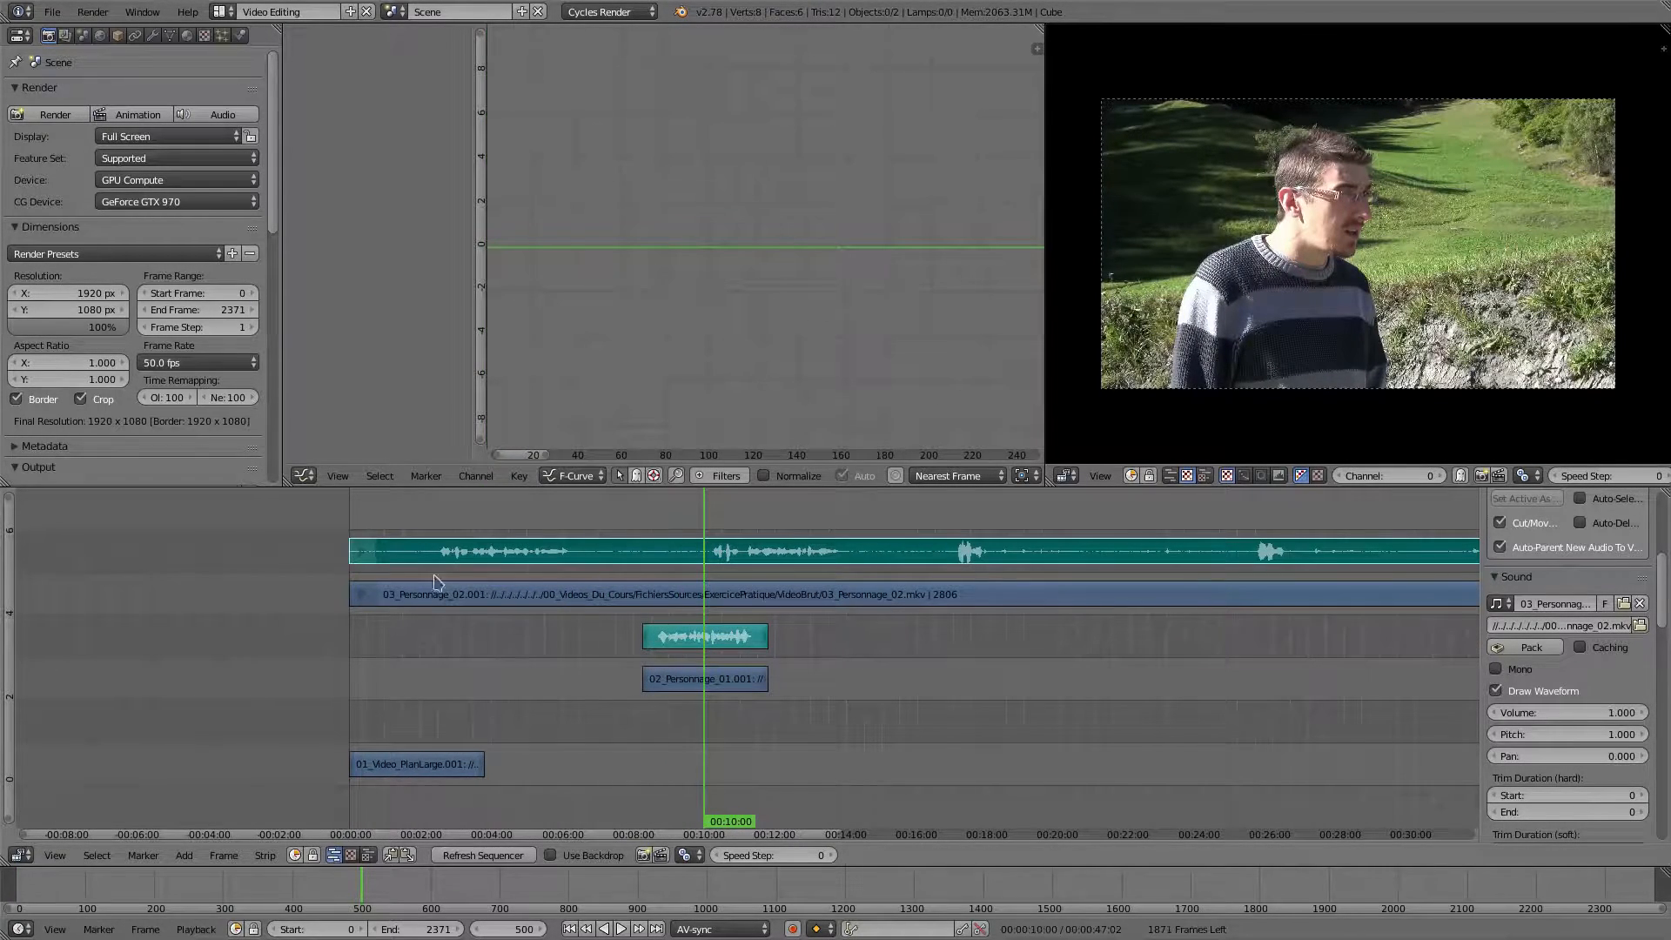
pyautogui.rightClick(362, 597)
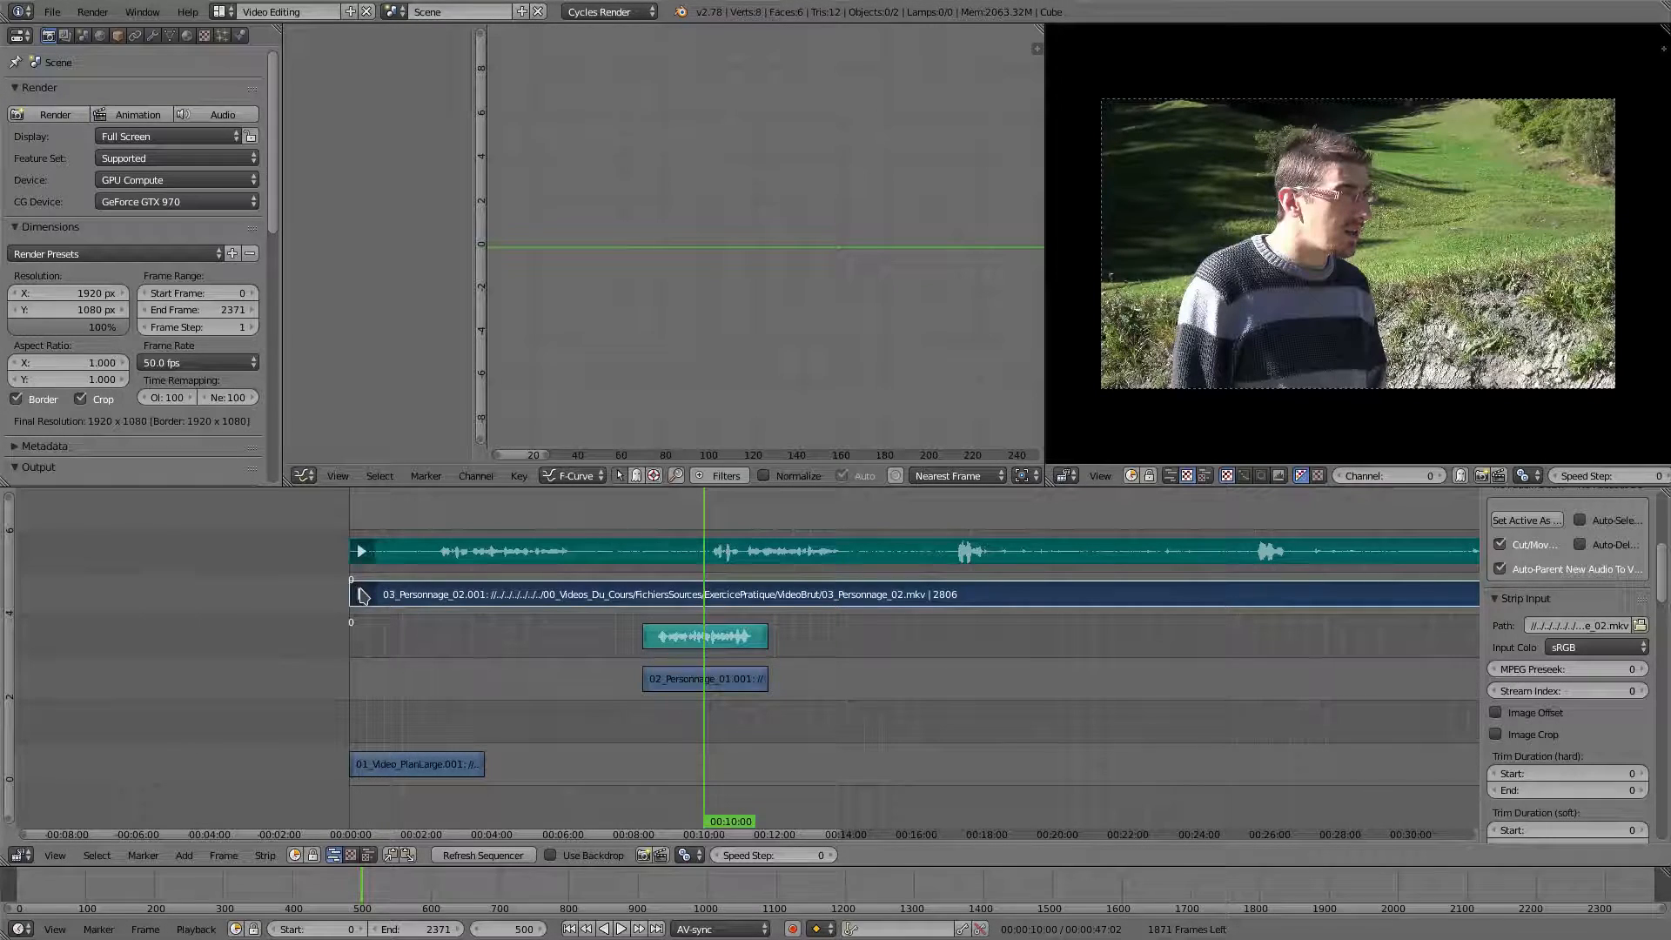
pyautogui.hotkey('shift', 's')
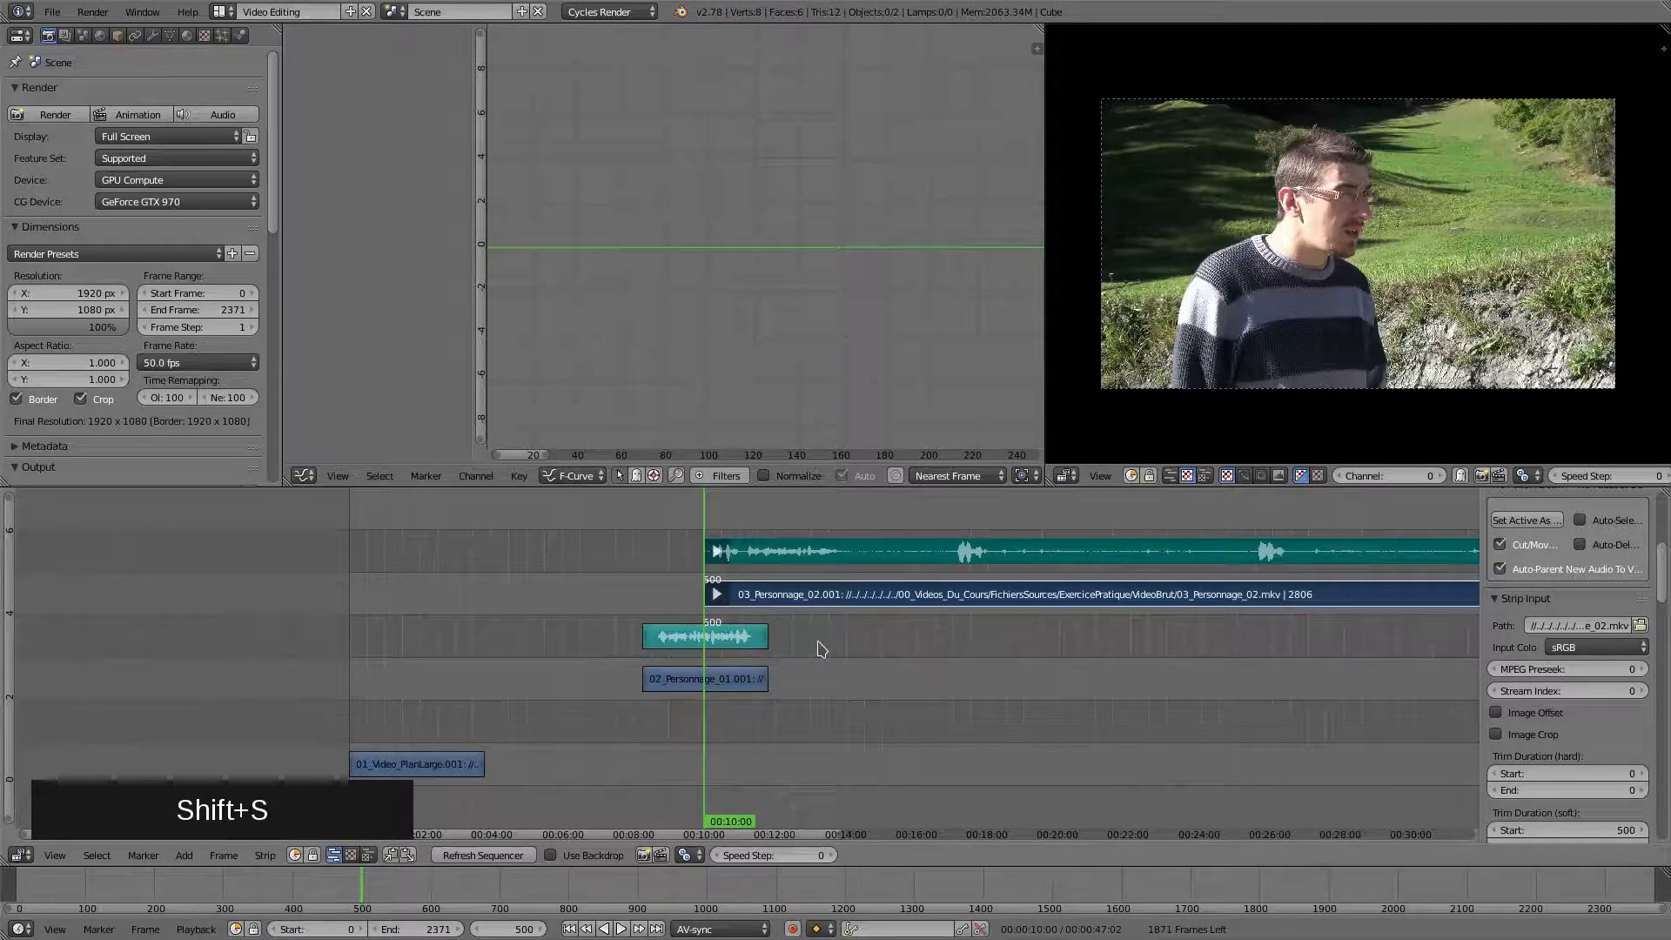
pyautogui.scroll(1, 821, 649)
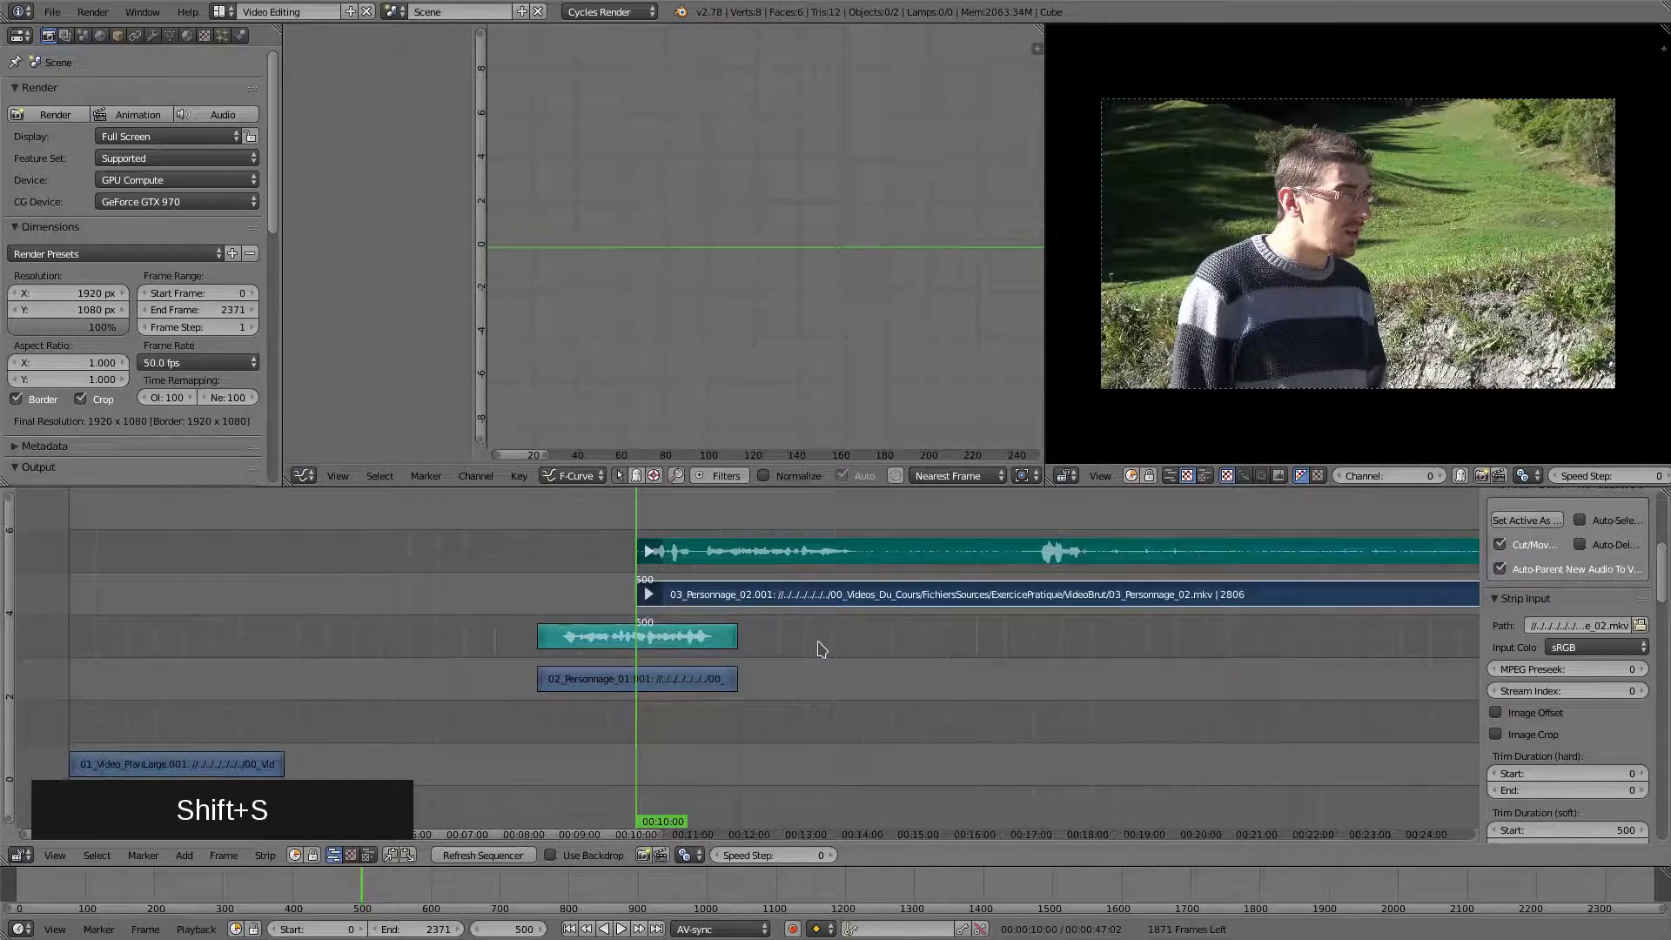
# Mute the overlapping 02_Personnage_01 sound strip, and cut the 03_Personnage_02 video and sound after the first spoken passage, at 00:14:16 (frame 716)
pyautogui.rightClick(670, 642)
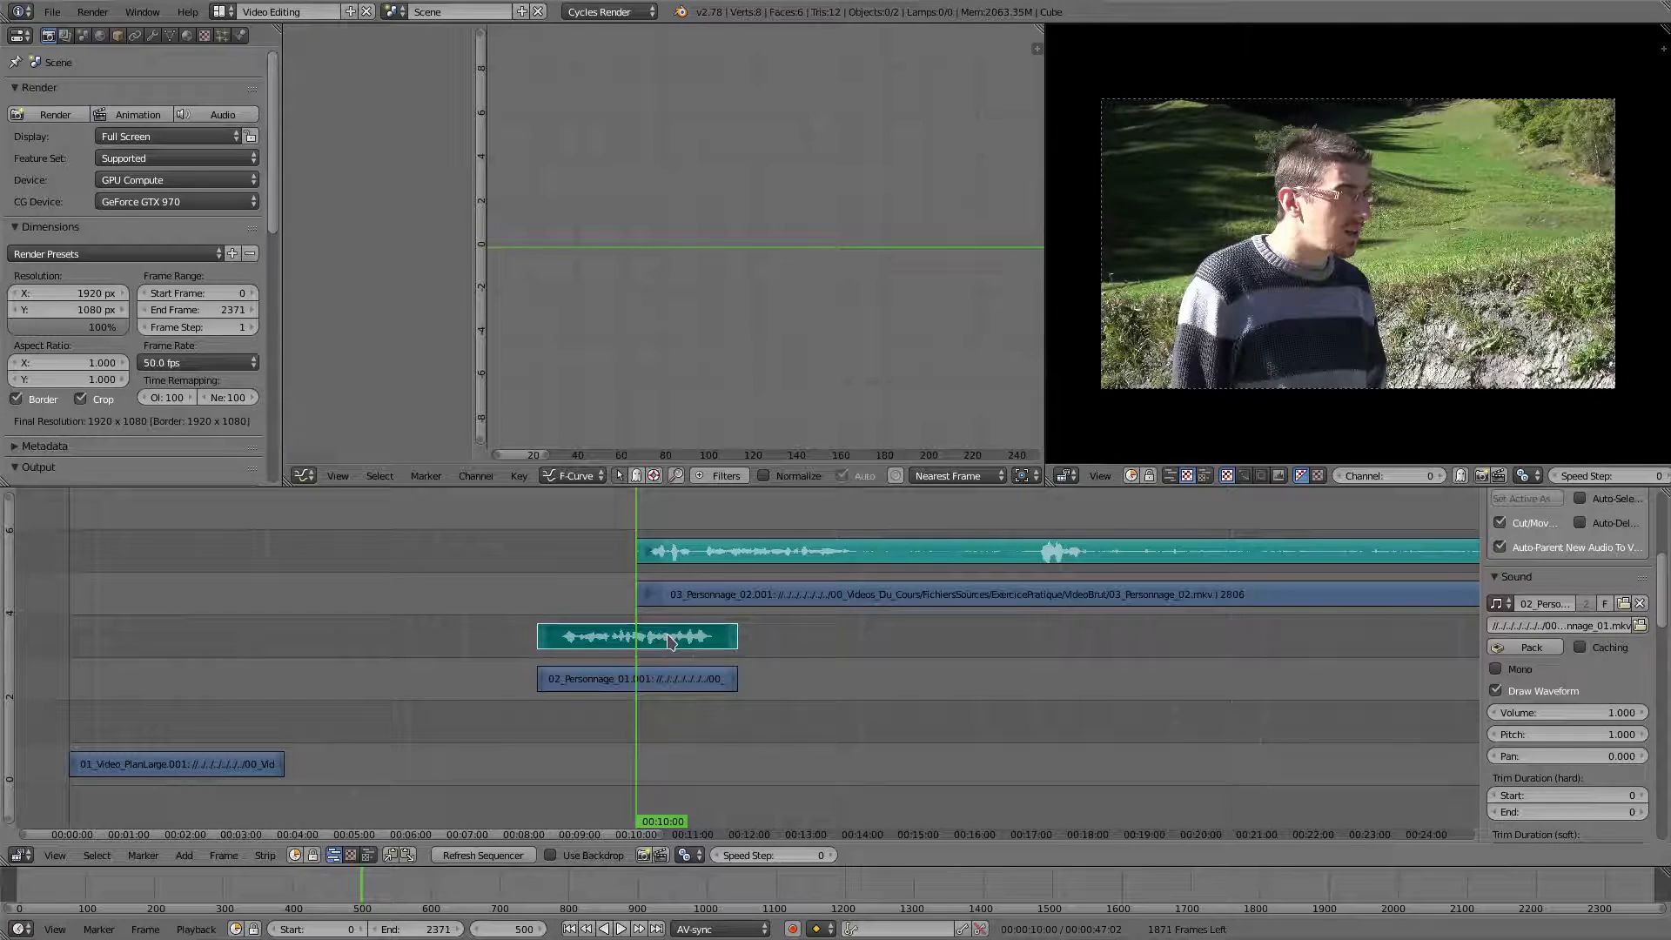
pyautogui.press('h')
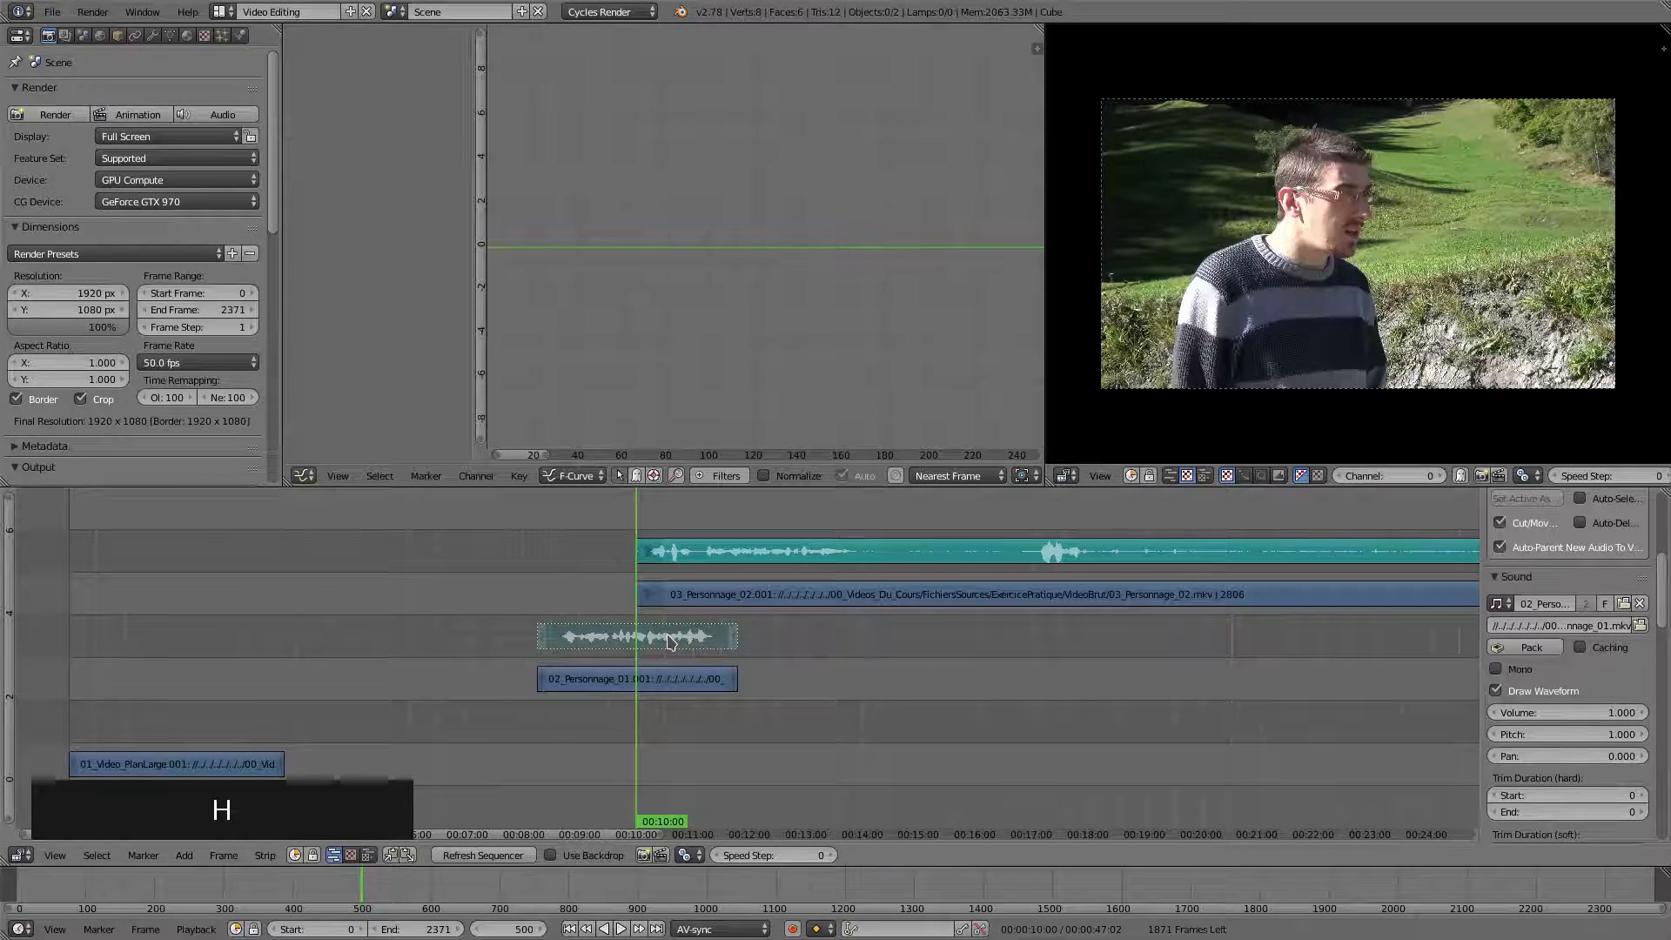
pyautogui.keyDown('ctrl'); pyautogui.hscroll(5, 901, 641); pyautogui.keyUp('ctrl')
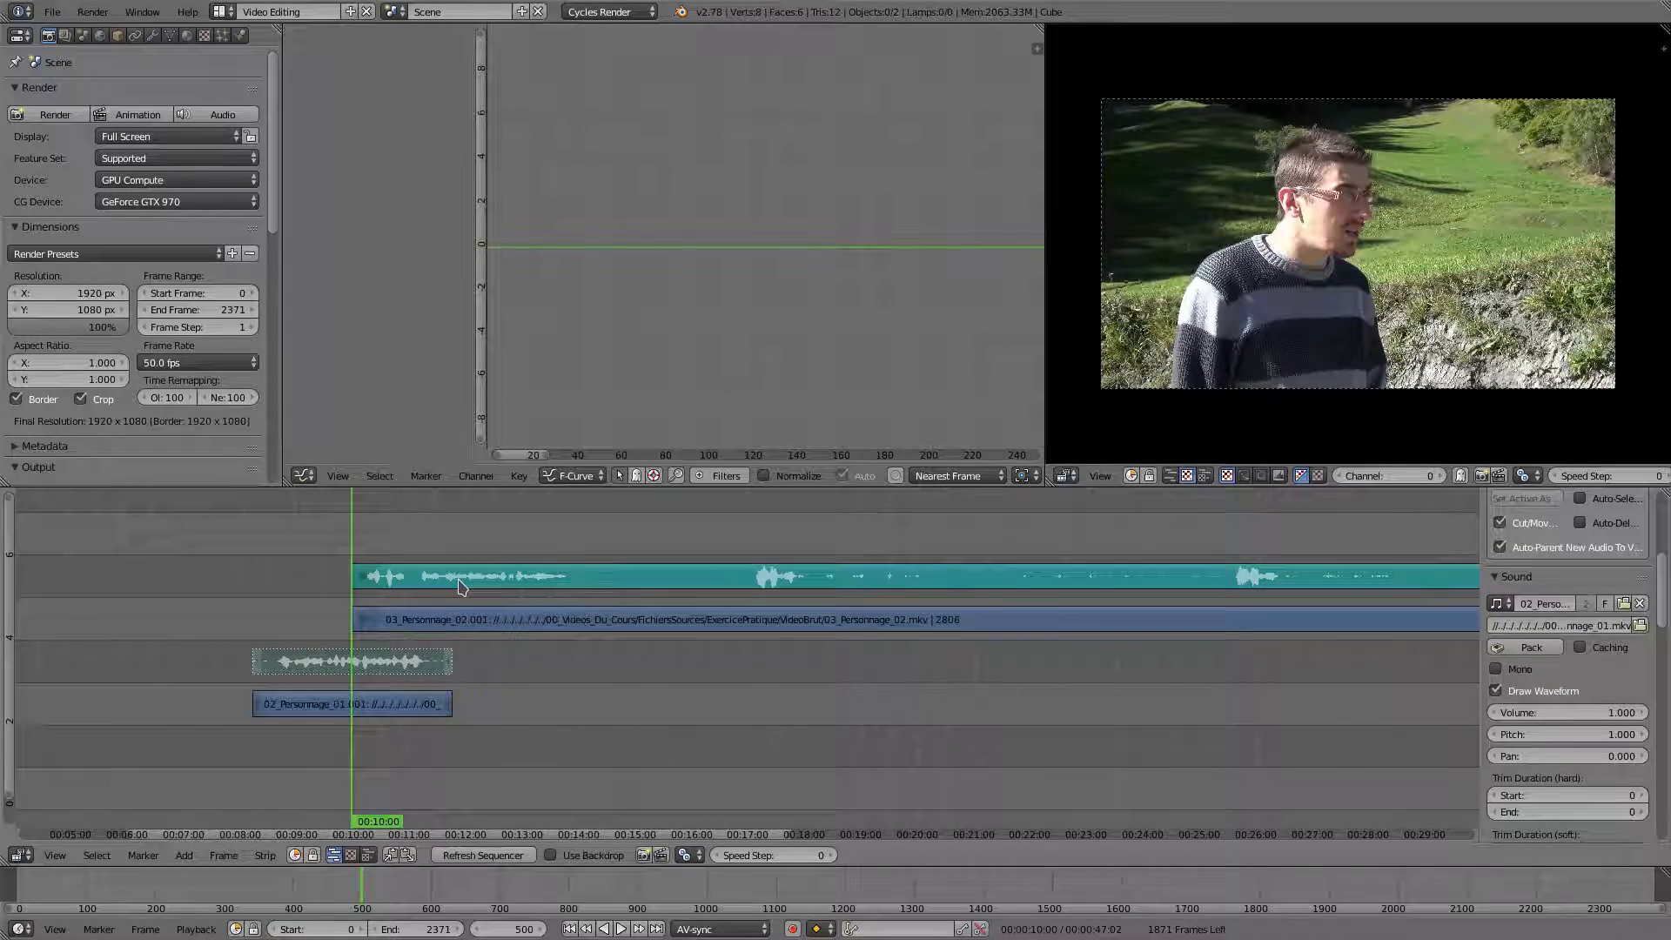
pyautogui.press('space')
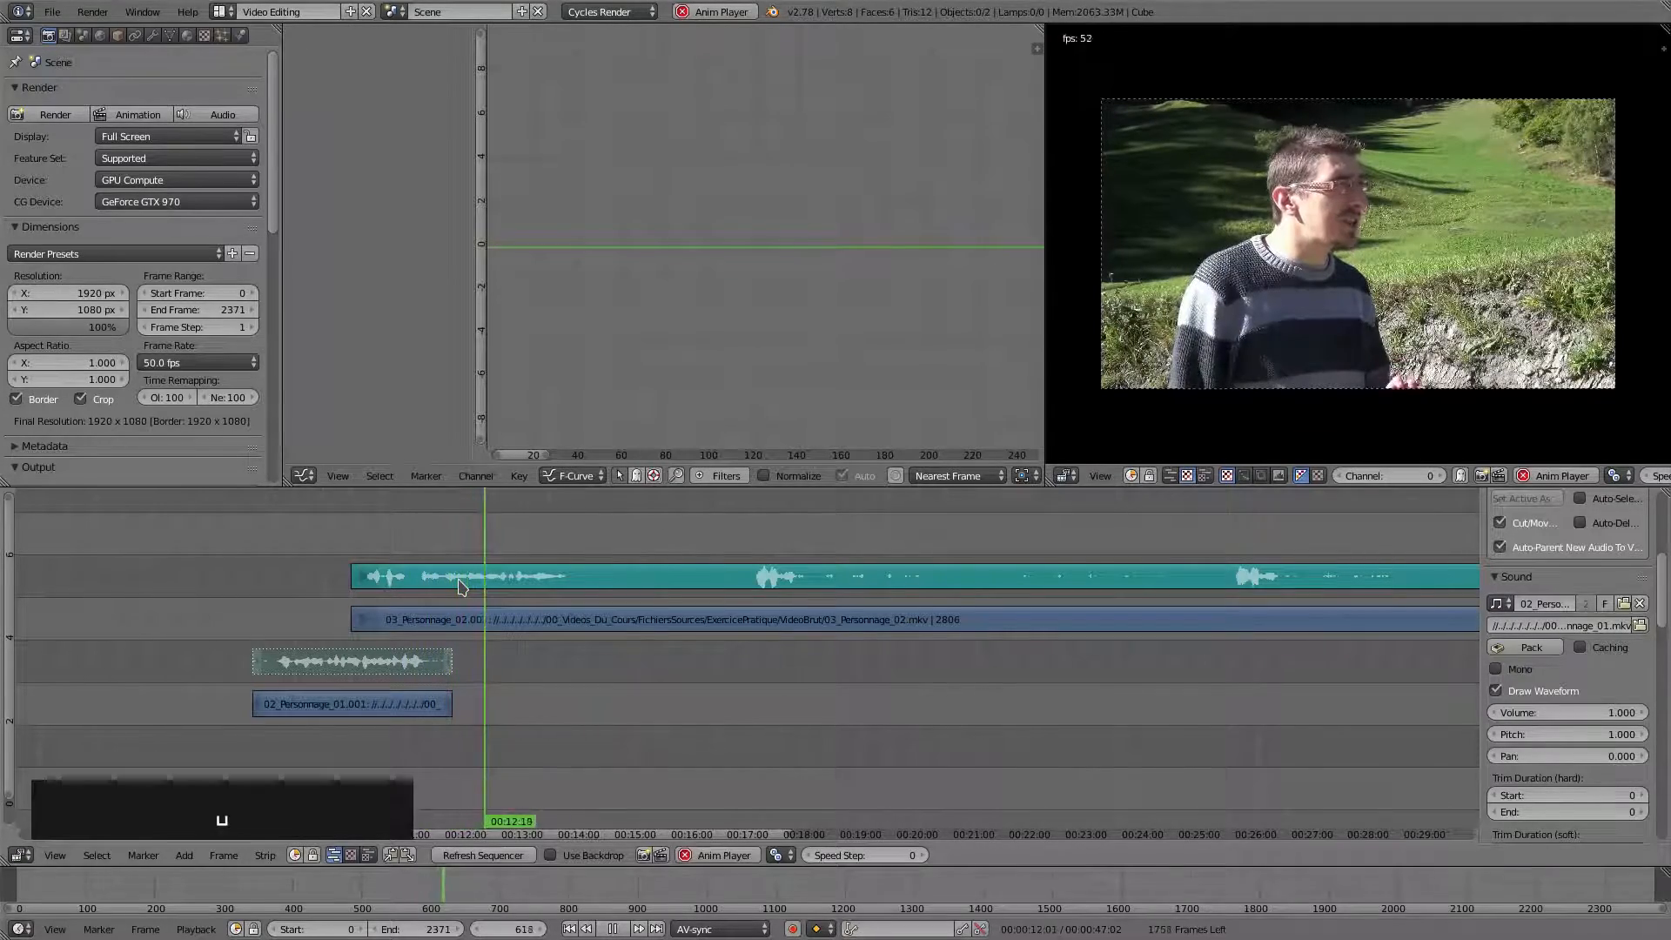
pyautogui.press('space')
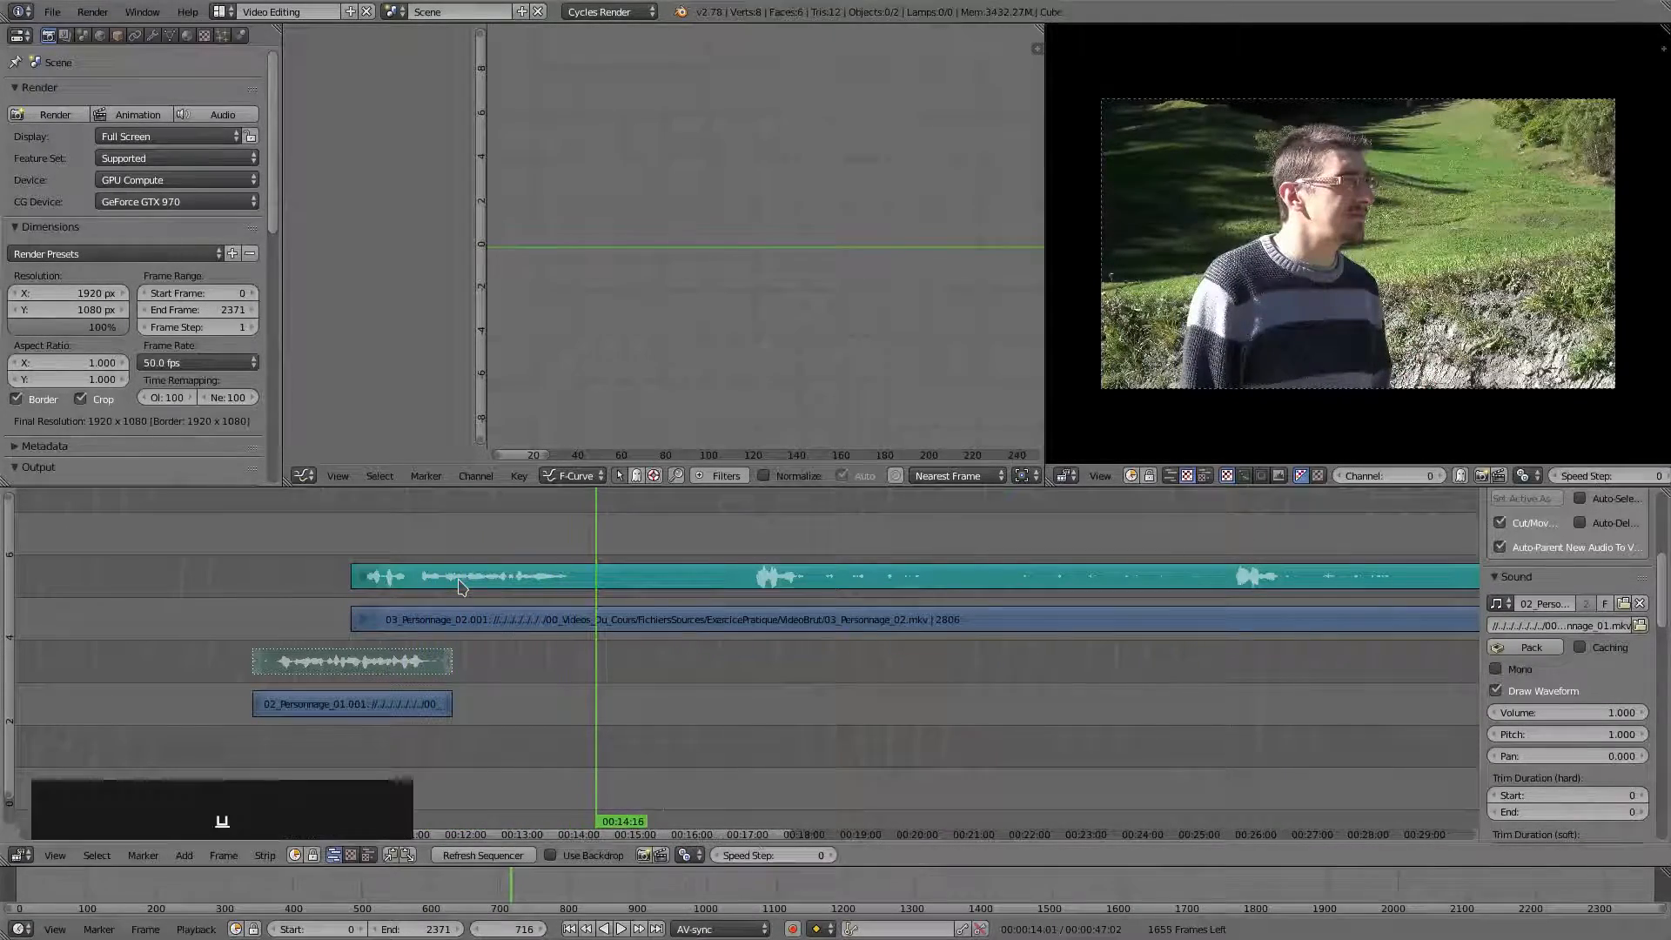
pyautogui.rightClick(805, 620)
pyautogui.press('k')
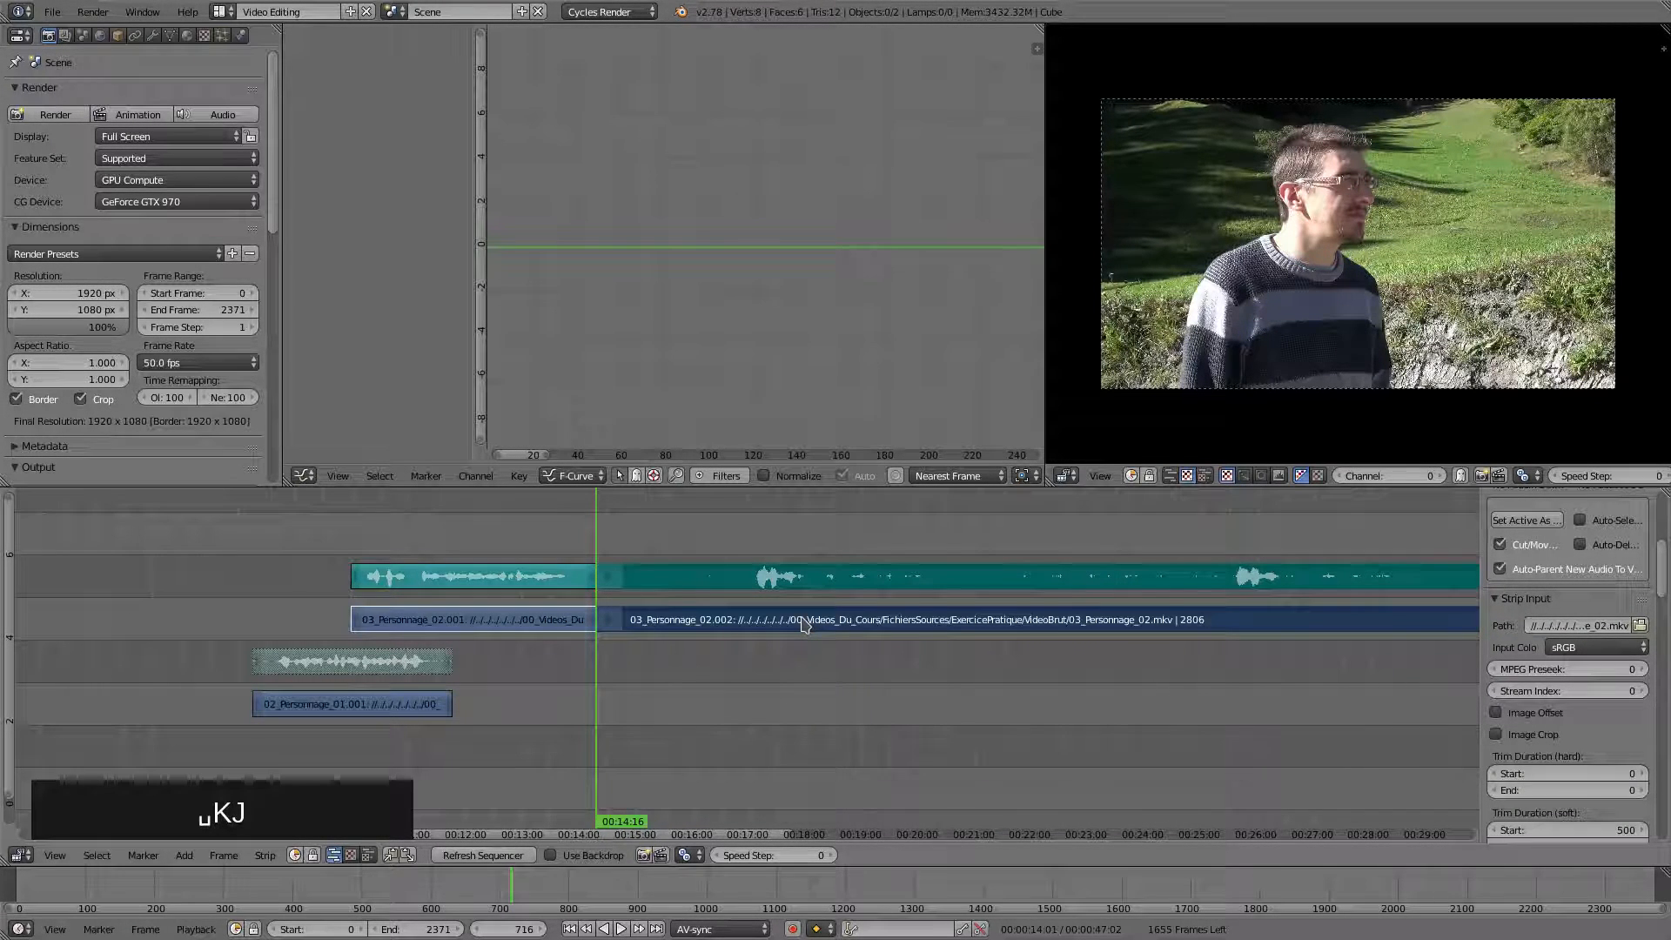
# Check clip 03's second cut time in LesCoupures.txt and extend the scene's end frame to 2882, fitting the whole range in the timeline
pyautogui.hotkey('alt', 'Tab')
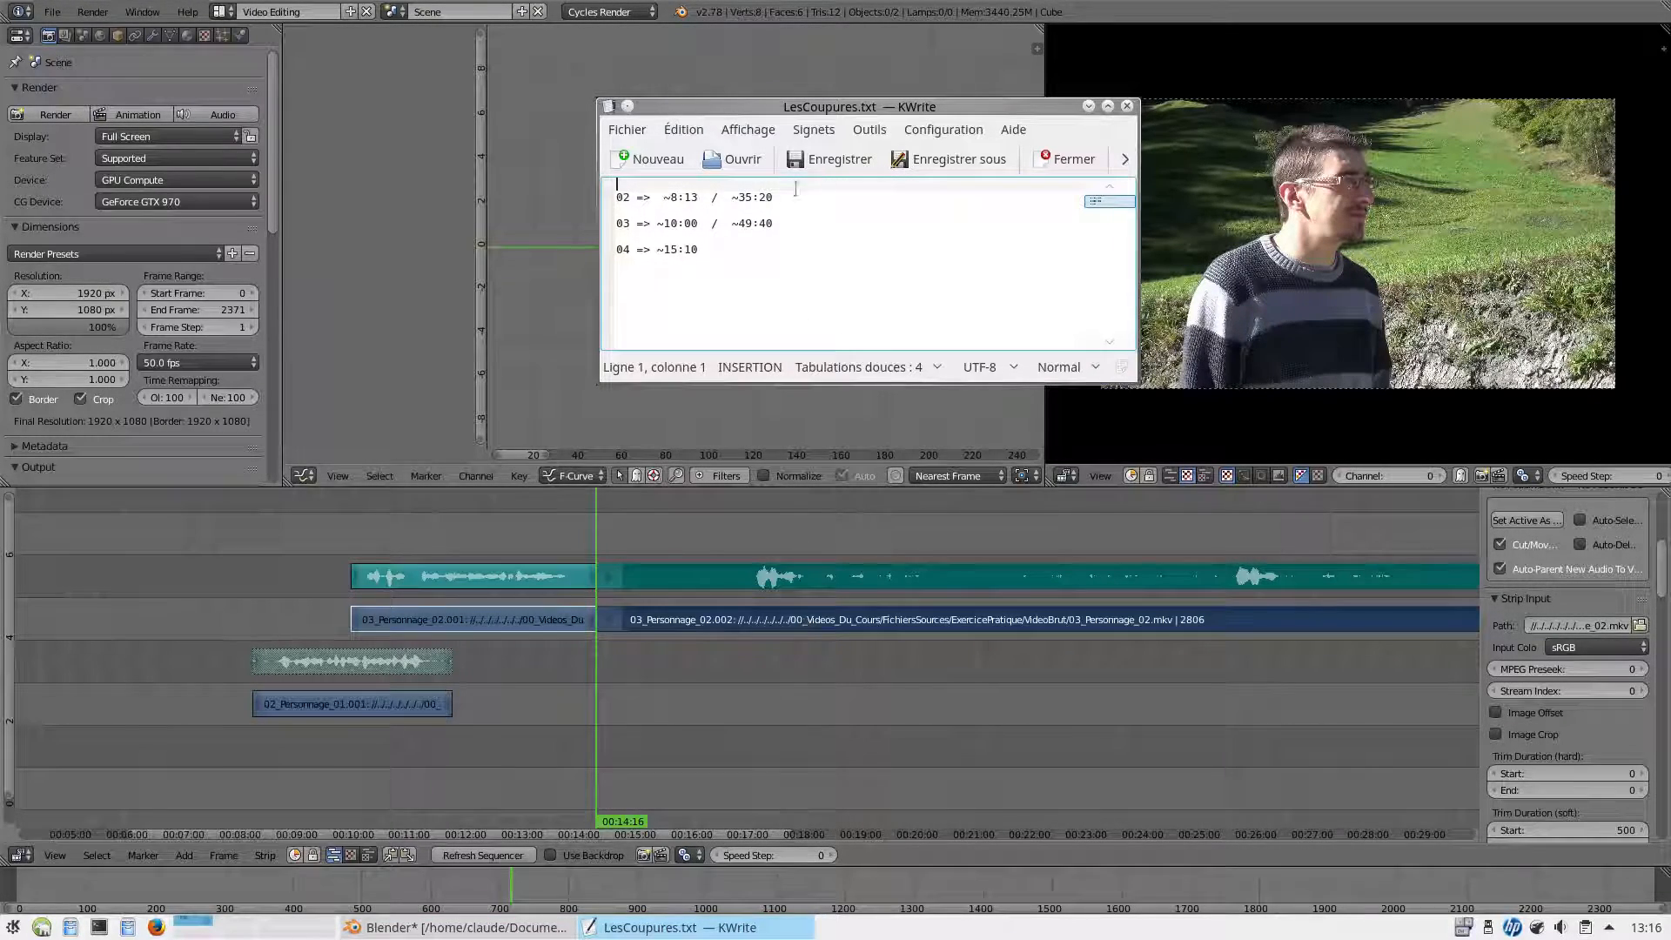
pyautogui.hotkey('alt', 'Tab')
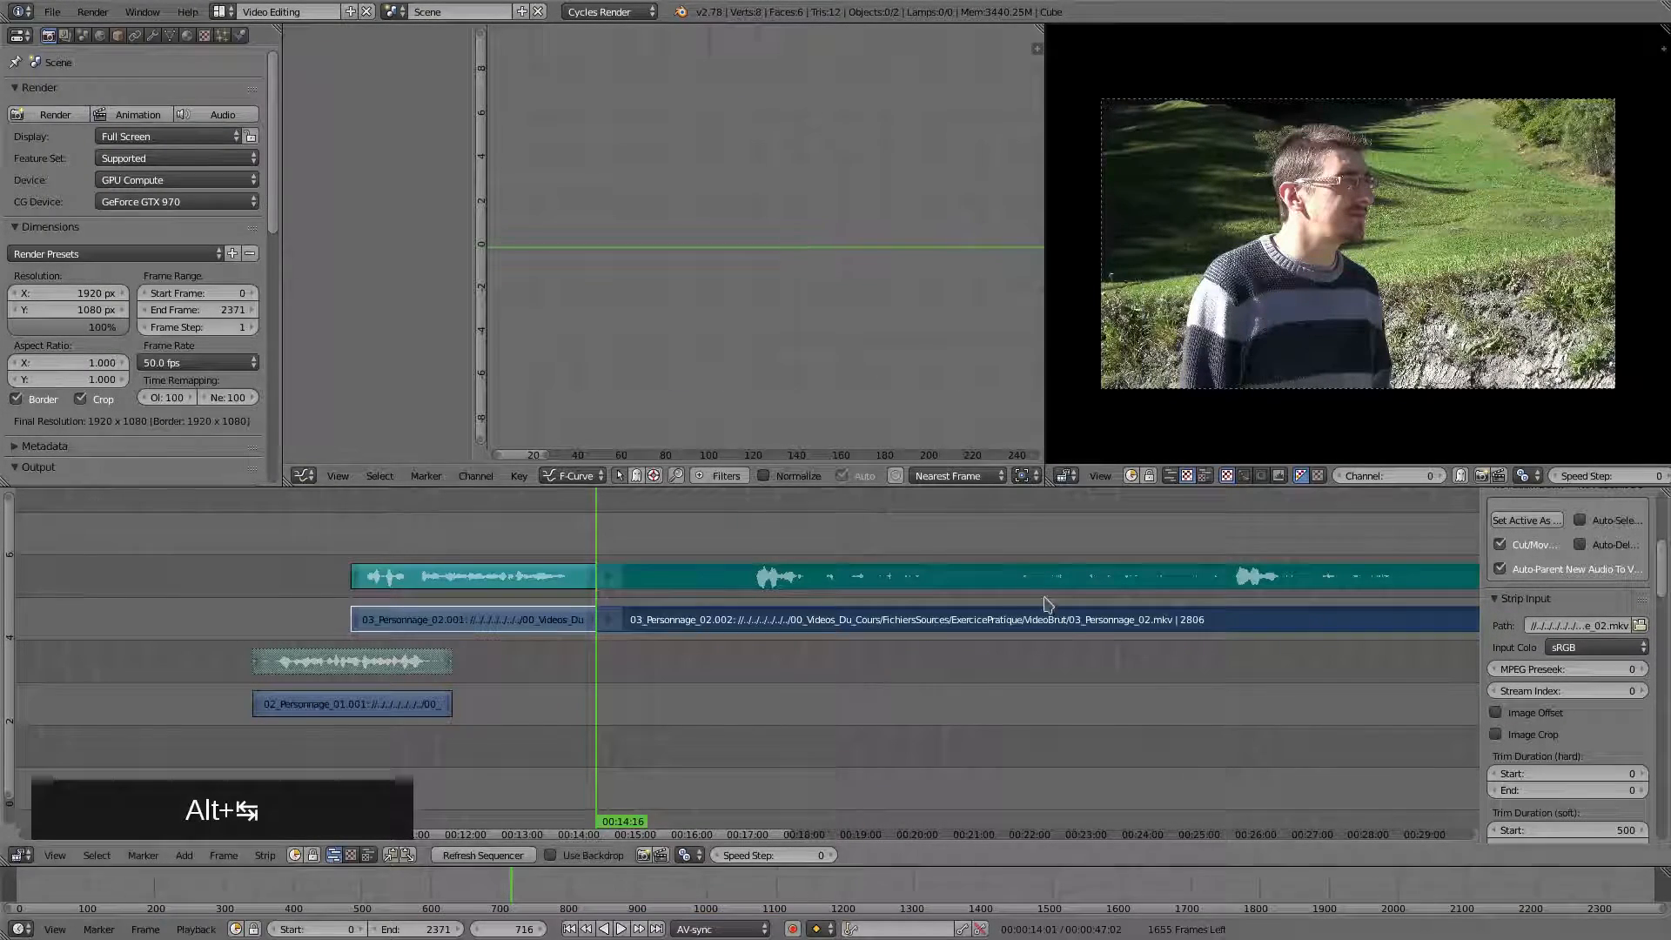
pyautogui.scroll(-3, 244, 612)
pyautogui.moveTo(244, 612); pyautogui.dragTo(1089, 597, button='middle')
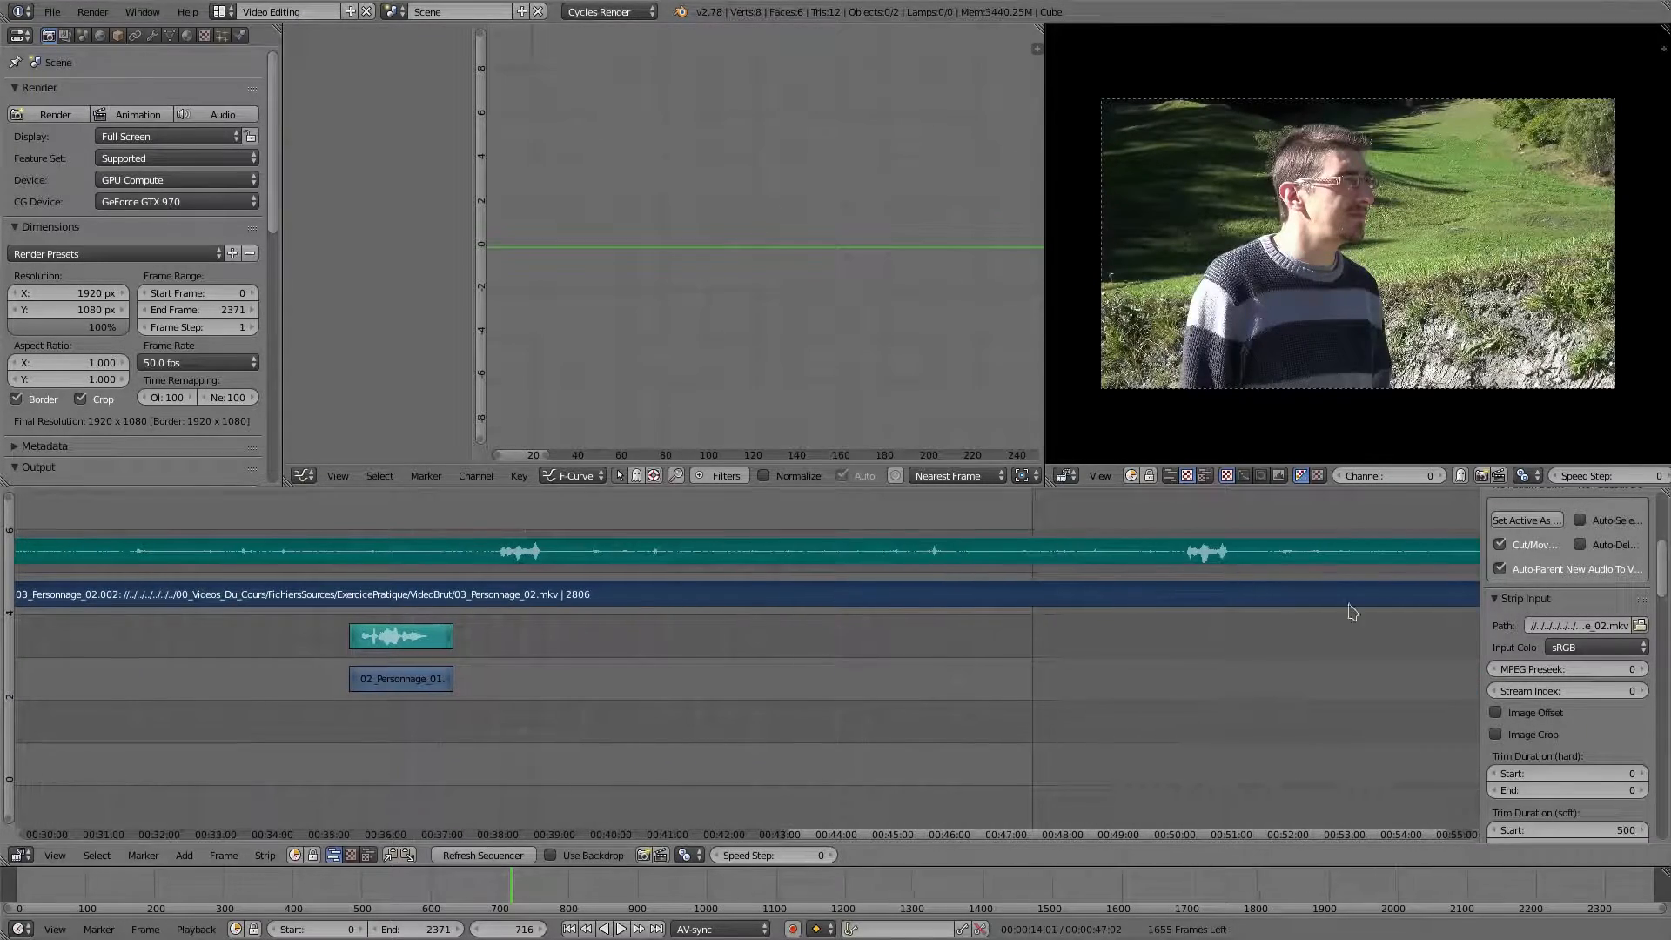
pyautogui.moveTo(1305, 781); pyautogui.dragTo(1056, 776, button='middle')
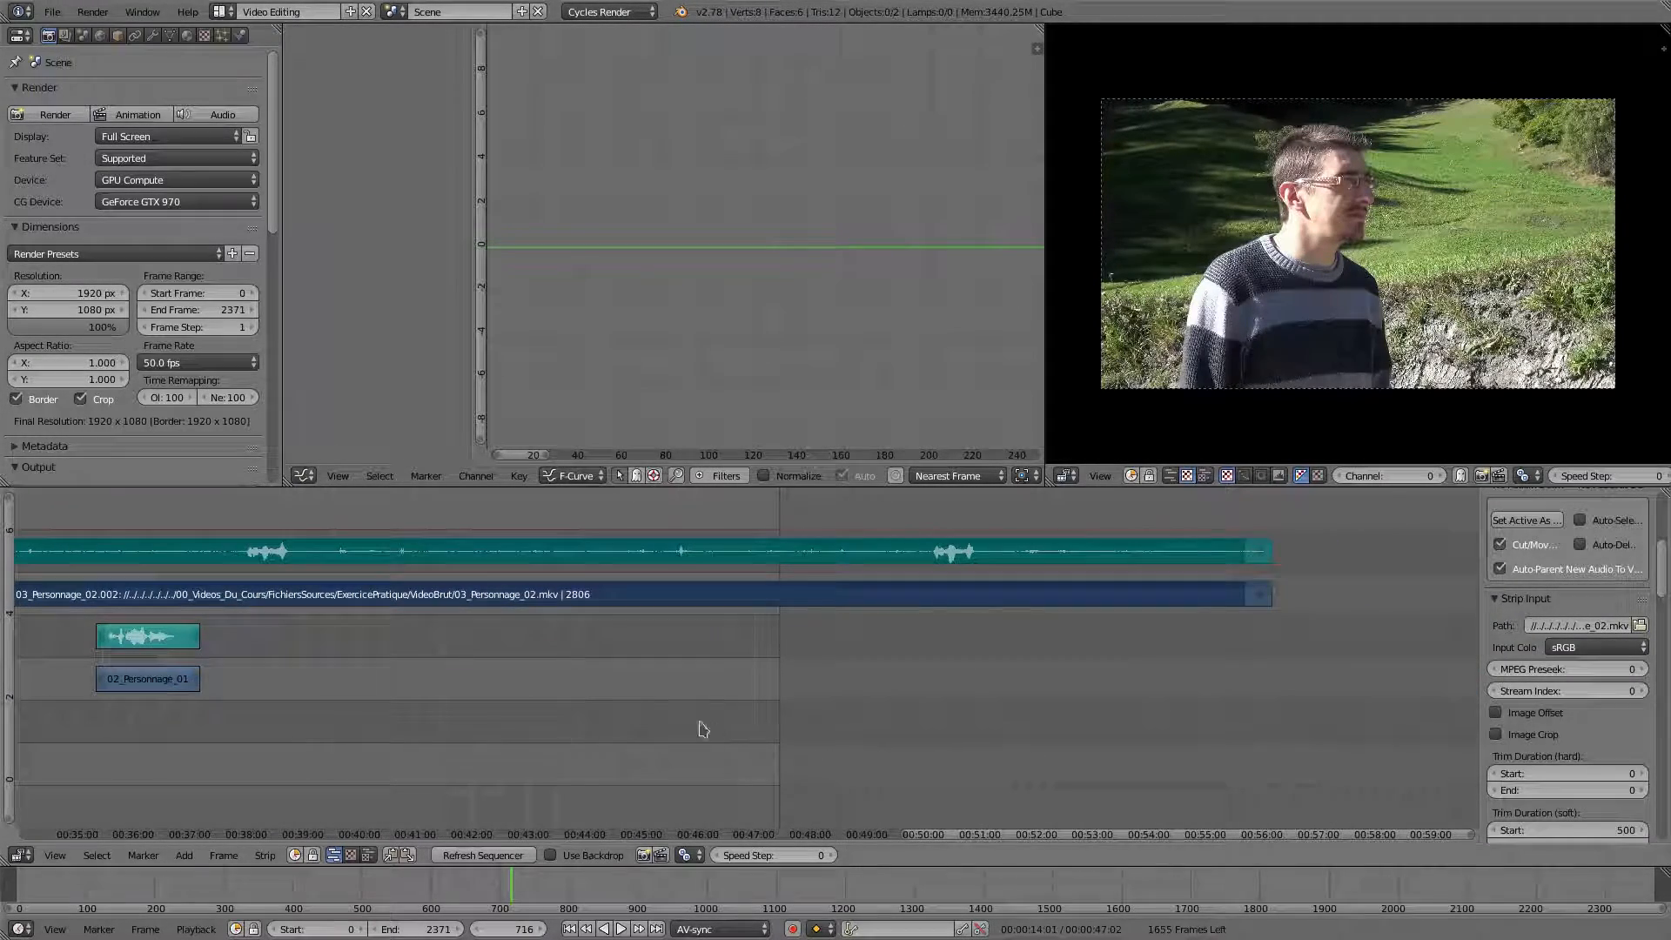
pyautogui.click(1358, 675)
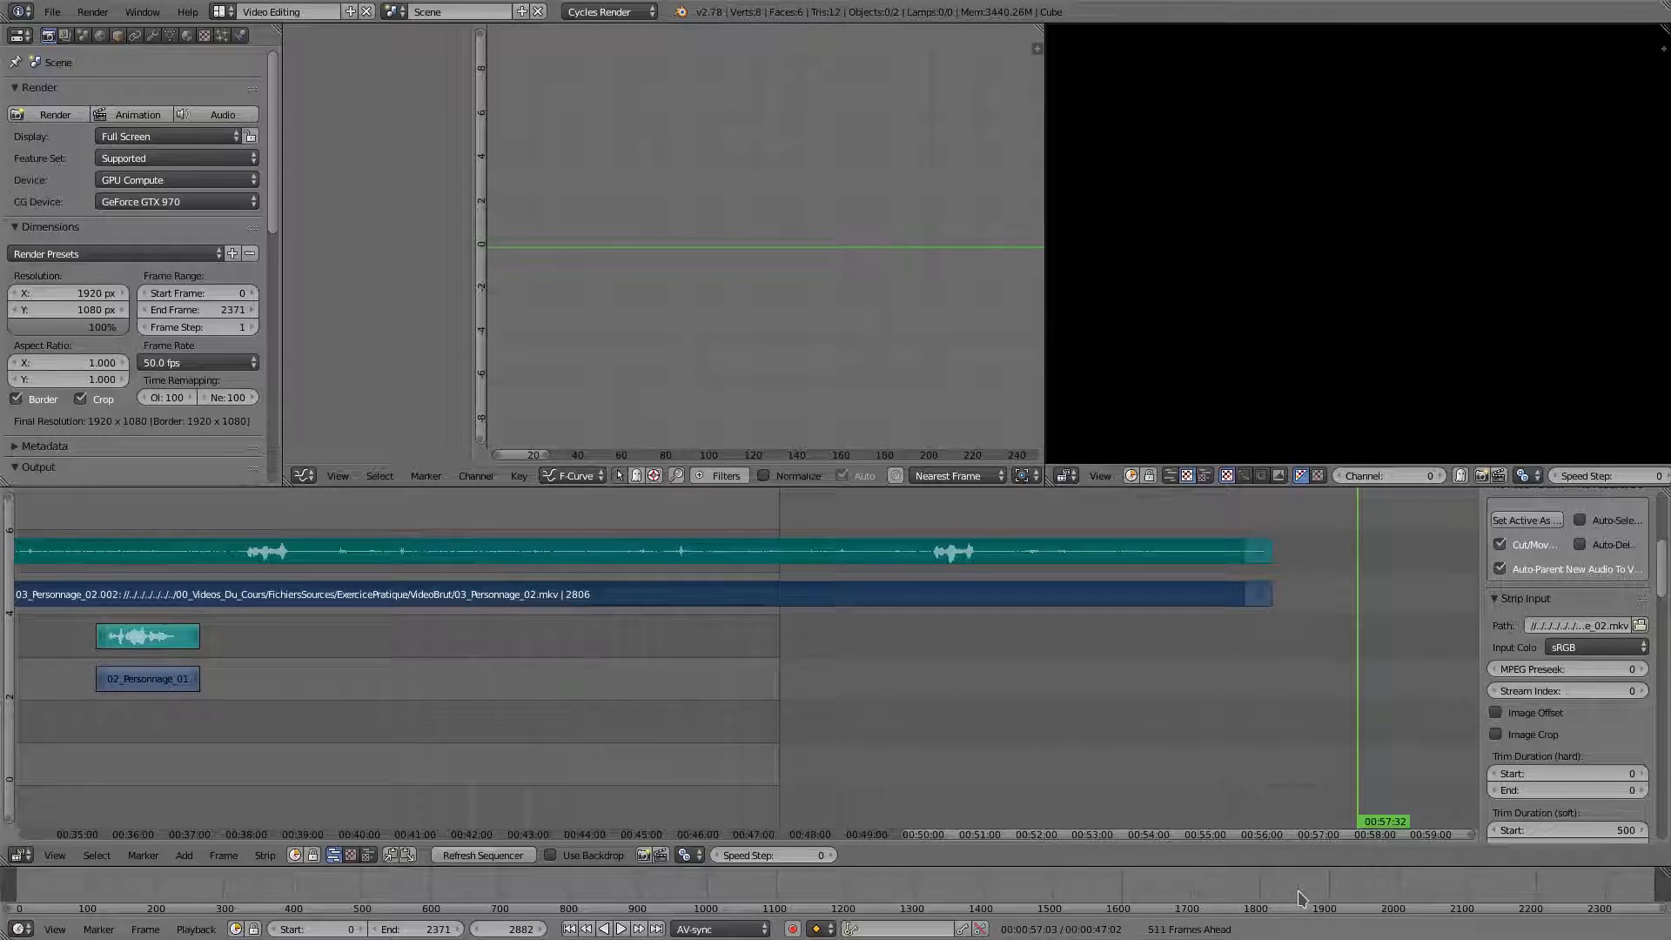
pyautogui.press('e')
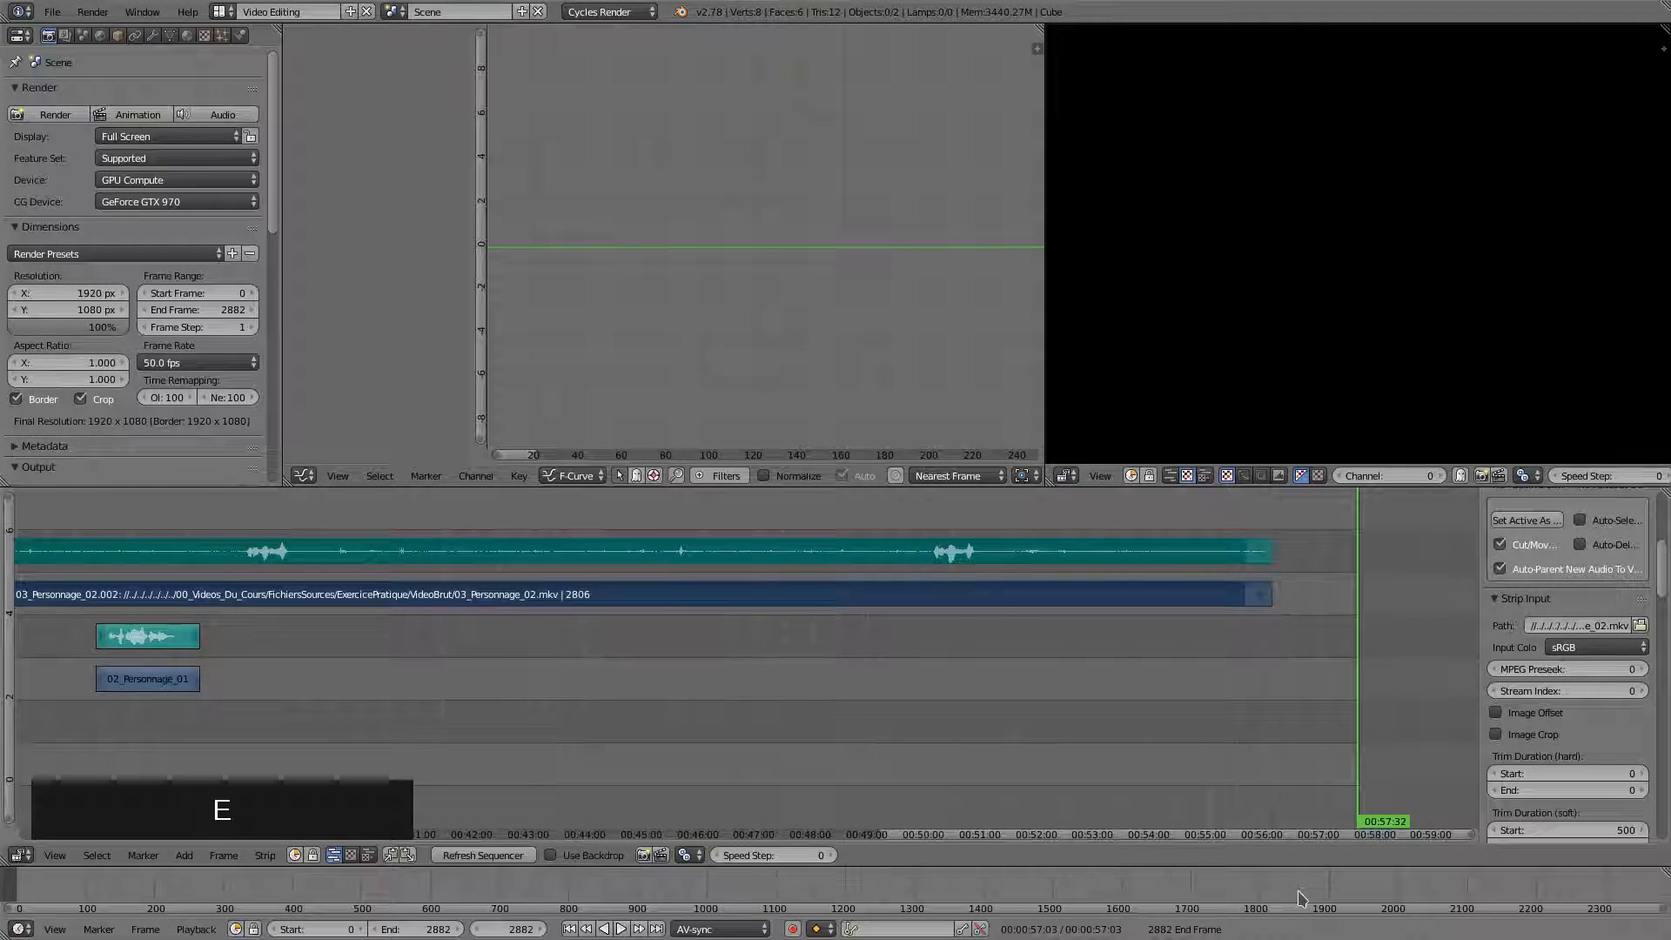
pyautogui.press('Home')
# Cut the 03_Personnage_02 video and sound just before the second spoken passage, at 00:49:40 (frame 2490)
pyautogui.click(740, 688)
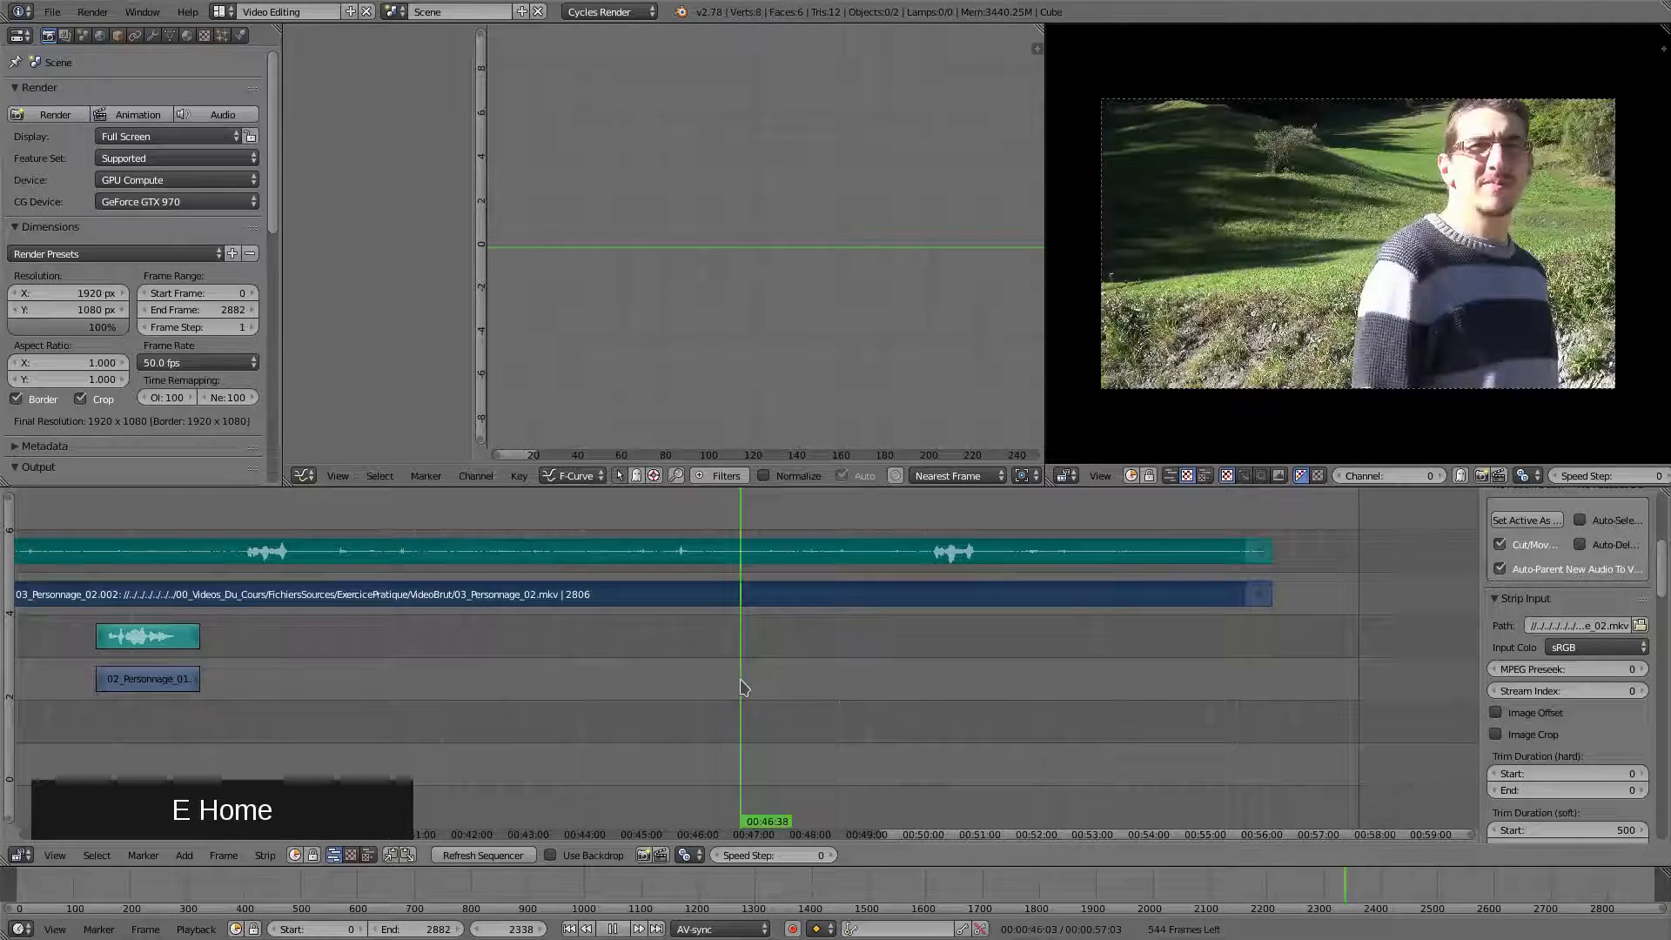
pyautogui.moveTo(741, 688); pyautogui.dragTo(887, 719)
pyautogui.press('Right')
pyautogui.press('Right')
pyautogui.press('Right')
pyautogui.press('Right')
pyautogui.press('Right')
pyautogui.press('Right')
pyautogui.press('Right')
pyautogui.press('Right')
pyautogui.press('Right')
pyautogui.press('Right')
pyautogui.press('Right')
pyautogui.press('Right')
pyautogui.press('Right')
pyautogui.press('Right')
pyautogui.press('Right')
pyautogui.press('Right')
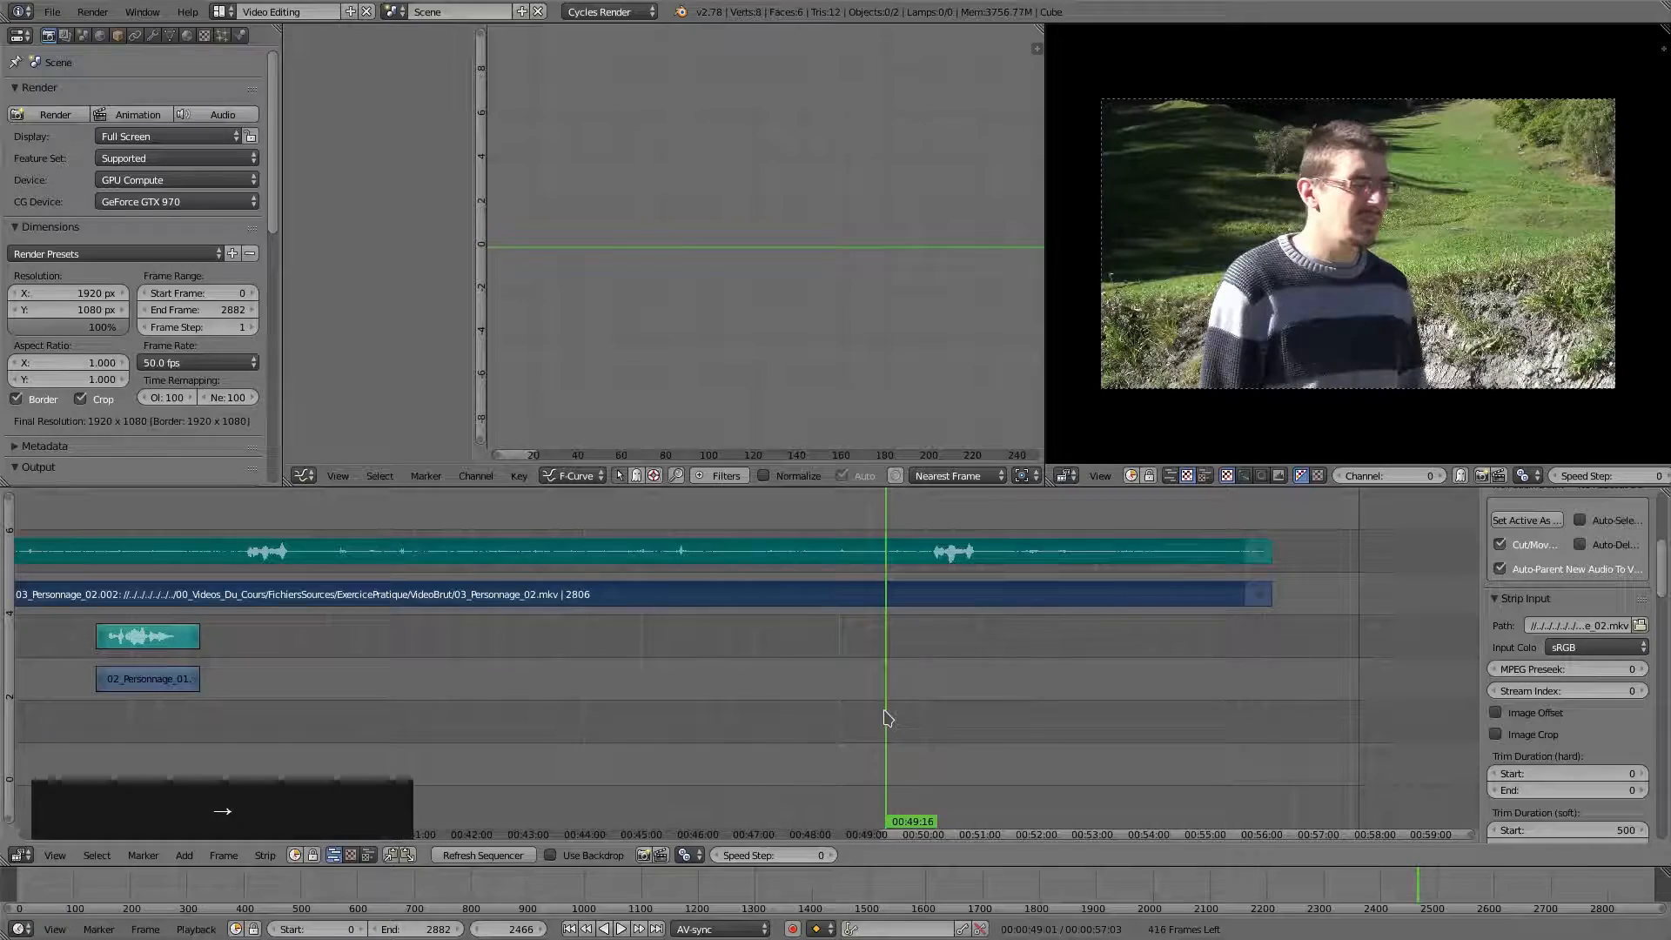
pyautogui.press('Right')
pyautogui.press('Right')
pyautogui.press('Right')
pyautogui.press('Right')
pyautogui.press('Right')
pyautogui.press('Right')
pyautogui.press('Right')
pyautogui.press('Right')
pyautogui.press('Right')
pyautogui.press('Right')
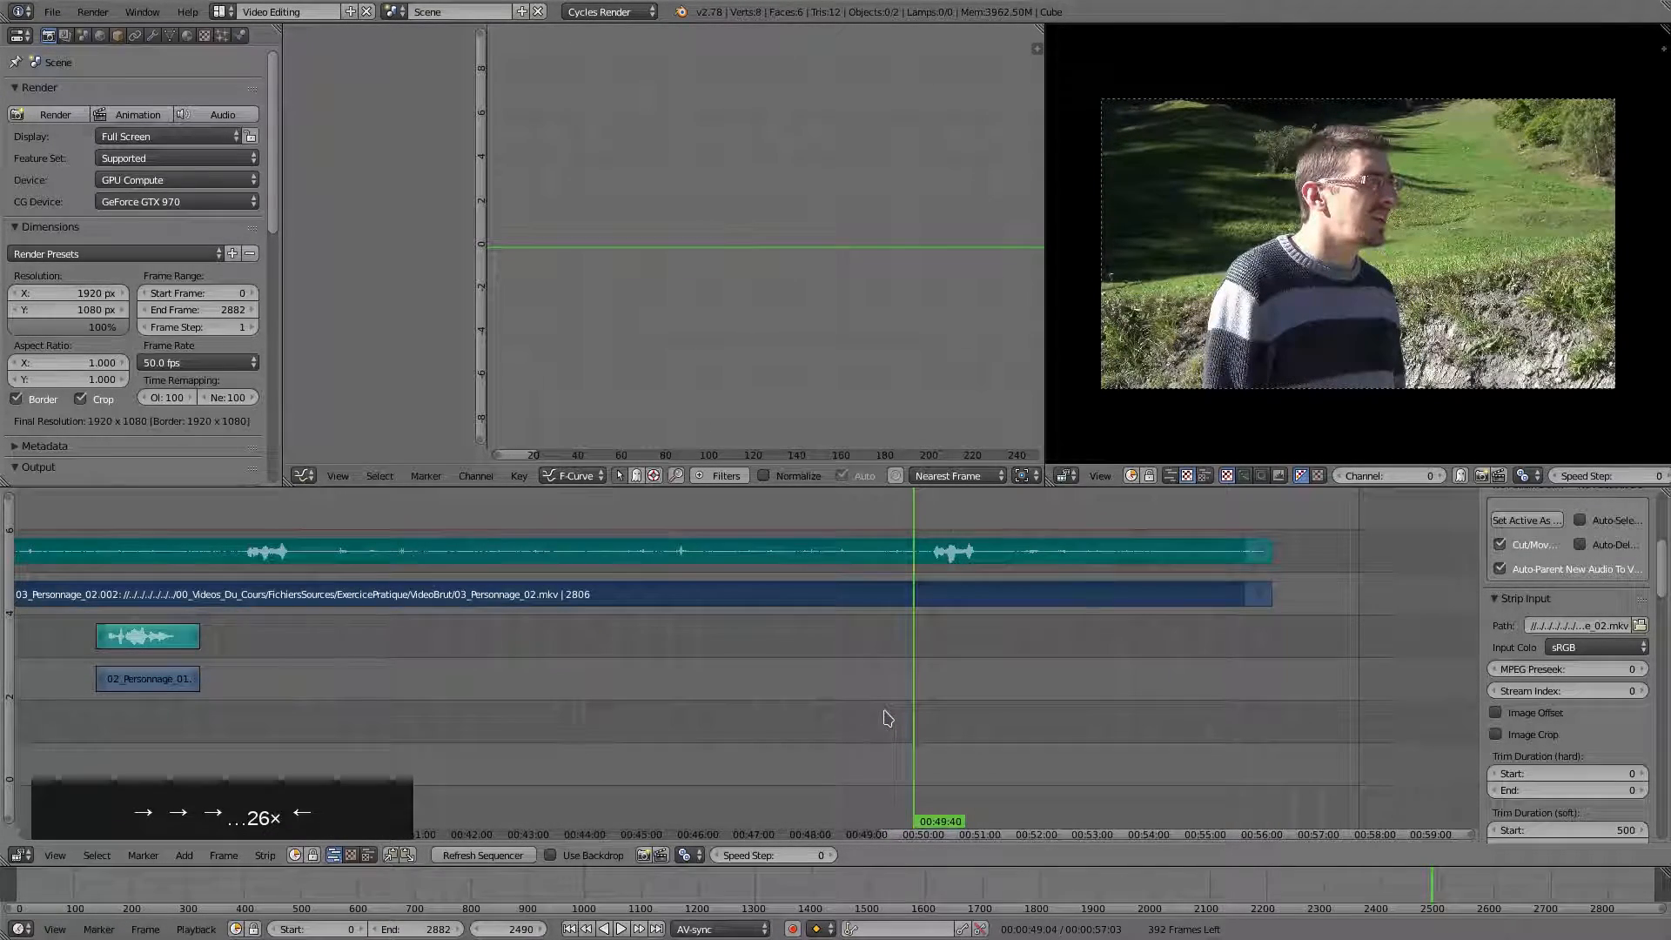
pyautogui.press('Left')
pyautogui.press('k')
# Delete the unused middle section of the 03_Personnage_02 video and sound before the cut, and play the remaining end passage
pyautogui.rightClick(857, 561)
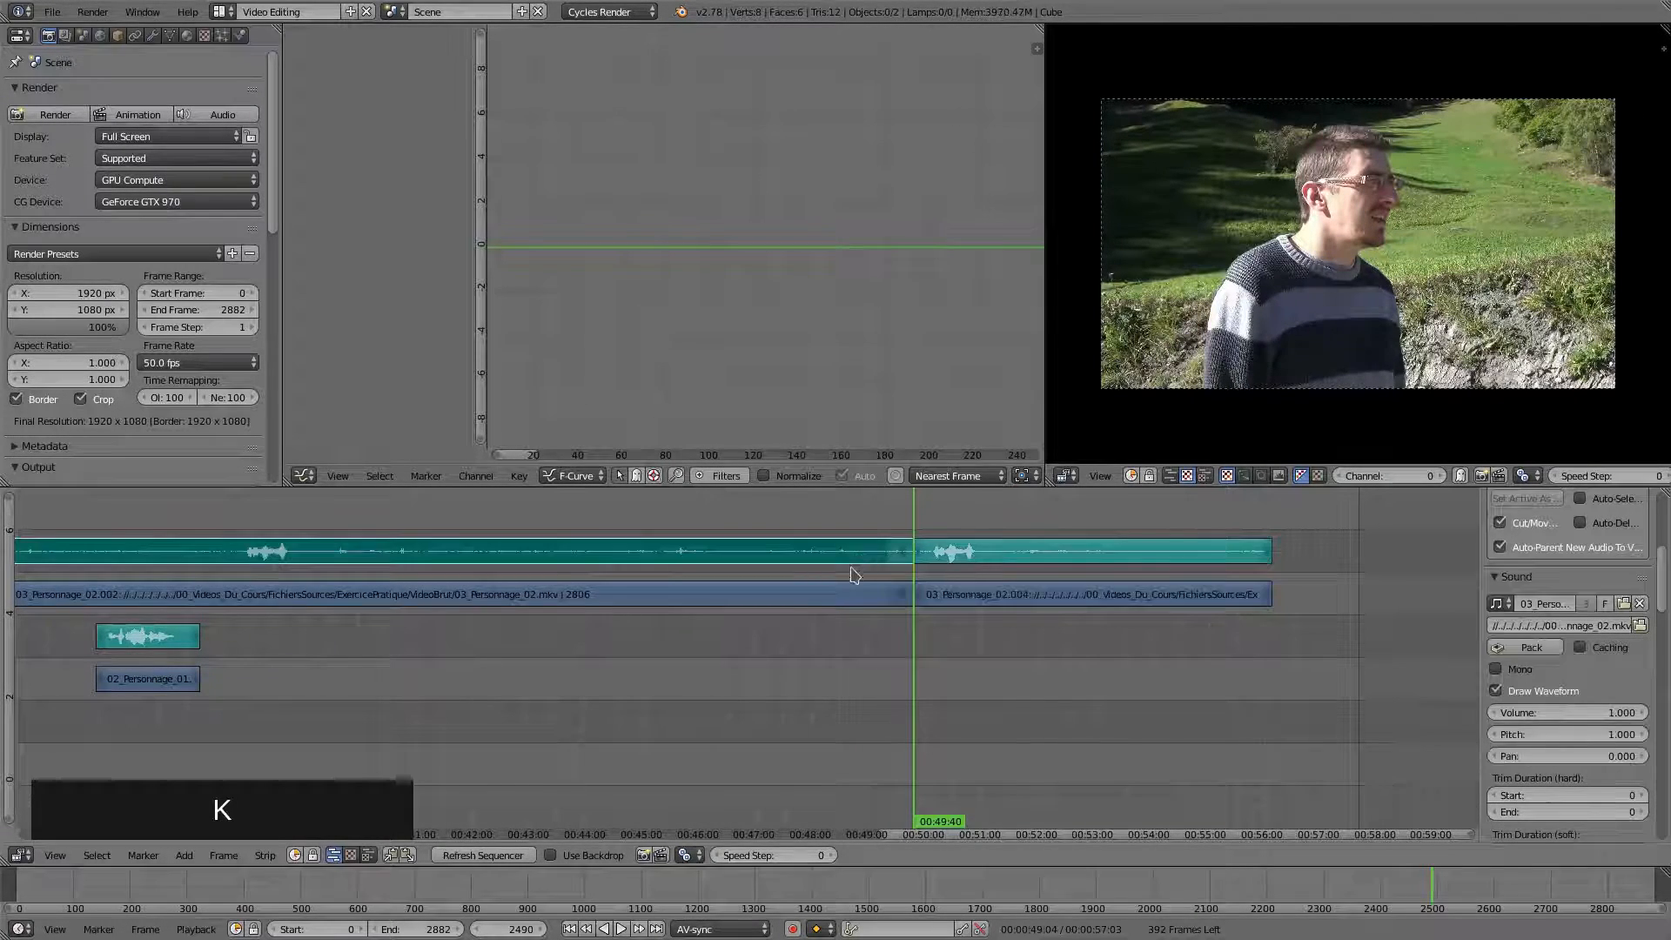
pyautogui.keyDown('shift'); pyautogui.rightClick(843, 600); pyautogui.keyUp('shift')
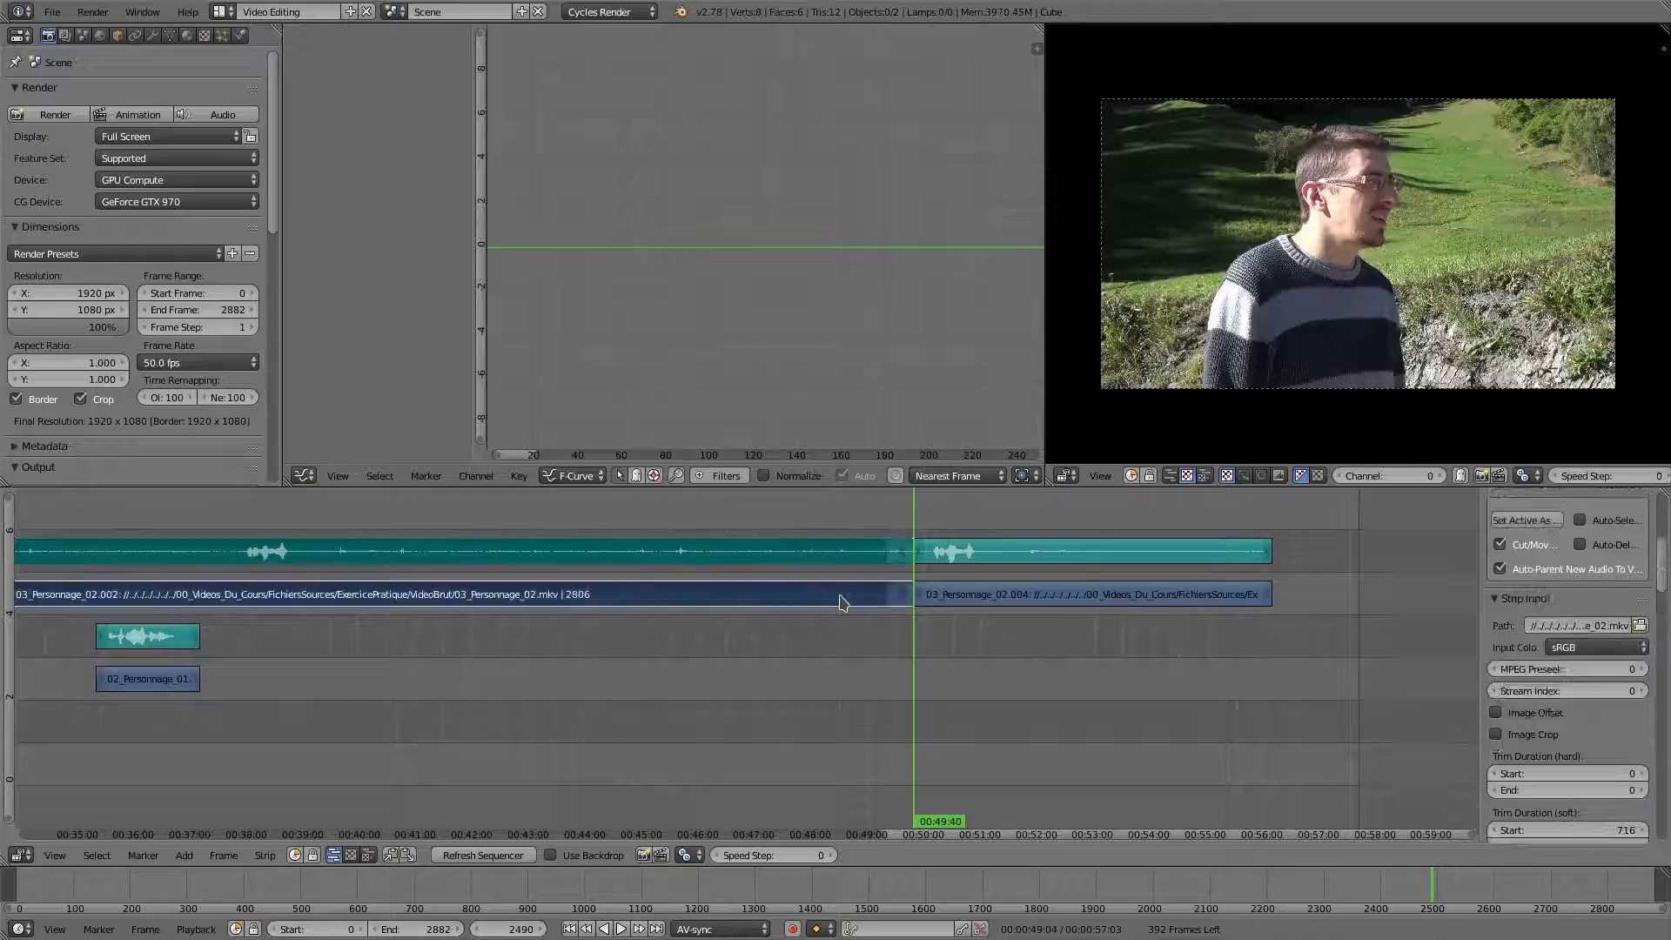
pyautogui.press('x')
pyautogui.press('Return')
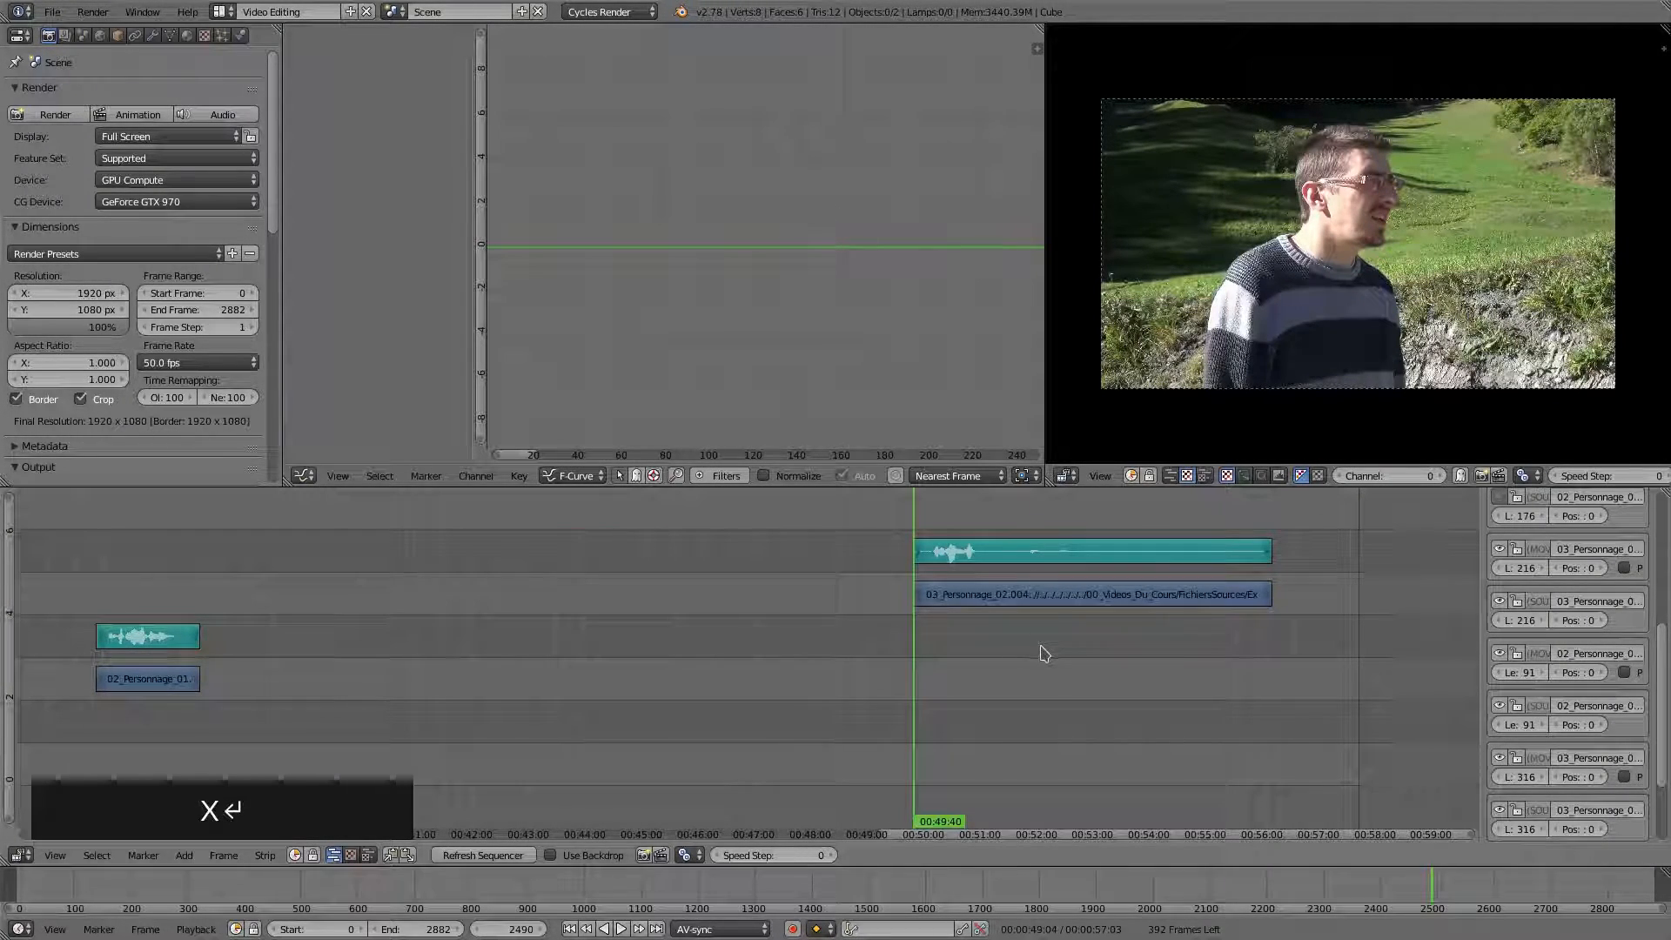
pyautogui.press('space')
pyautogui.press('space')
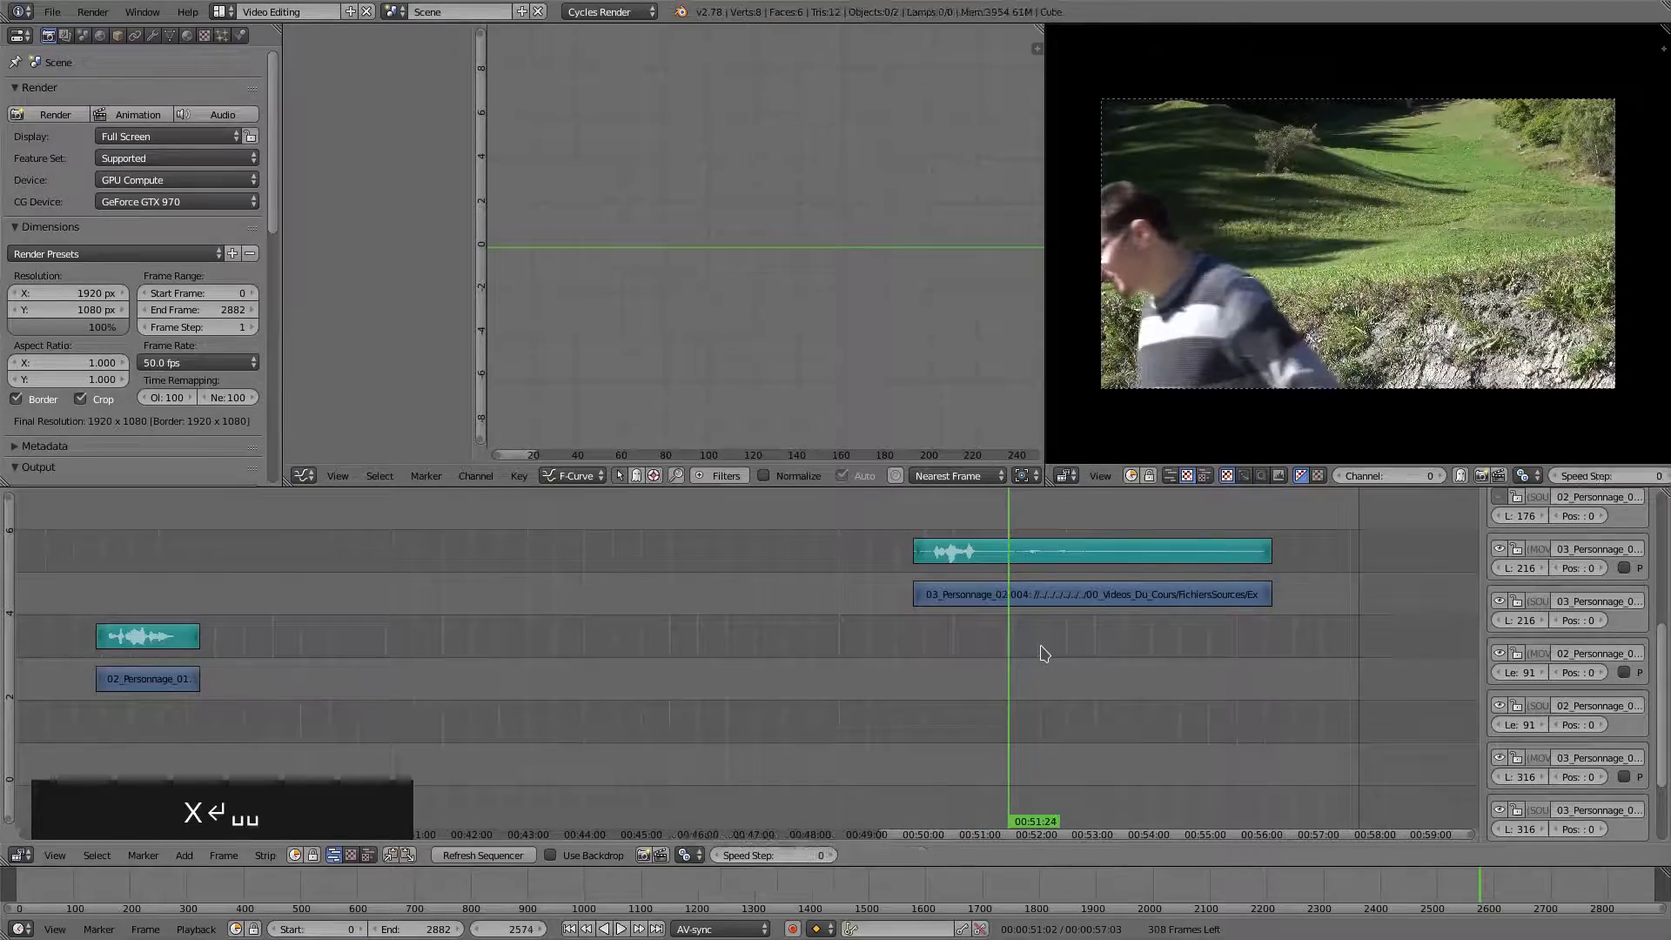
pyautogui.press('space')
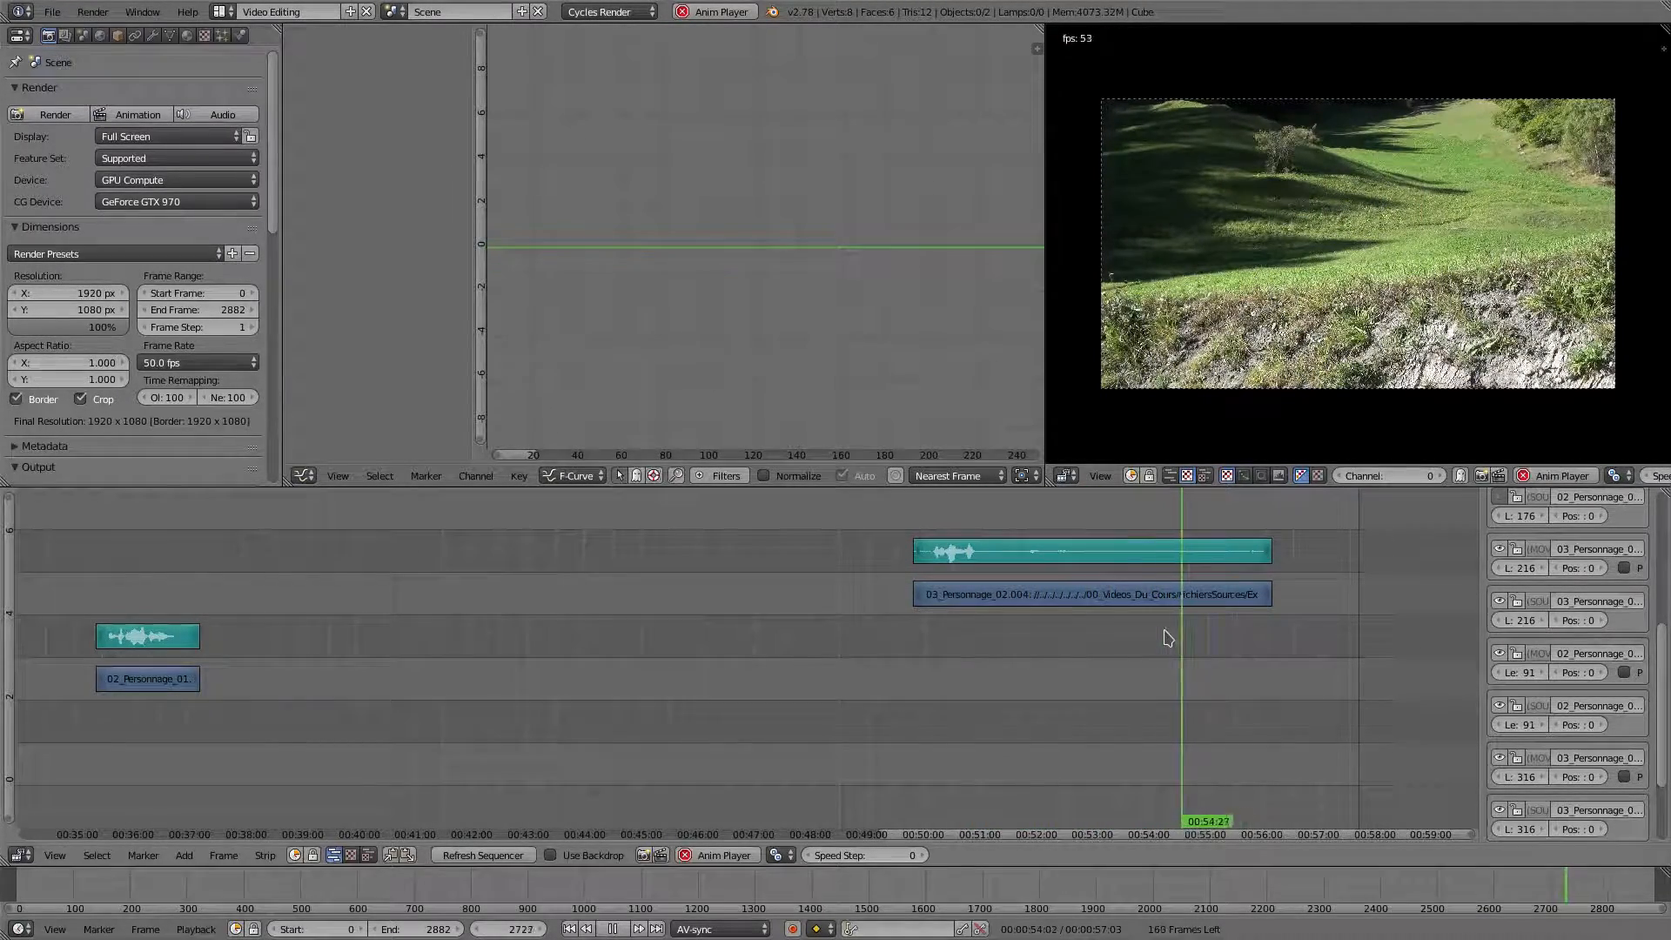
pyautogui.press('space')
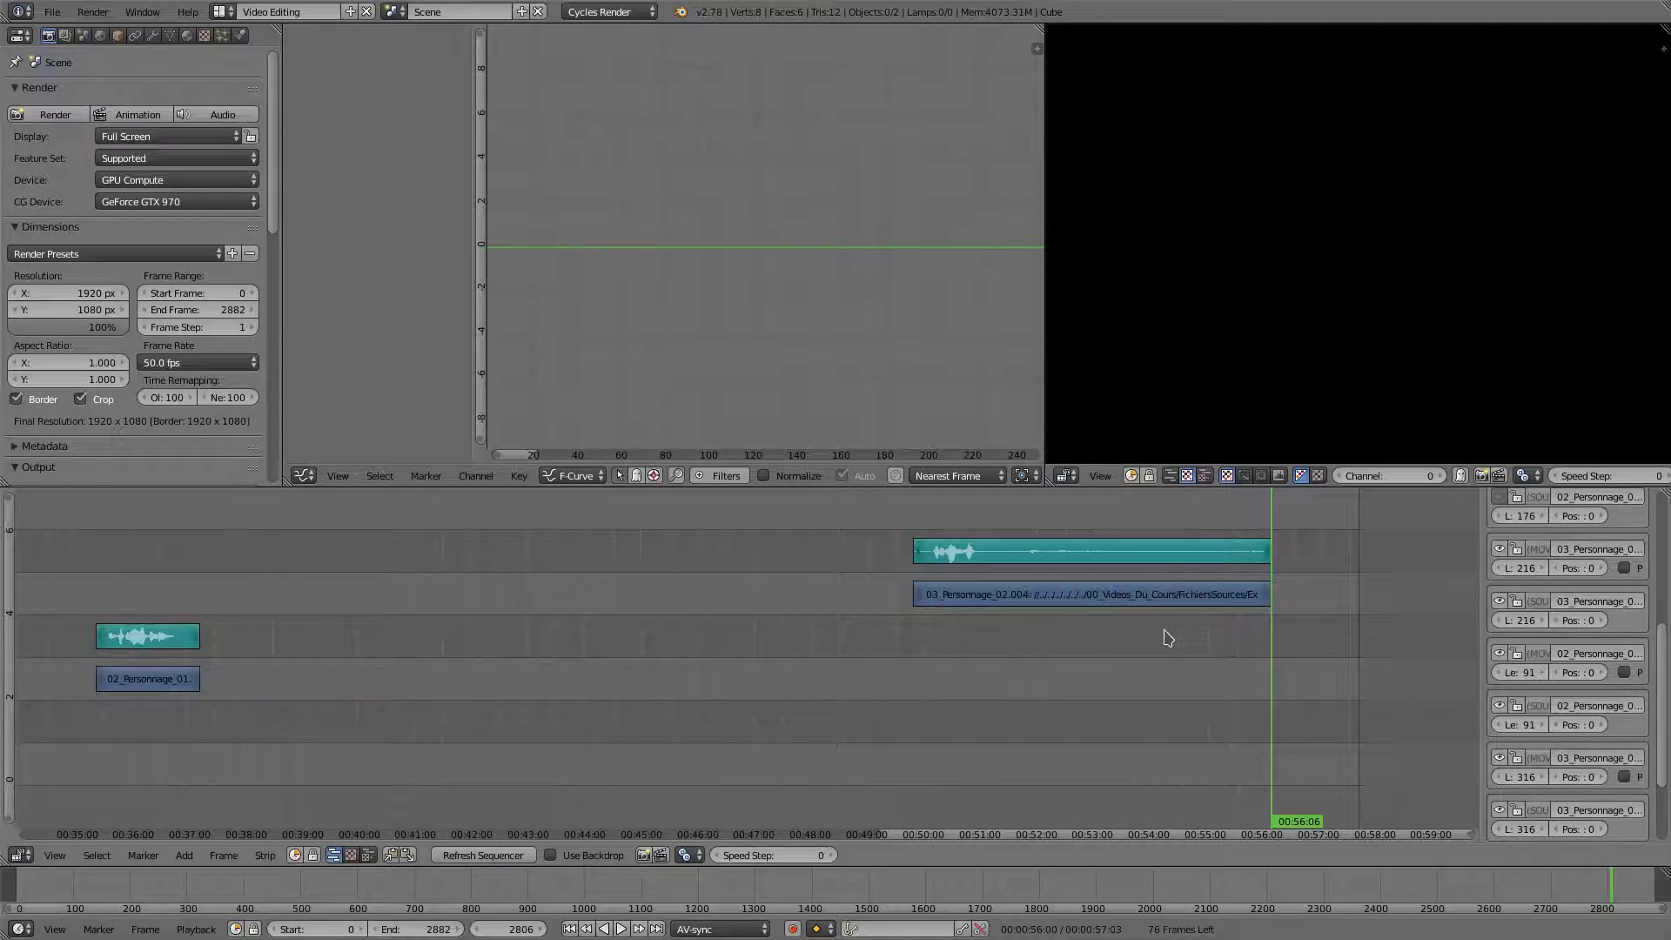
# Unmute the sound strip of the first 02_Personnage_01 passage
pyautogui.keyDown('ctrl'); pyautogui.moveTo(1168, 638); pyautogui.dragTo(819, 702, button='middle'); pyautogui.keyUp('ctrl')
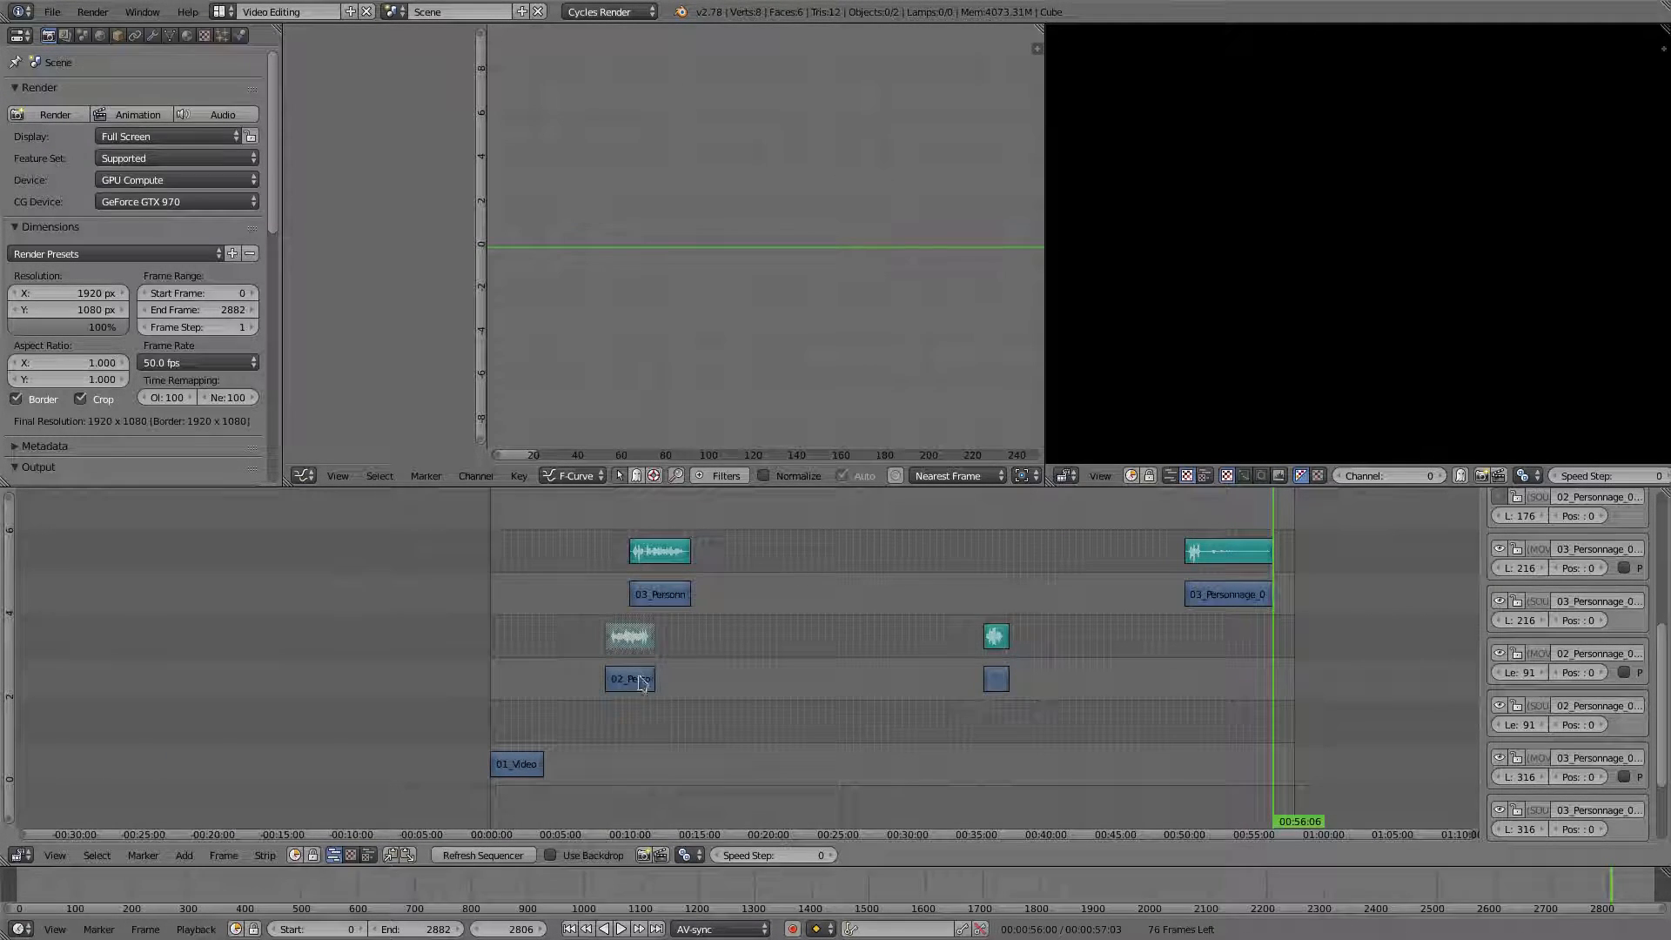
pyautogui.rightClick(631, 645)
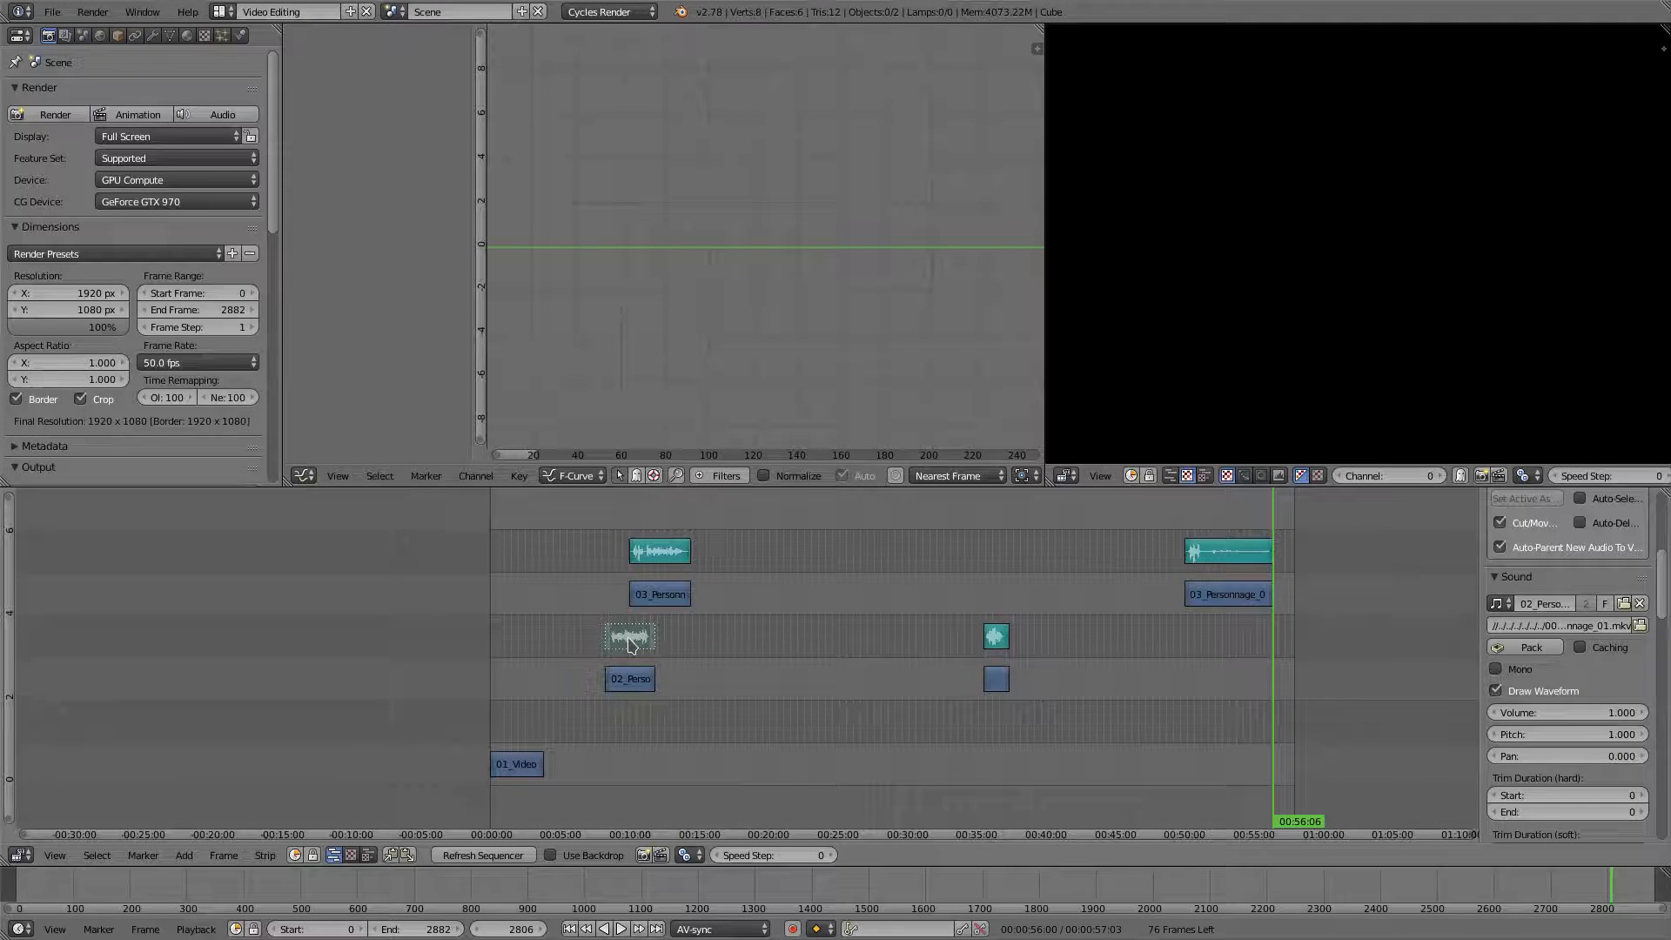
pyautogui.hotkey('alt', 'h')
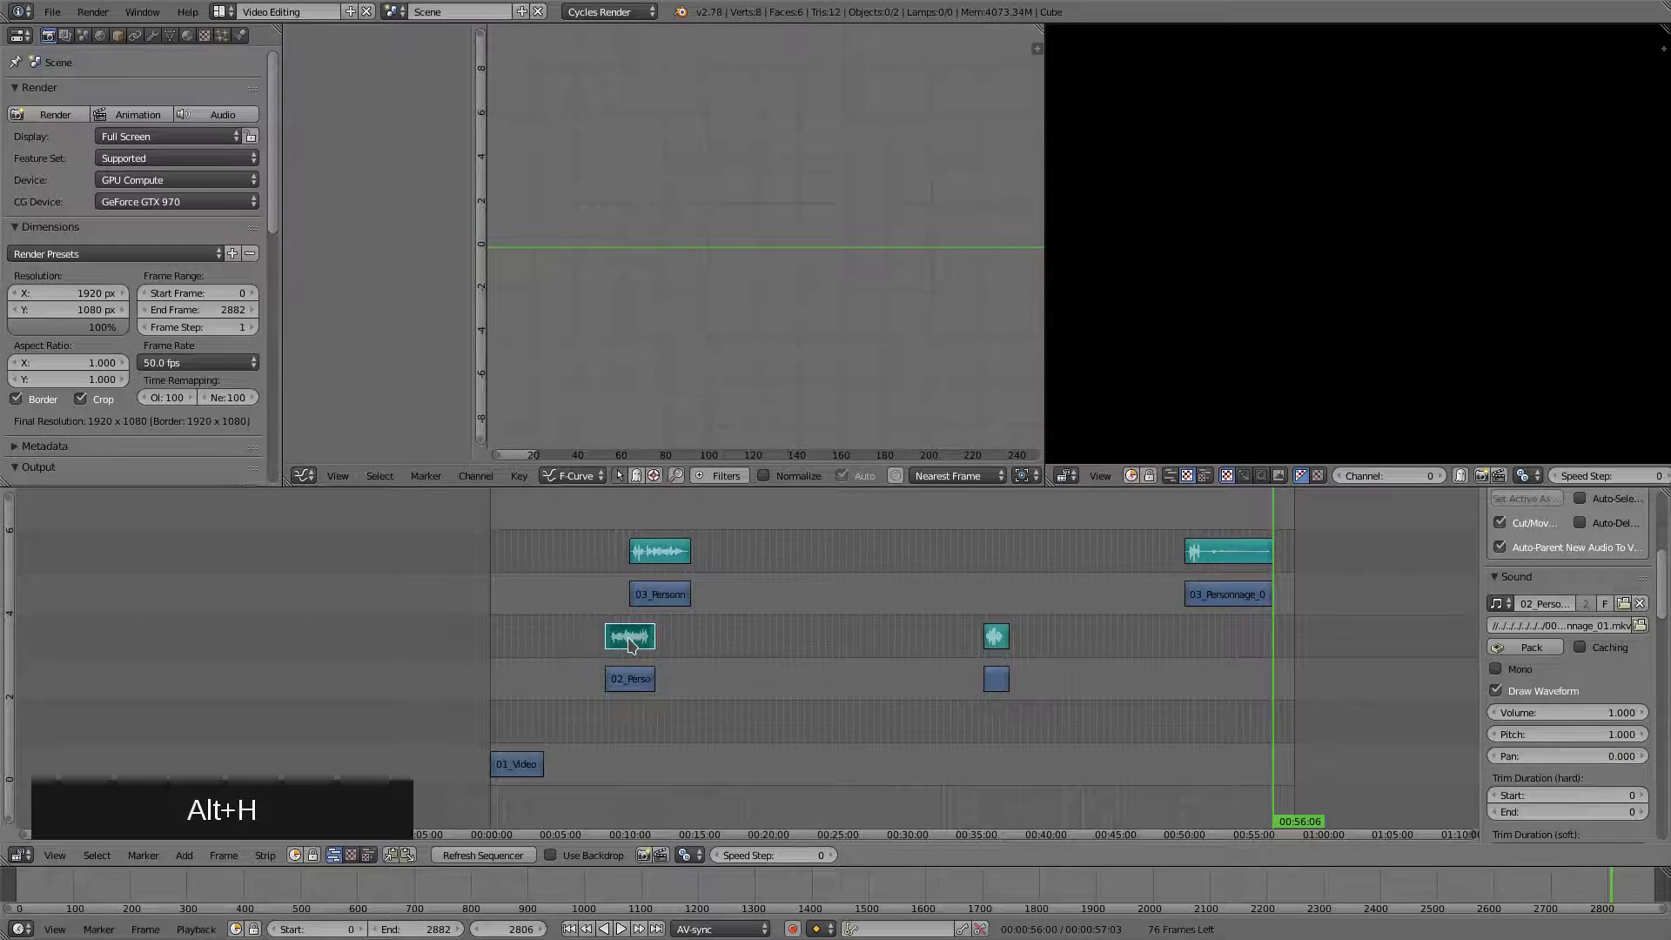
# Move the first 02_Personnage_01 video and sound down two channels, placing the video directly after 01_Video_PlanLarge at frame 190
pyautogui.rightClick(630, 675)
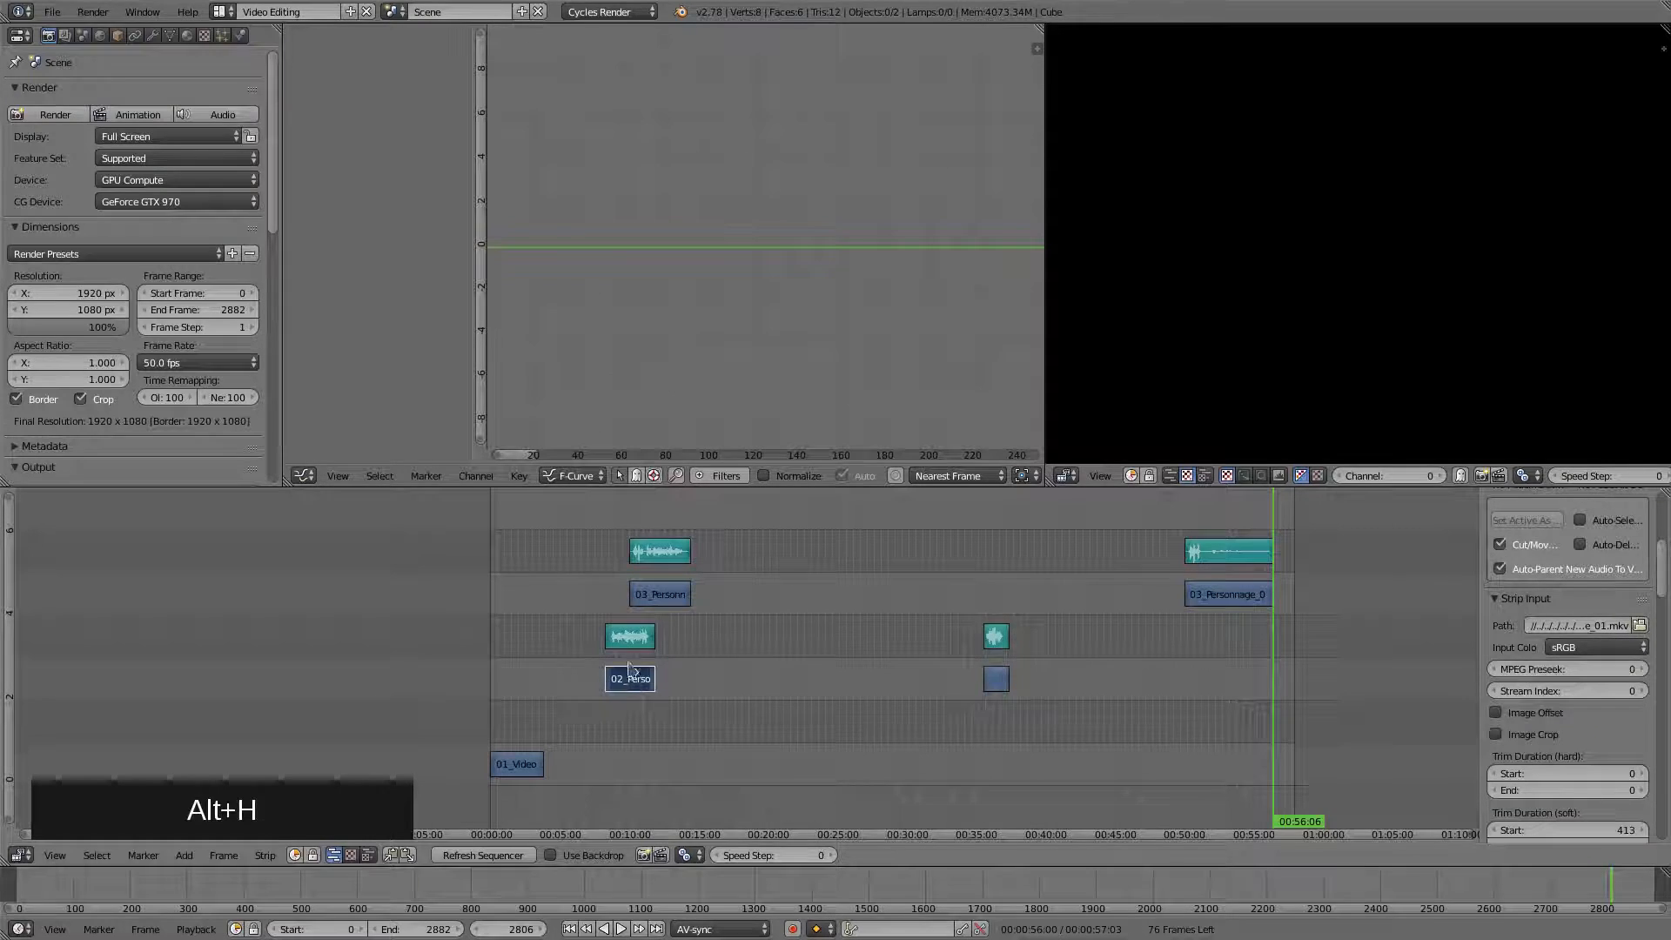
pyautogui.rightClick(632, 637)
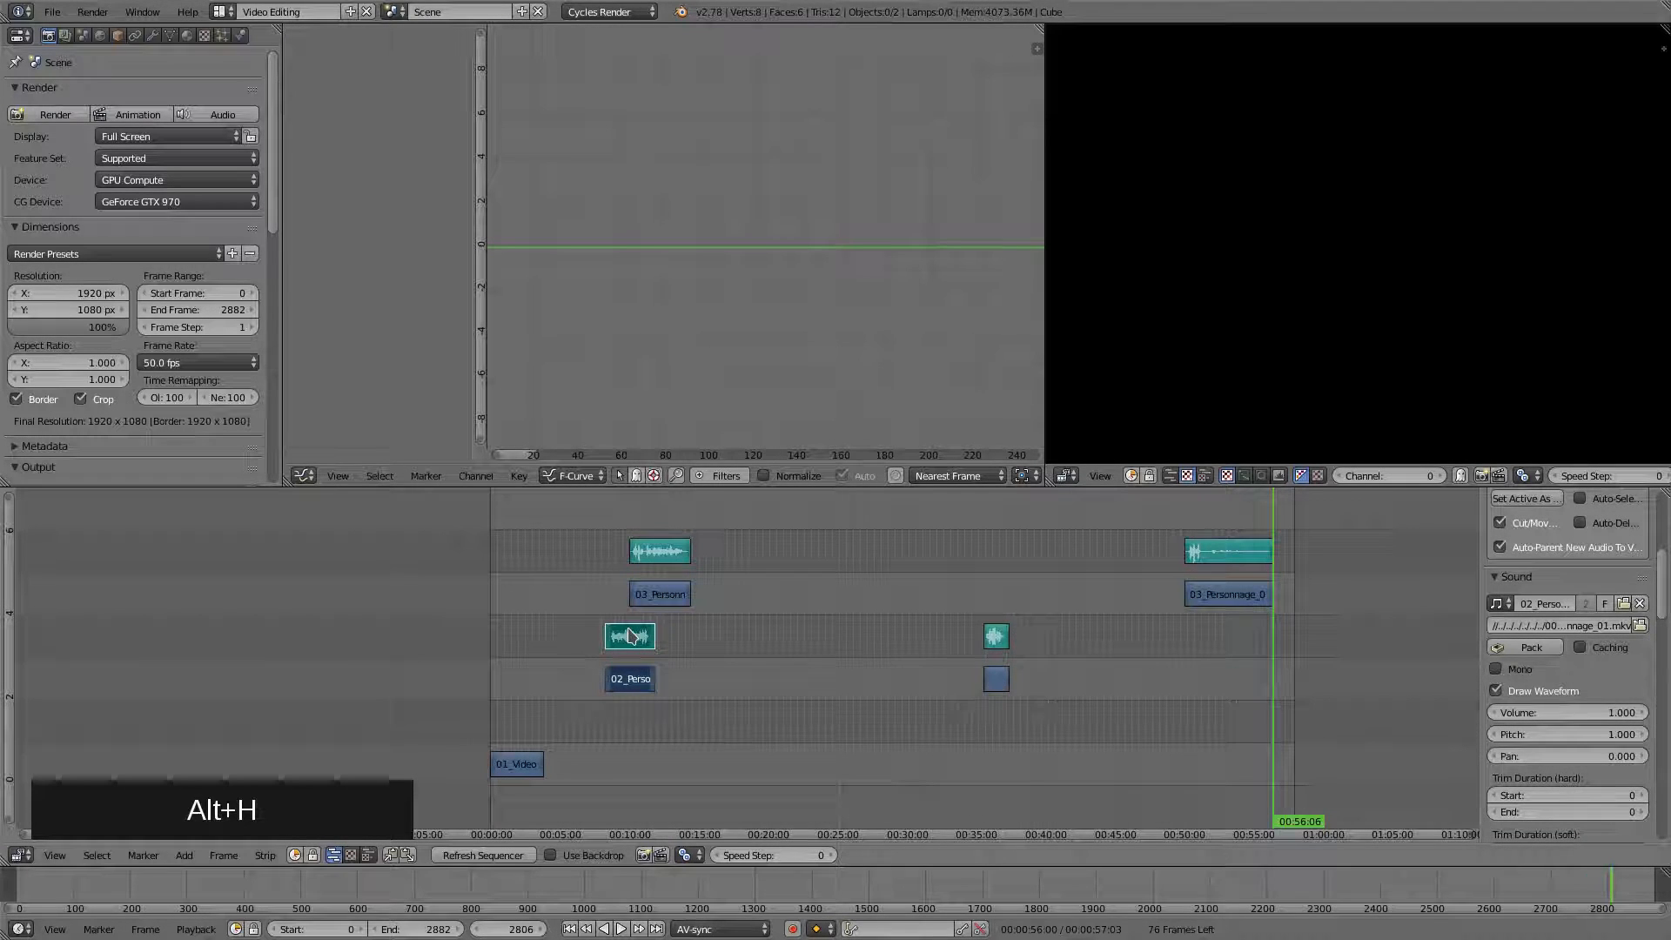
pyautogui.rightClick(630, 681)
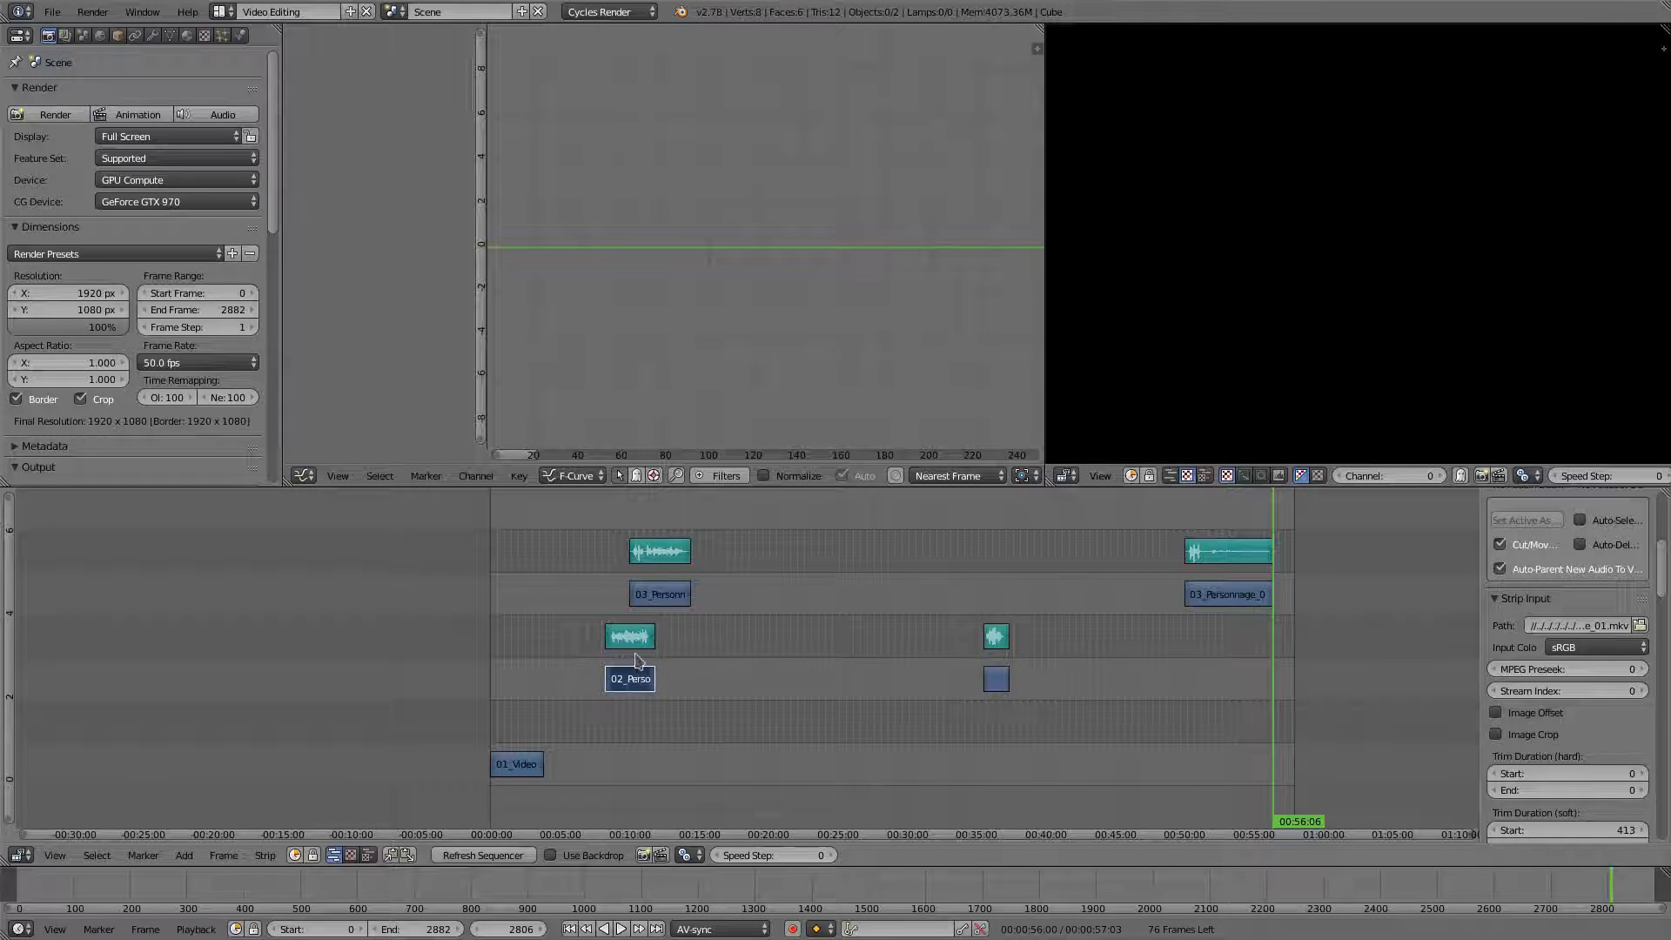
pyautogui.rightClick(639, 648)
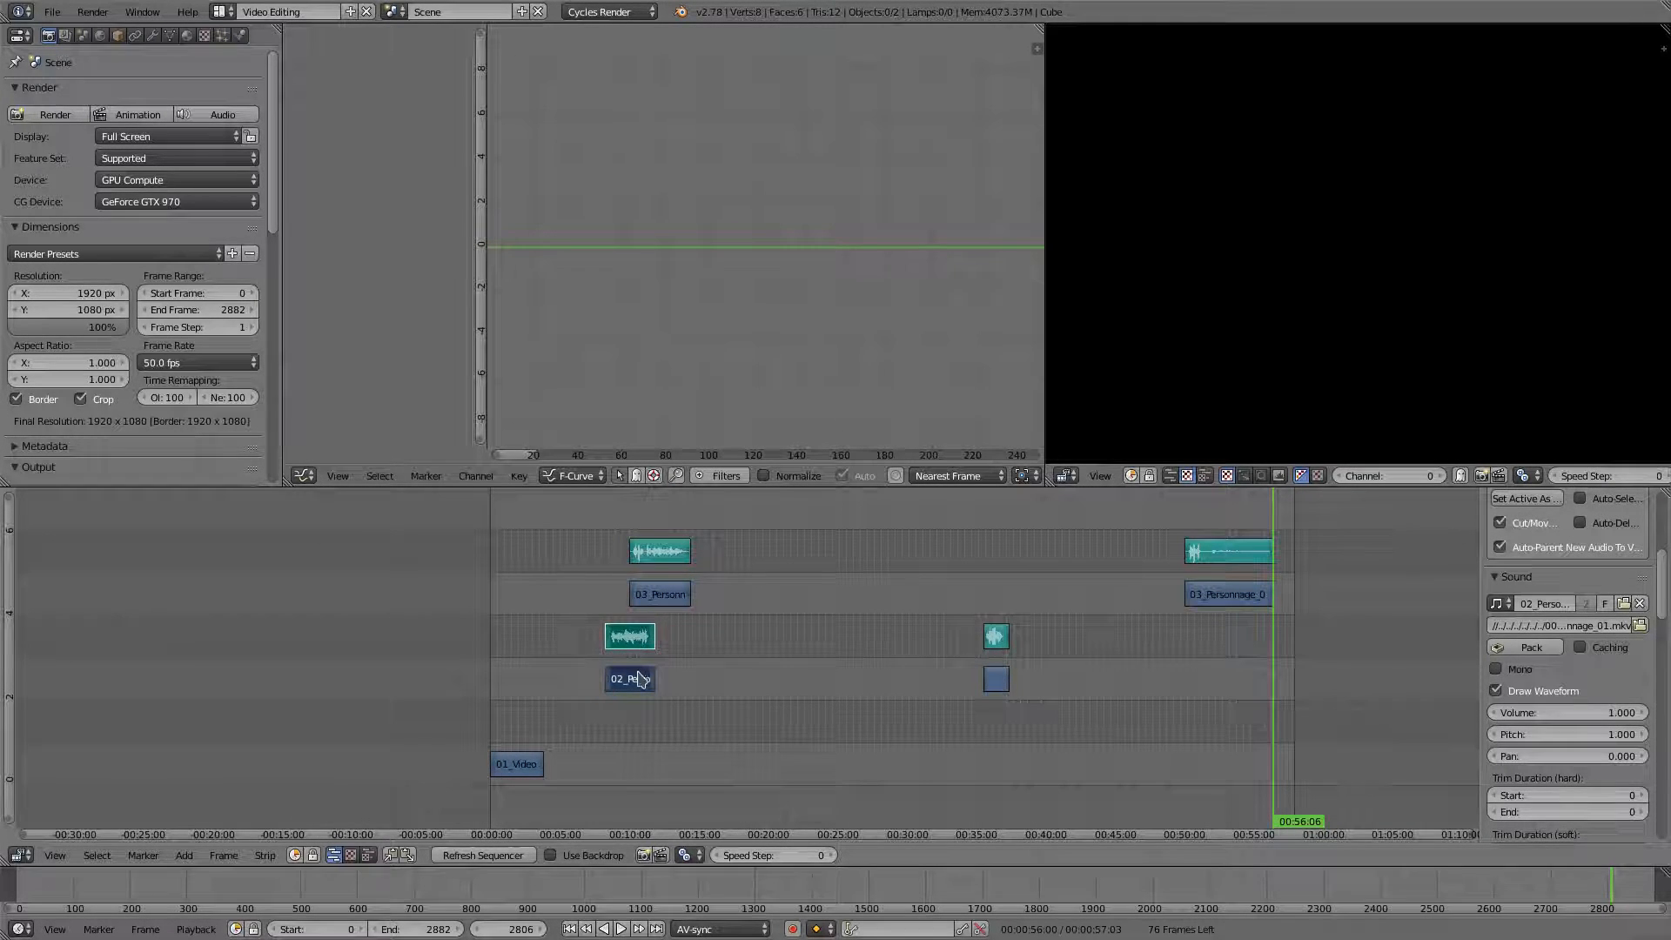
pyautogui.press('g')
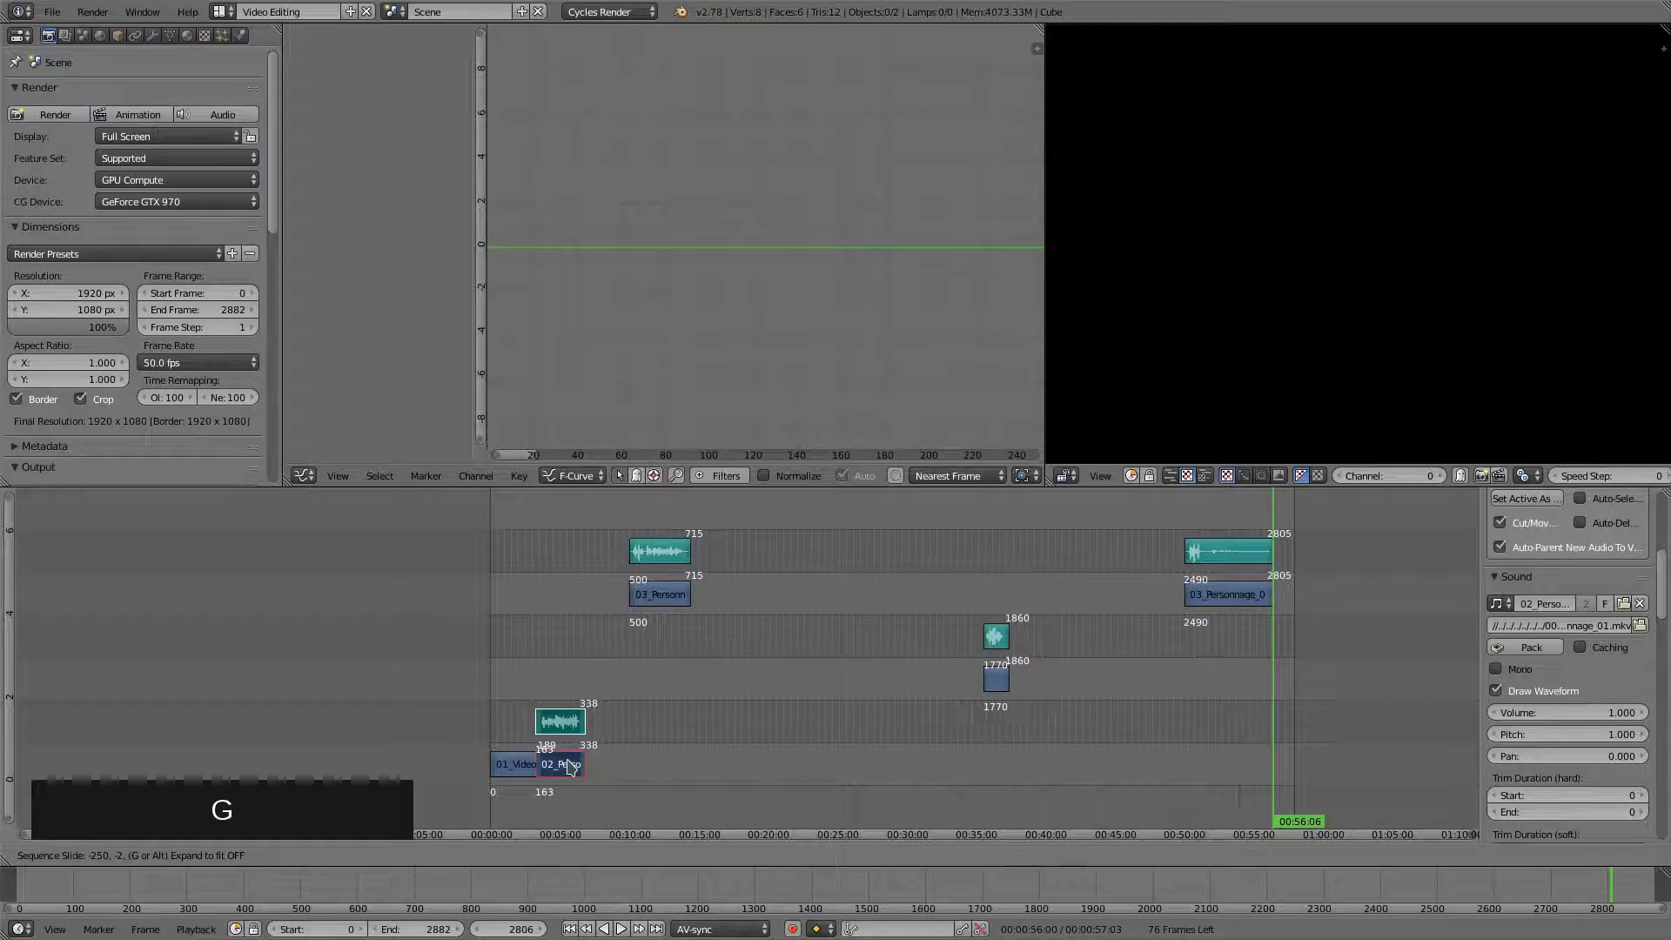
pyautogui.click(575, 767)
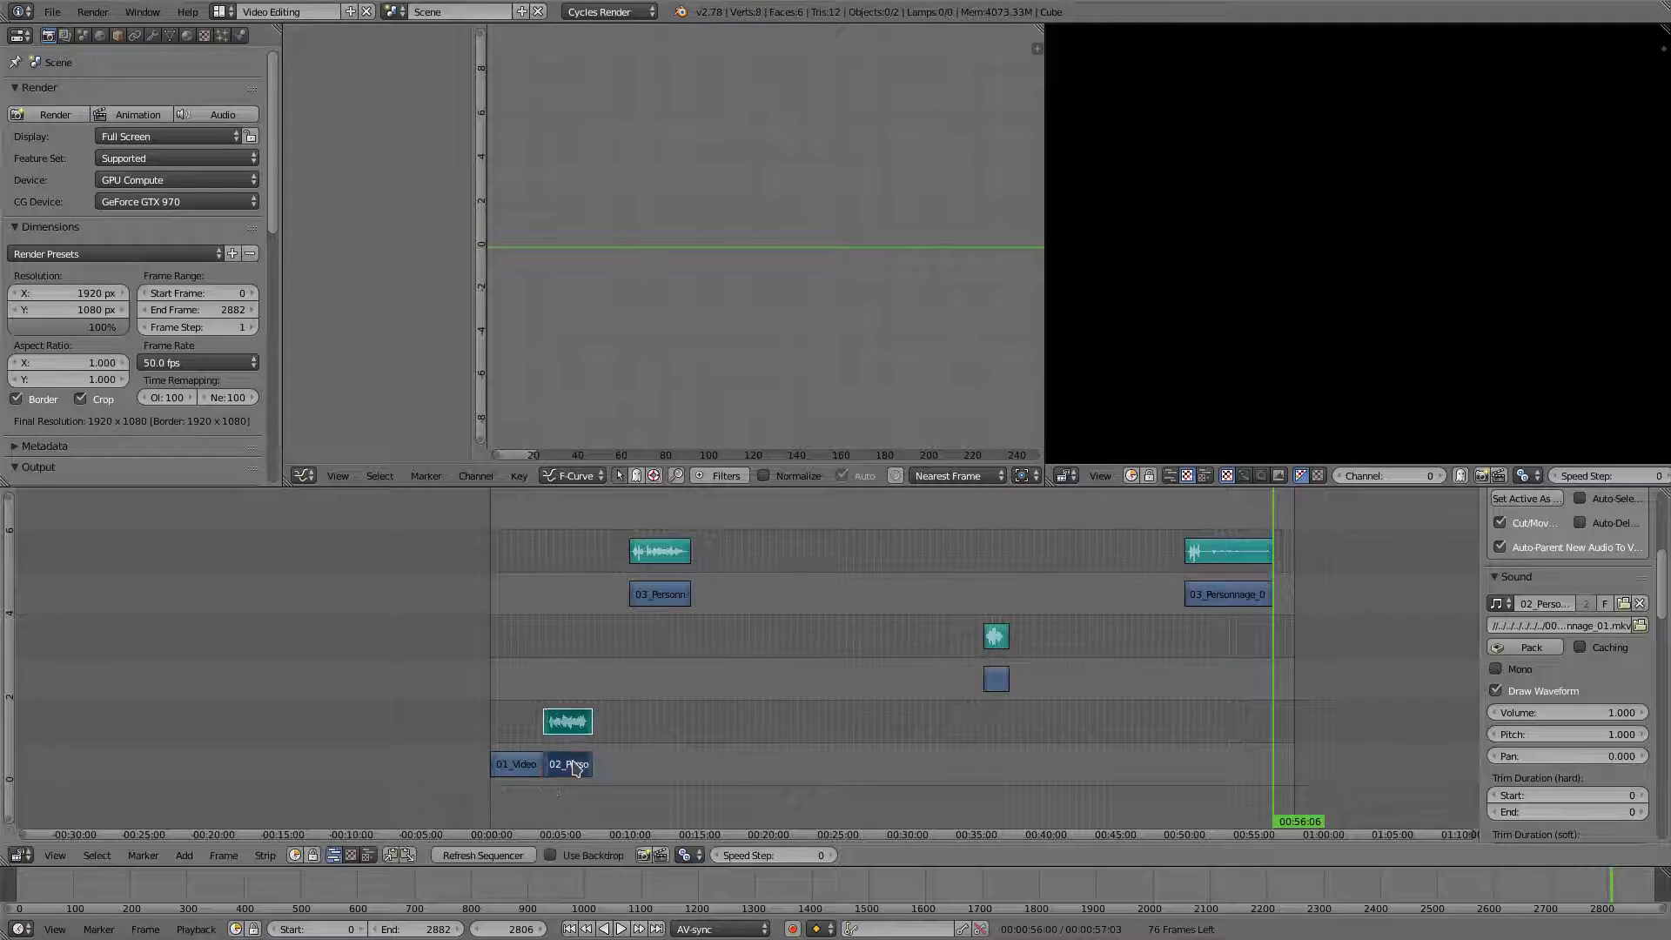
pyautogui.rightClick(521, 769)
pyautogui.rightClick(579, 772)
pyautogui.keyDown('shift'); pyautogui.rightClick(579, 726); pyautogui.keyUp('shift')
pyautogui.press('g')
pyautogui.press('y')
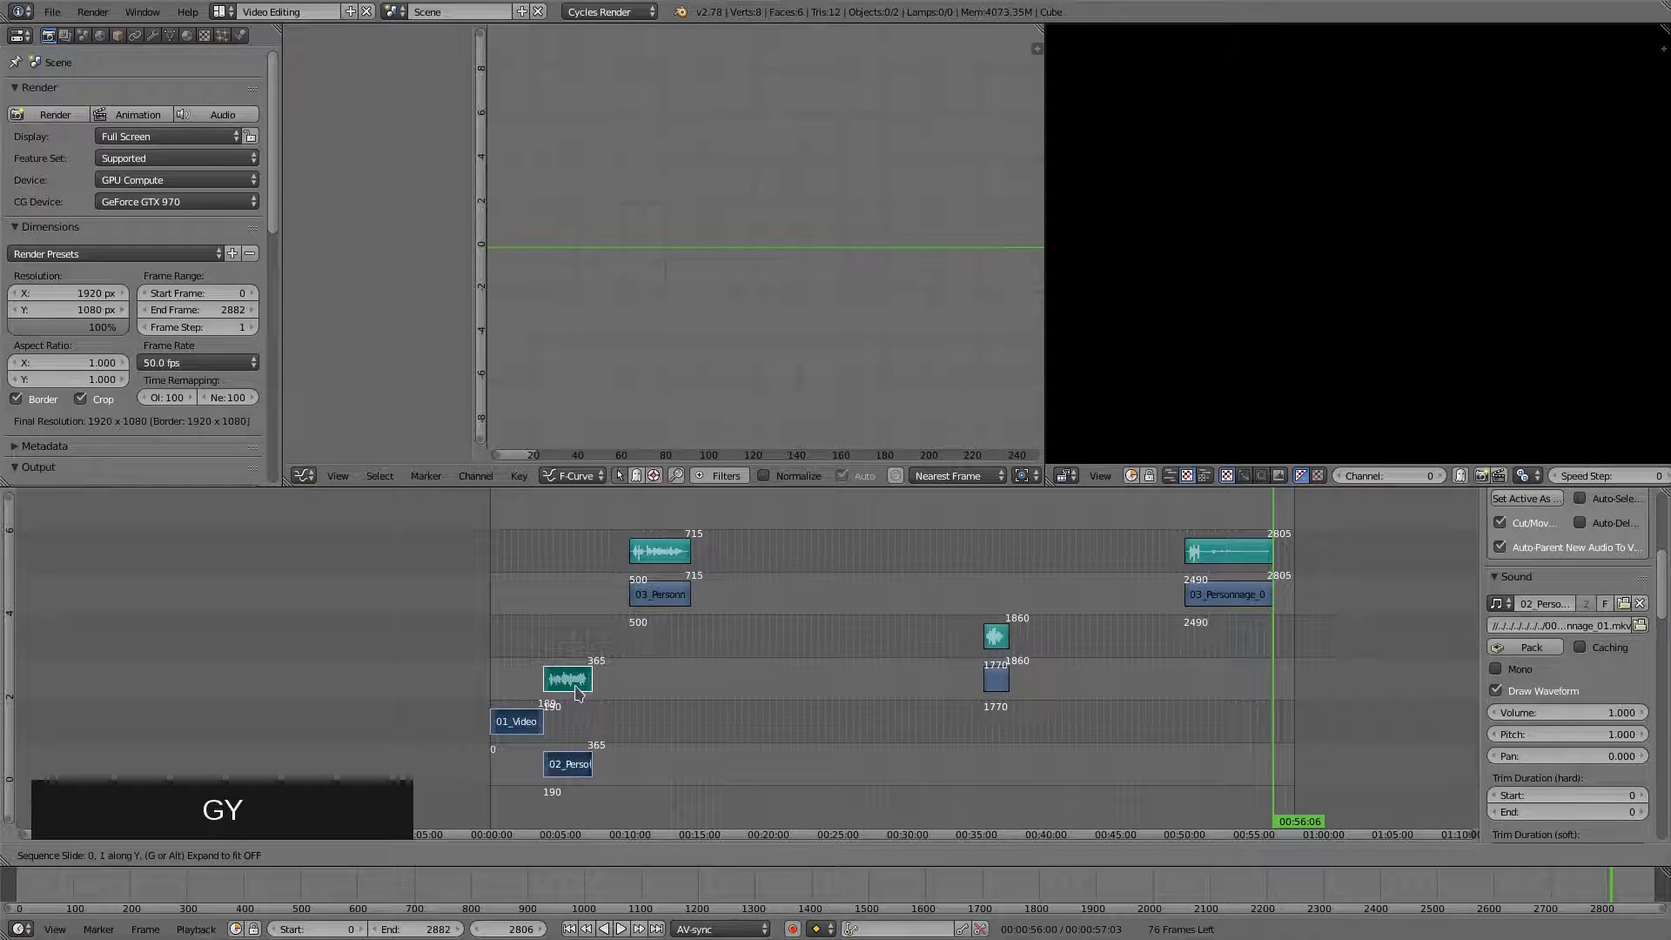
pyautogui.rightClick(577, 690)
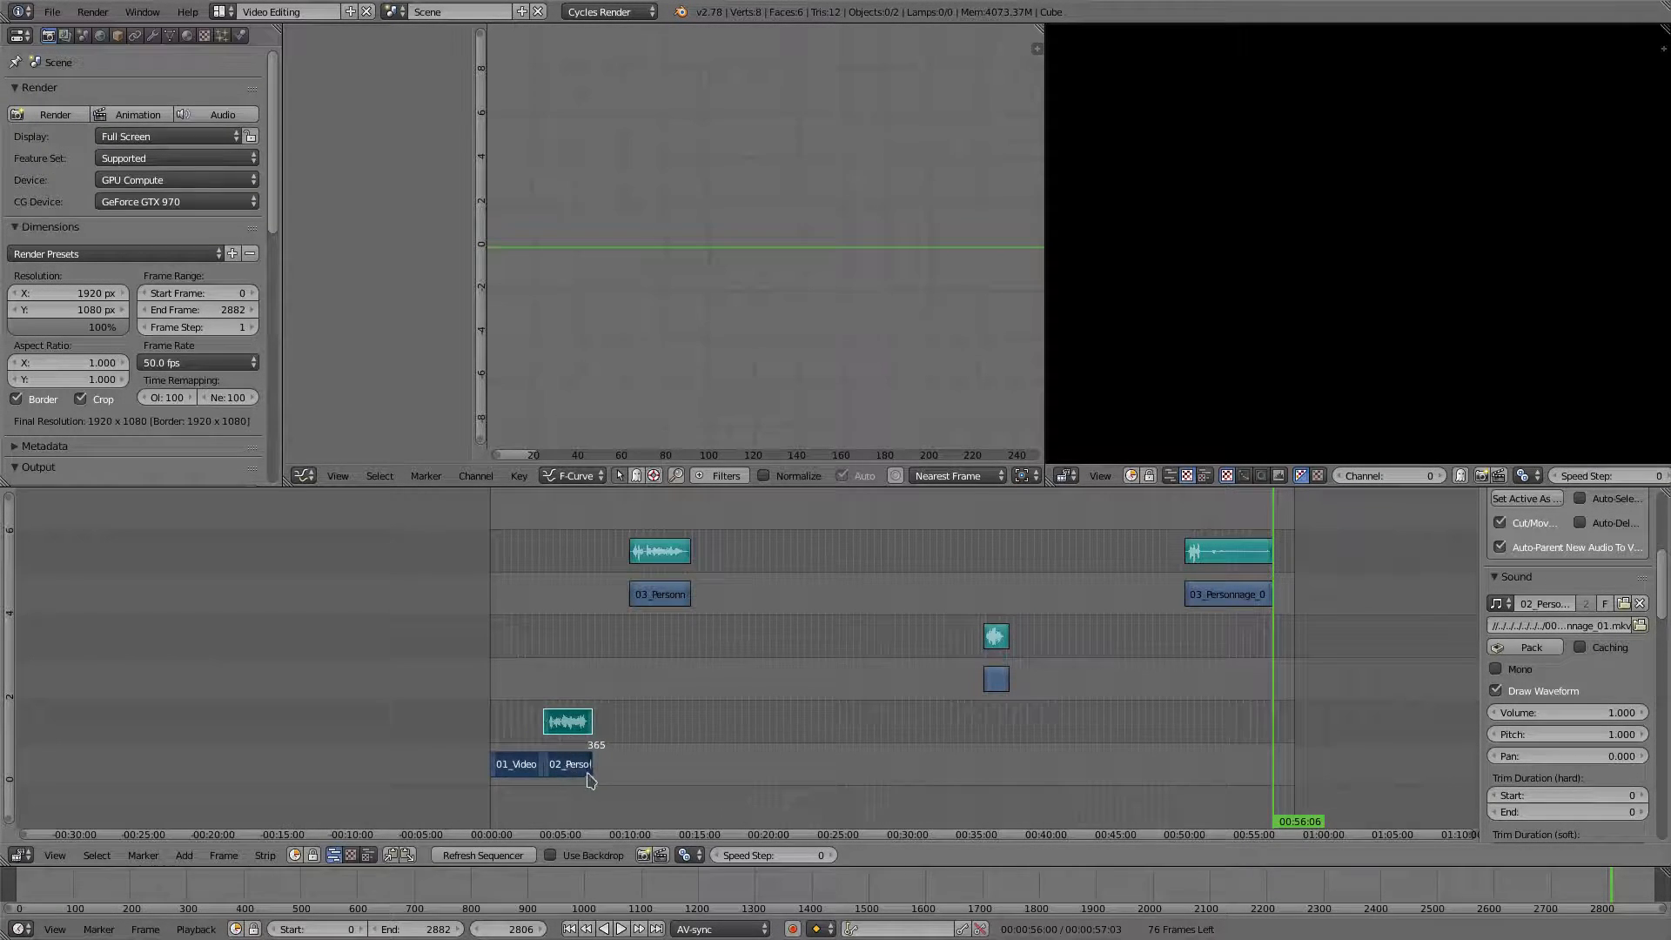
# Move the 01_Video_PlanLarge strip and the adjoining 02_Personnage_01 video and sound up one channel, keeping their timing
pyautogui.scroll(8, 596, 766)
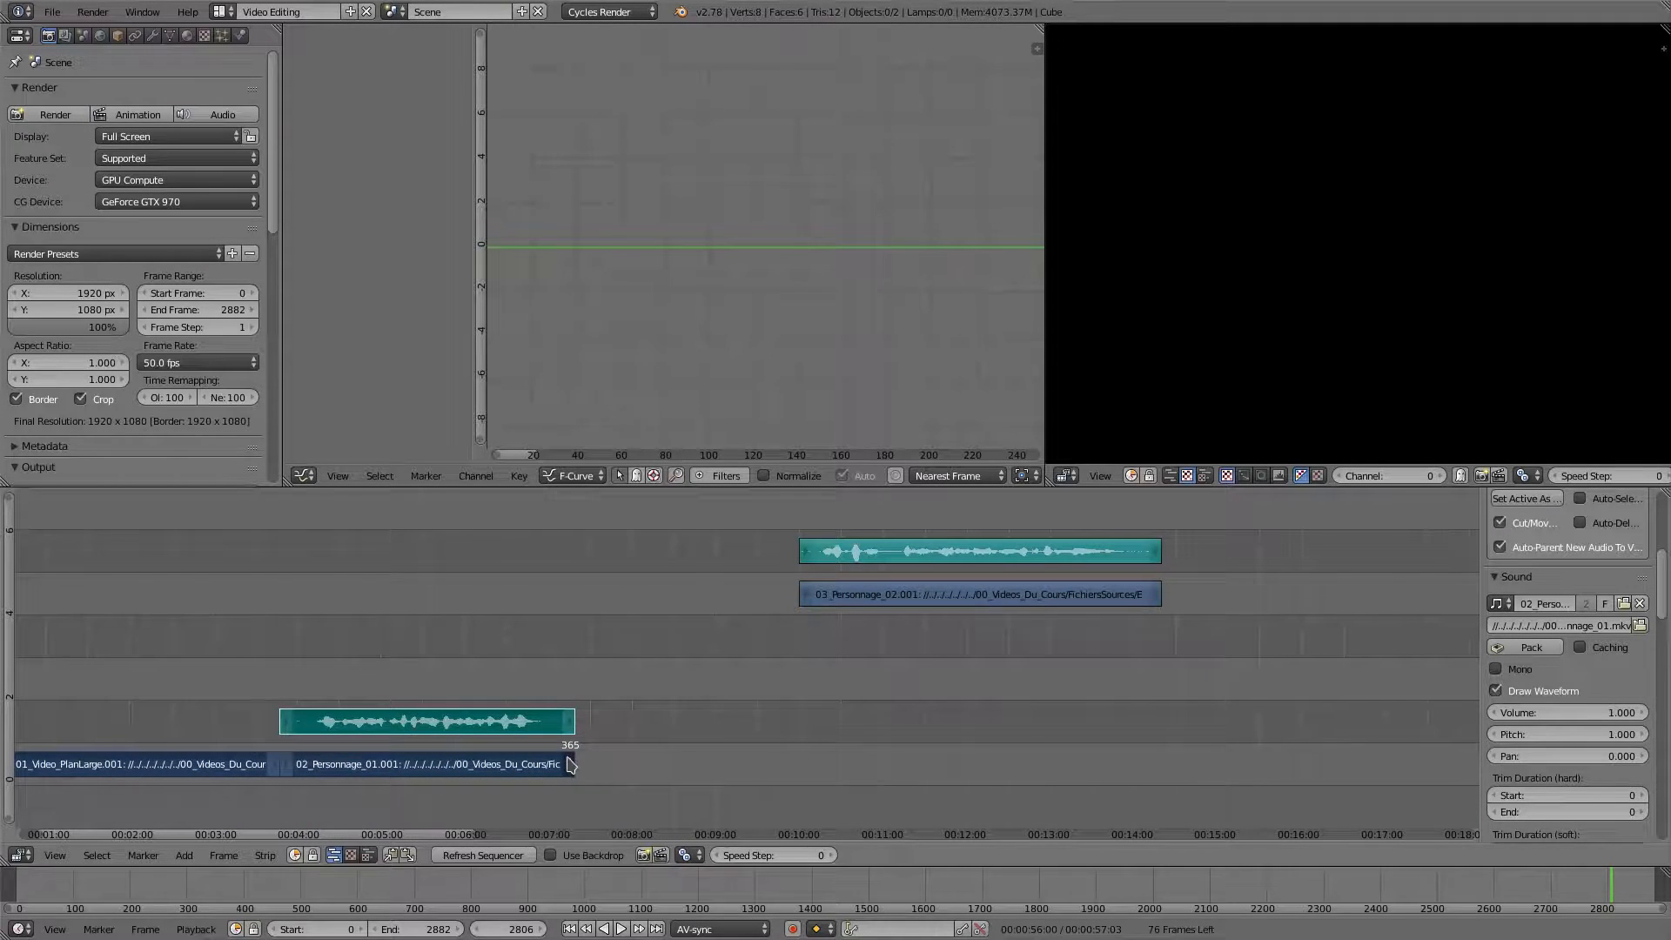
pyautogui.moveTo(664, 776); pyautogui.dragTo(986, 726, button='middle')
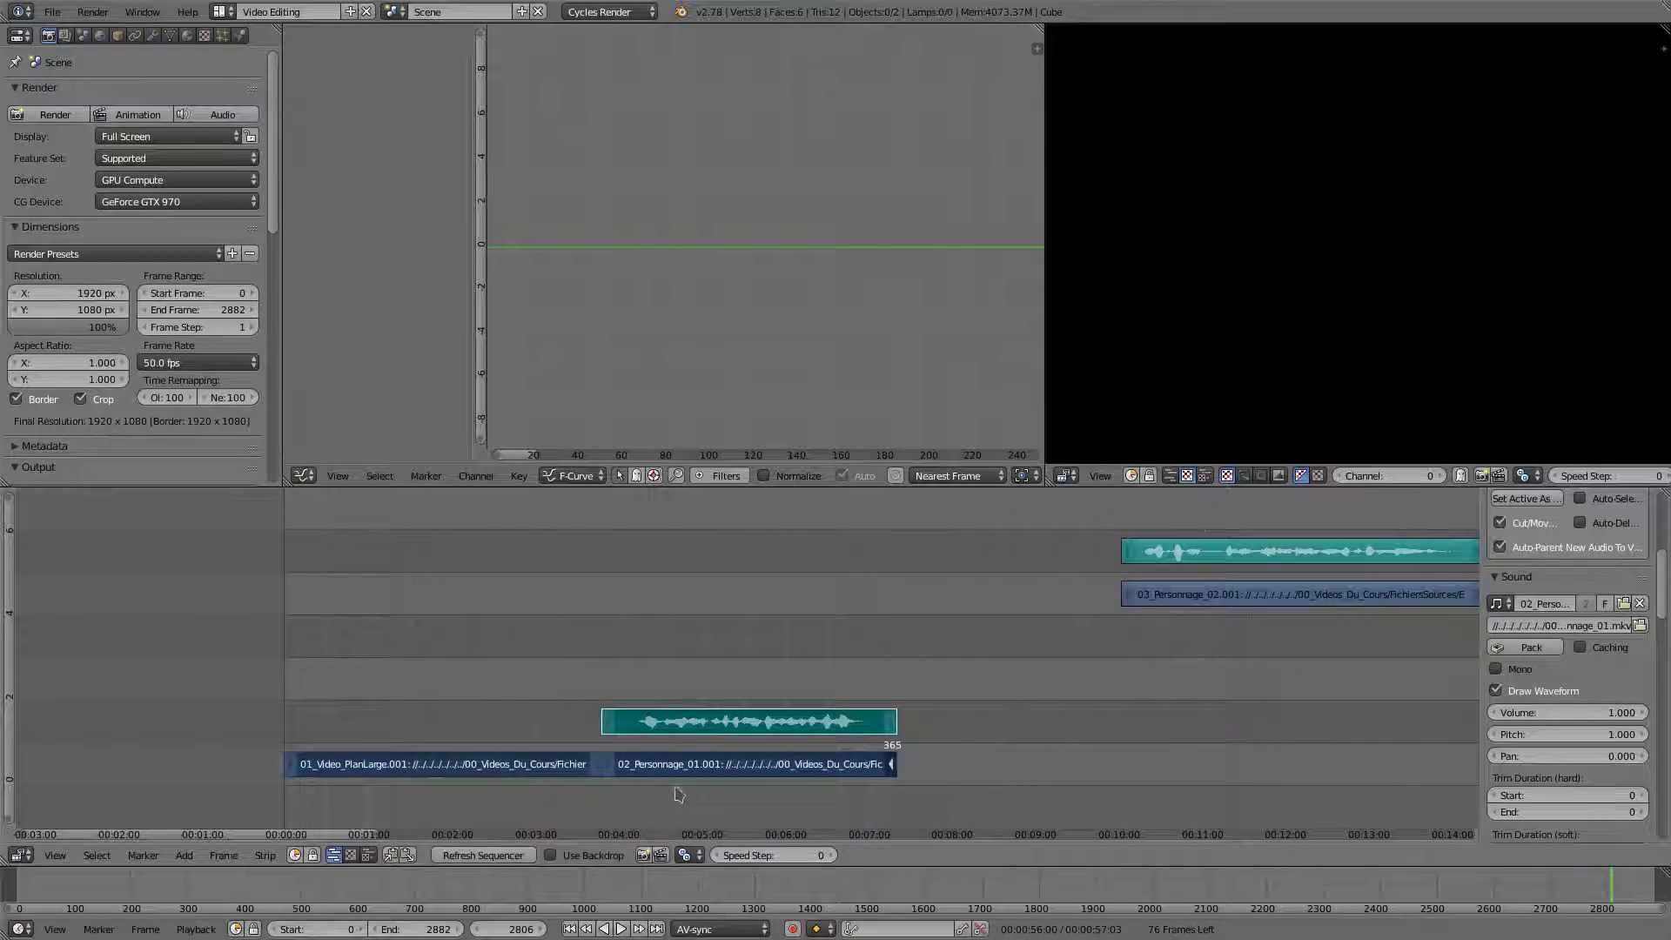
pyautogui.rightClick(752, 772)
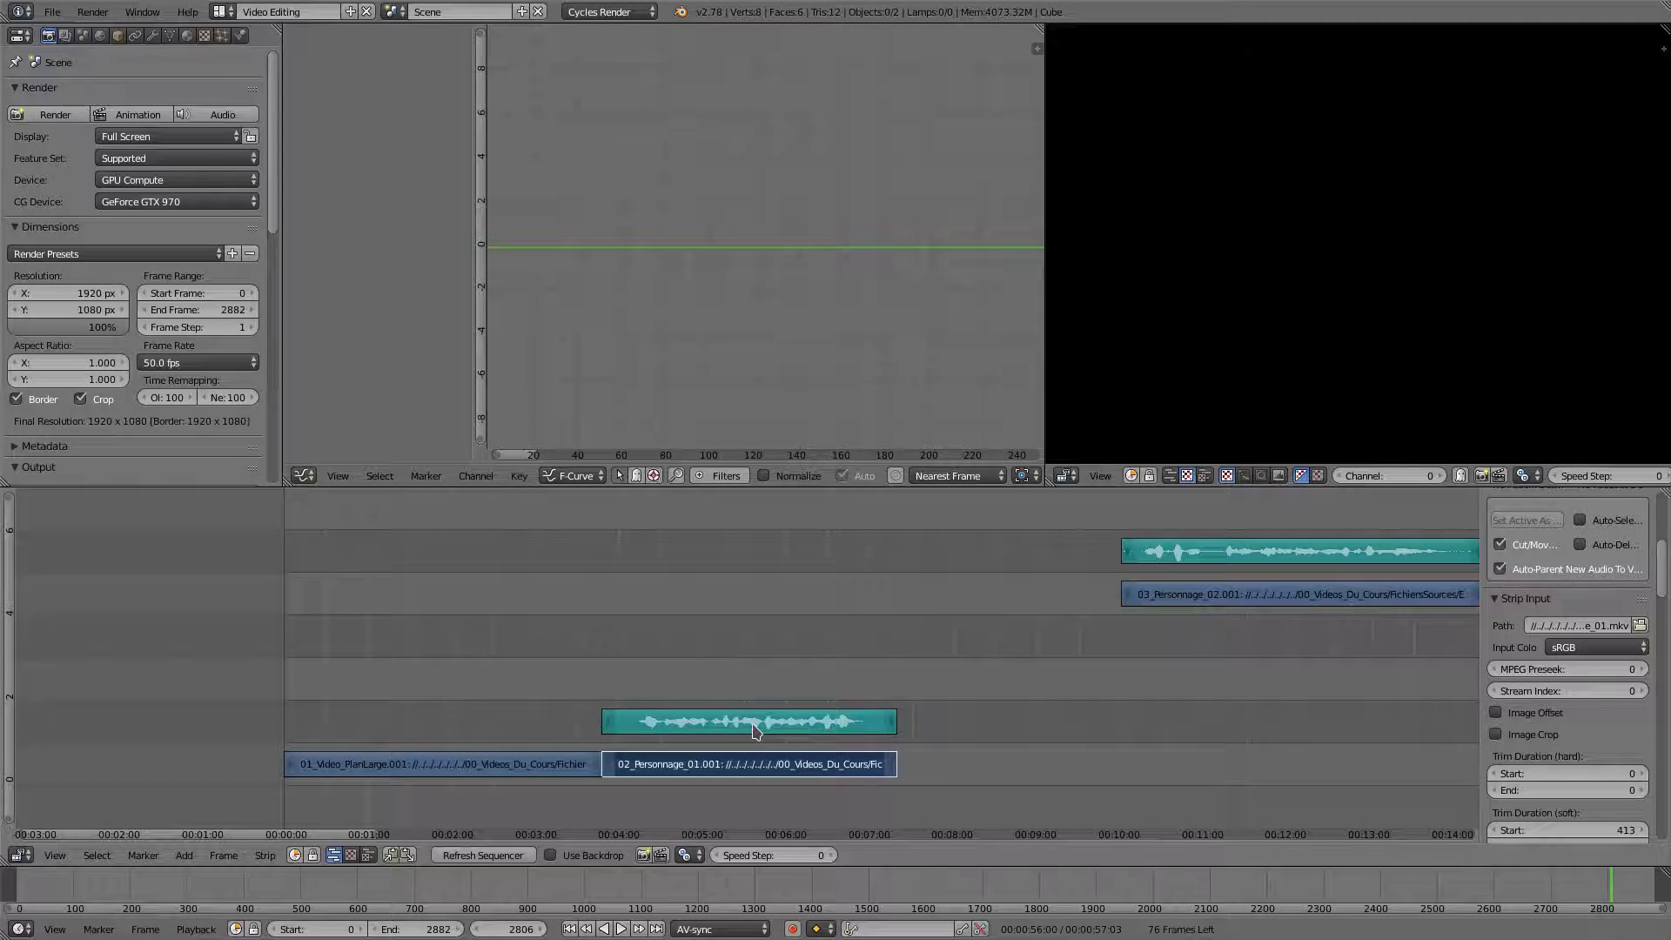
pyautogui.keyDown('shift'); pyautogui.rightClick(444, 779); pyautogui.keyUp('shift')
pyautogui.press('g')
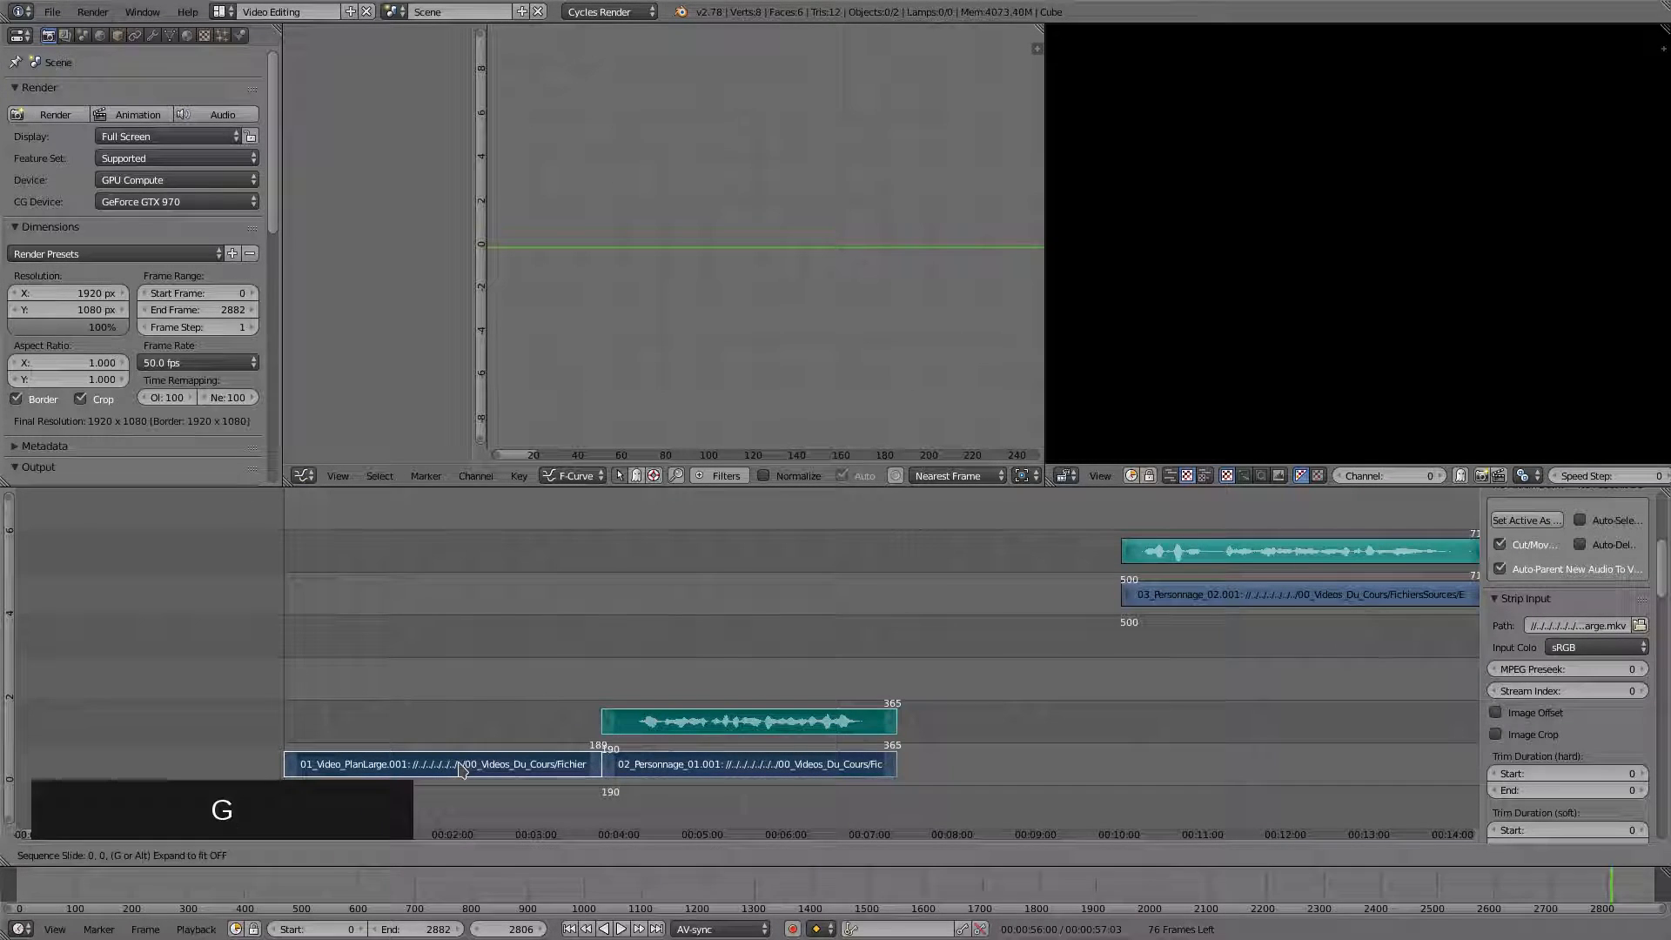
pyautogui.press('y')
pyautogui.click(463, 738)
# Move the first 03_Personnage_02 video and sound down three channels, directly after the first 02_Personnage_01 passage at frame 366
pyautogui.scroll(-7, 1053, 731)
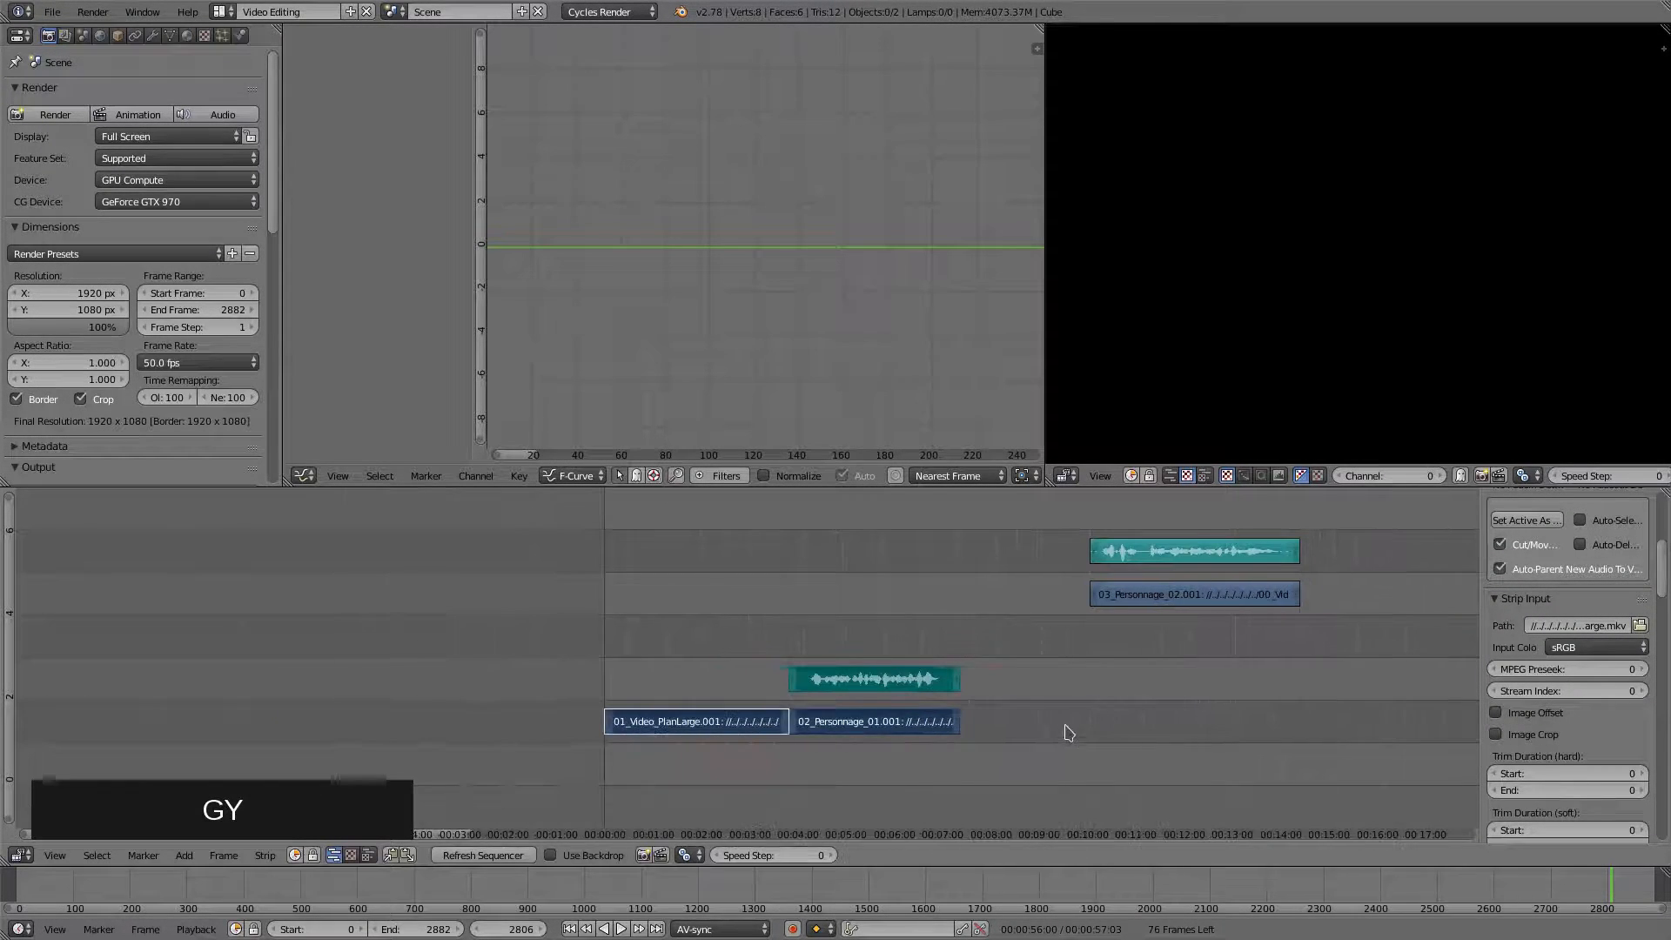
pyautogui.scroll(-5, 1069, 733)
pyautogui.moveTo(1085, 732); pyautogui.dragTo(599, 678, button='middle')
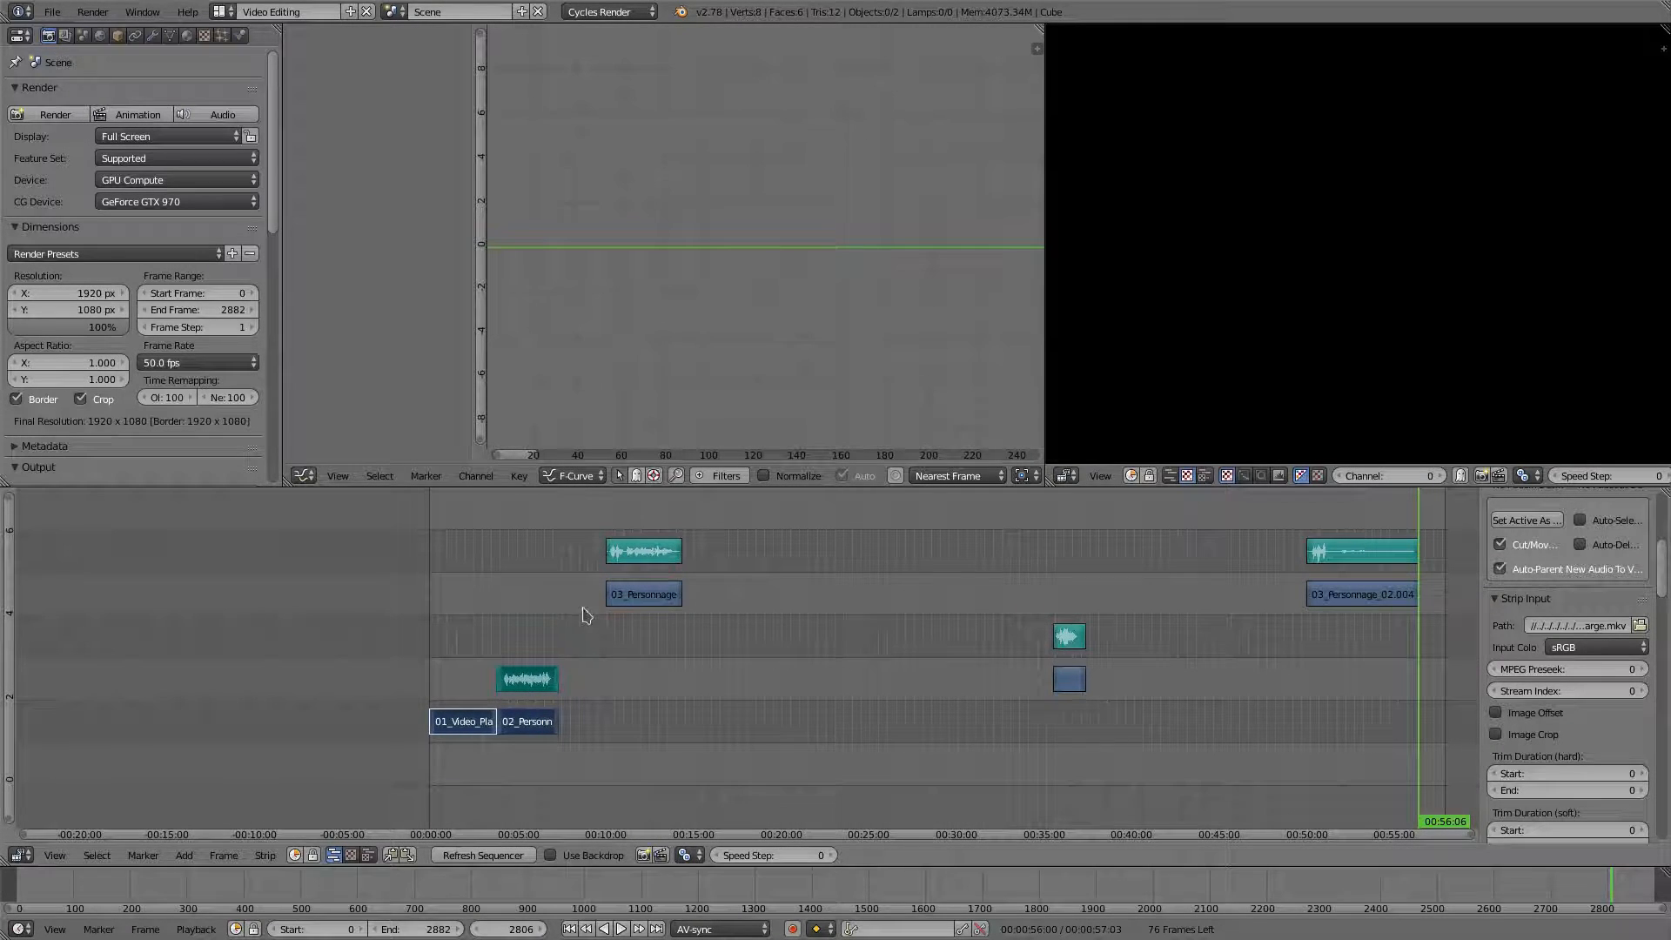
pyautogui.rightClick(652, 603)
pyautogui.rightClick(654, 554)
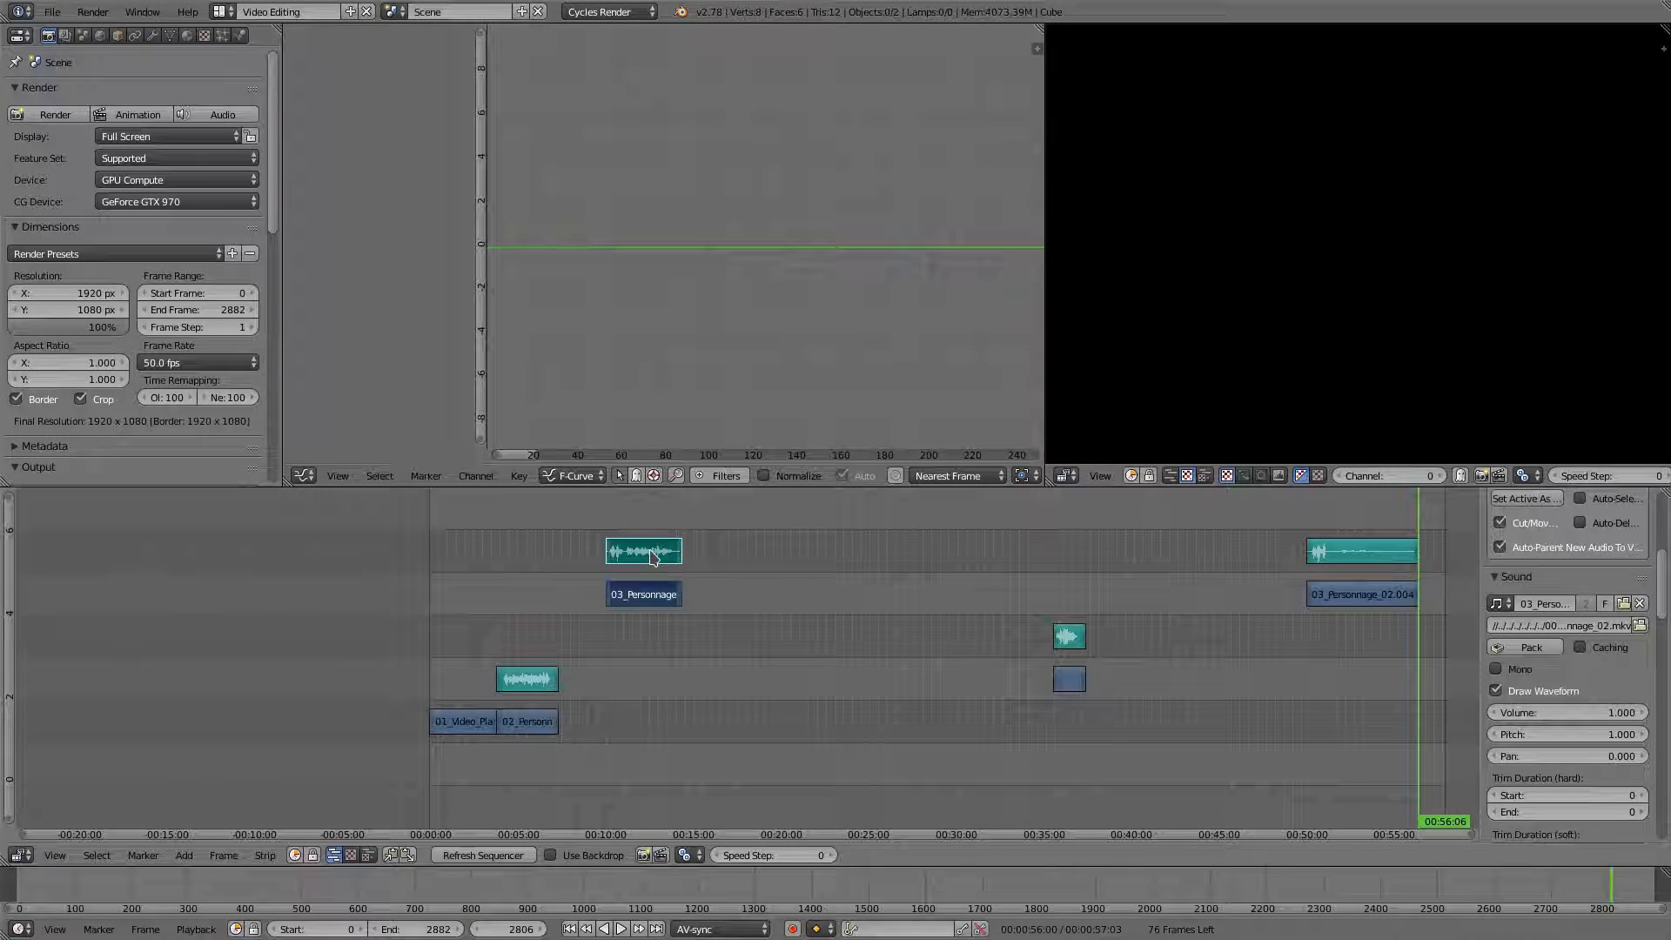
pyautogui.press('g')
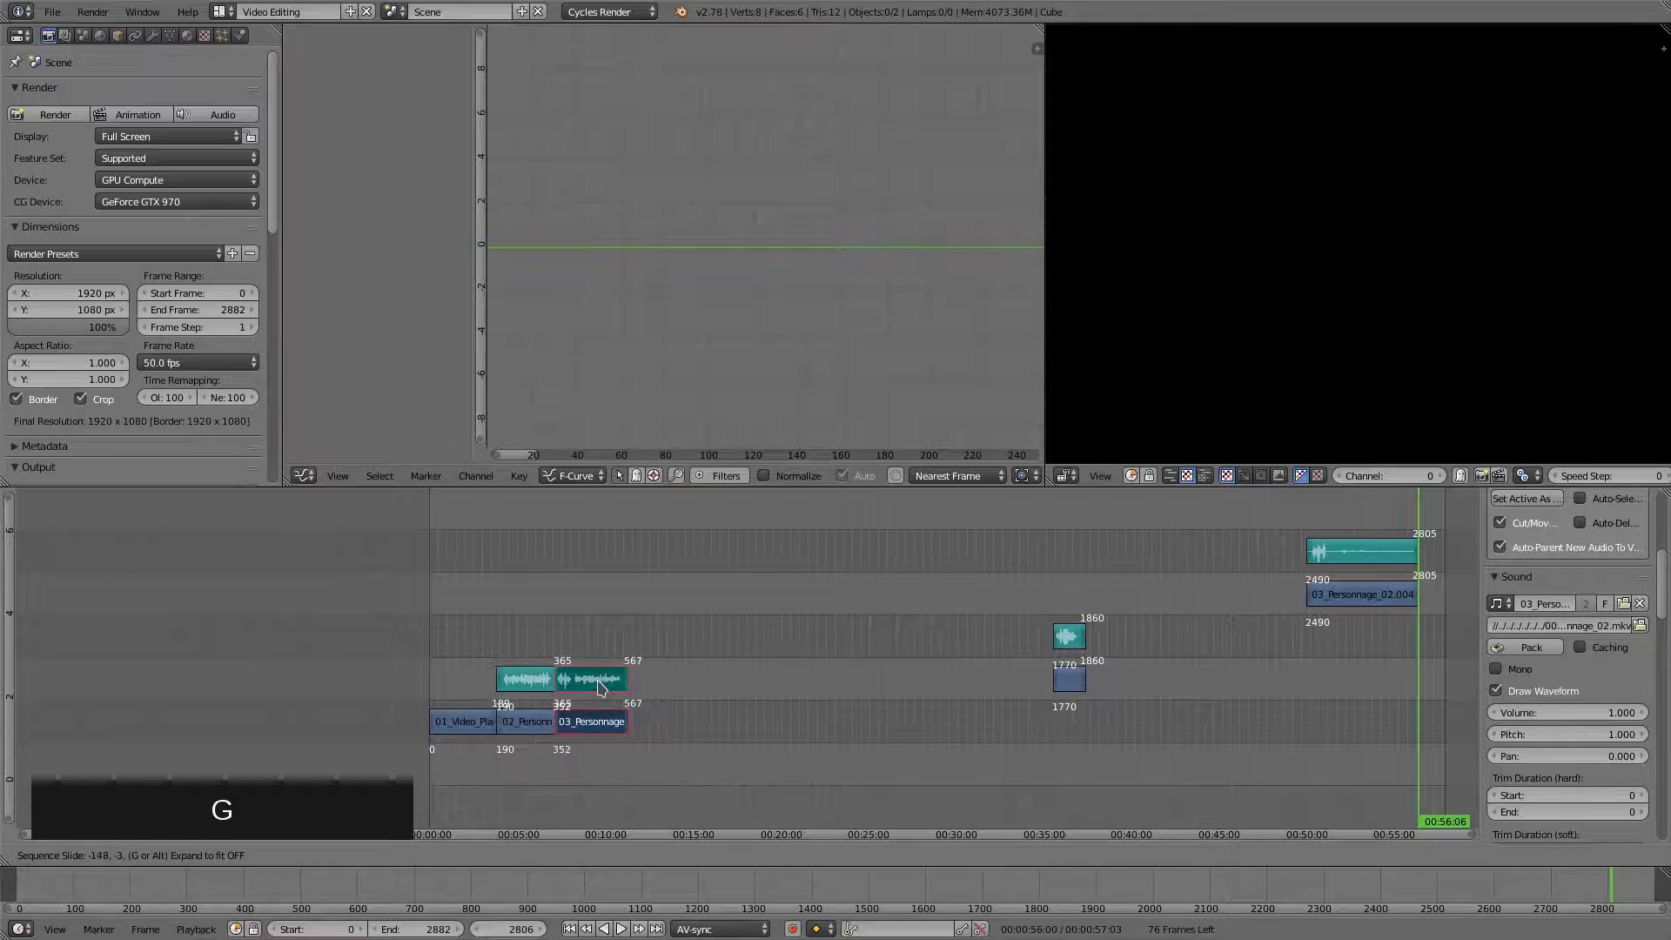
pyautogui.click(608, 687)
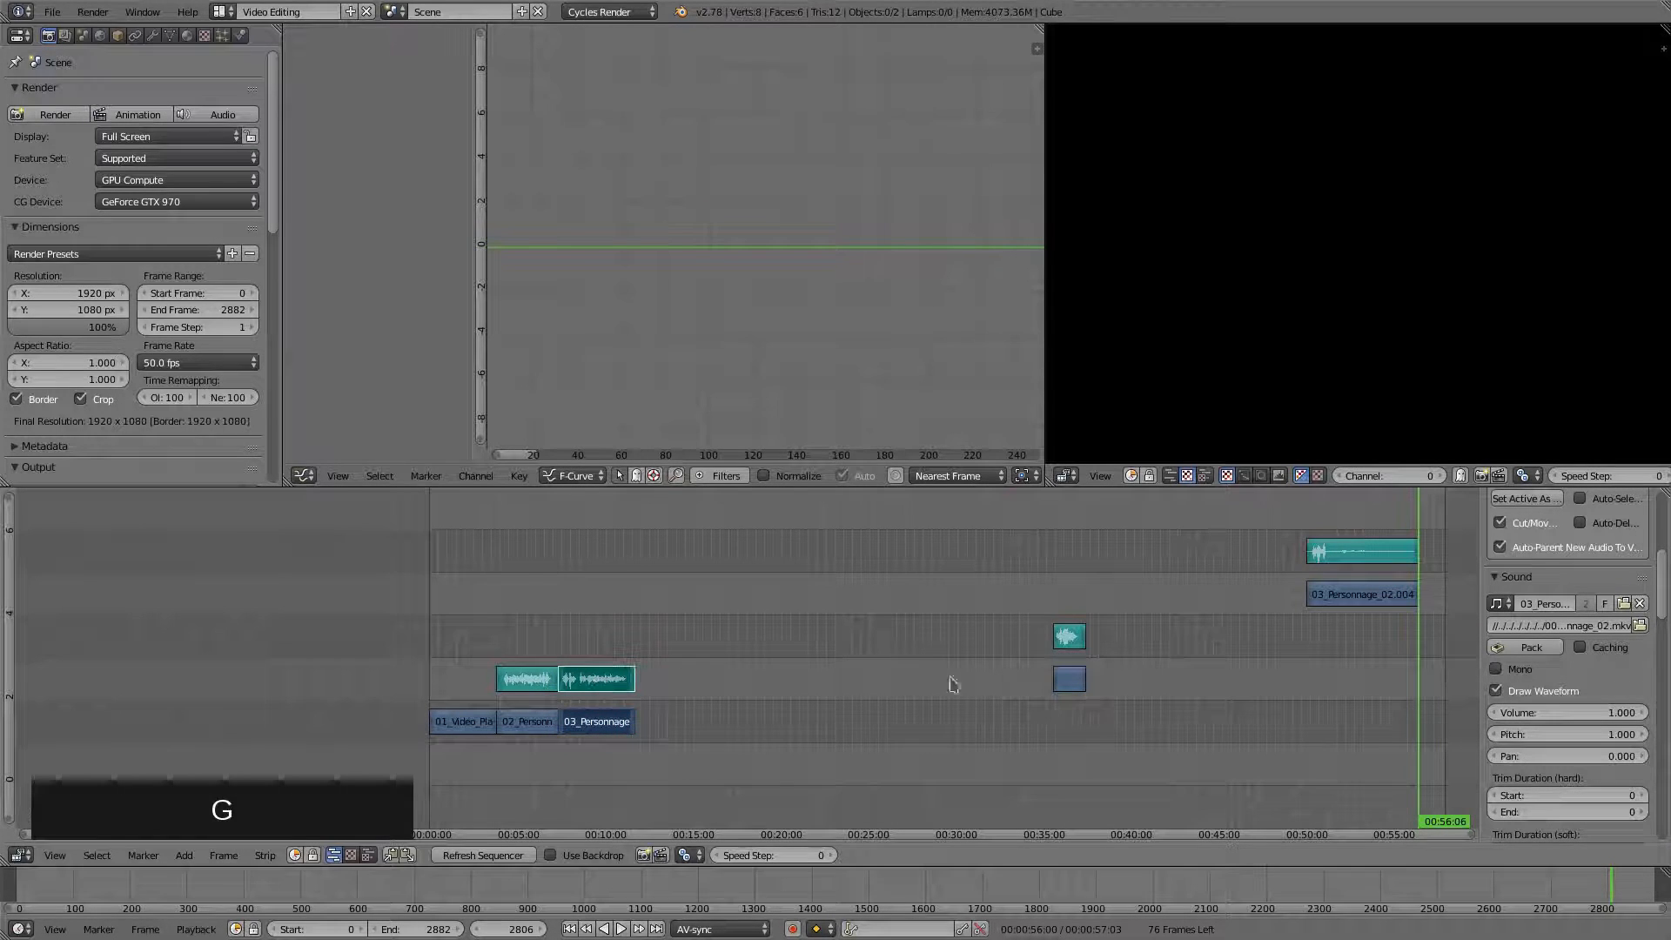
# Move the second 02_Personnage_01 video and sound down one channel, directly after the first 03_Personnage_02 passage at frame 582
pyautogui.rightClick(1072, 681)
pyautogui.rightClick(1074, 640)
pyautogui.press('g')
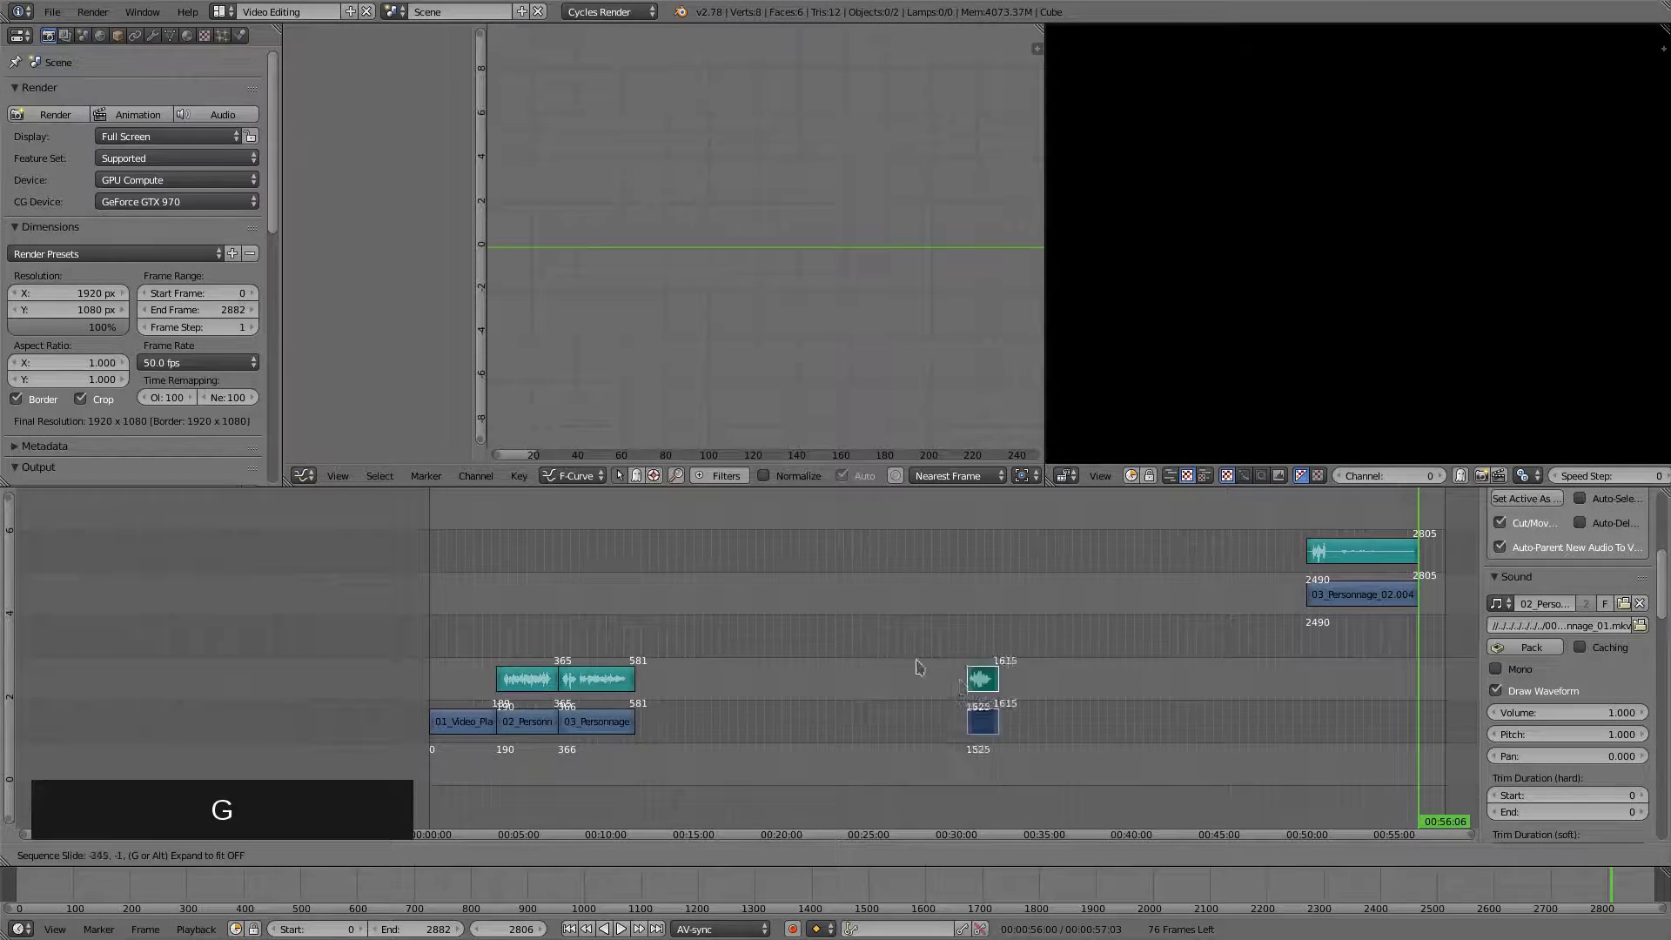
# Move the last 03_Personnage_02 video and sound down three channels, directly after the second 02_Personnage_01 passage
pyautogui.rightClick(1383, 590)
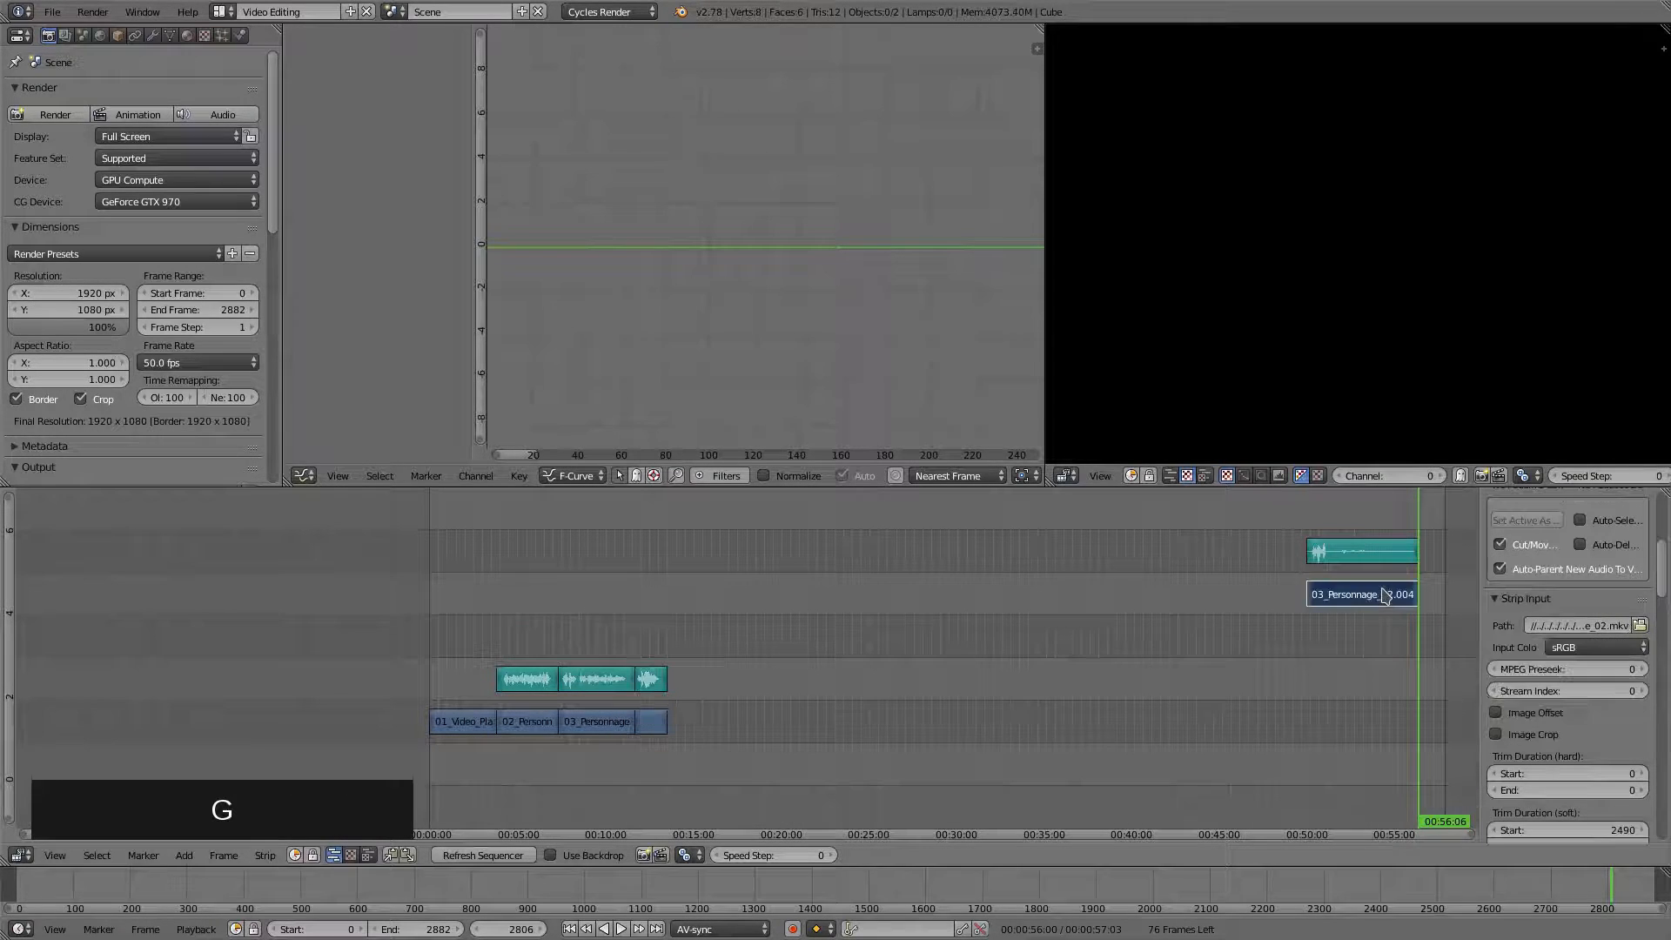
pyautogui.keyDown('shift'); pyautogui.rightClick(1381, 562); pyautogui.keyUp('shift')
pyautogui.press('g')
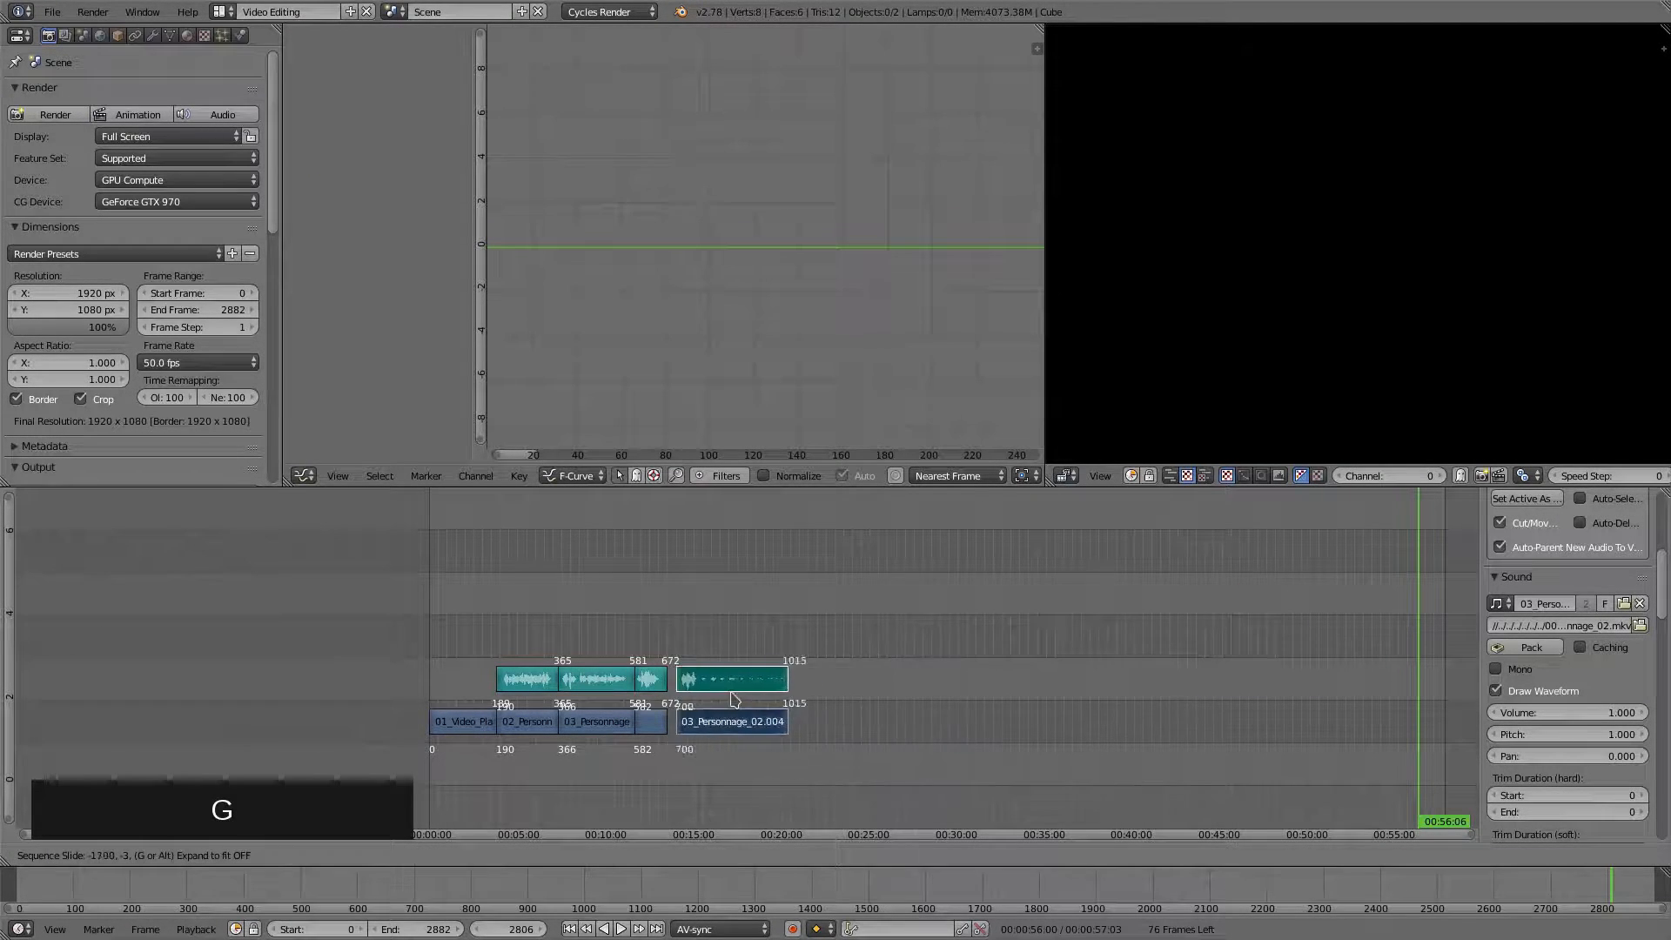
pyautogui.click(675, 724)
# Return the playhead to frame 0 and save the project over the existing ExercicePratique.blend file
pyautogui.hotkey('ctrl', 's')
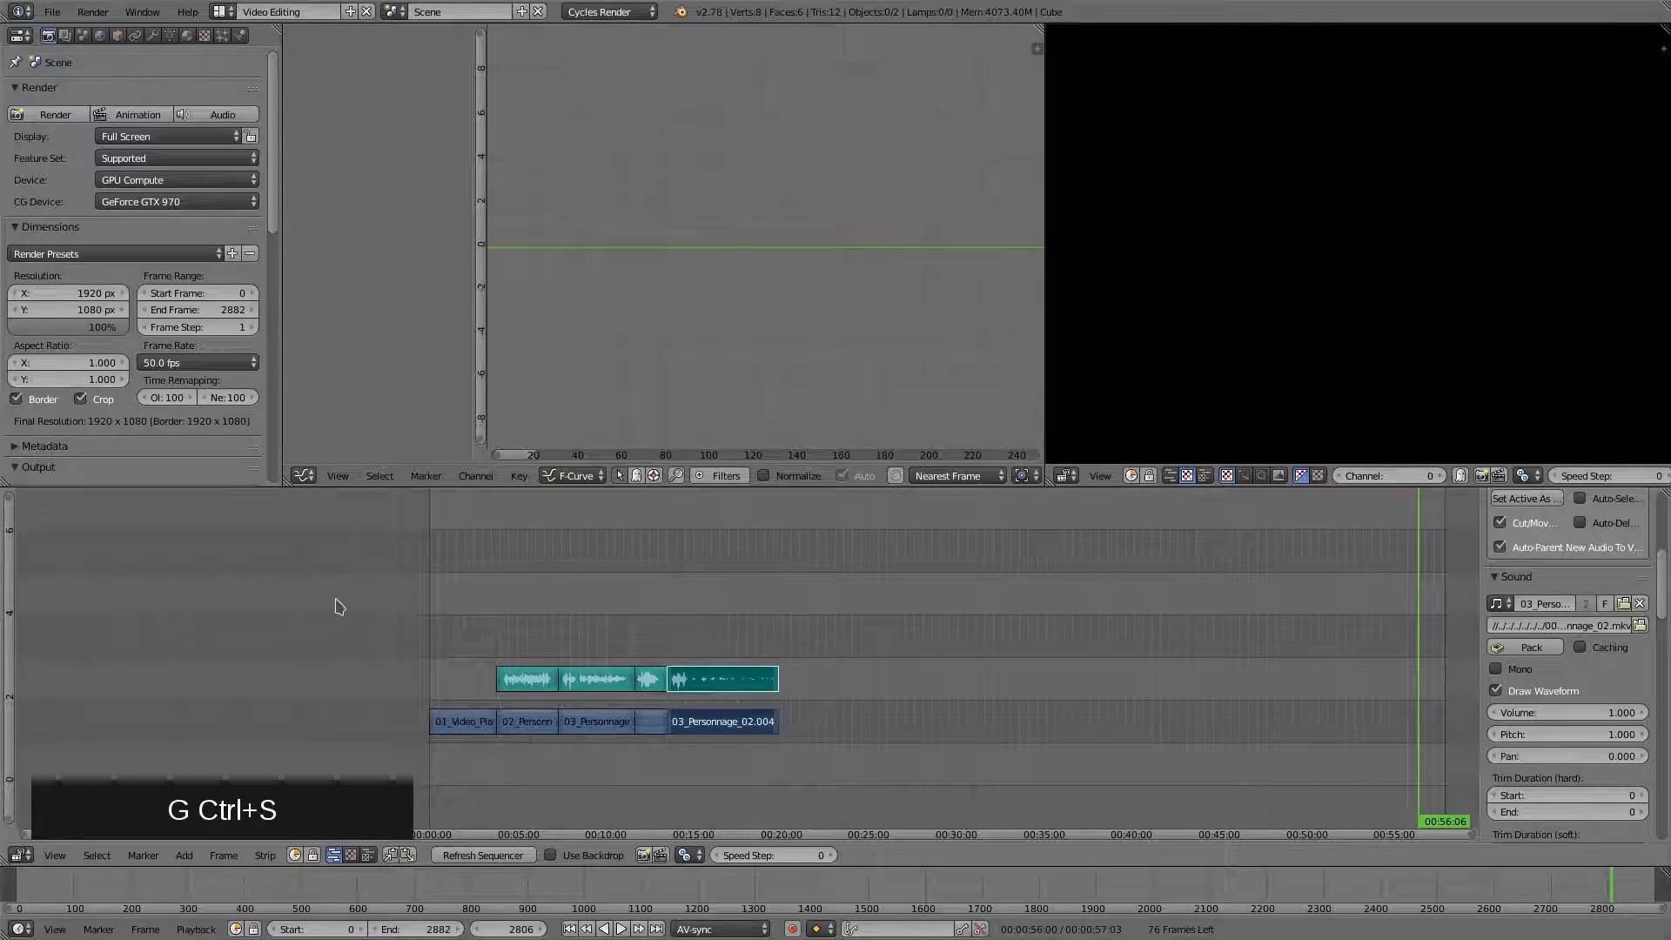
pyautogui.hotkey('shift', 'Left')
pyautogui.hotkey('ctrl', 's')
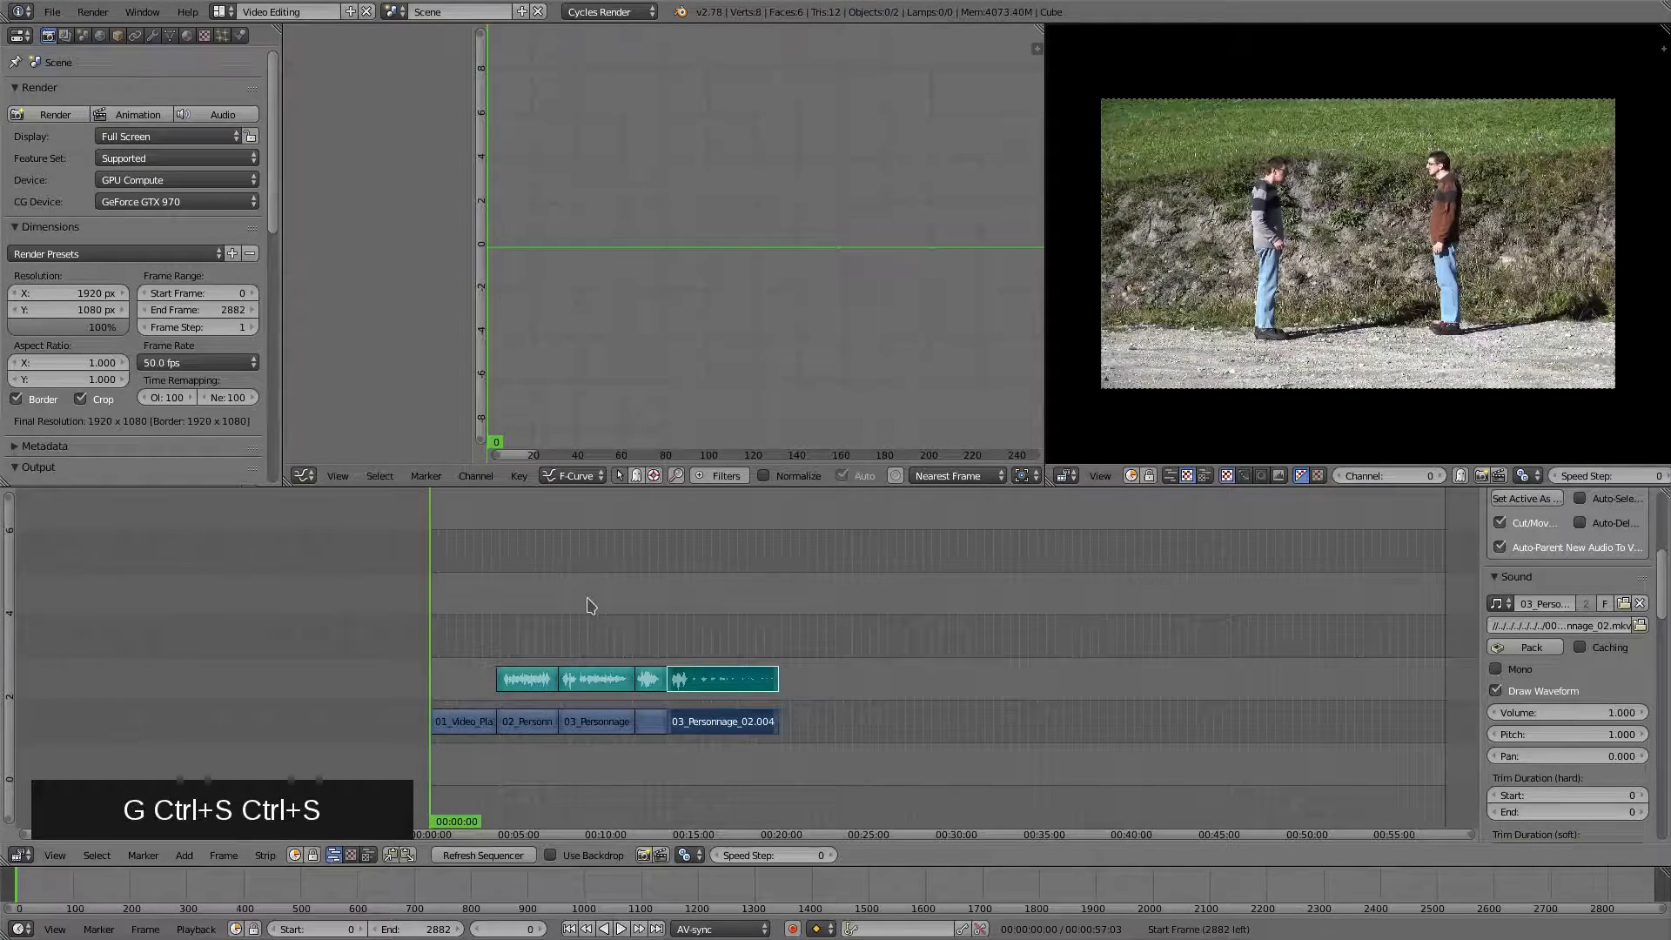
pyautogui.hotkey('ctrl', 's')
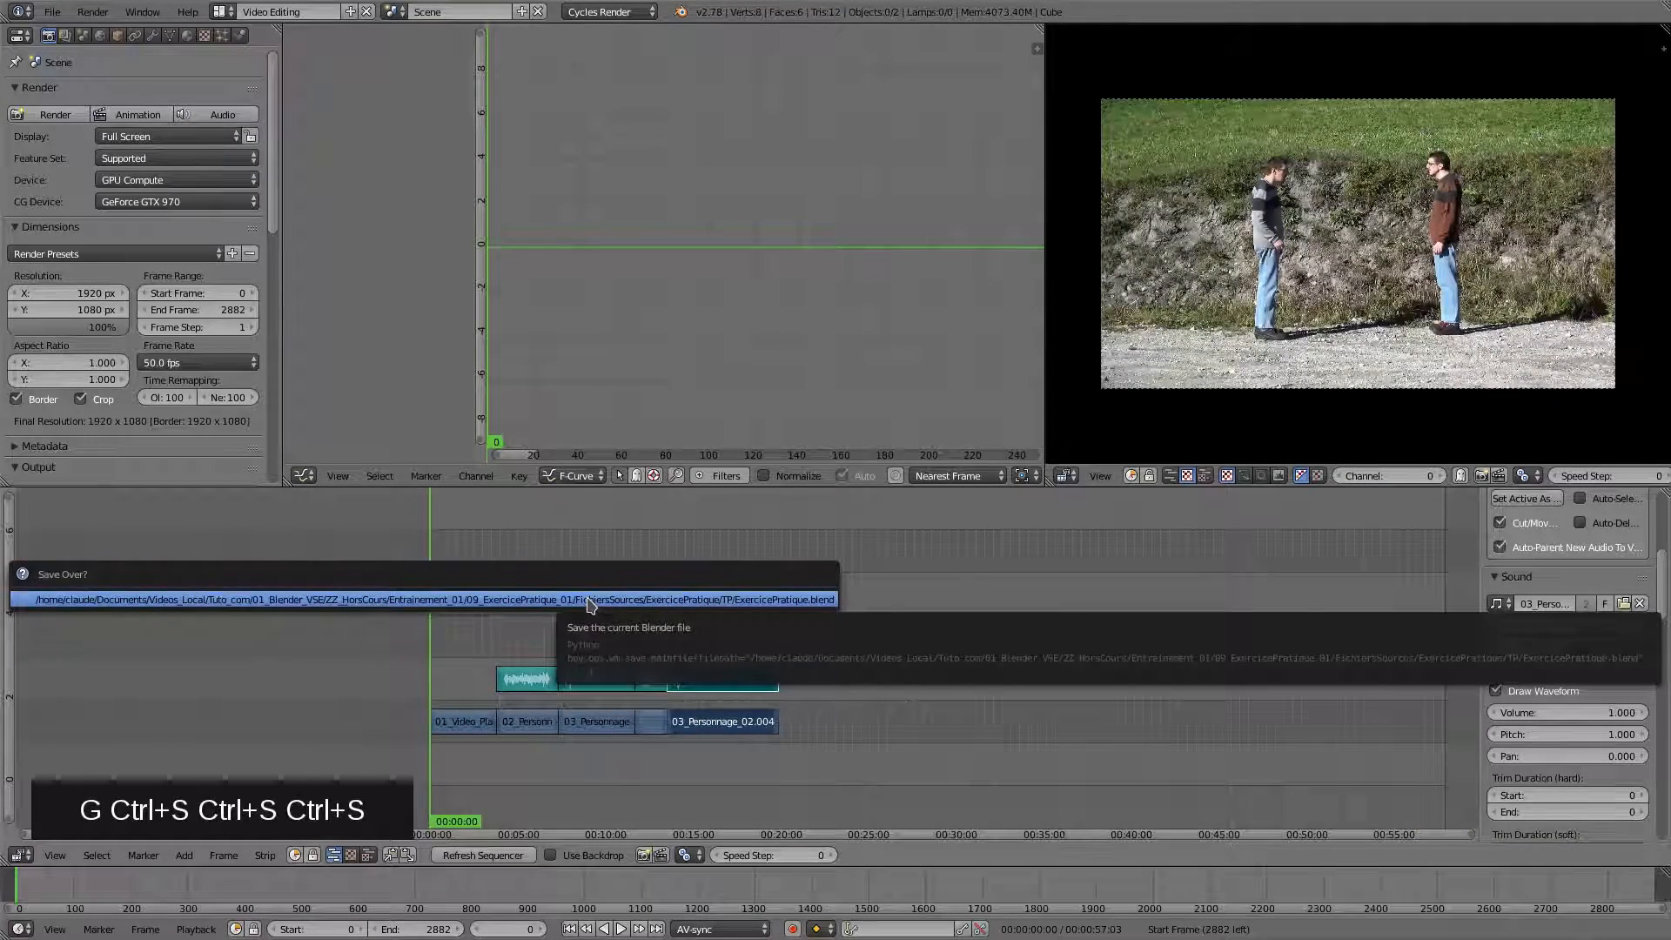
pyautogui.click(591, 601)
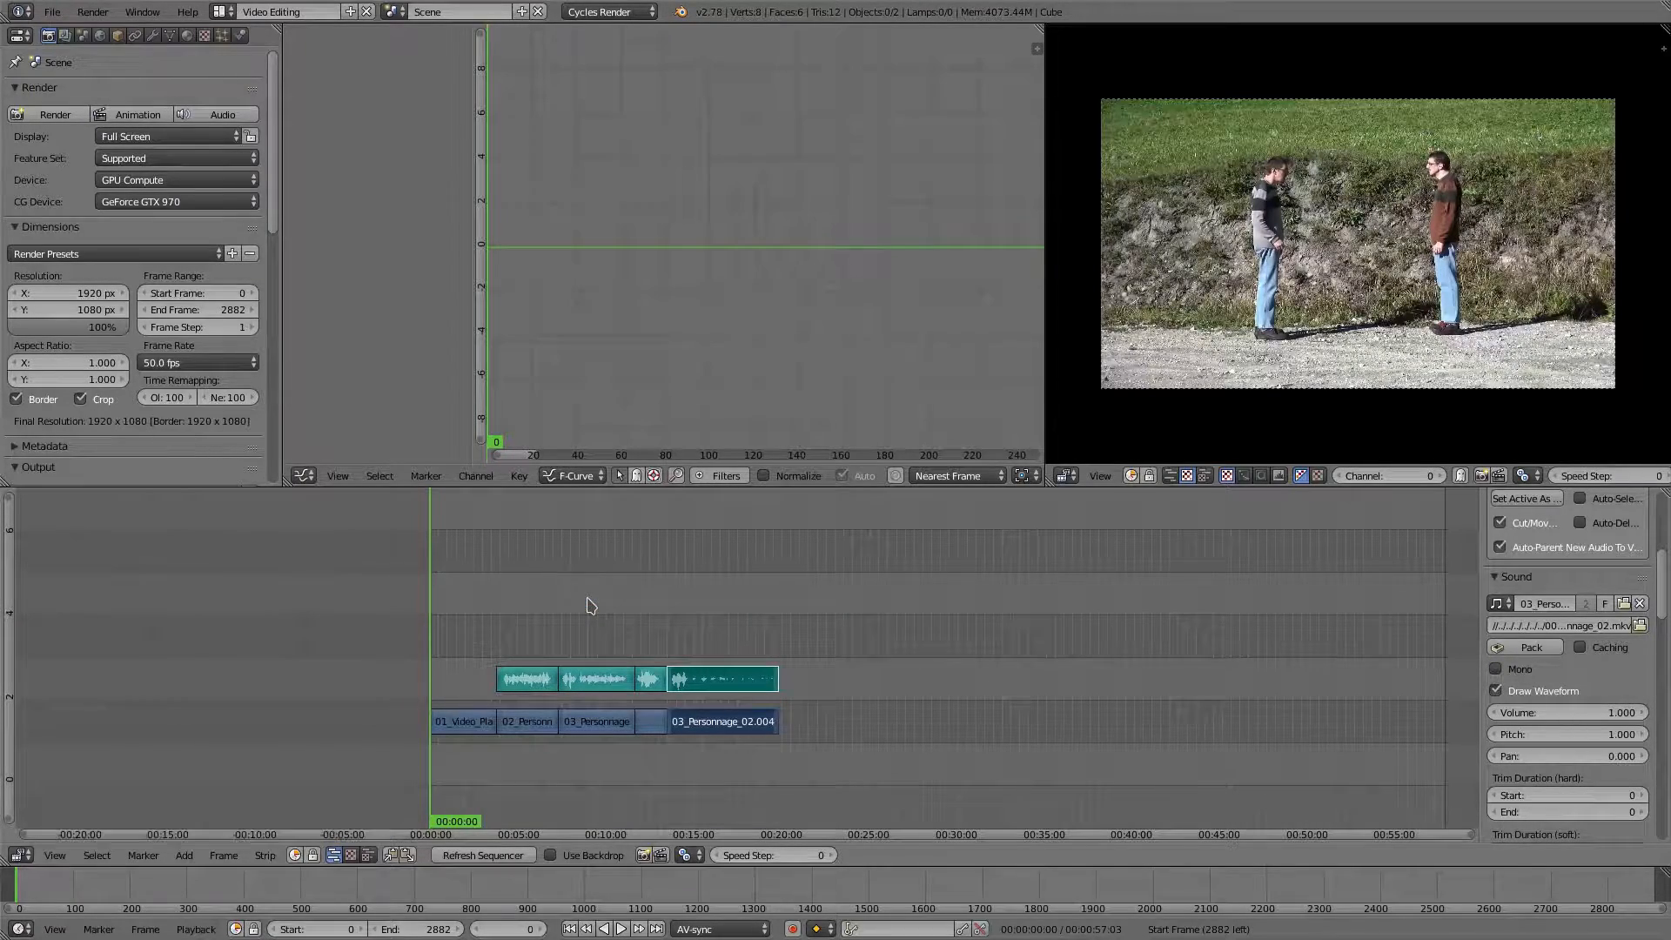
# Add 04_PassageFinal.mkv from the VideoBrut folder as a movie strip with sound at frame 0
pyautogui.hotkey('shift', 'a')
pyautogui.click(386, 604)
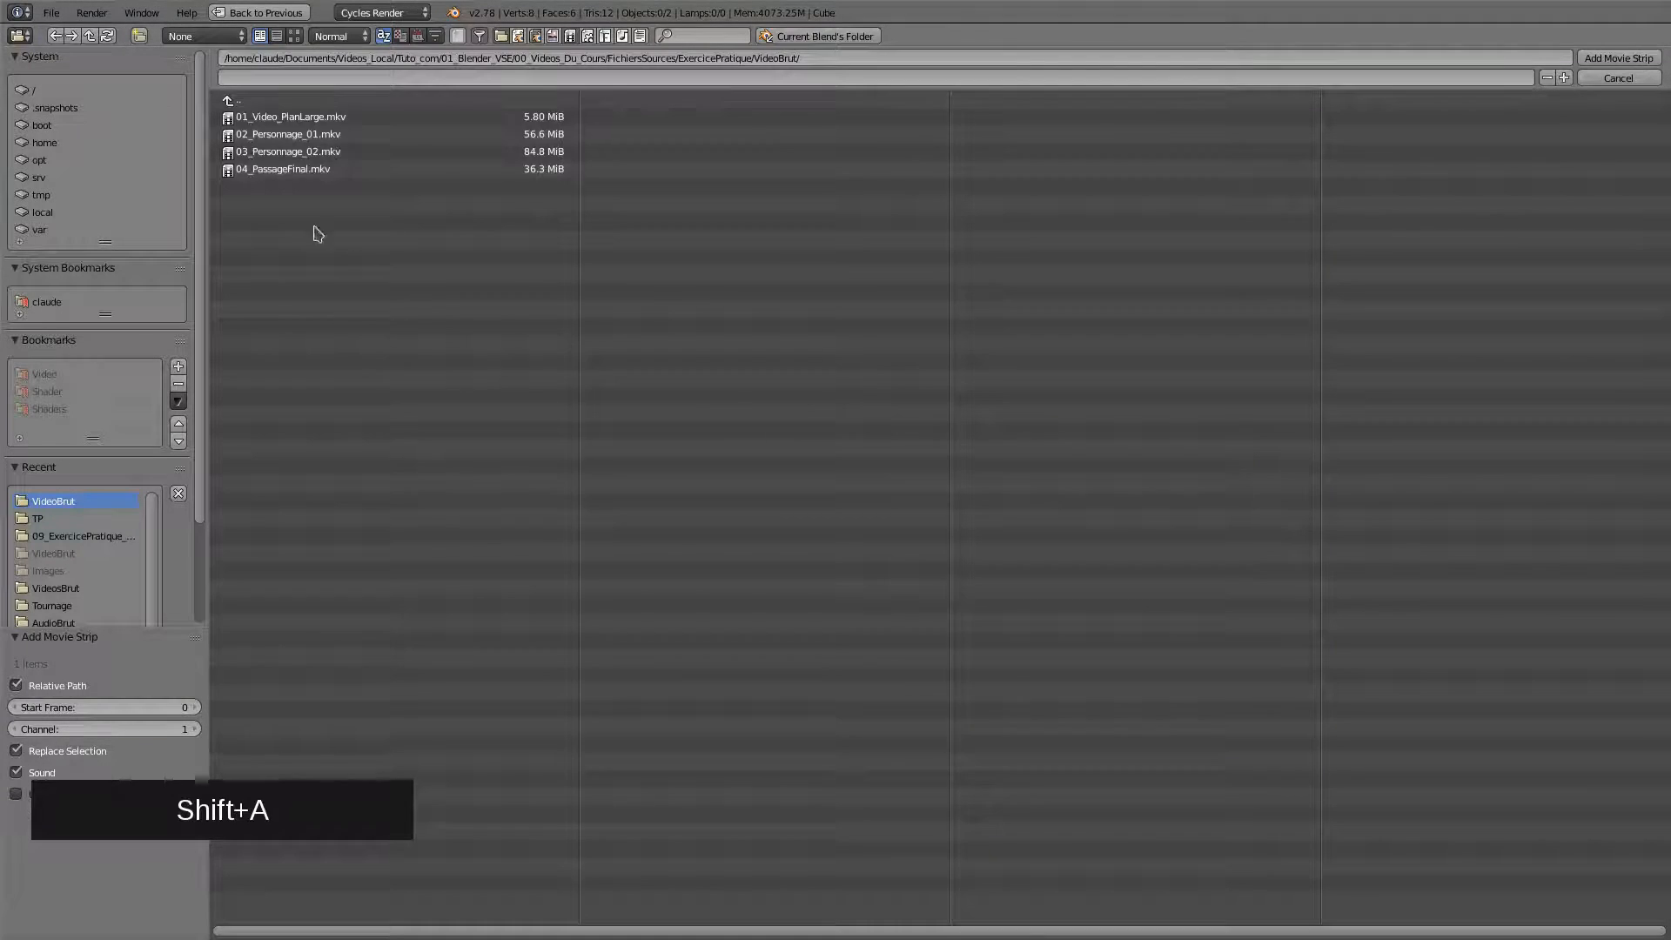
pyautogui.click(277, 169)
pyautogui.click(1587, 64)
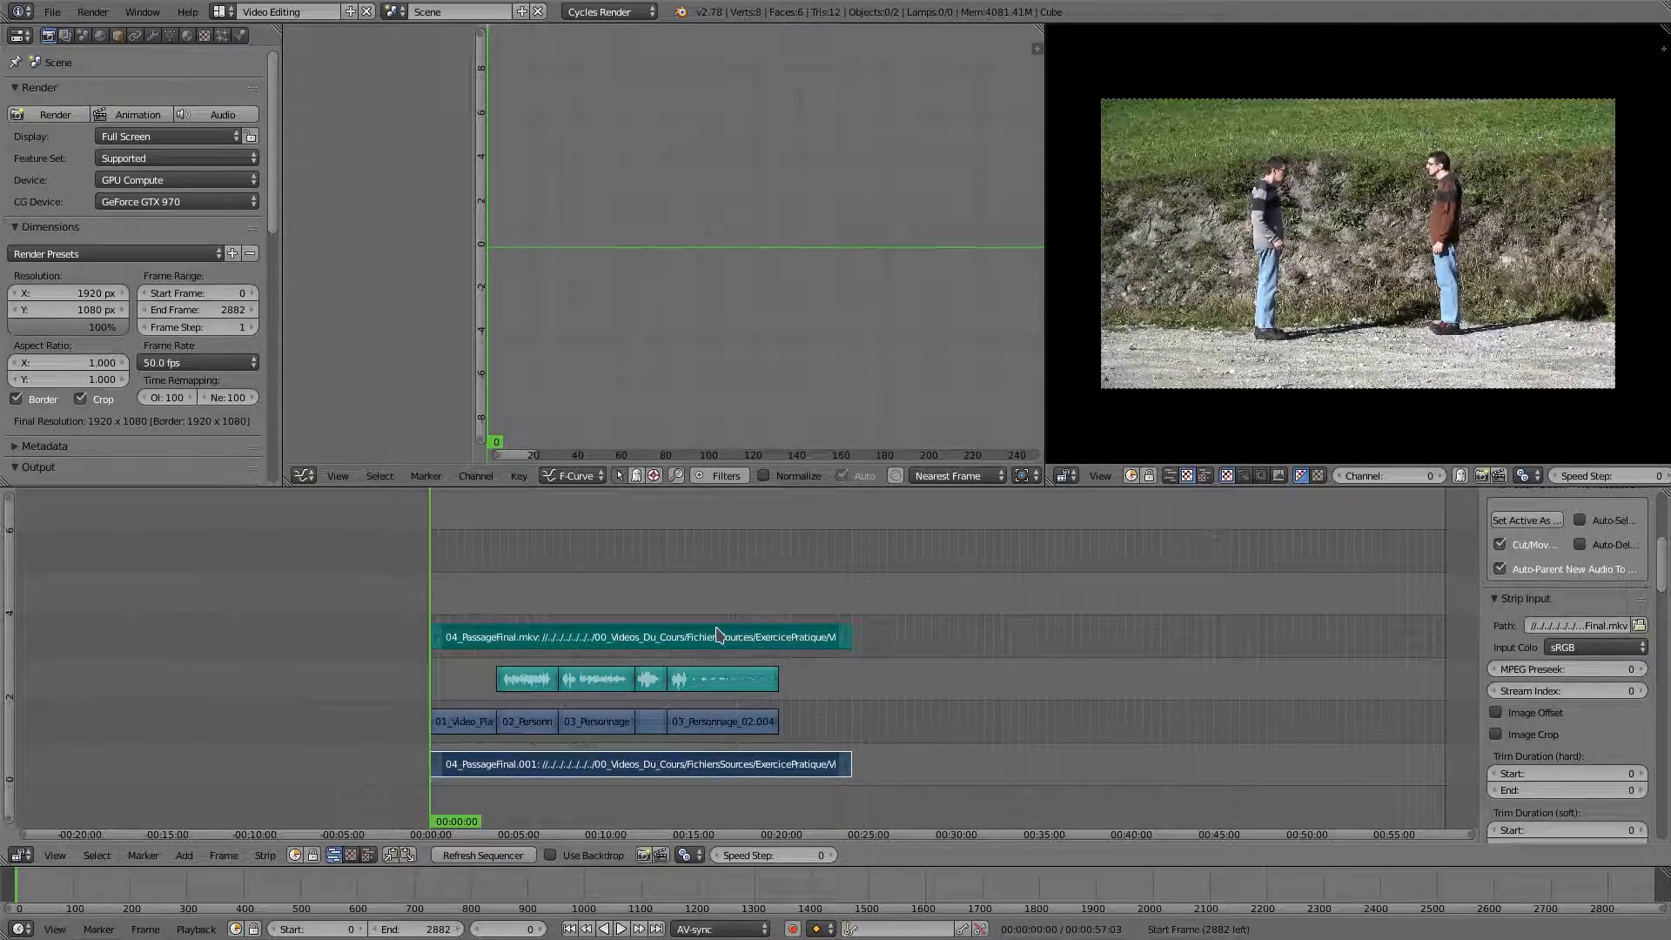
# Stack the 04_PassageFinal video and its sound directly above the assembled strips, keeping their timing, and draw the sound's waveform
pyautogui.press('g')
pyautogui.press('y')
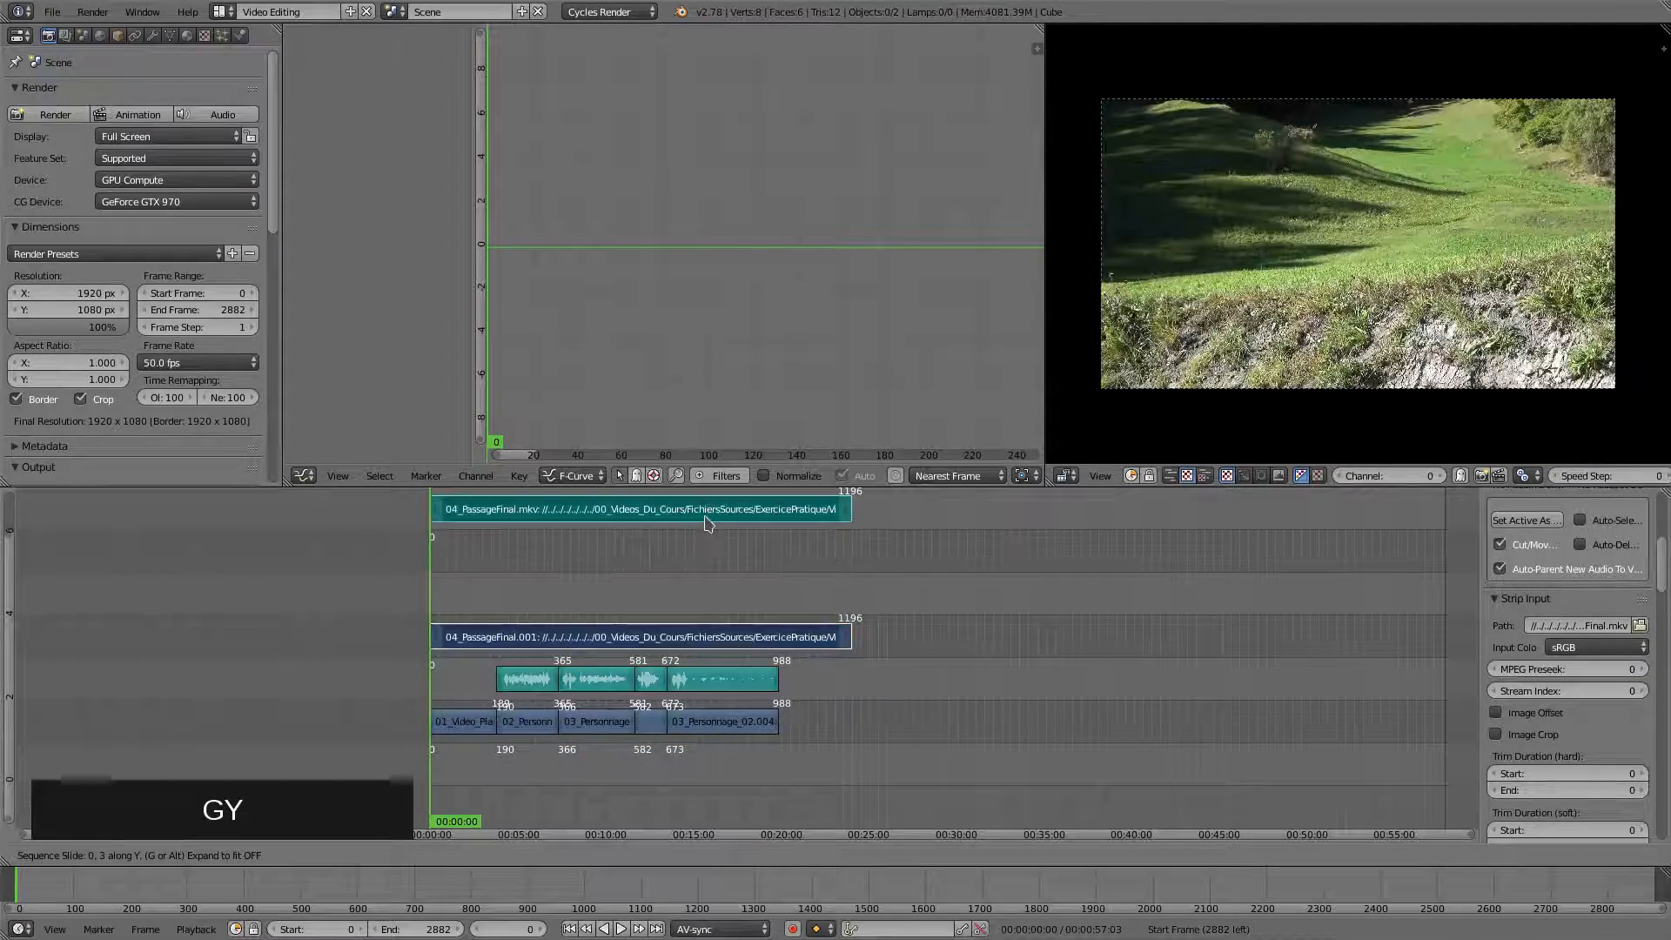
pyautogui.click(706, 520)
pyautogui.rightClick(707, 520)
pyautogui.press('g')
pyautogui.press('y')
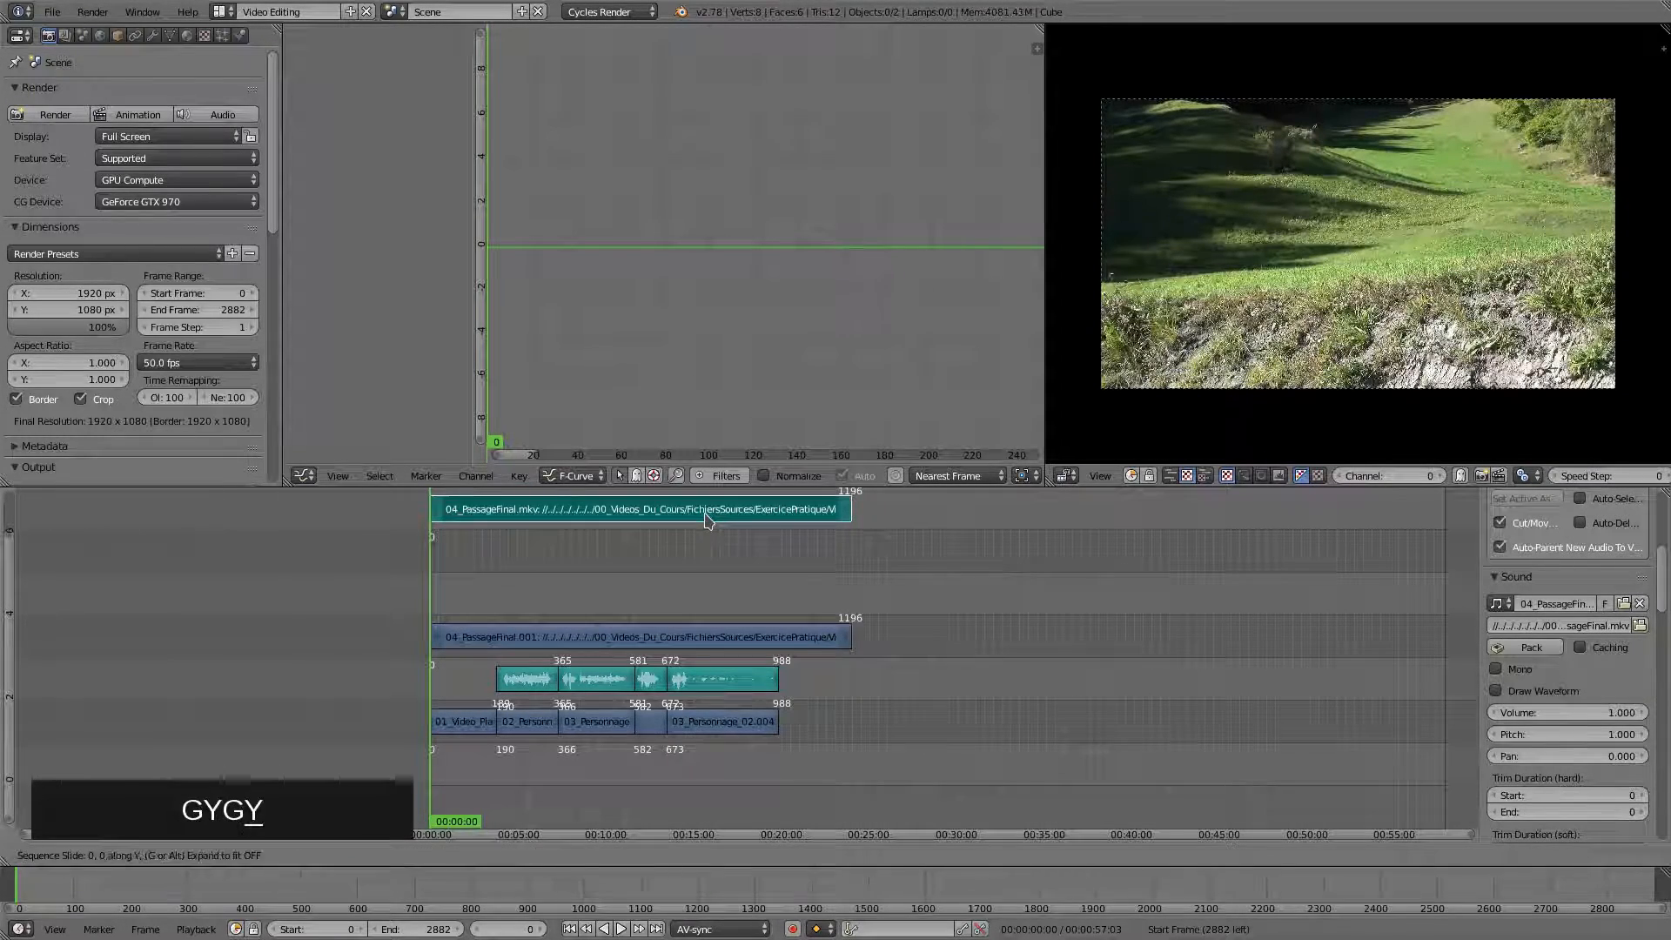
pyautogui.click(697, 598)
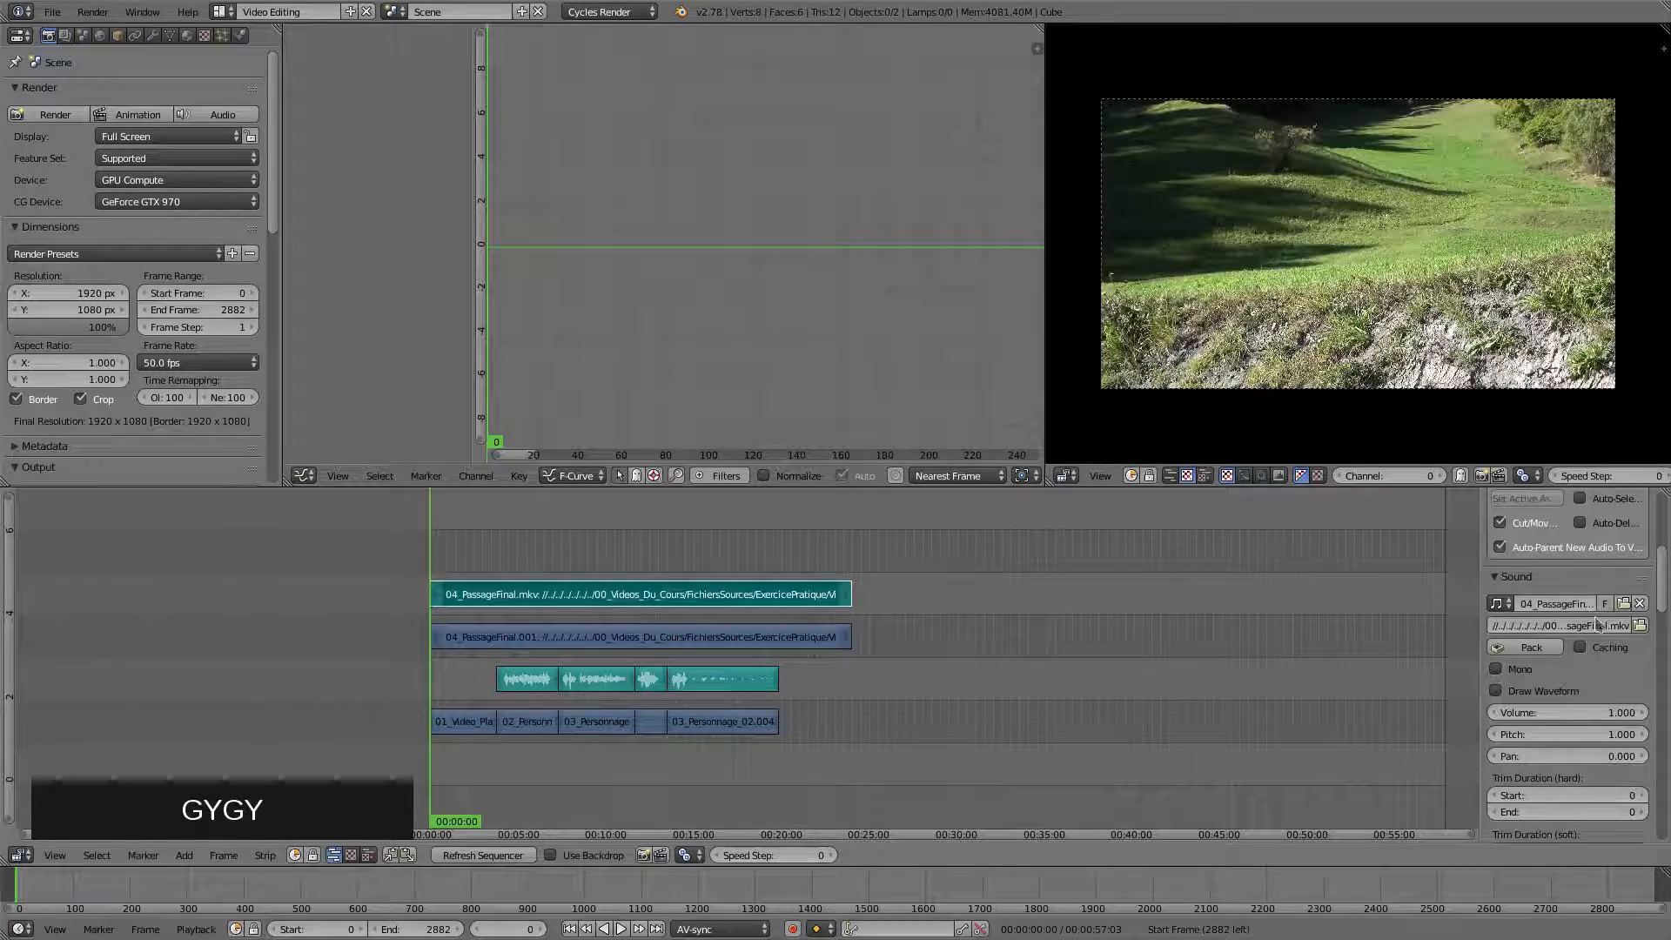
pyautogui.click(1496, 691)
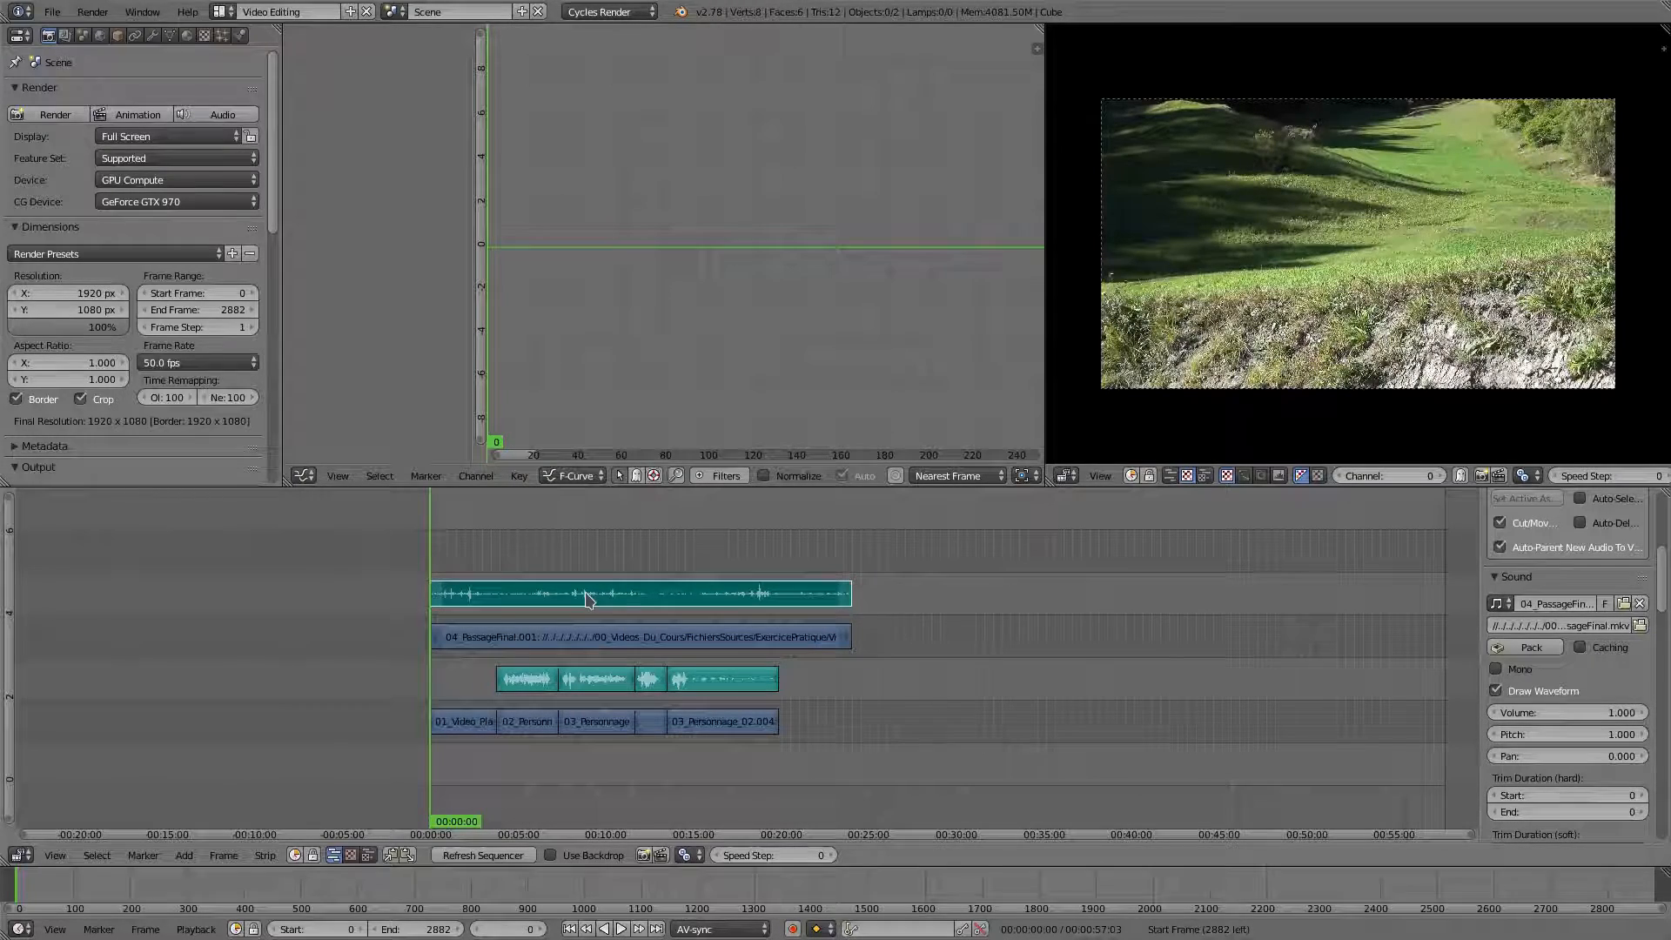
# Check the cut time for clip 04 in LesCoupures.txt in KWrite, then place the Blender playhead at 00:15:10, frame 760
pyautogui.hotkey('alt', 'Tab')
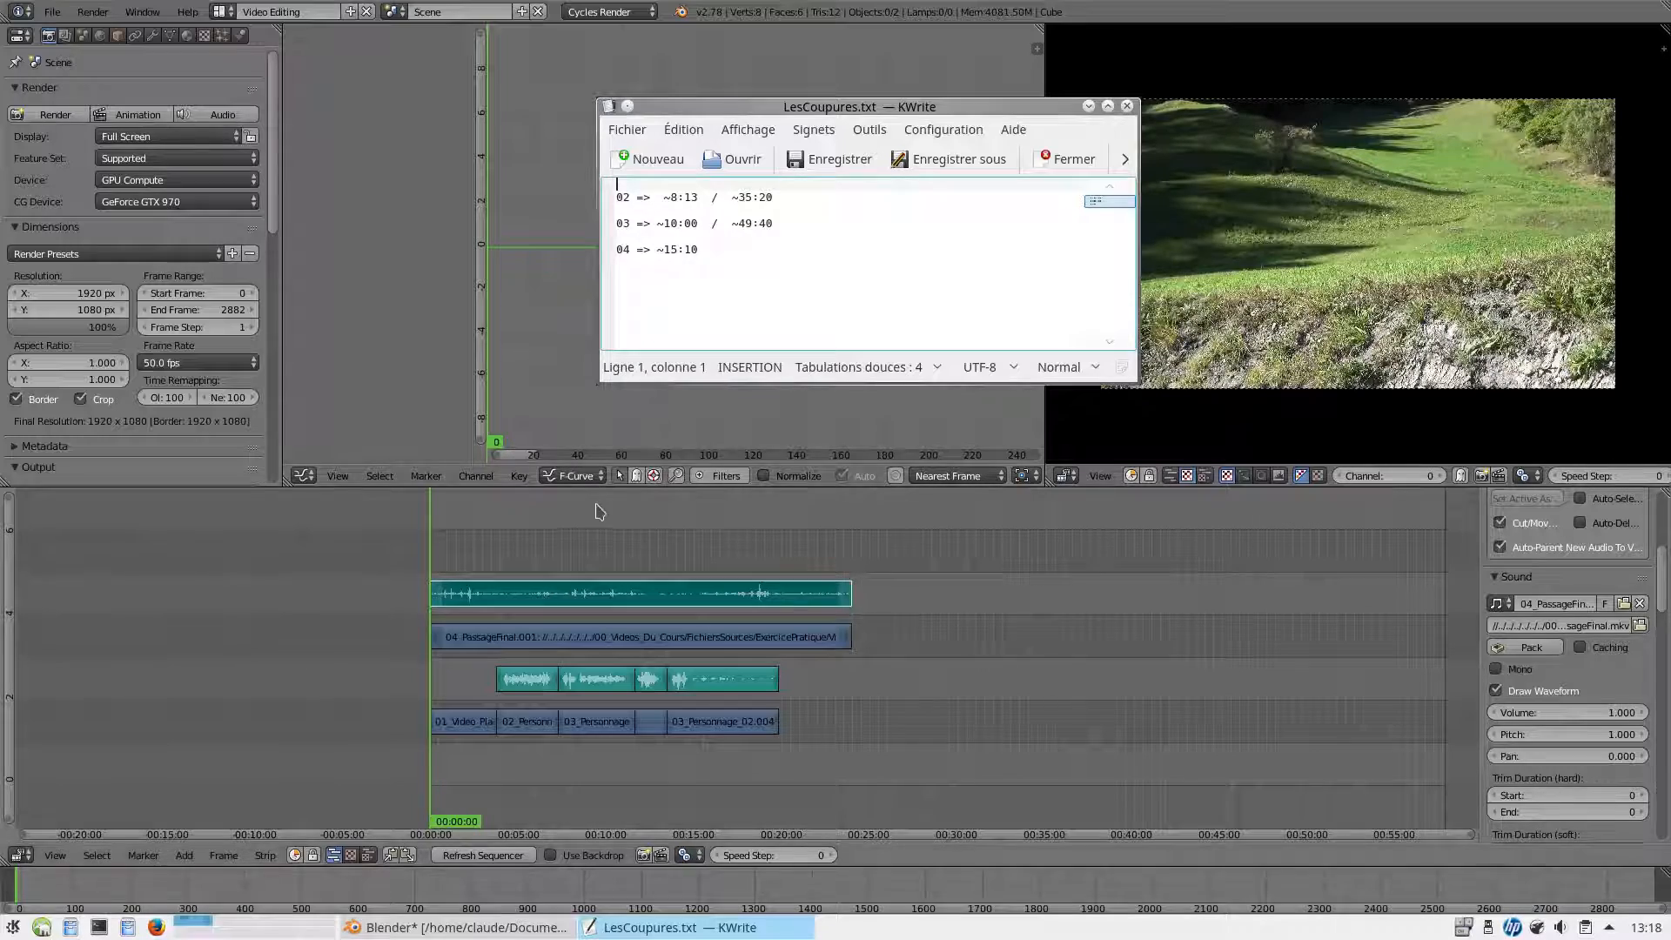
pyautogui.click(597, 550)
pyautogui.scroll(4, 601, 609)
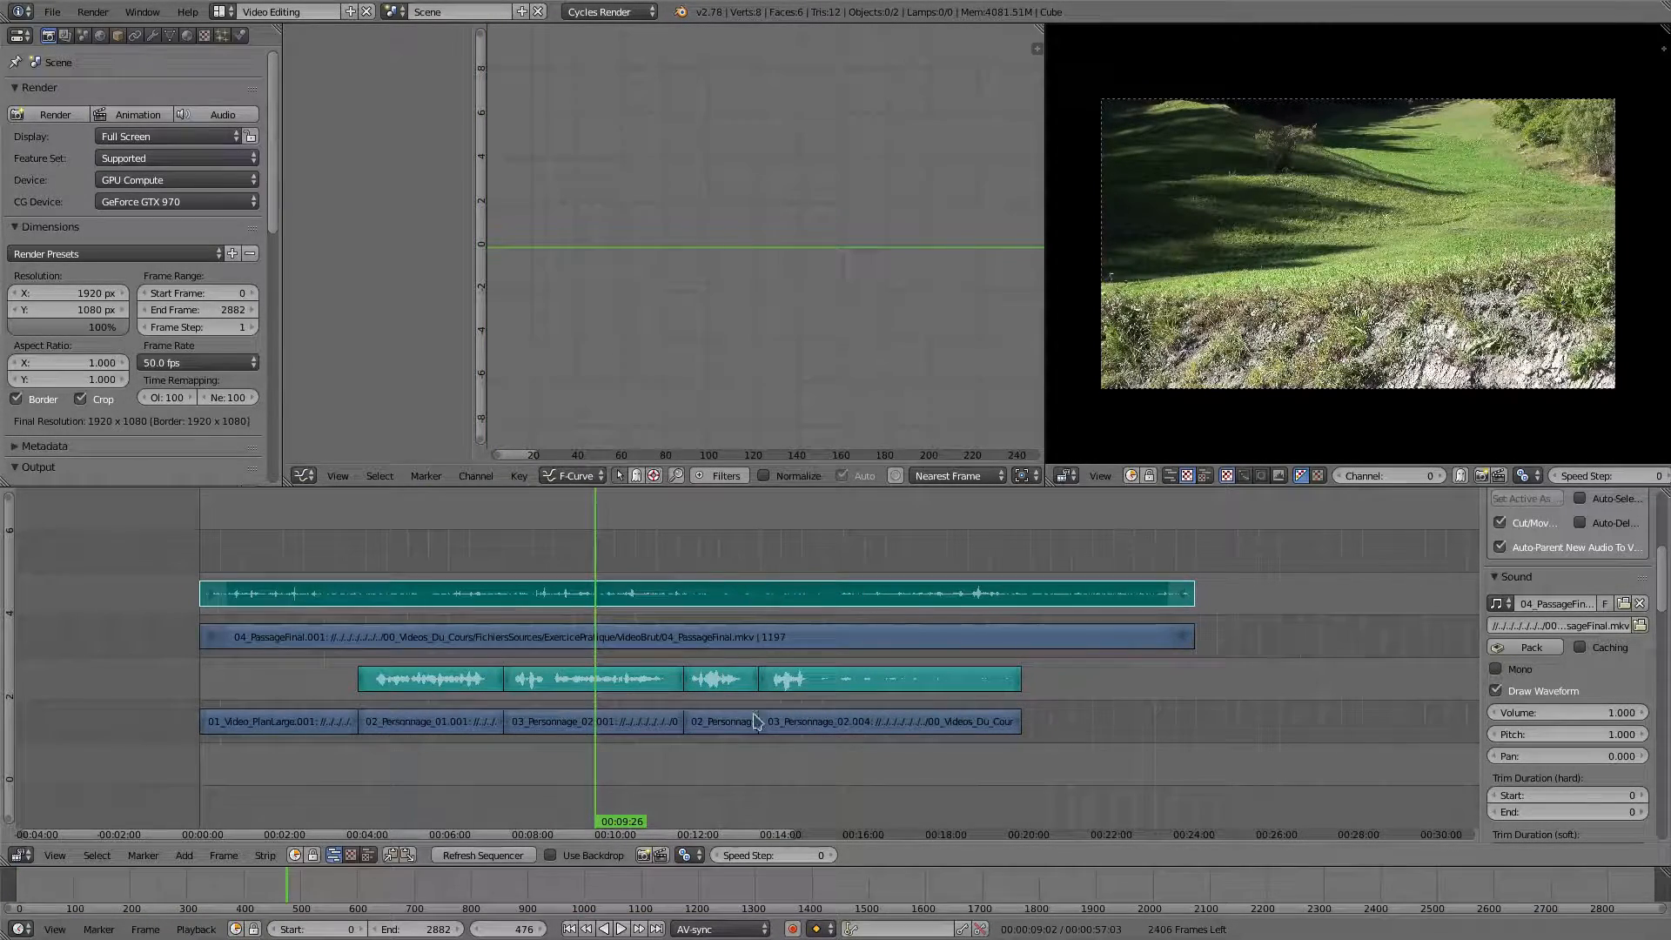
pyautogui.scroll(2, 754, 726)
pyautogui.click(879, 525)
pyautogui.hotkey('alt', 'a')
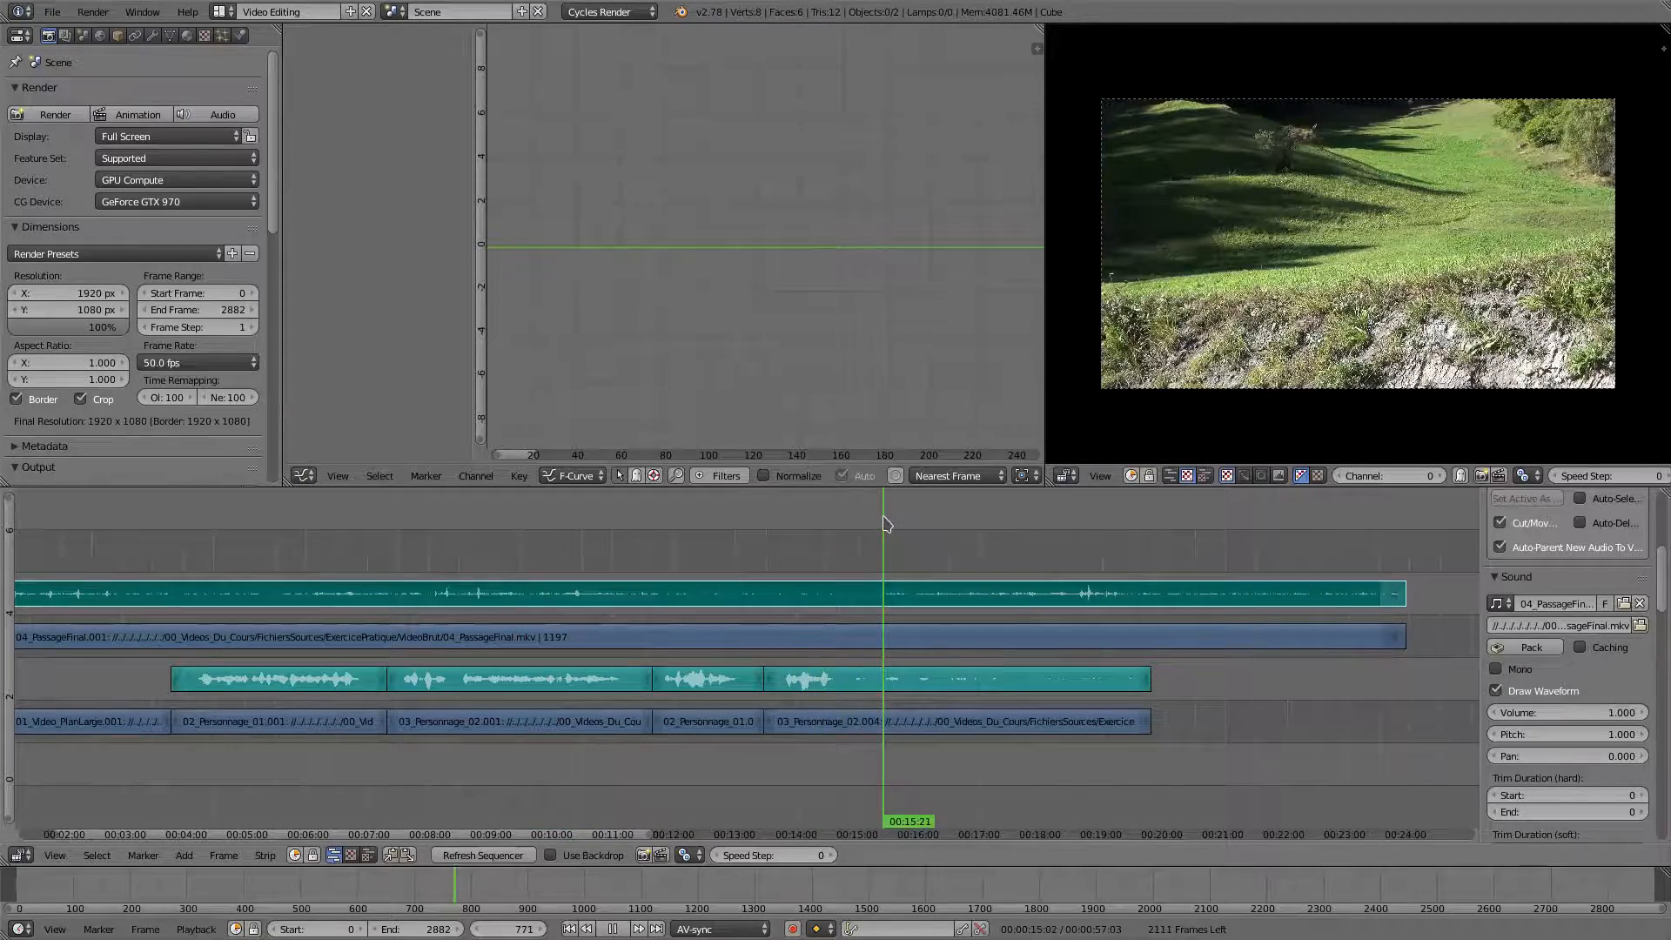
pyautogui.press('Left')
pyautogui.press('Left')
pyautogui.press('Left')
pyautogui.press('Left')
pyautogui.press('Left')
pyautogui.press('Left')
pyautogui.press('Left')
pyautogui.press('Left')
pyautogui.press('Left')
pyautogui.press('Left')
pyautogui.press('Left')
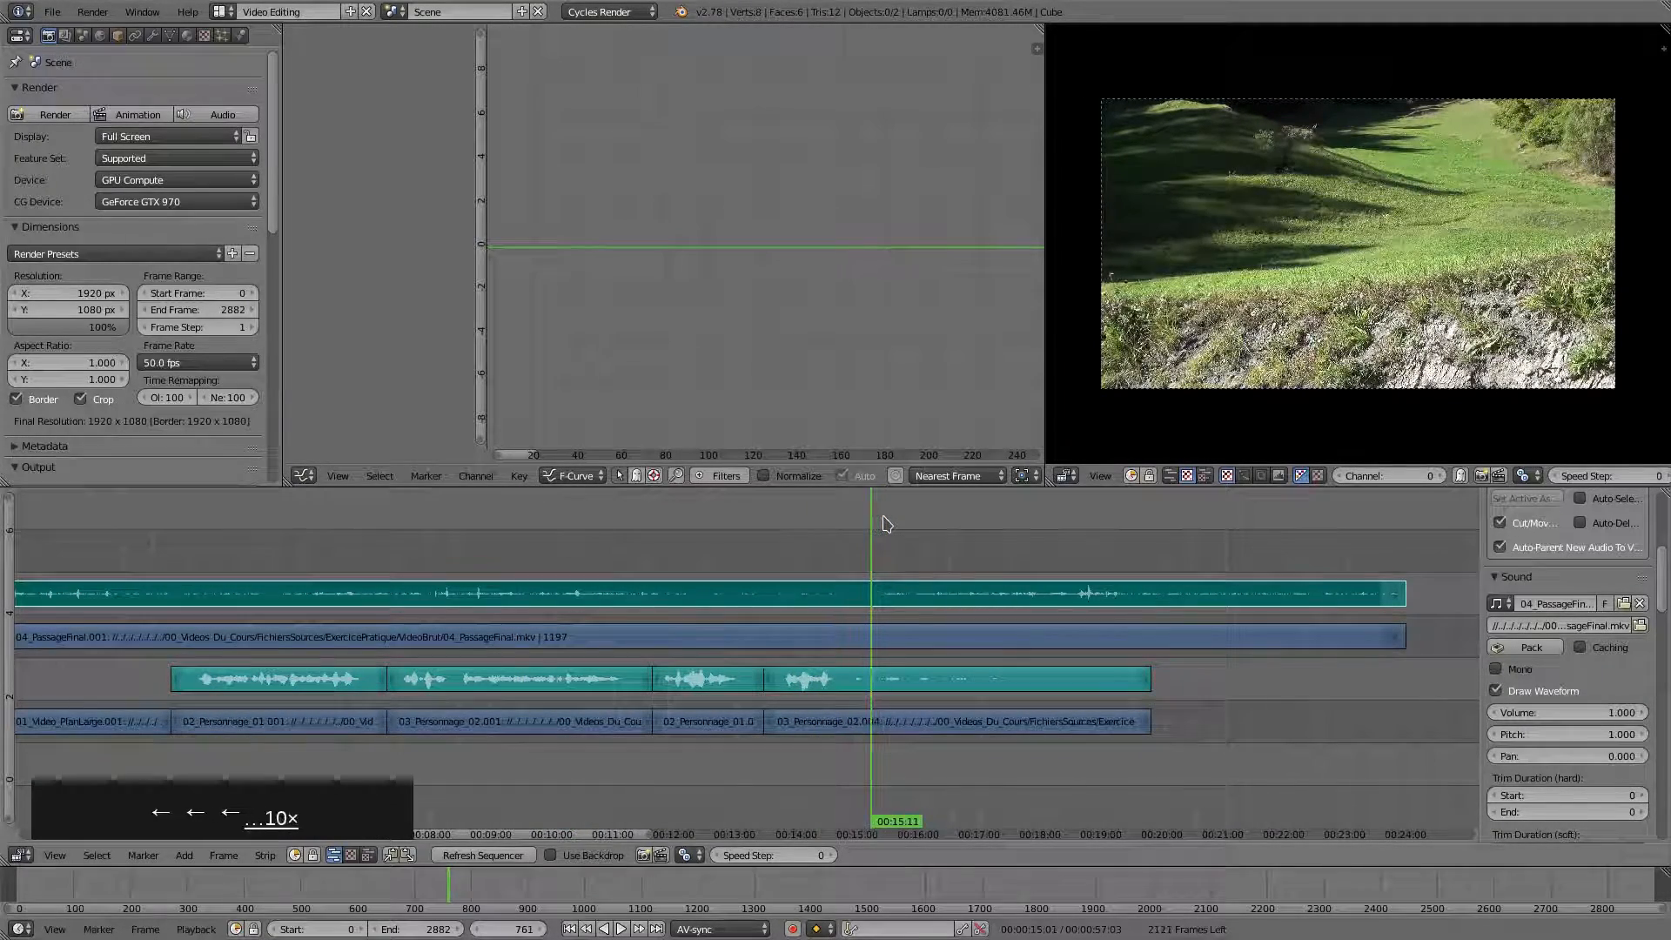
pyautogui.press('Left')
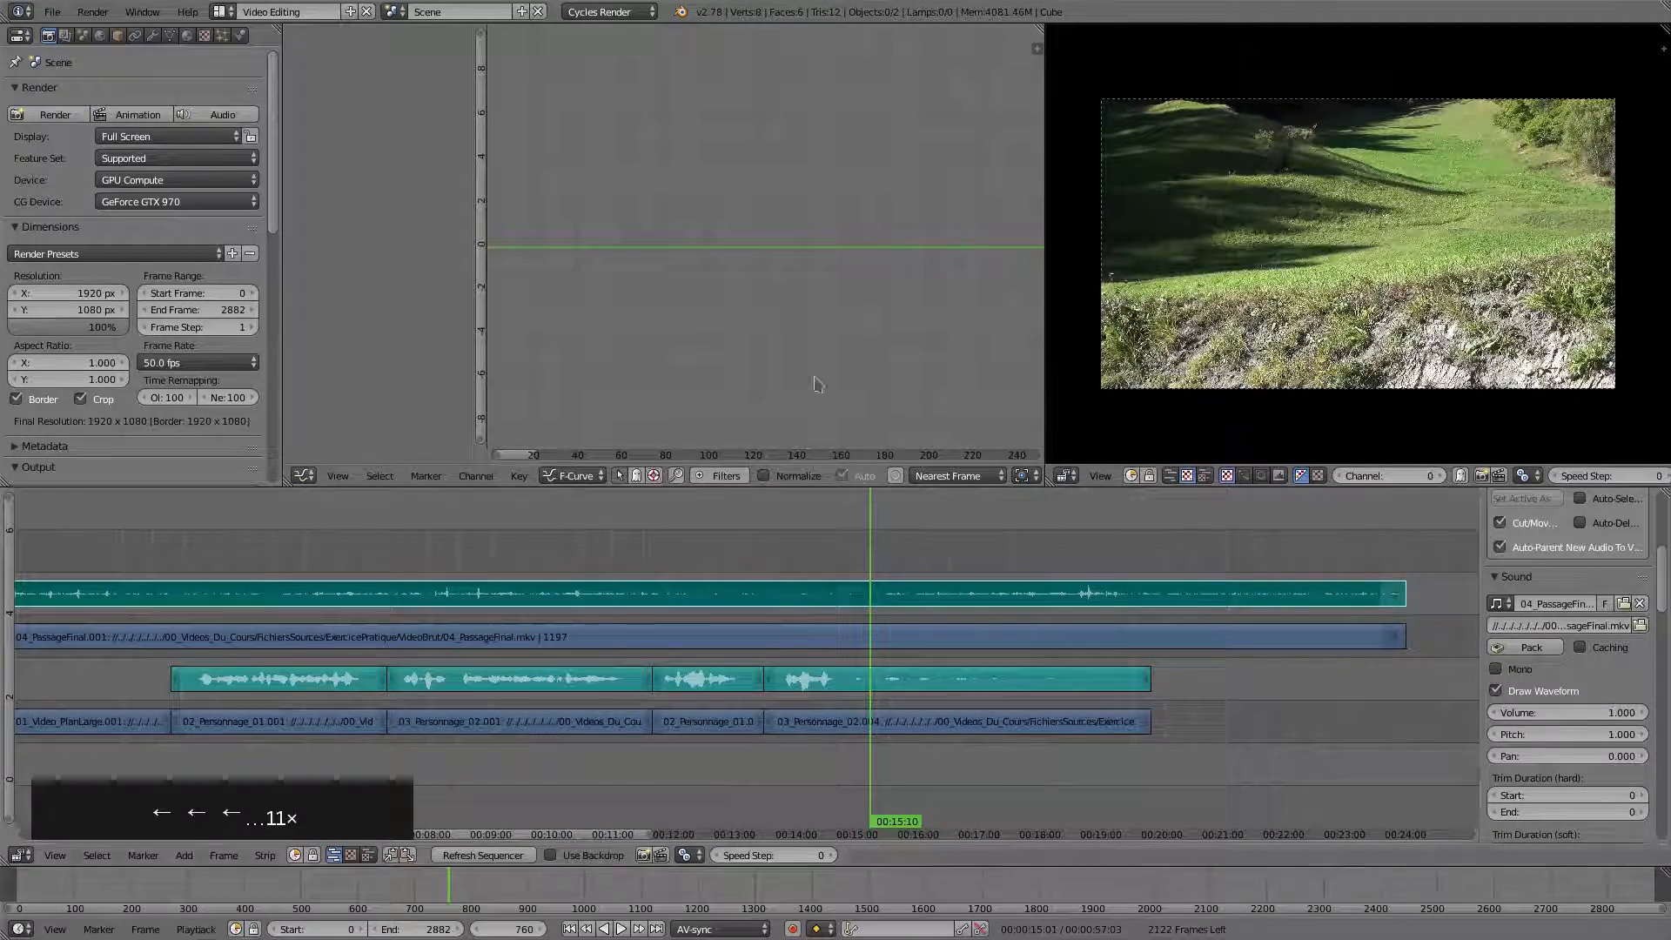
# Cut the 04_PassageFinal video and sound at frame 760 and delete the parts before the cut
pyautogui.rightClick(892, 625)
pyautogui.keyDown('shift'); pyautogui.rightClick(889, 595); pyautogui.keyUp('shift')
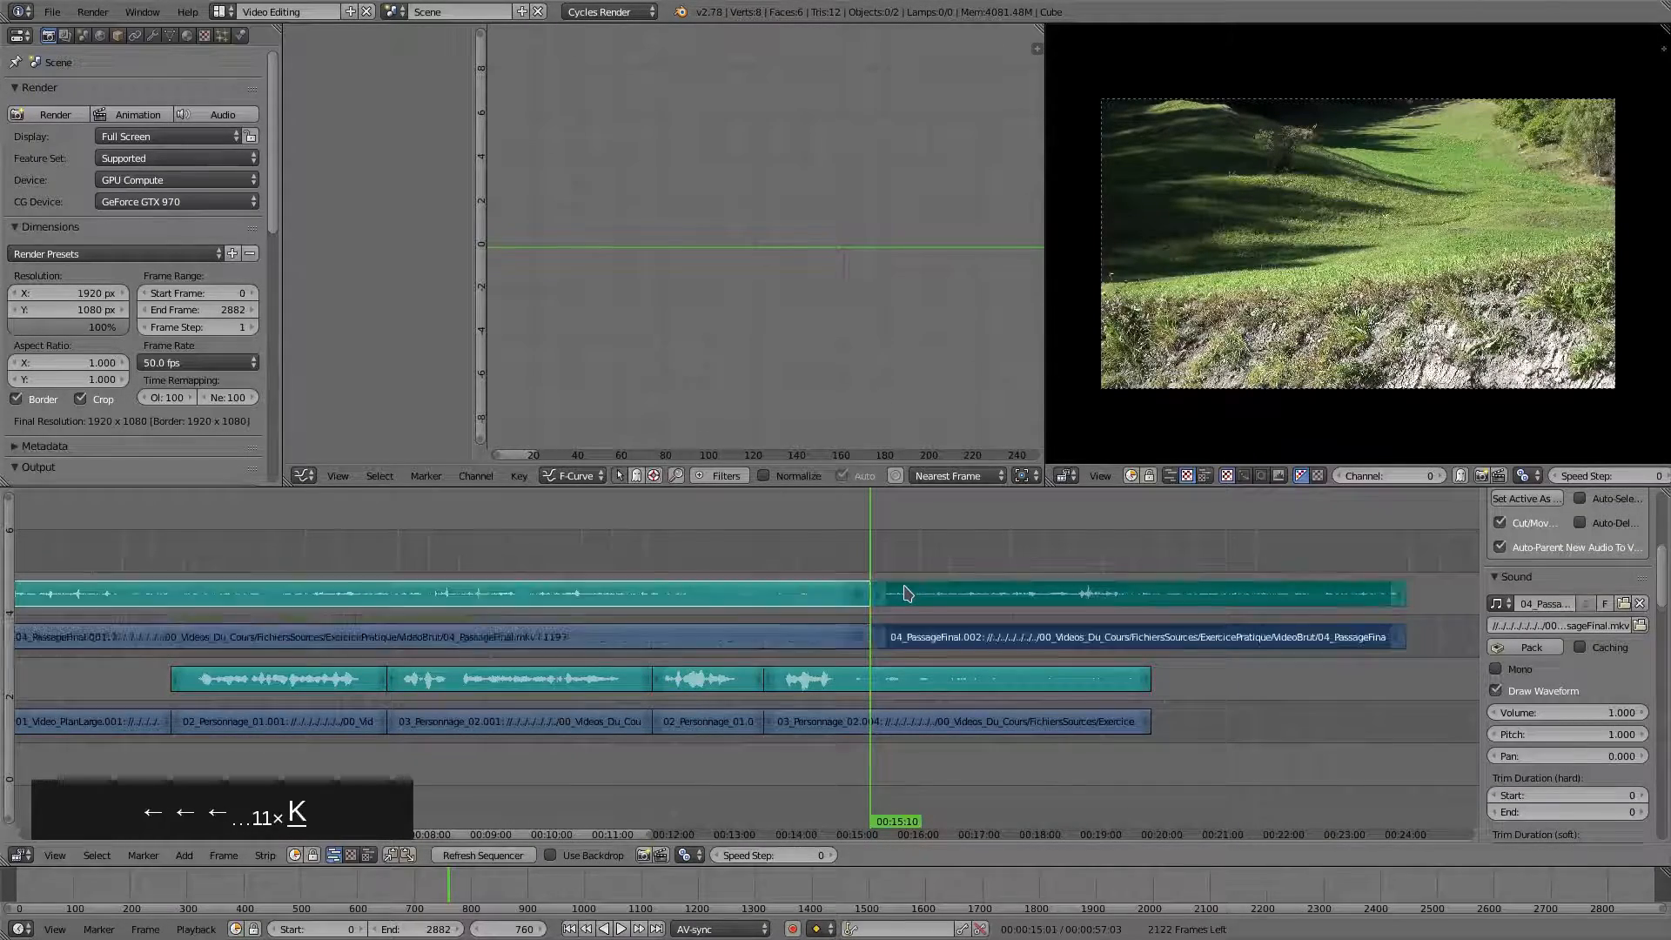
pyautogui.press('k')
pyautogui.rightClick(667, 606)
pyautogui.keyDown('shift'); pyautogui.rightClick(668, 638); pyautogui.keyUp('shift')
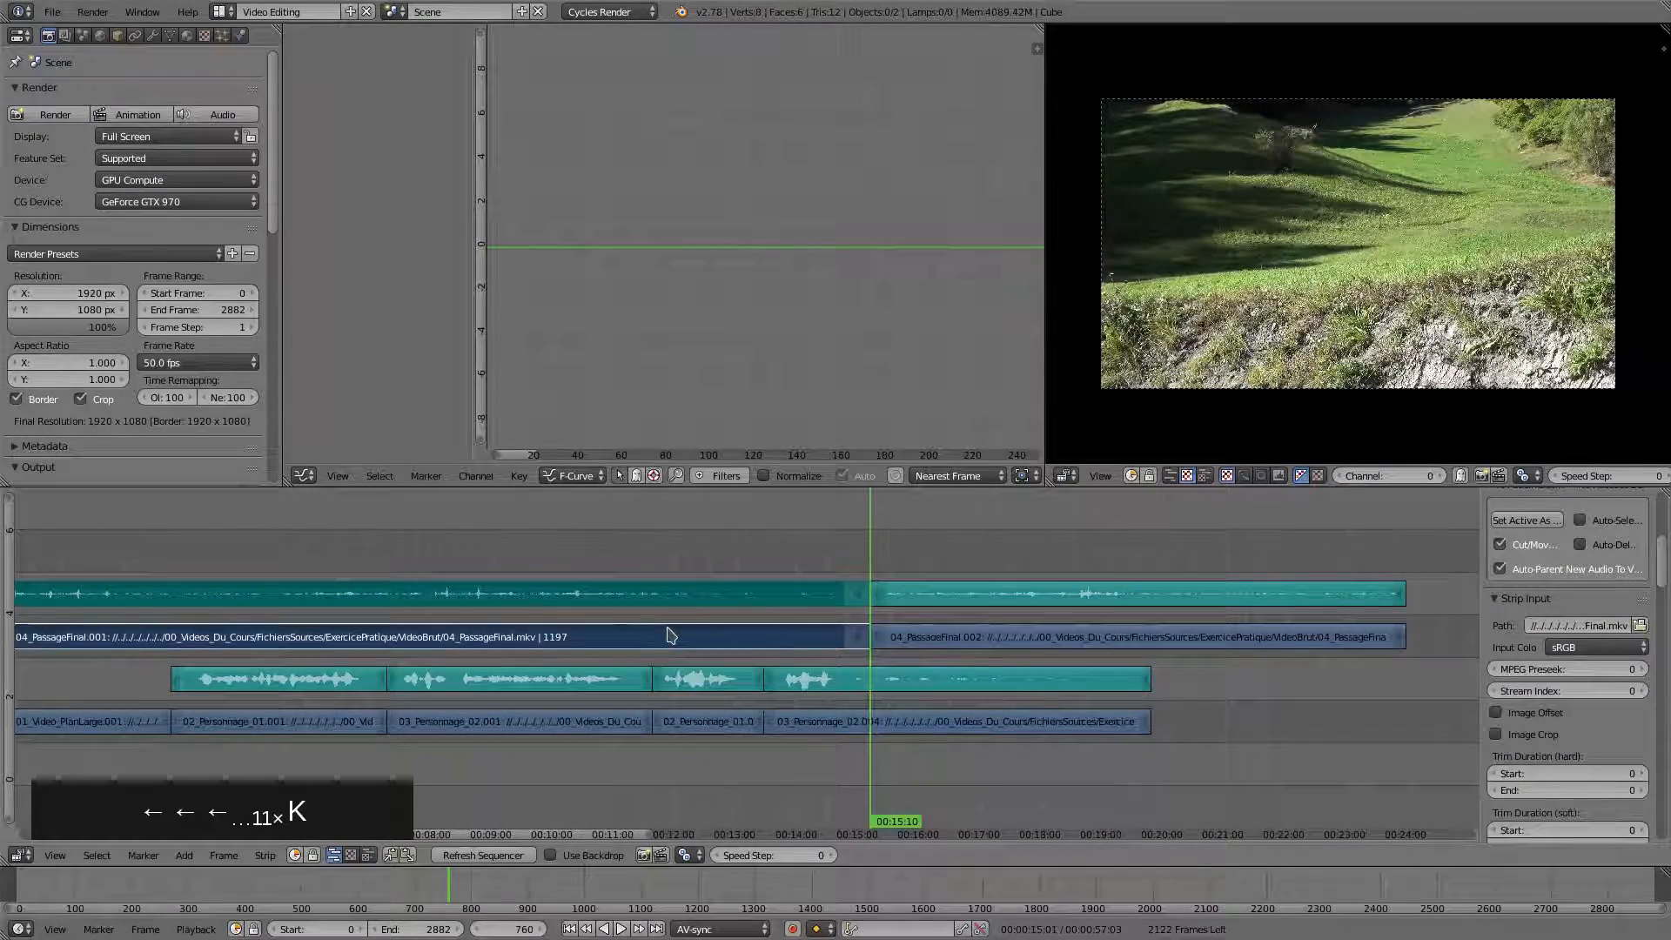
pyautogui.press('Delete')
pyautogui.press('Return')
# Move the remaining 04_PassageFinal video and sound down two channels, past the last 03_Personnage_02 passage, starting at frame 1081
pyautogui.keyDown('ctrl'); pyautogui.hscroll(5, 644, 626); pyautogui.keyUp('ctrl')
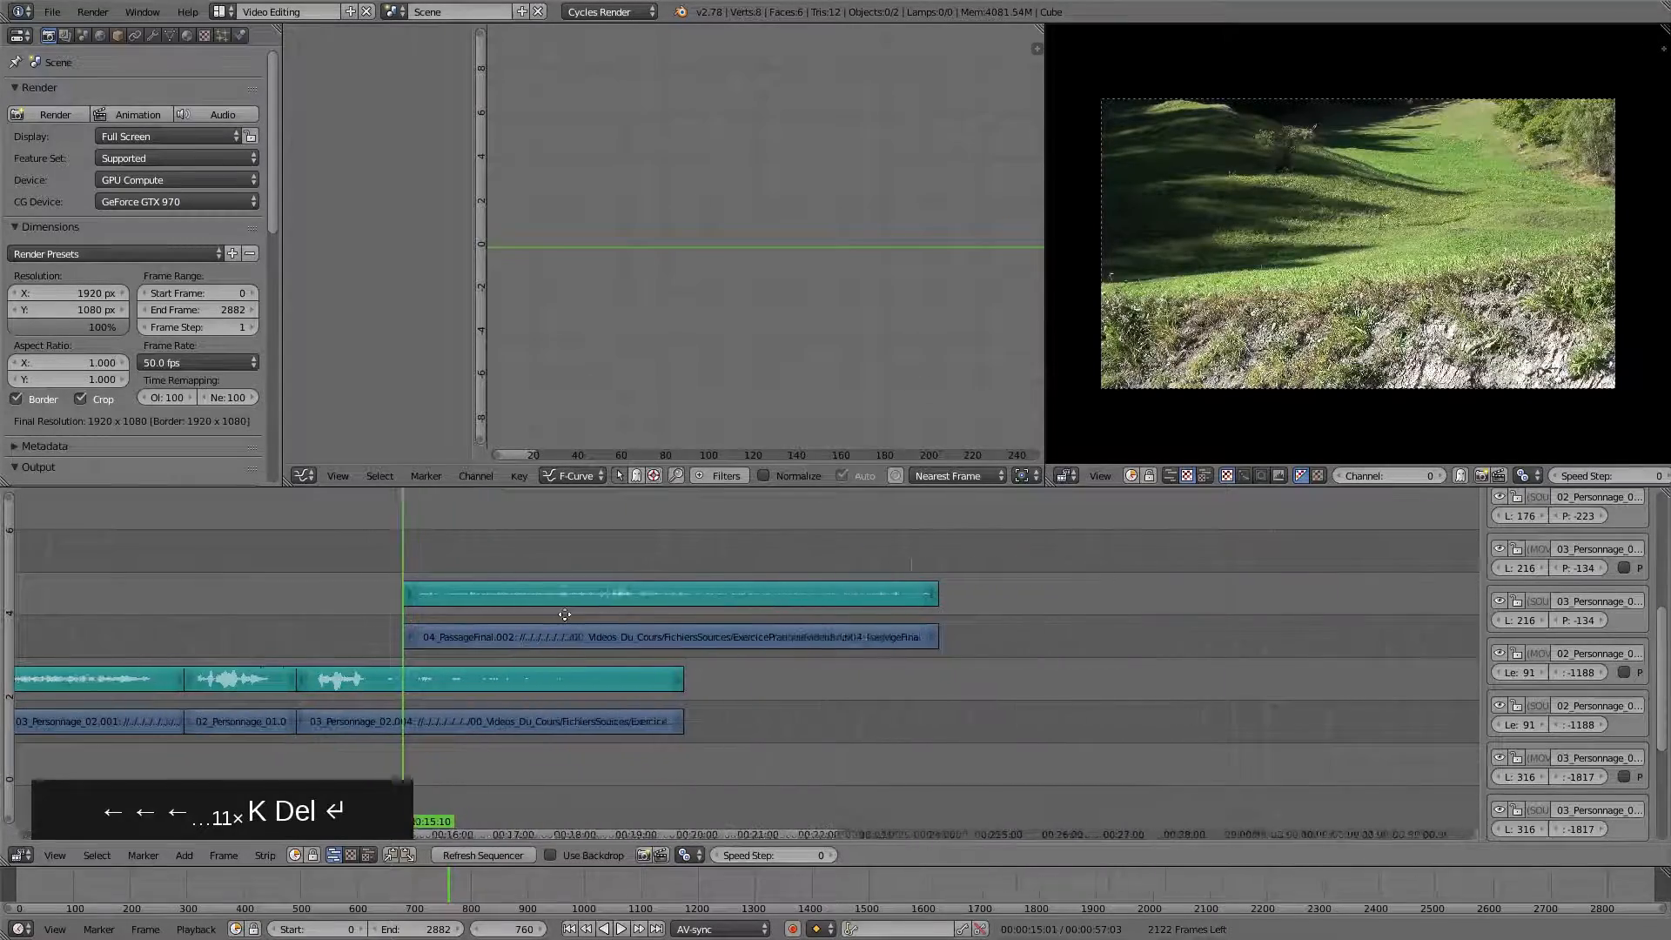
pyautogui.rightClick(579, 635)
pyautogui.keyDown('shift'); pyautogui.rightClick(609, 597); pyautogui.keyUp('shift')
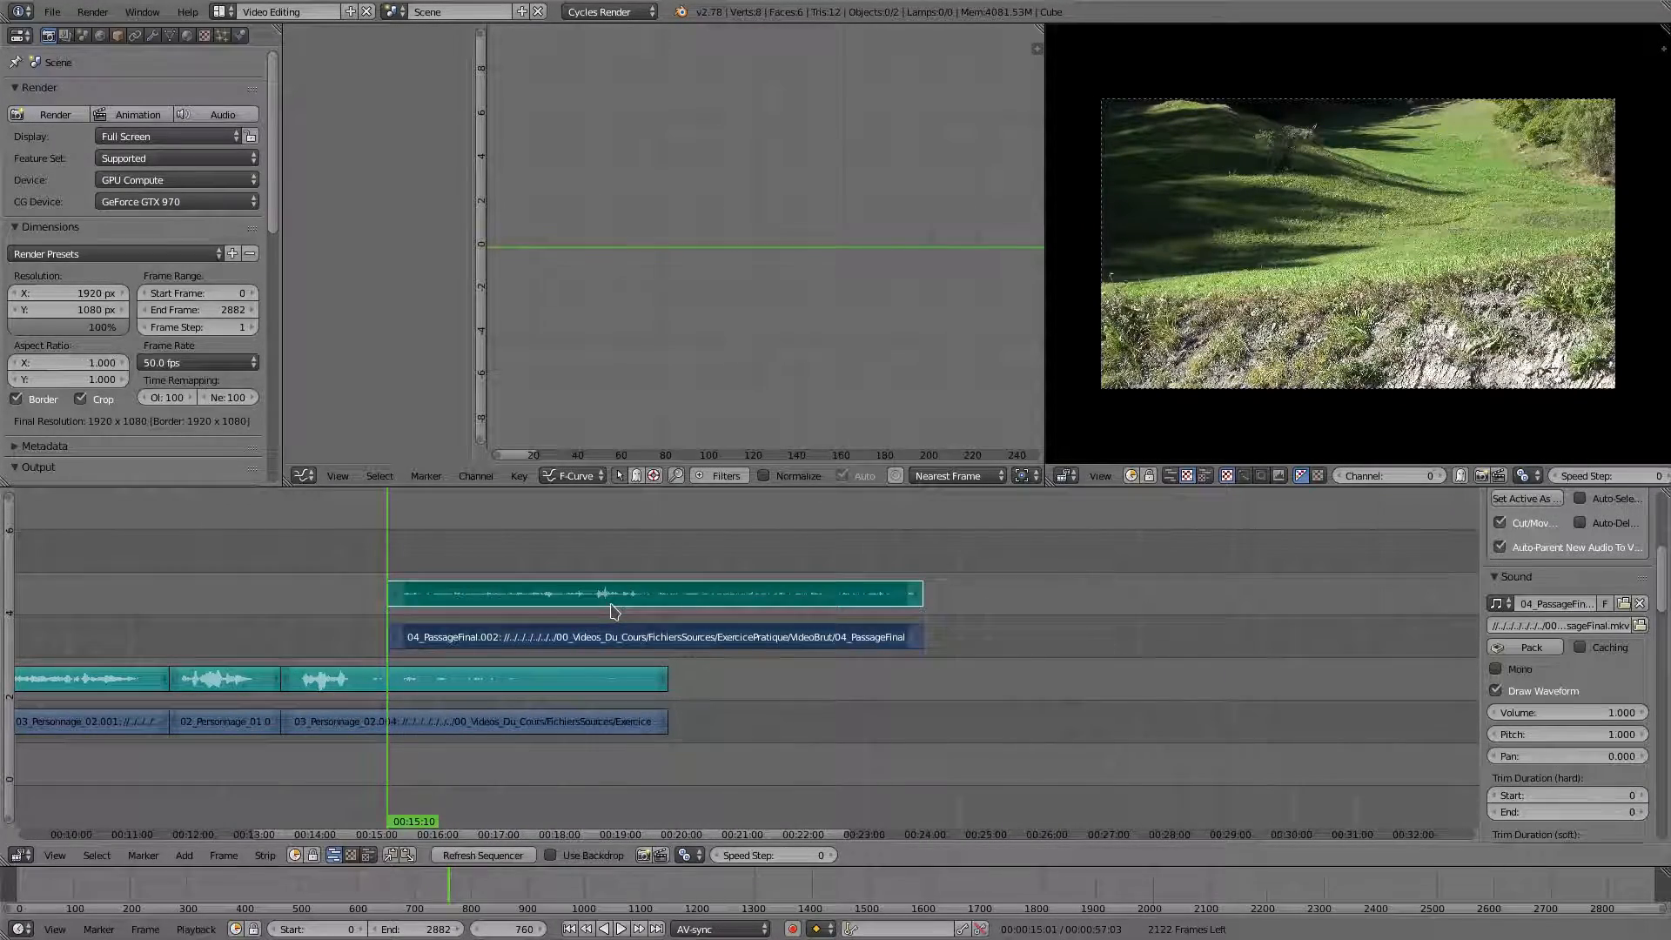
pyautogui.press('g')
pyautogui.click(1138, 696)
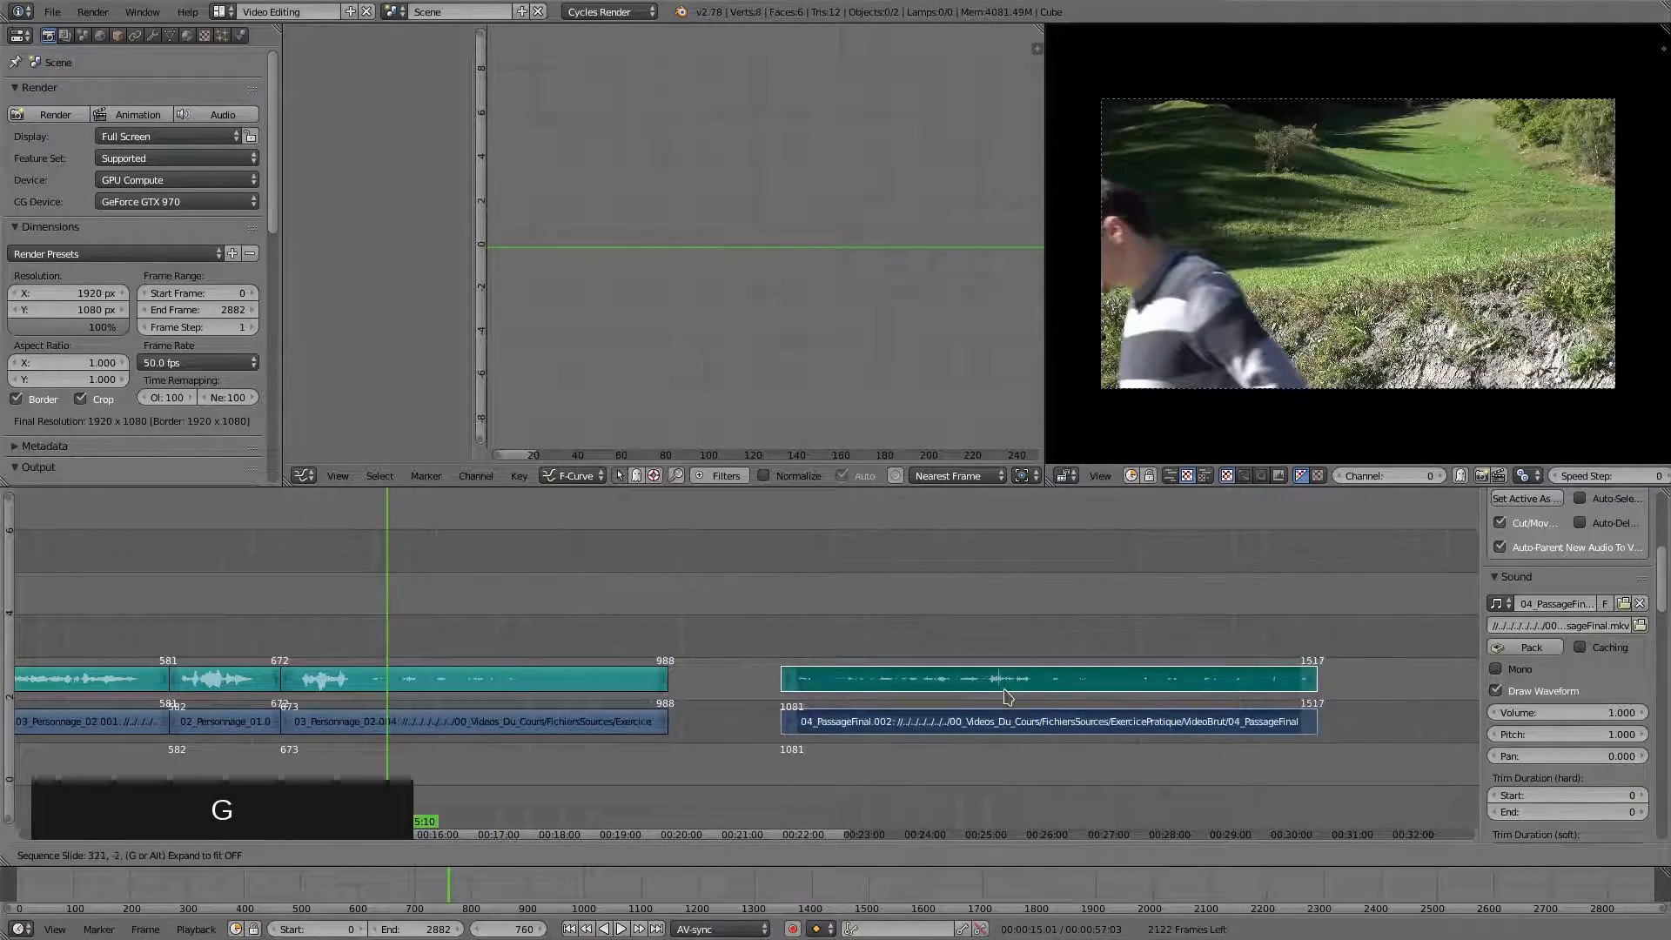
# Play back the 04_PassageFinal passage from just before its start, stop near its end, and save the project
pyautogui.click(769, 635)
pyautogui.press('space')
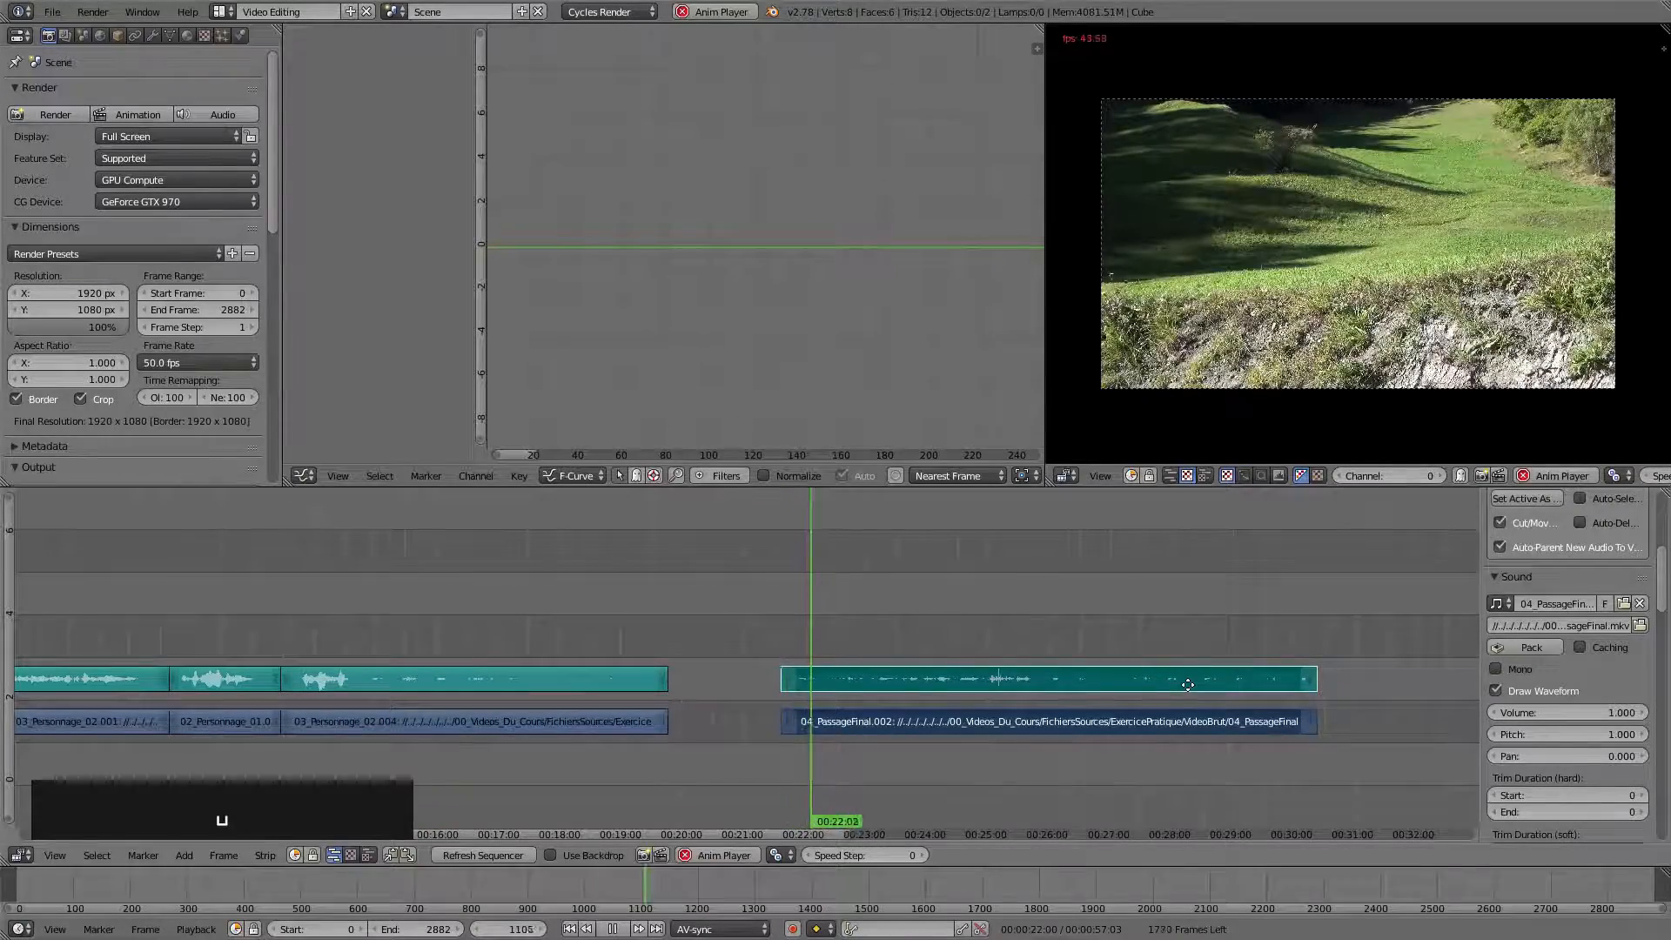
pyautogui.moveTo(1180, 685); pyautogui.dragTo(1051, 685, button='middle')
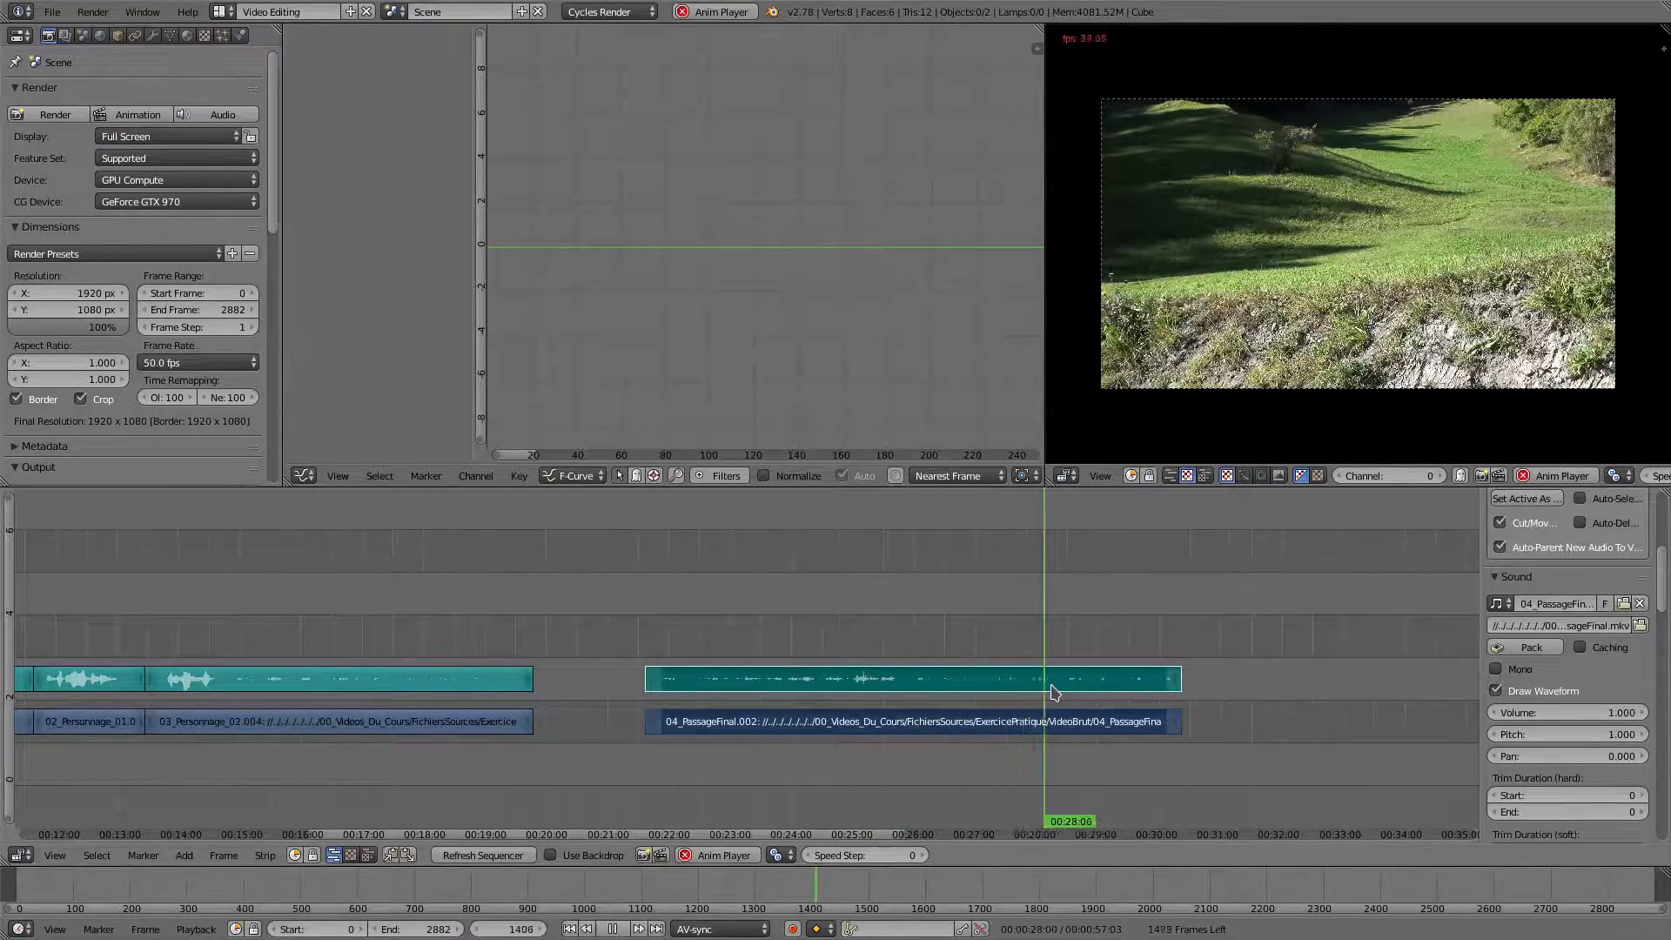
pyautogui.press('space')
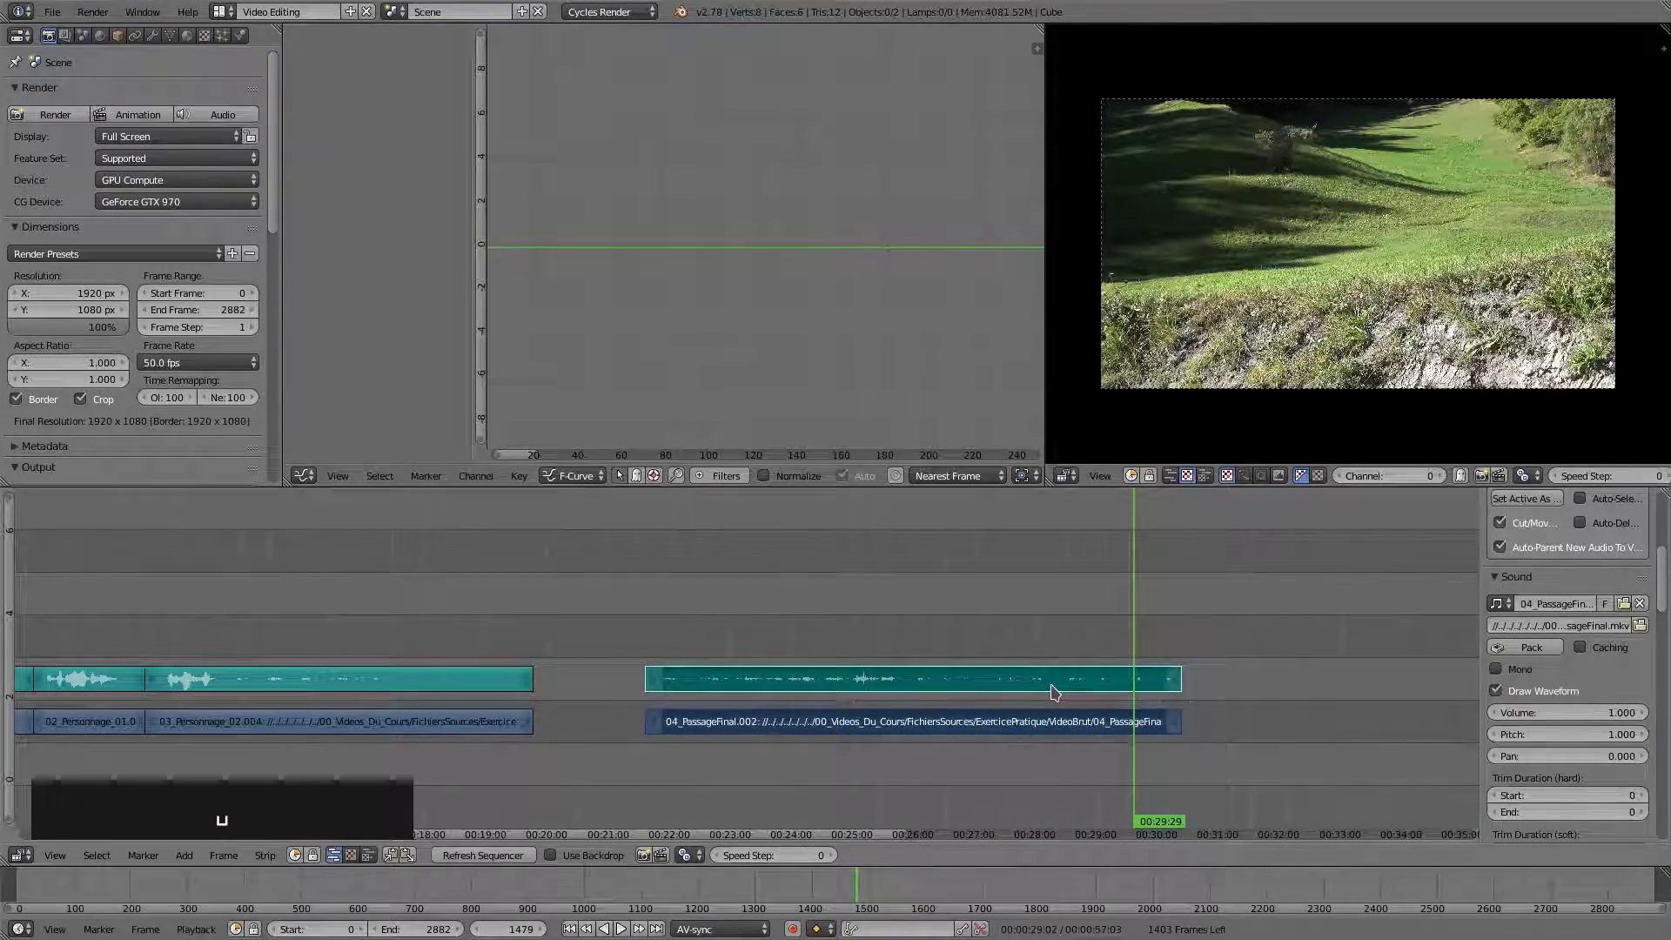
pyautogui.hotkey('ctrl', 's')
# Move the 04_PassageFinal video and sound directly after the last 03_Personnage_02 passage, starting at frame 989
pyautogui.scroll(-5, 774, 710)
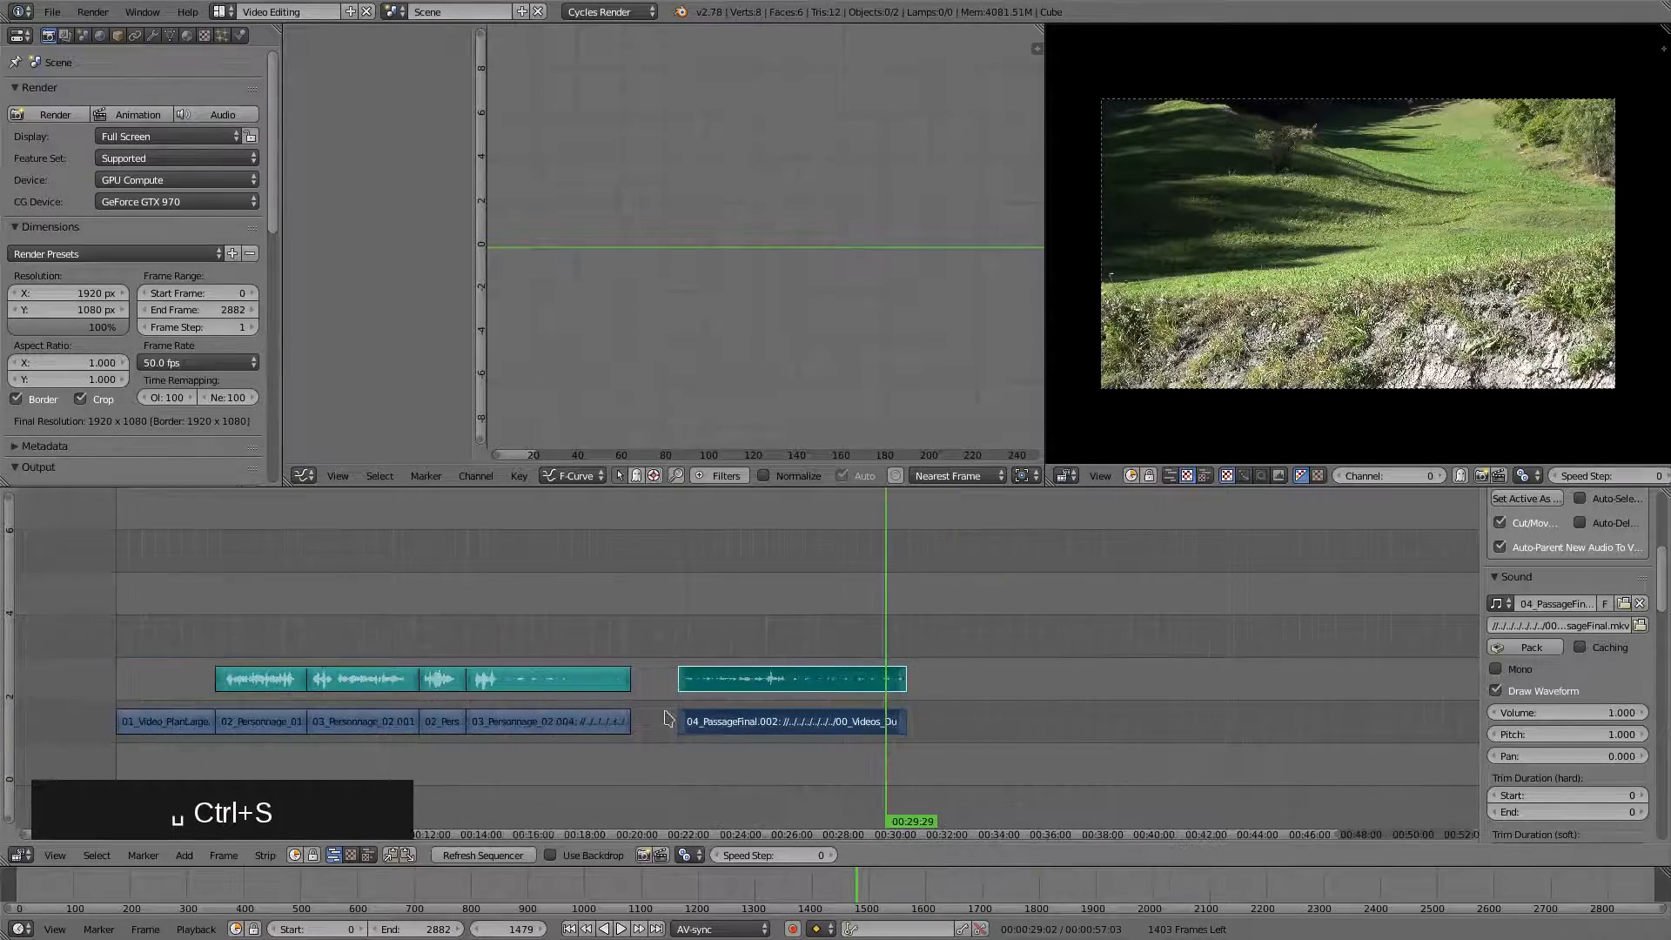
pyautogui.keyDown('ctrl'); pyautogui.hscroll(-2, 775, 710); pyautogui.keyUp('ctrl')
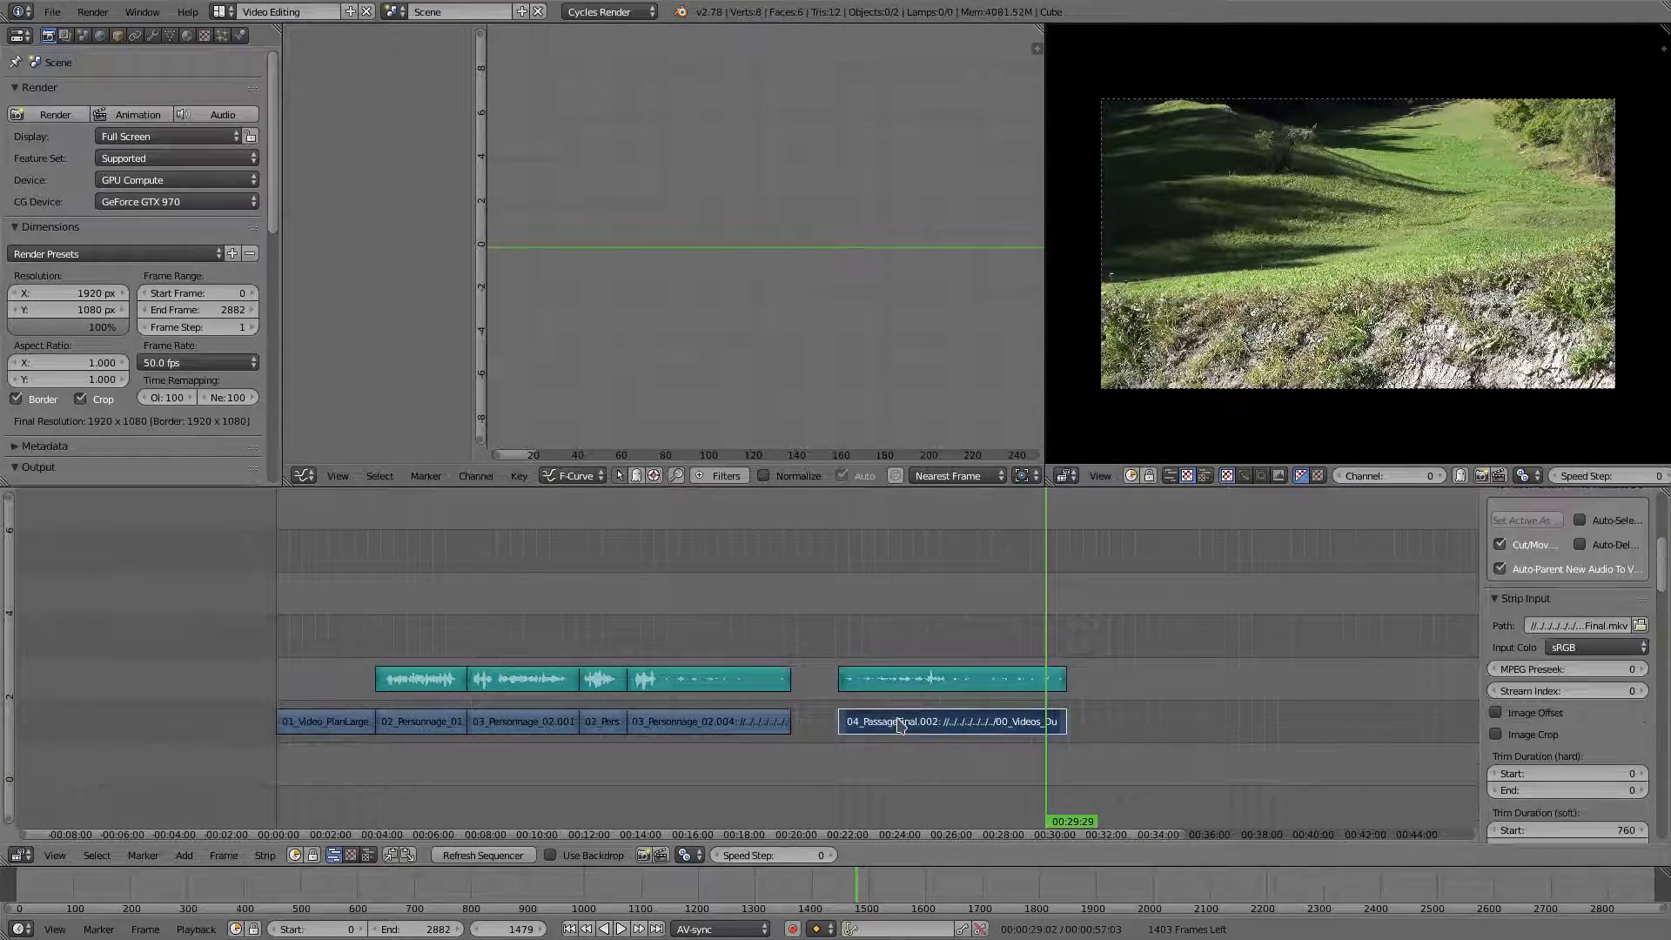
pyautogui.press('g')
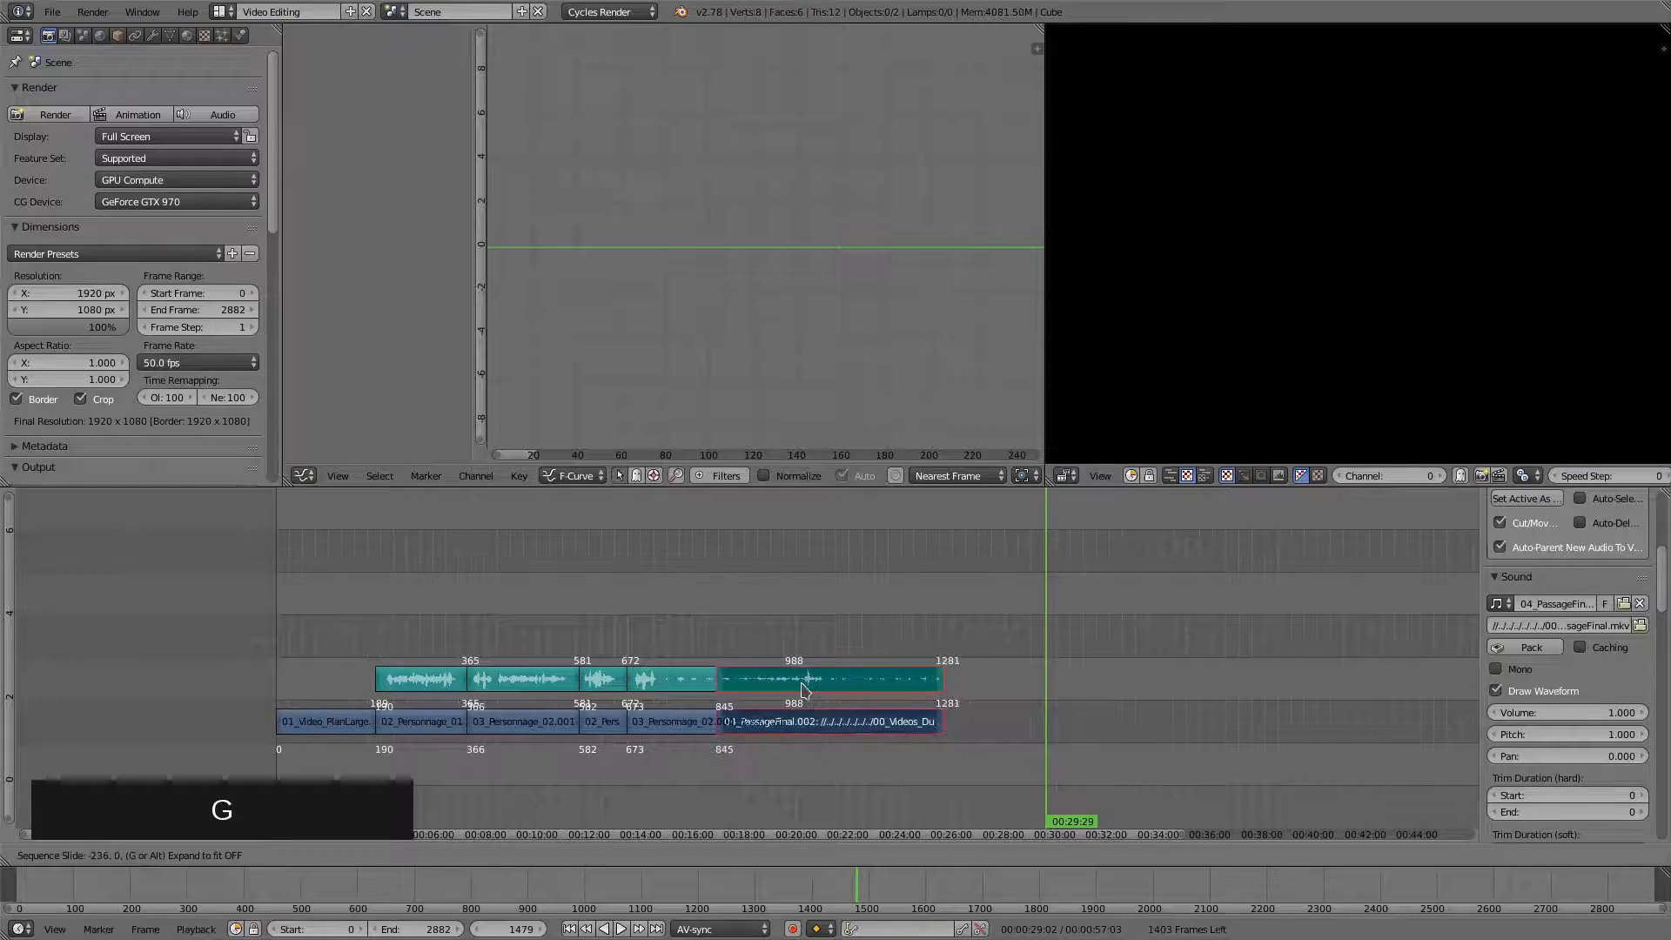
pyautogui.scroll(4, 797, 714)
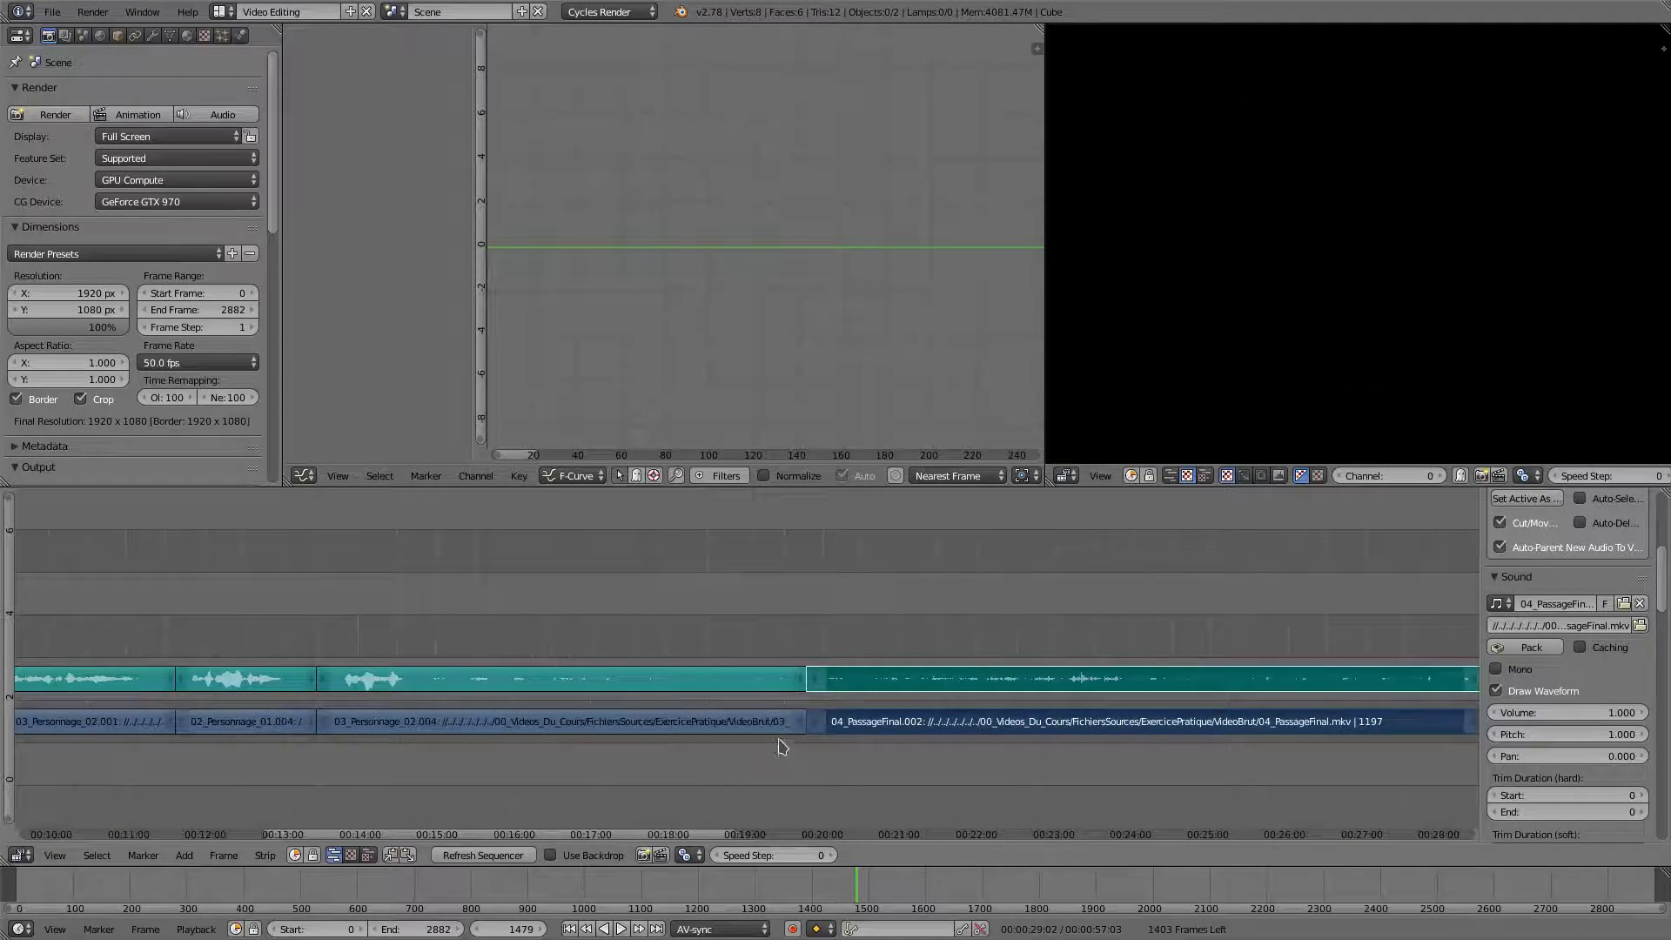
# Play back the transition from the last 03_Personnage_02 passage into 04_PassageFinal from frame 916, then park the playhead at frame 978
pyautogui.click(727, 641)
pyautogui.click(694, 634)
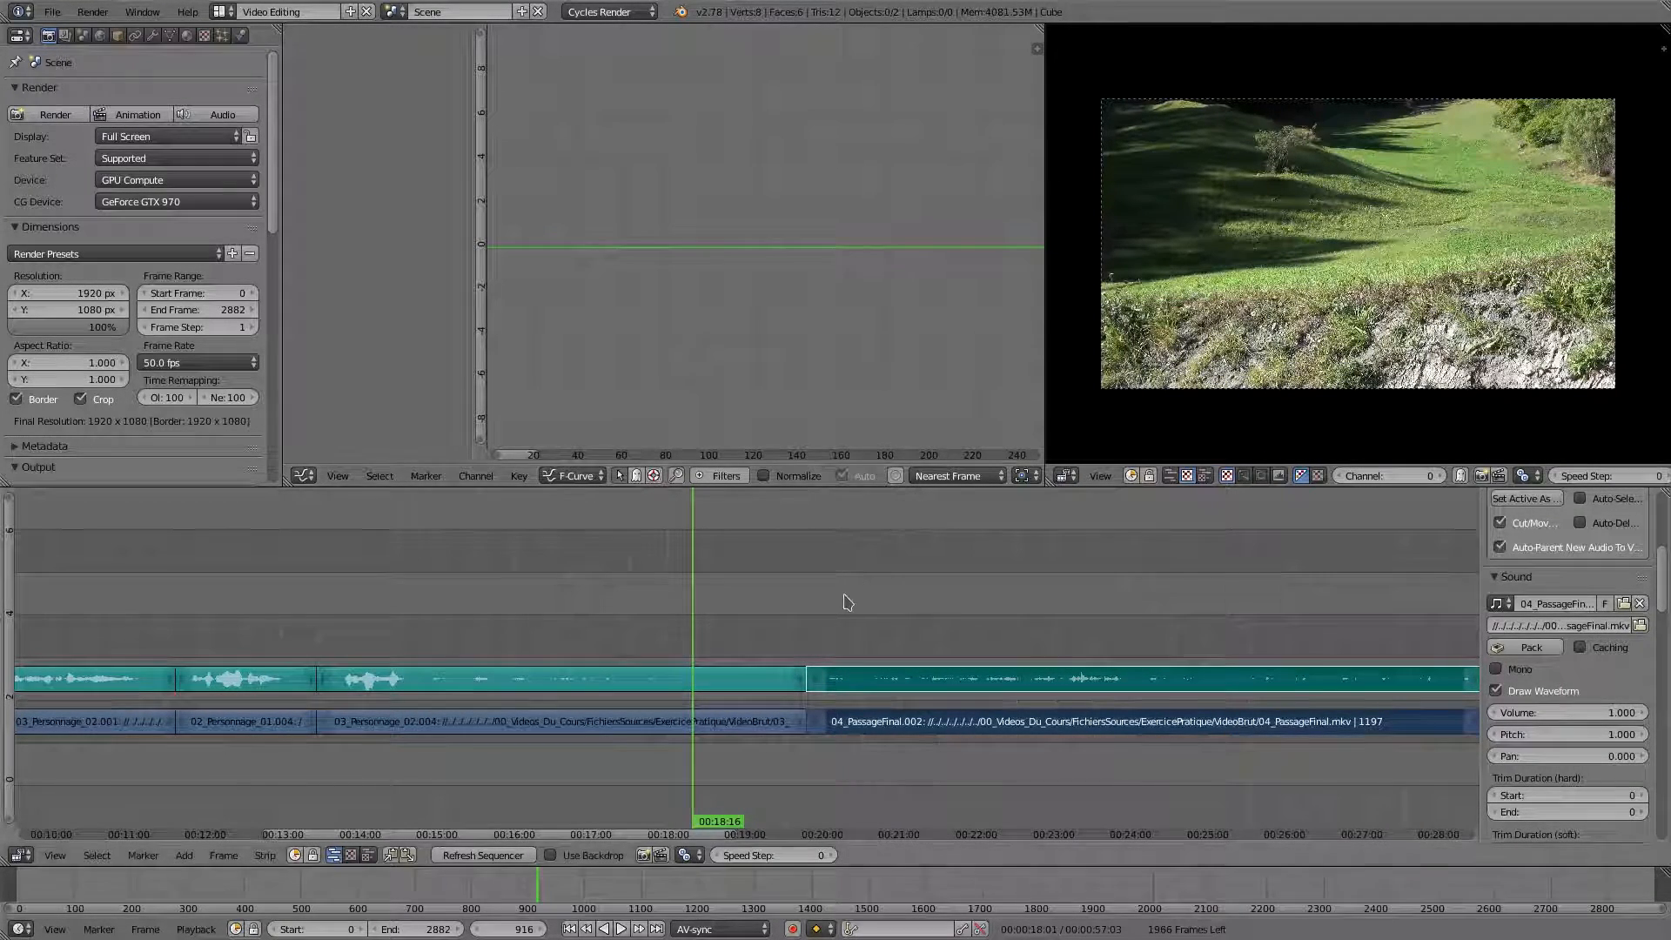
pyautogui.press('space')
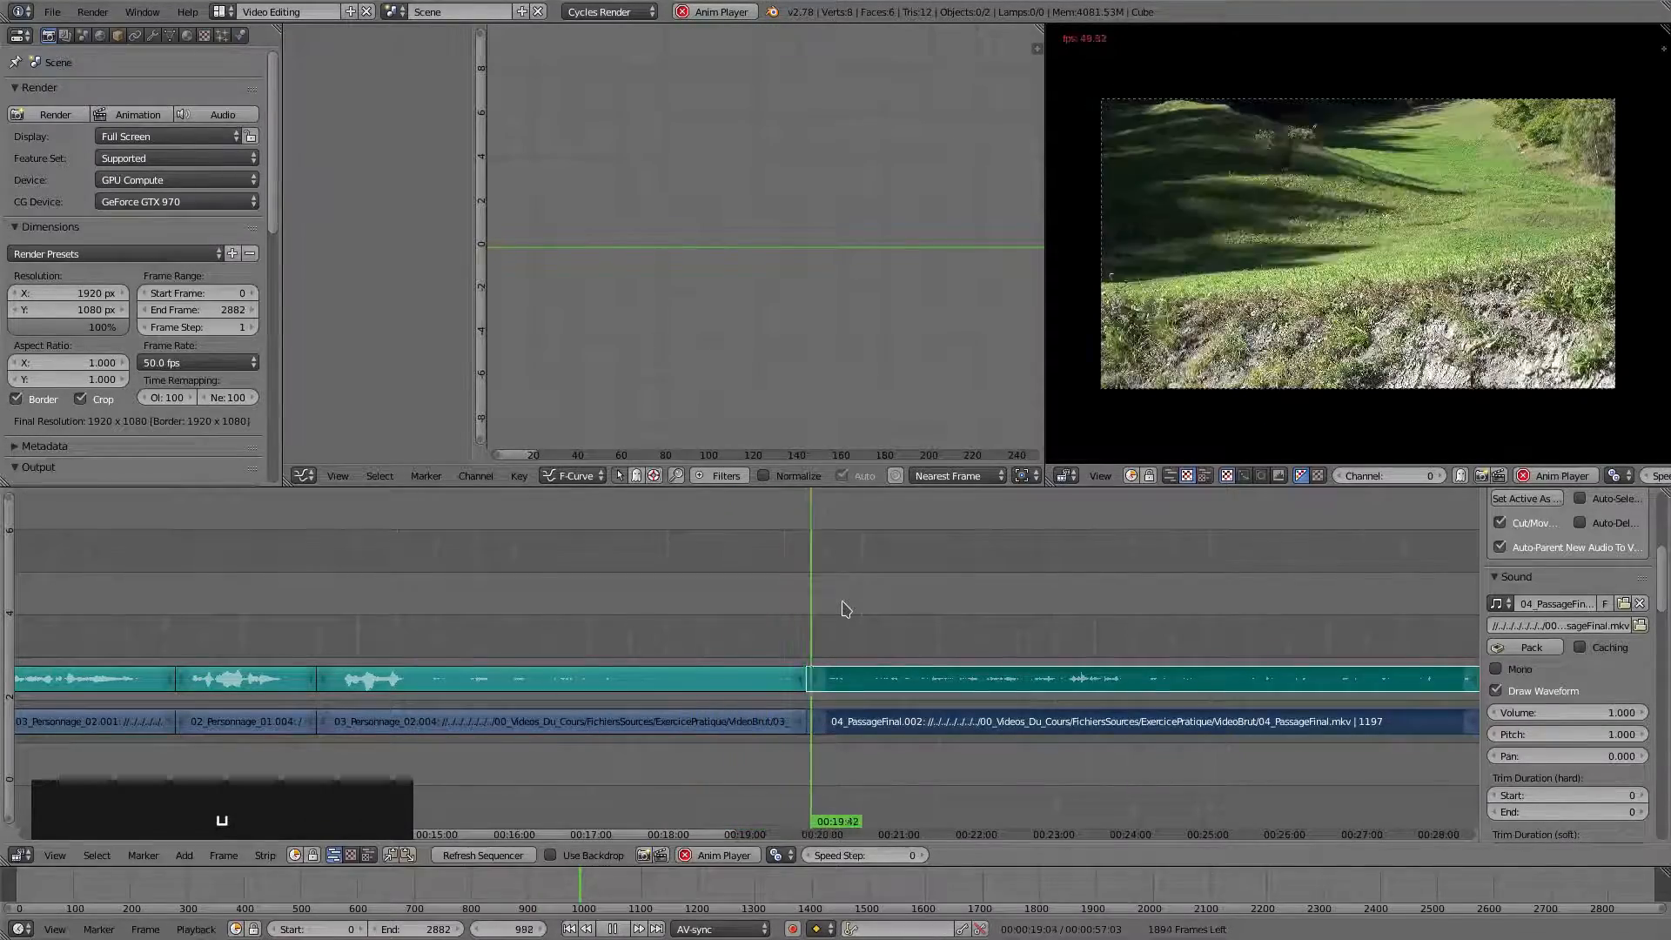
pyautogui.press('space')
pyautogui.click(773, 612)
pyautogui.moveTo(779, 618)
pyautogui.mouseDown()
pyautogui.moveTo(840, 622)
pyautogui.moveTo(725, 618)
pyautogui.moveTo(828, 634)
pyautogui.moveTo(789, 628)
pyautogui.mouseUp()
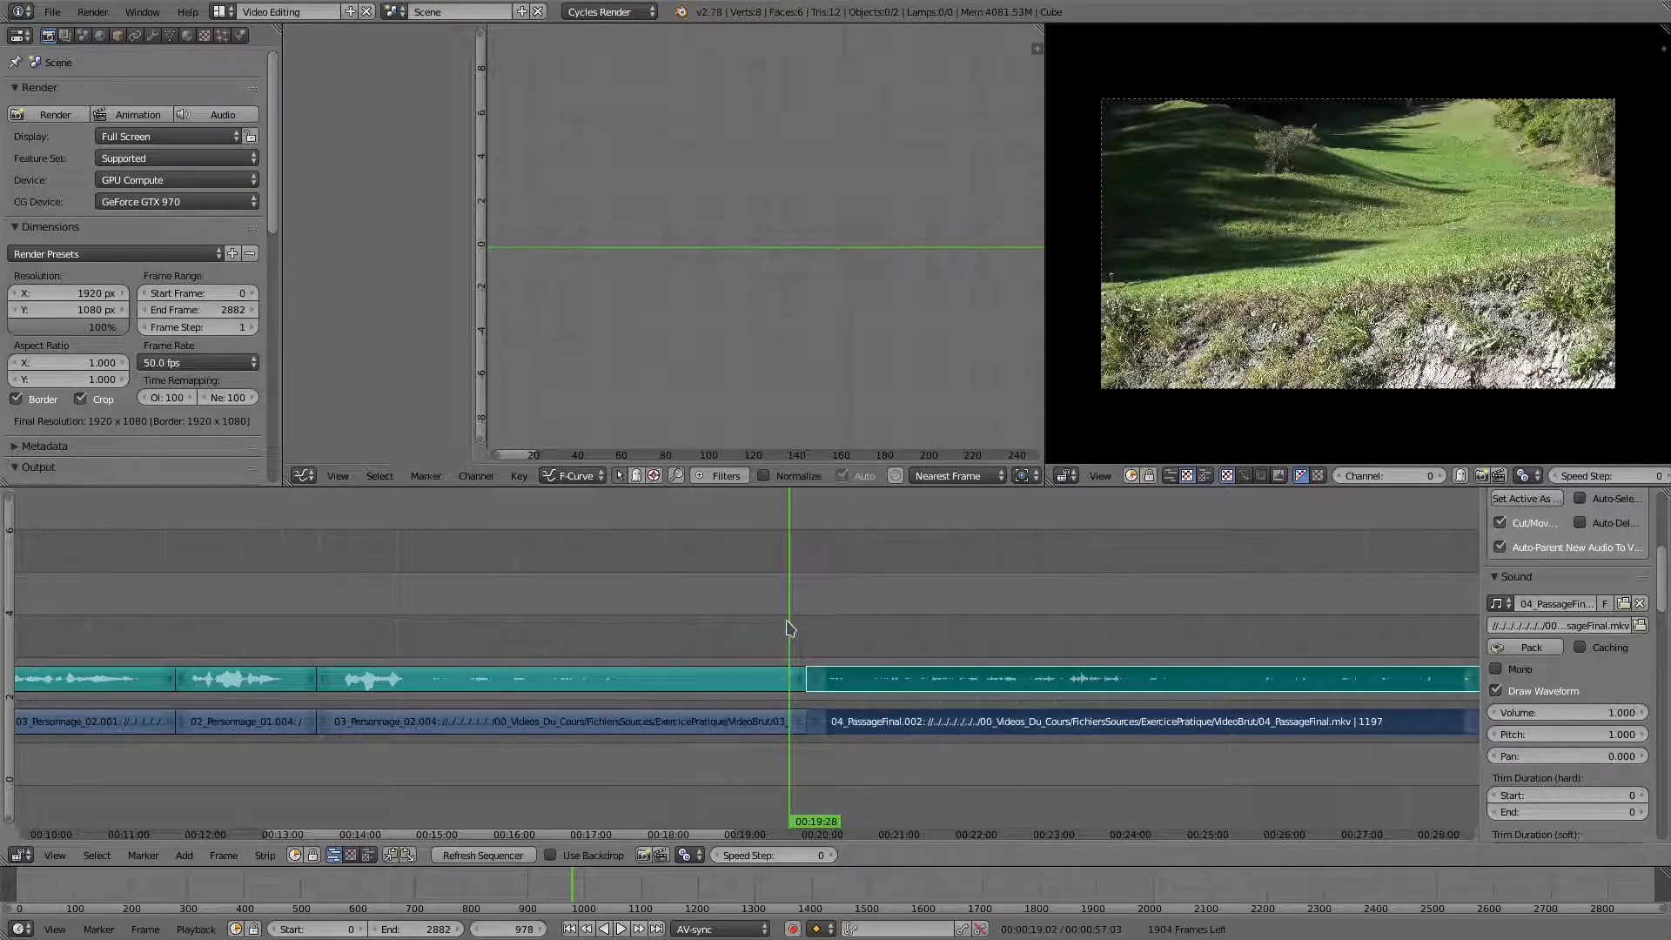
# Select the sound strips of all the passages and move them up two channels, keeping their timing
pyautogui.scroll(-5, 853, 712)
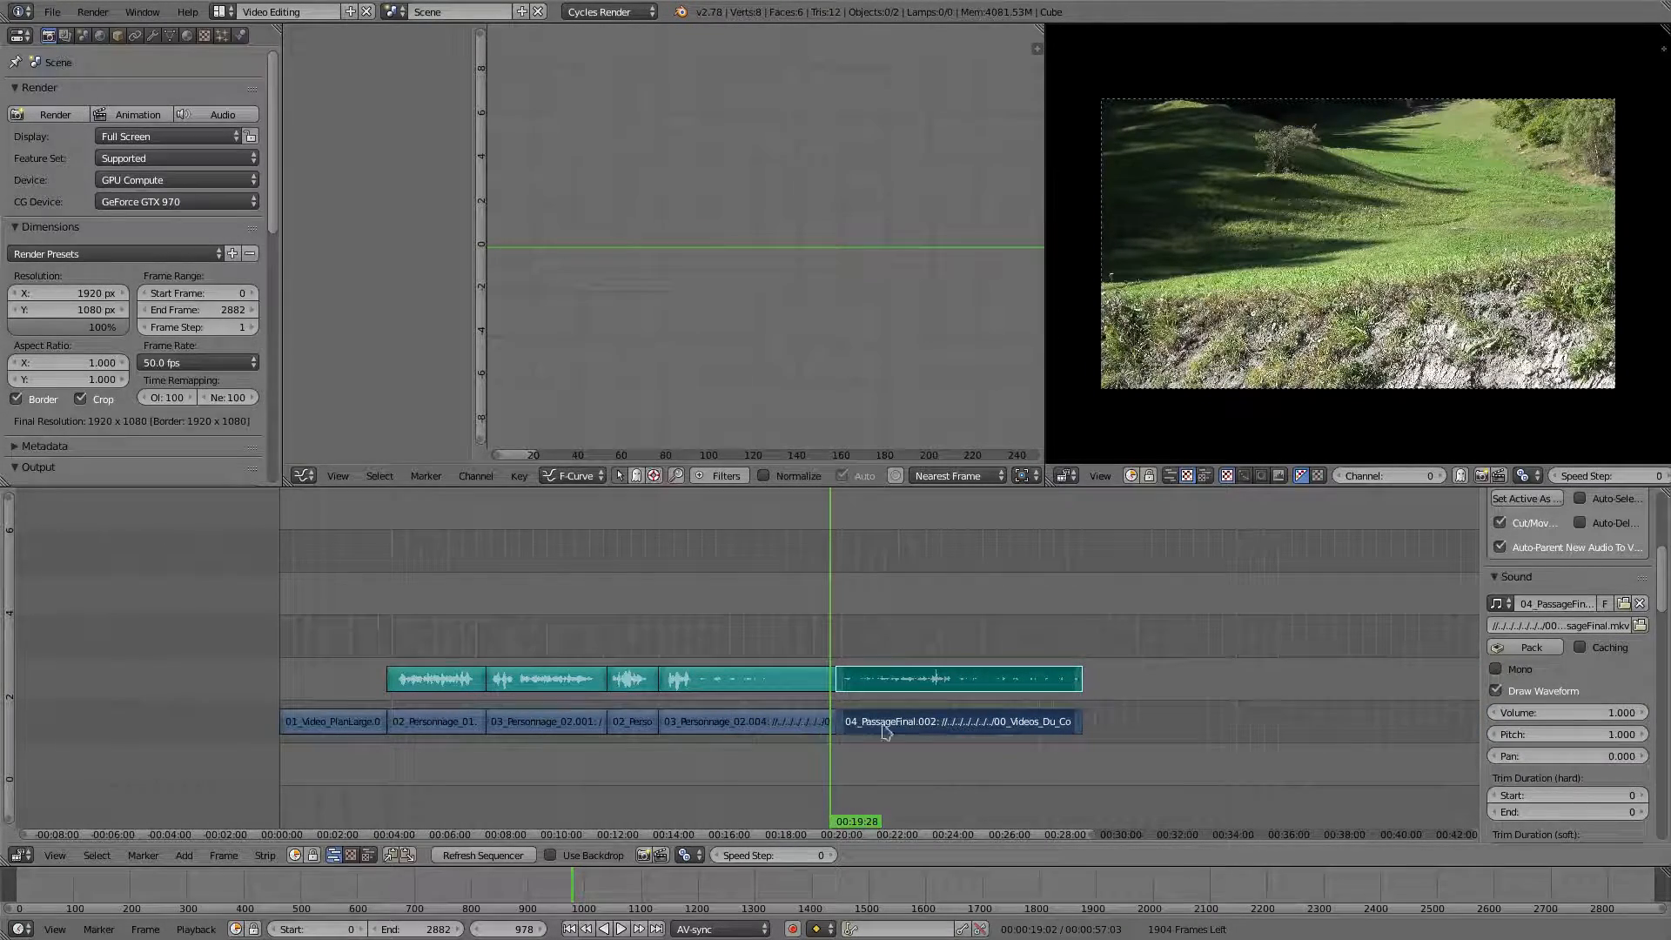
pyautogui.click(918, 685)
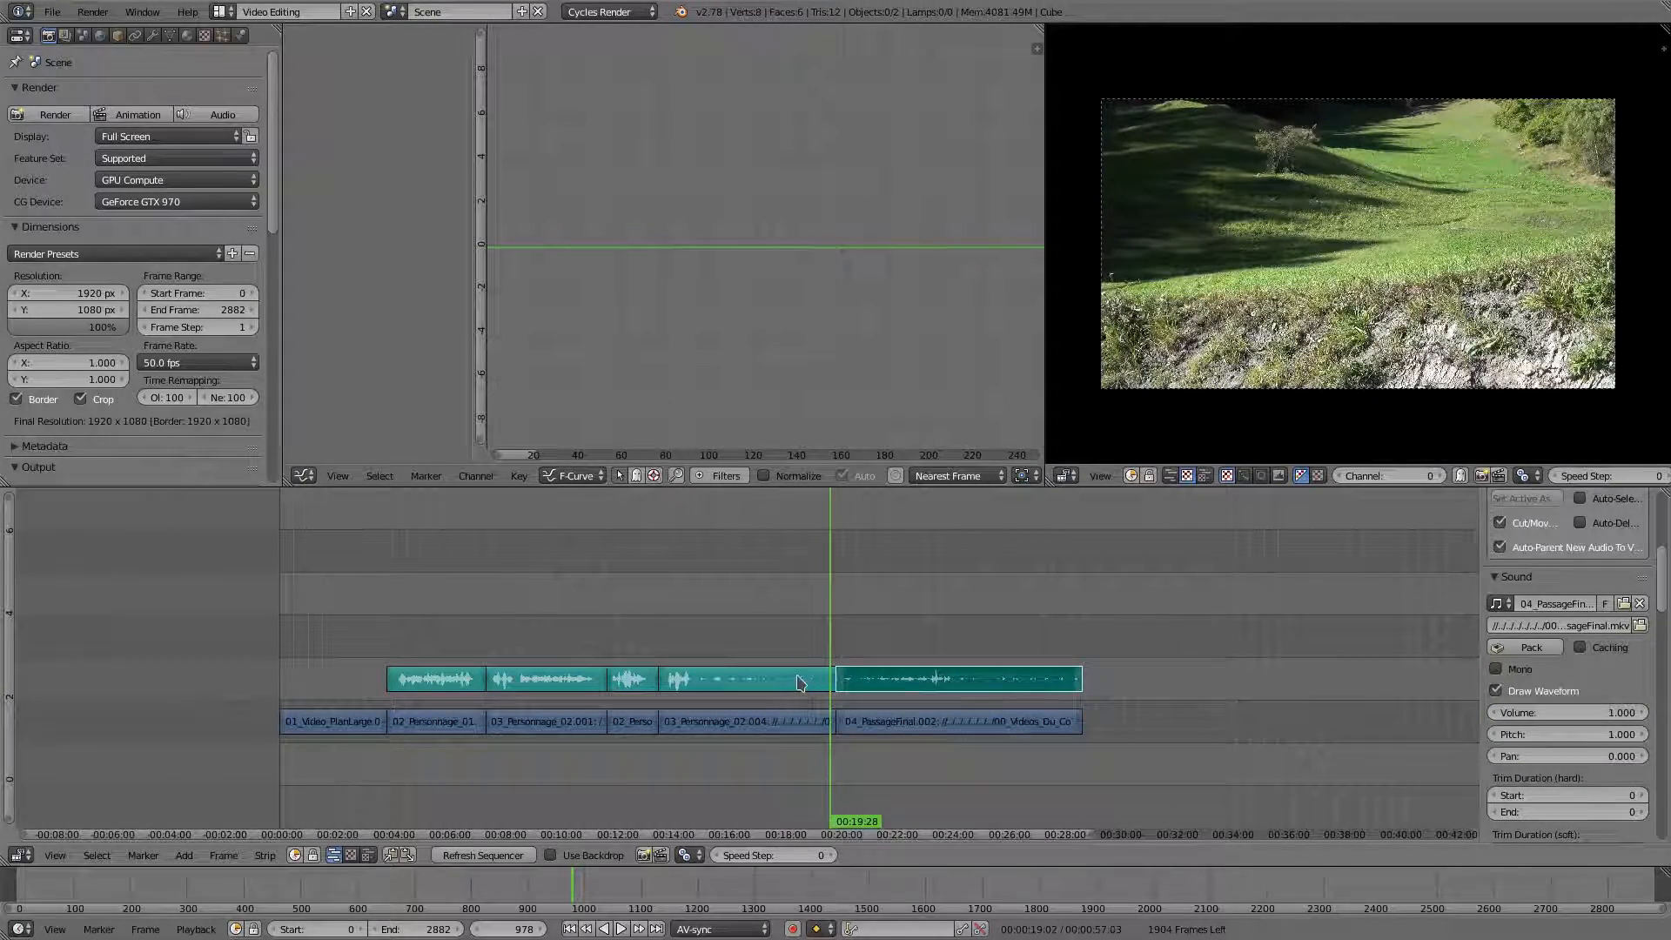
pyautogui.click(623, 683)
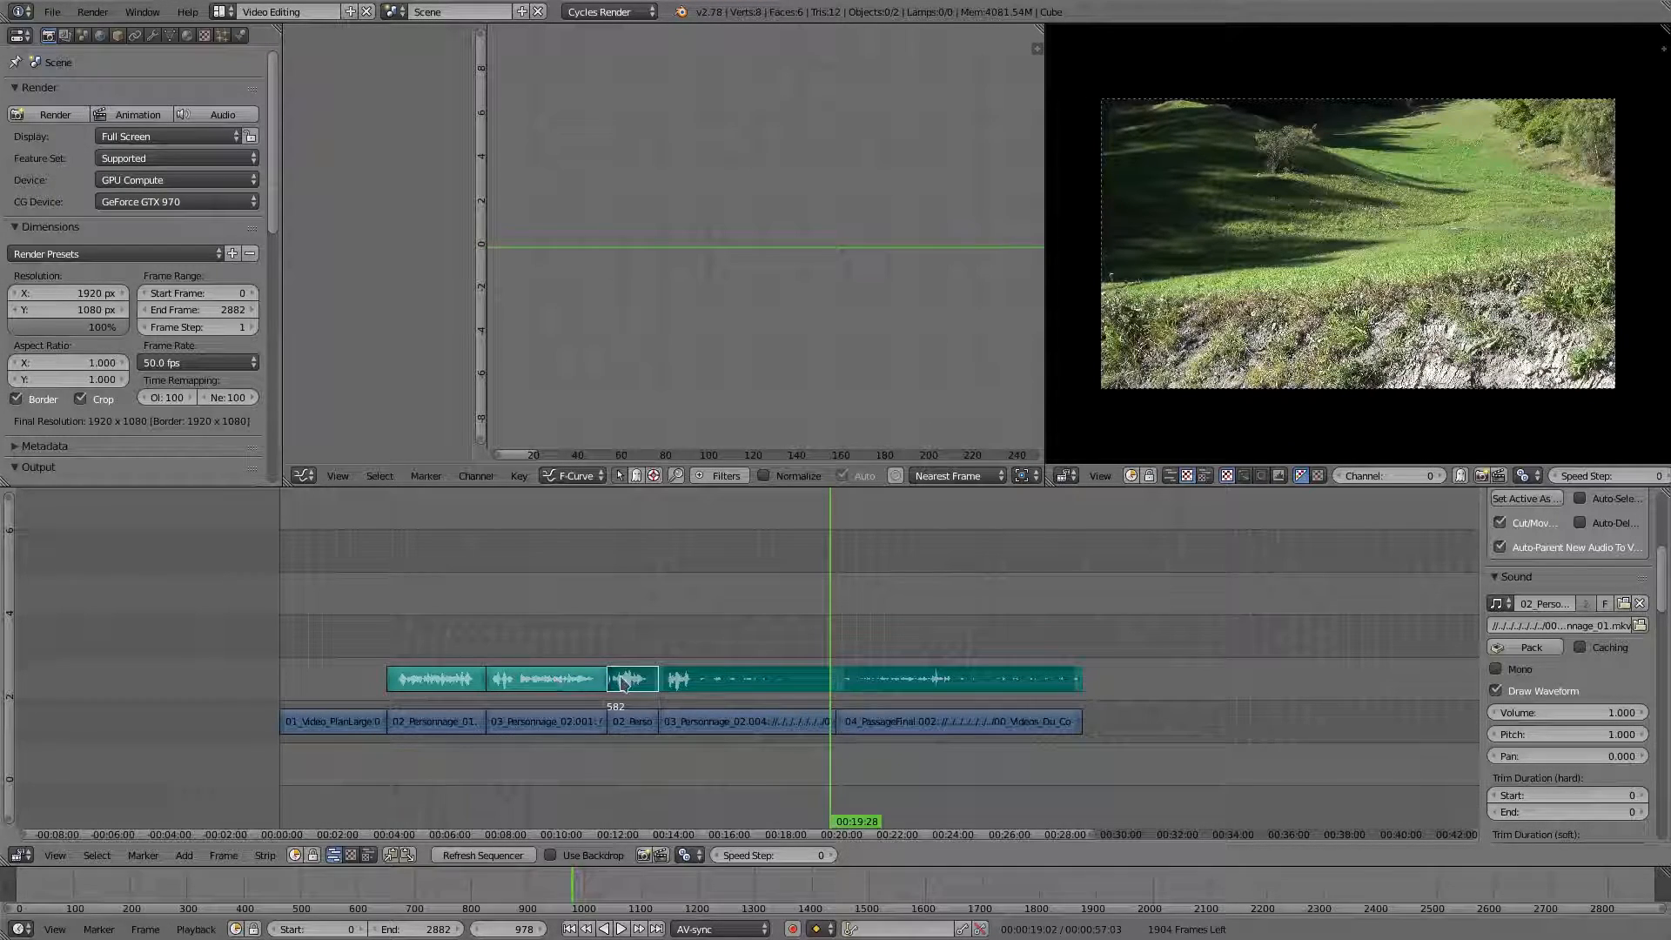
pyautogui.click(450, 682)
pyautogui.press('g')
pyautogui.press('y')
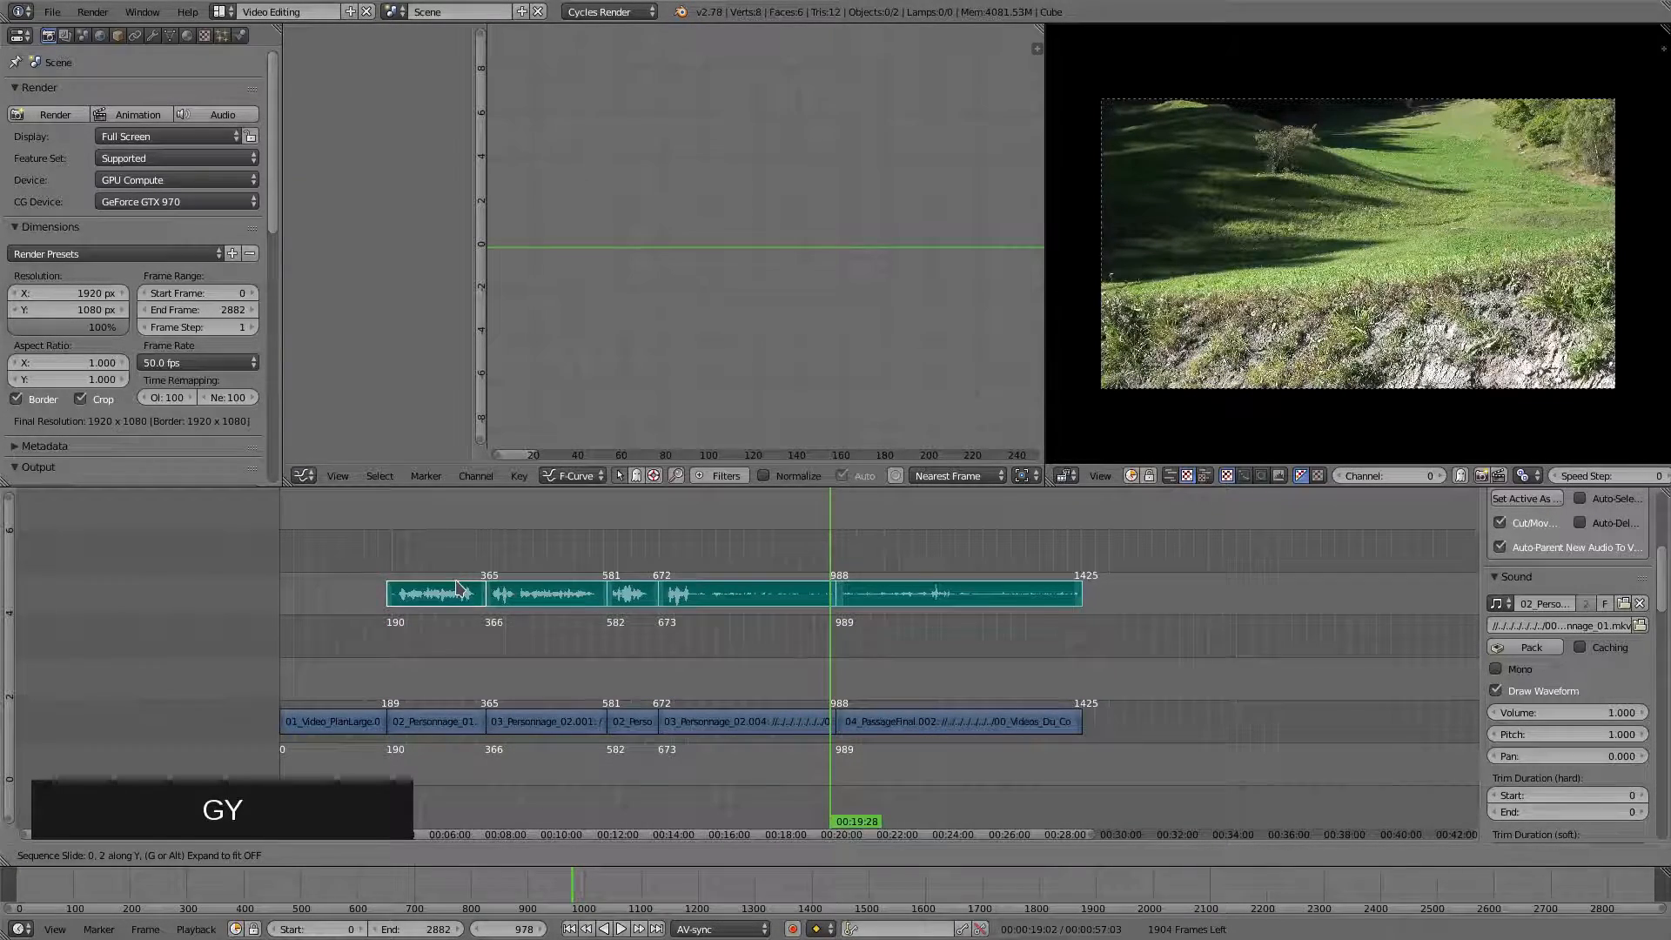
pyautogui.click(461, 593)
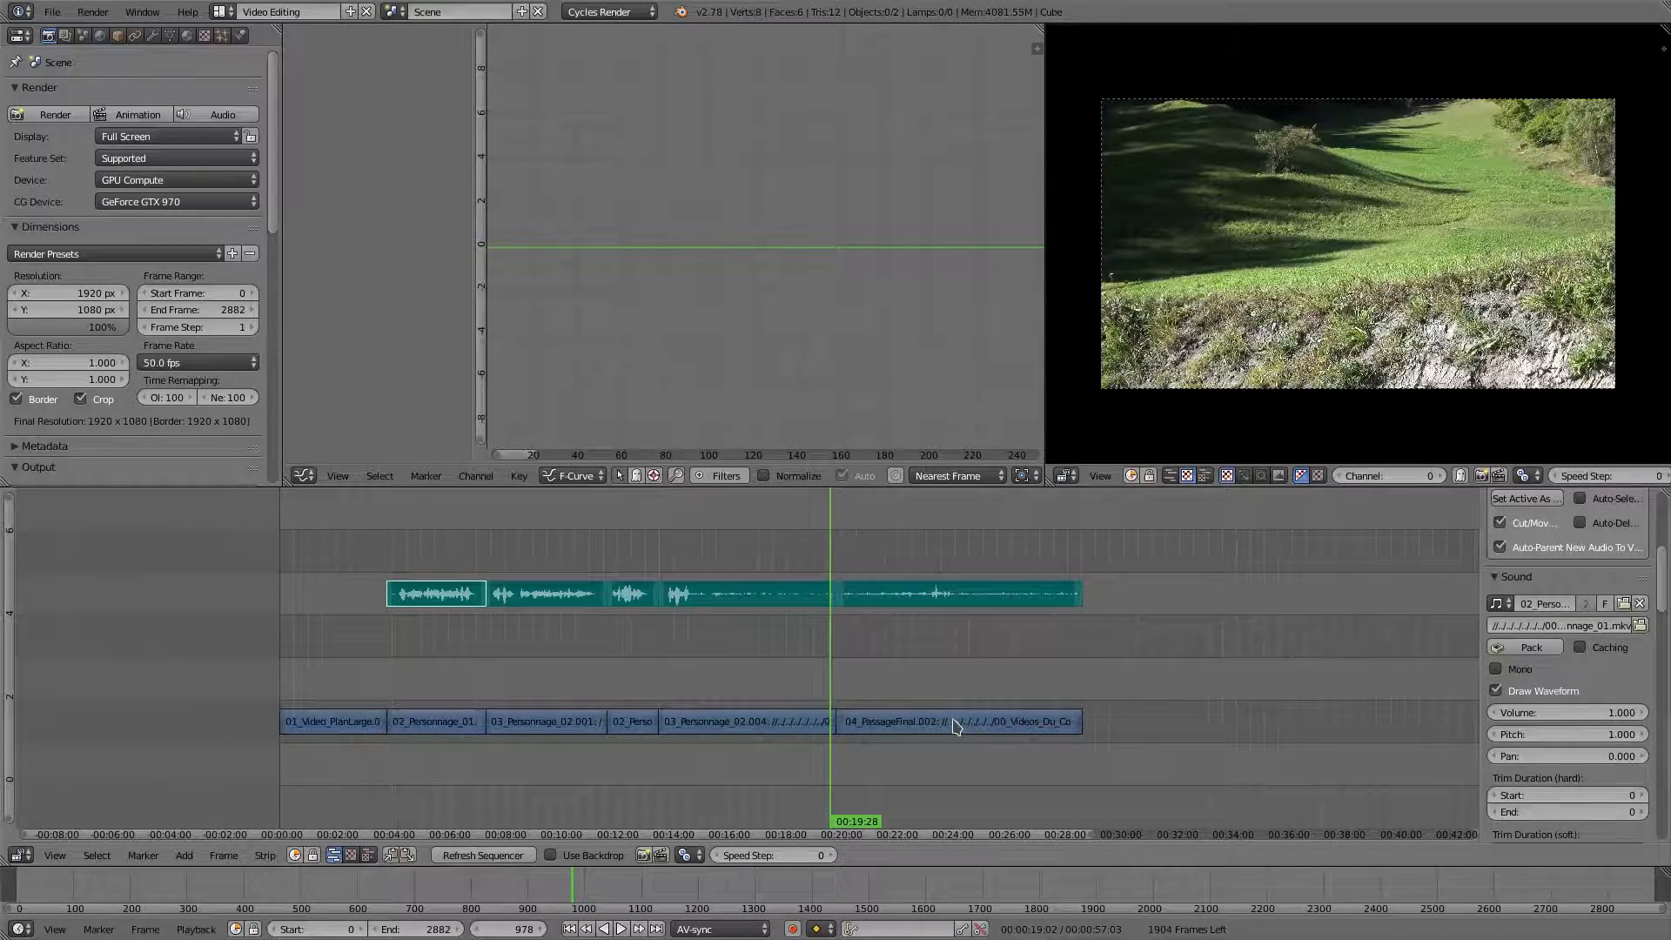
# Move the 04_PassageFinal video and sound up one channel and 110 frames earlier, overlapping the last 03_Personnage_02 passage from frame 879
pyautogui.click(956, 723)
pyautogui.click(967, 601)
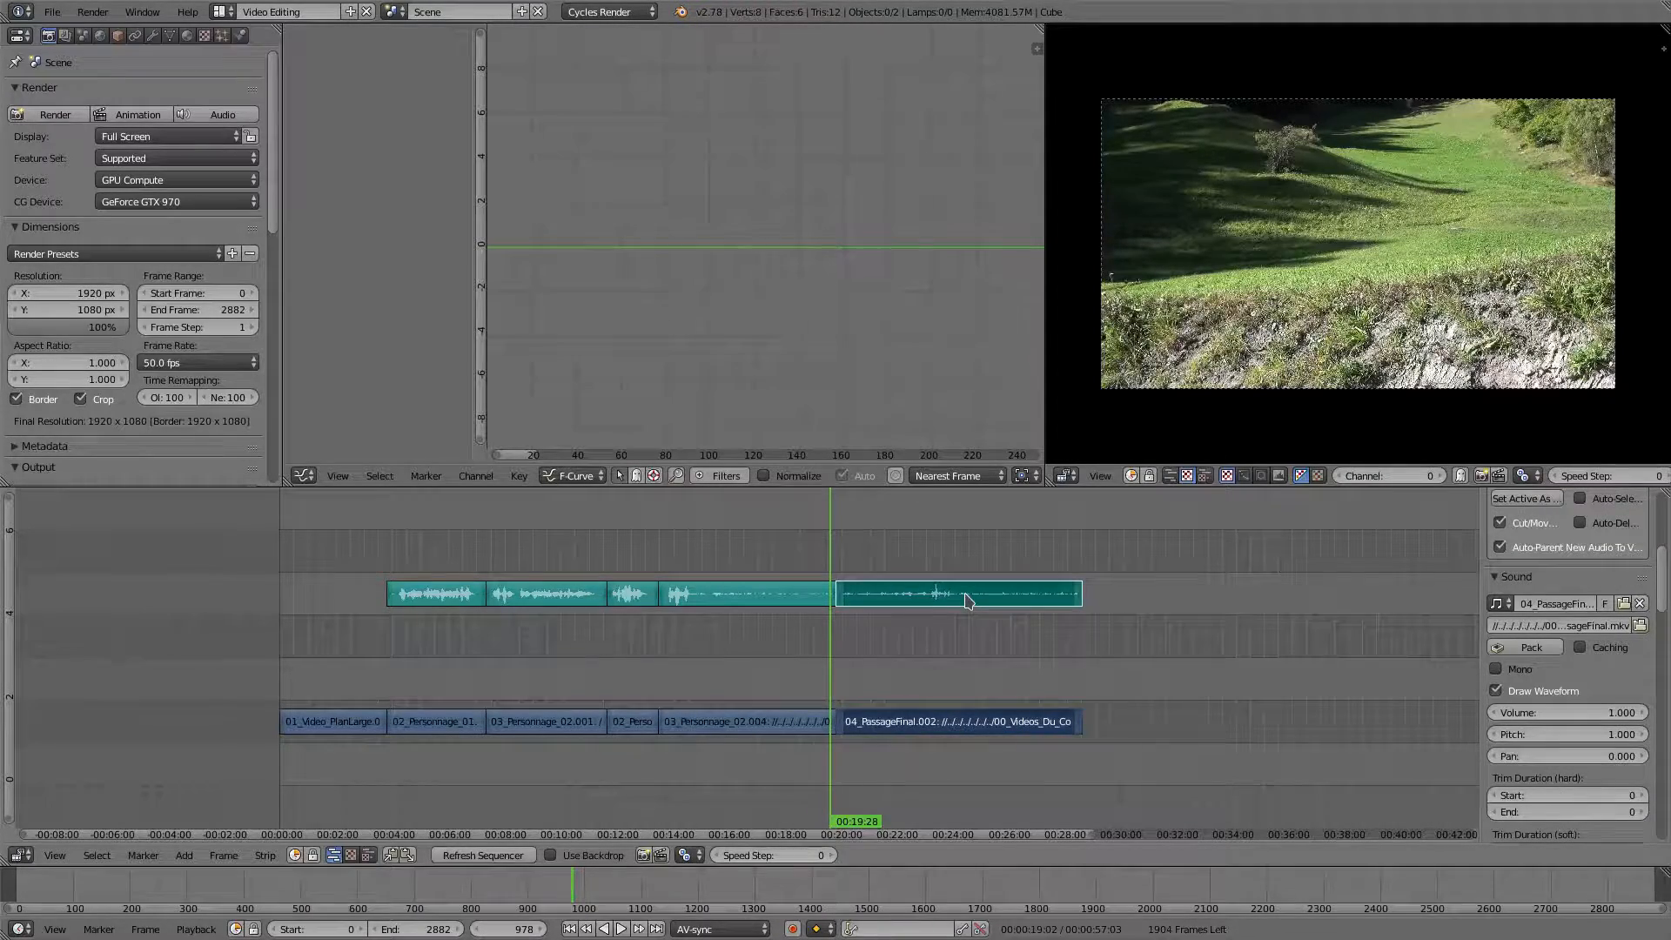
pyautogui.press('g')
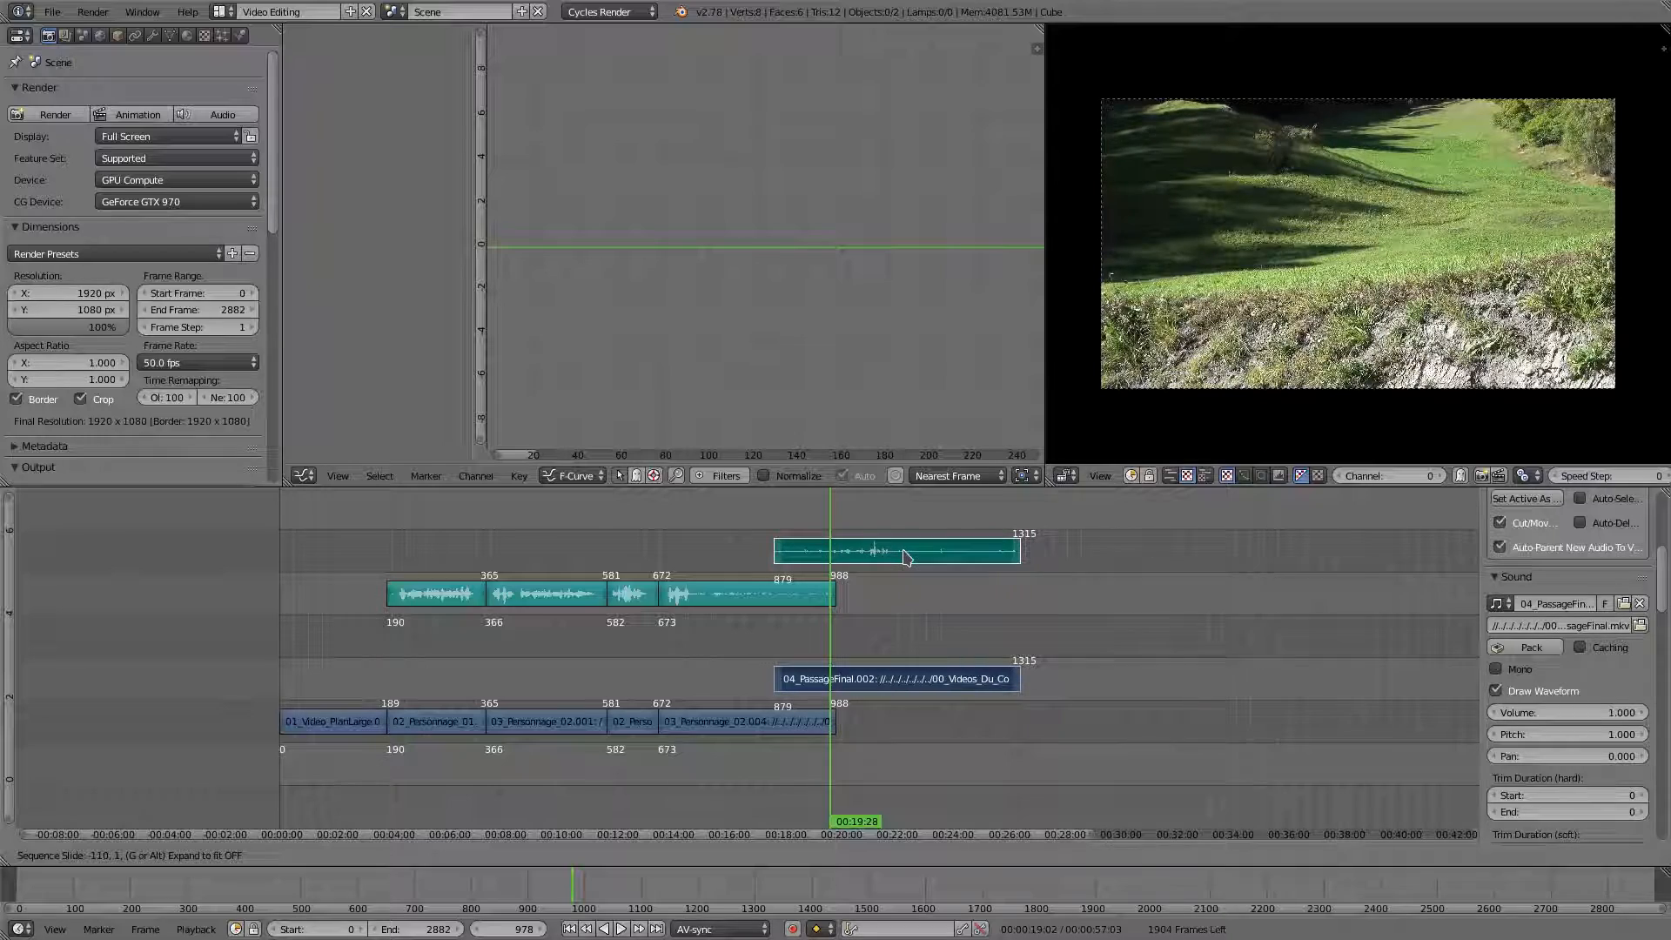
pyautogui.click(905, 557)
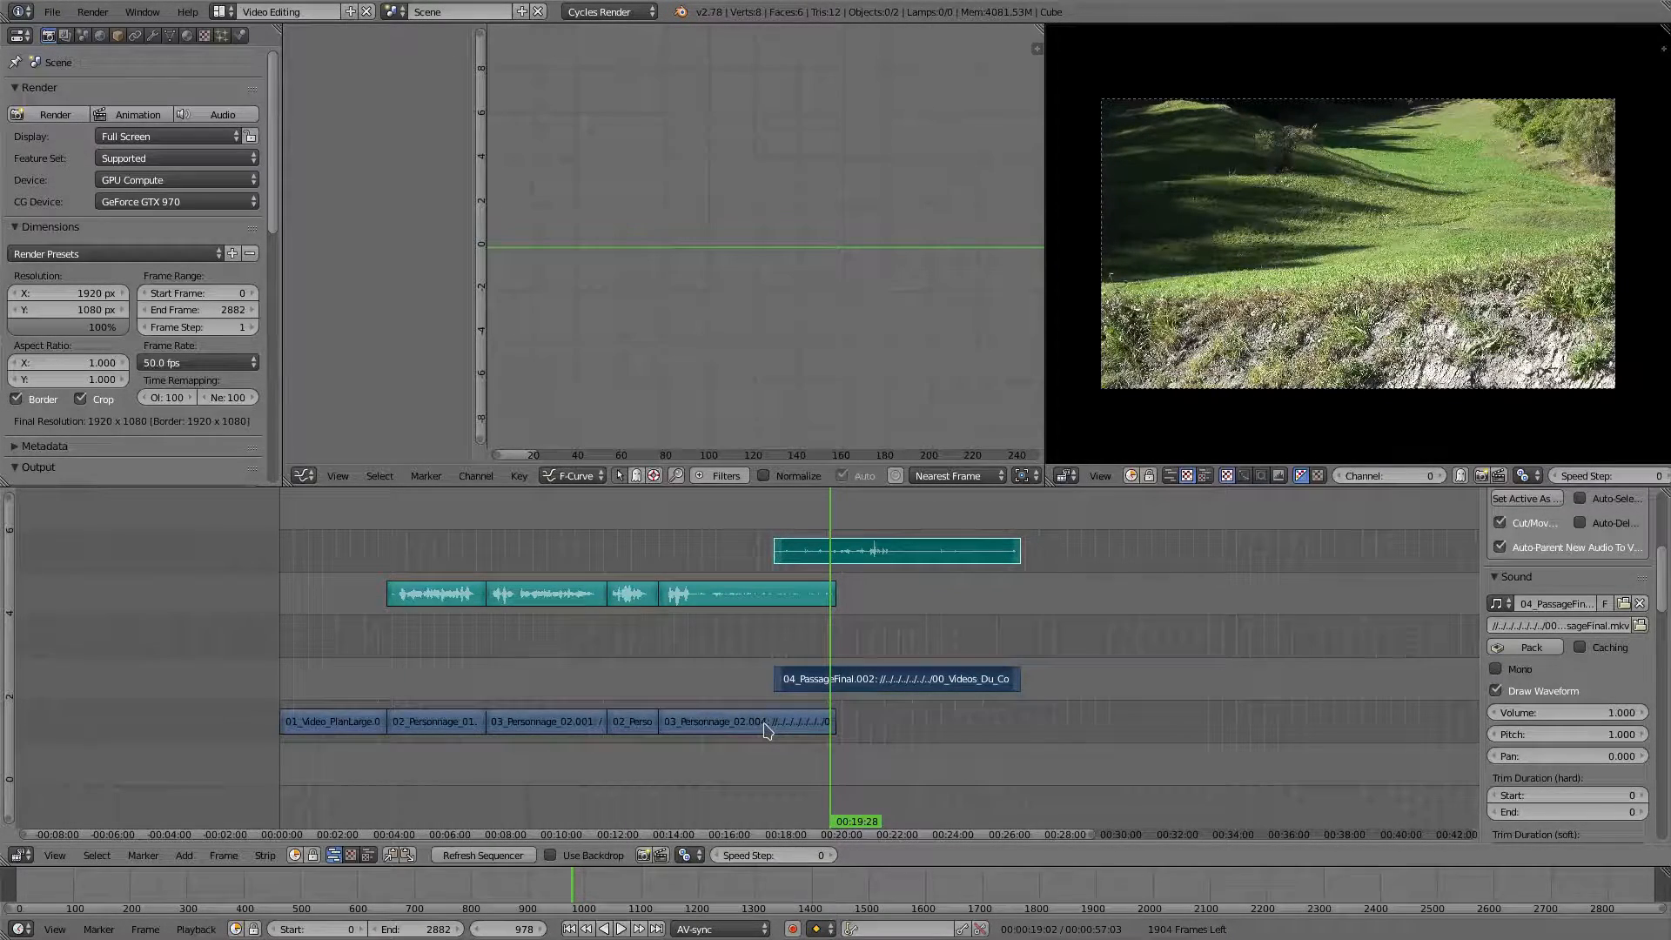
# Add a Cross effect strip from the last 03_Personnage_02 video to the 04_PassageFinal video
pyautogui.rightClick(766, 730)
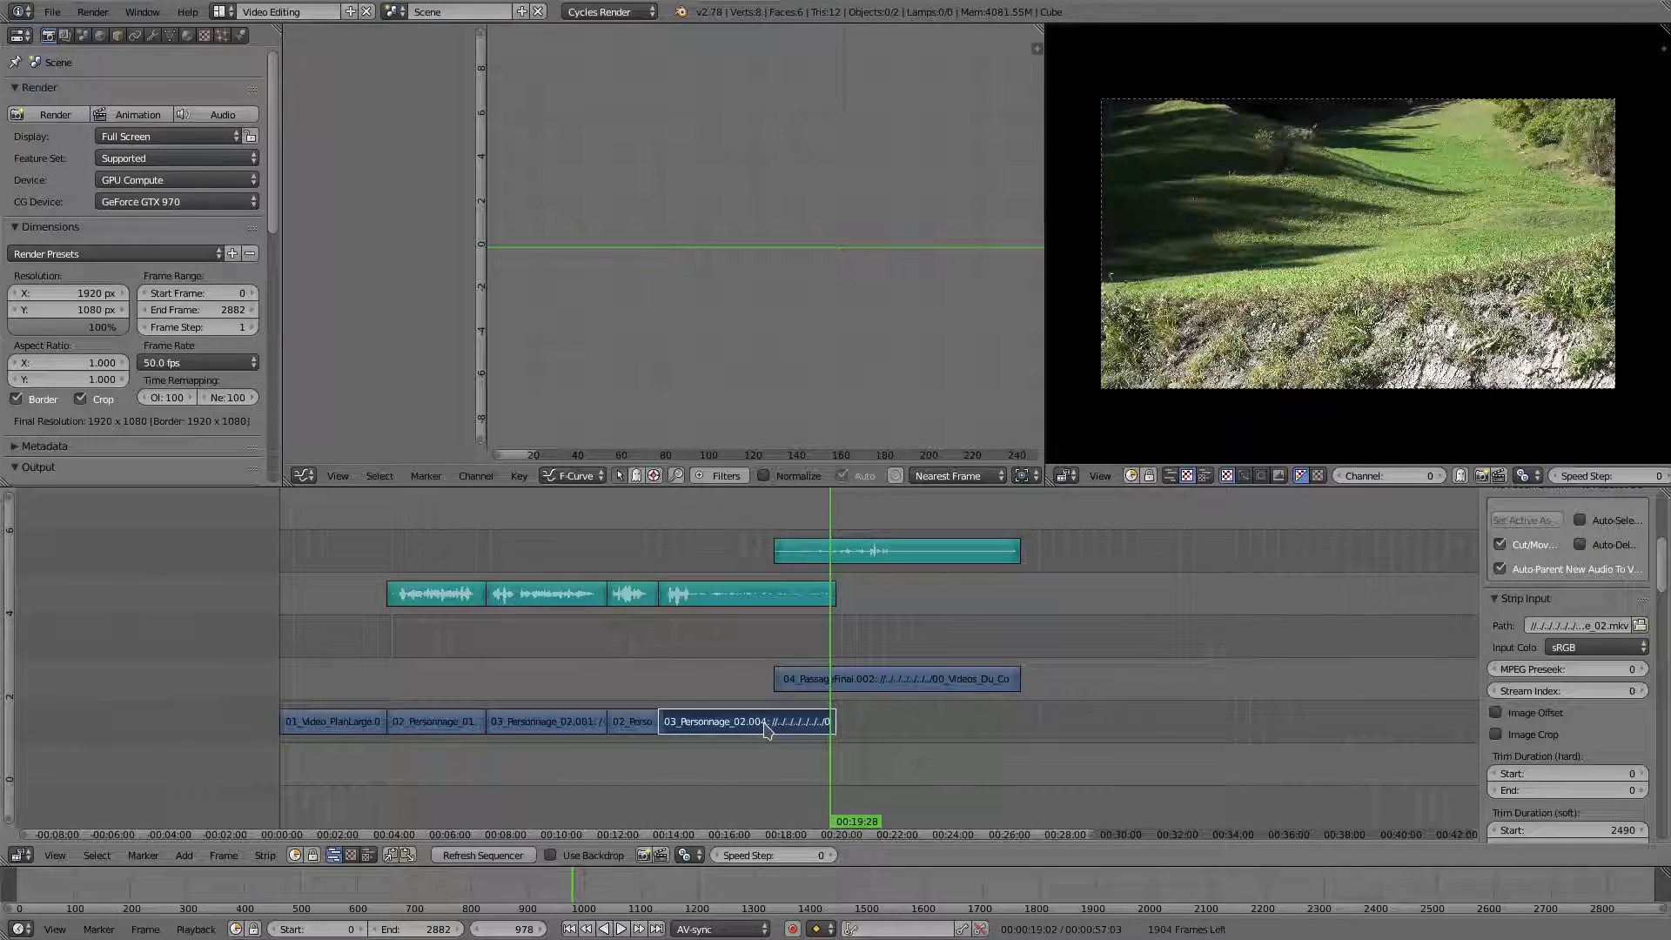
pyautogui.rightClick(916, 688)
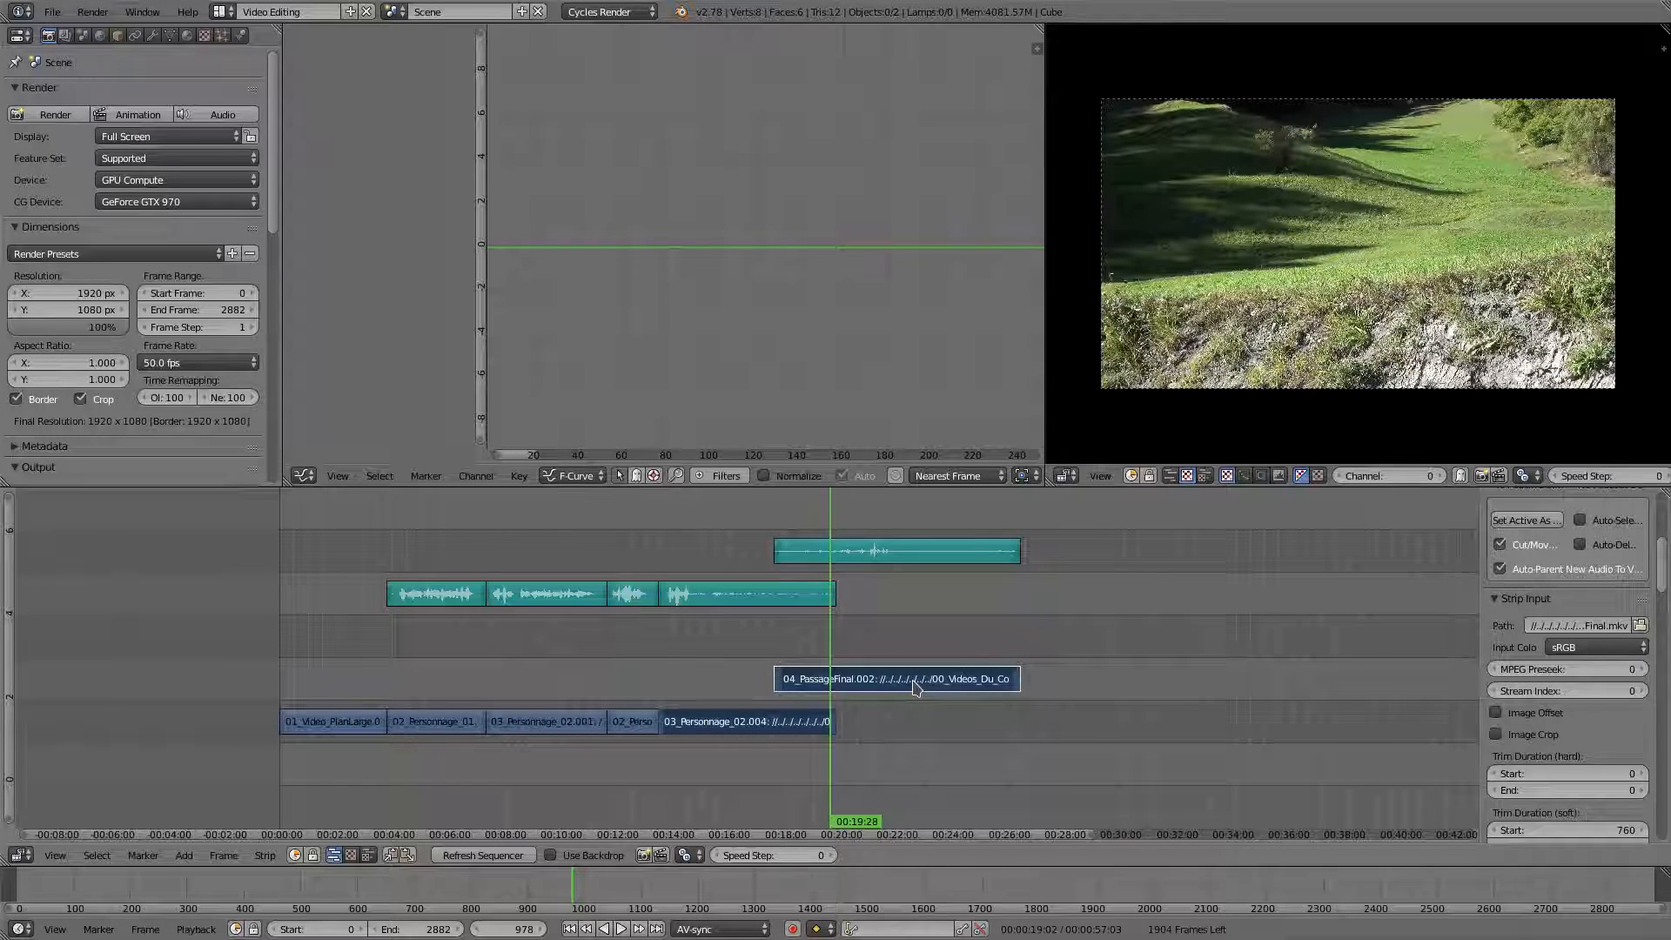
pyautogui.hotkey('shift', 'a')
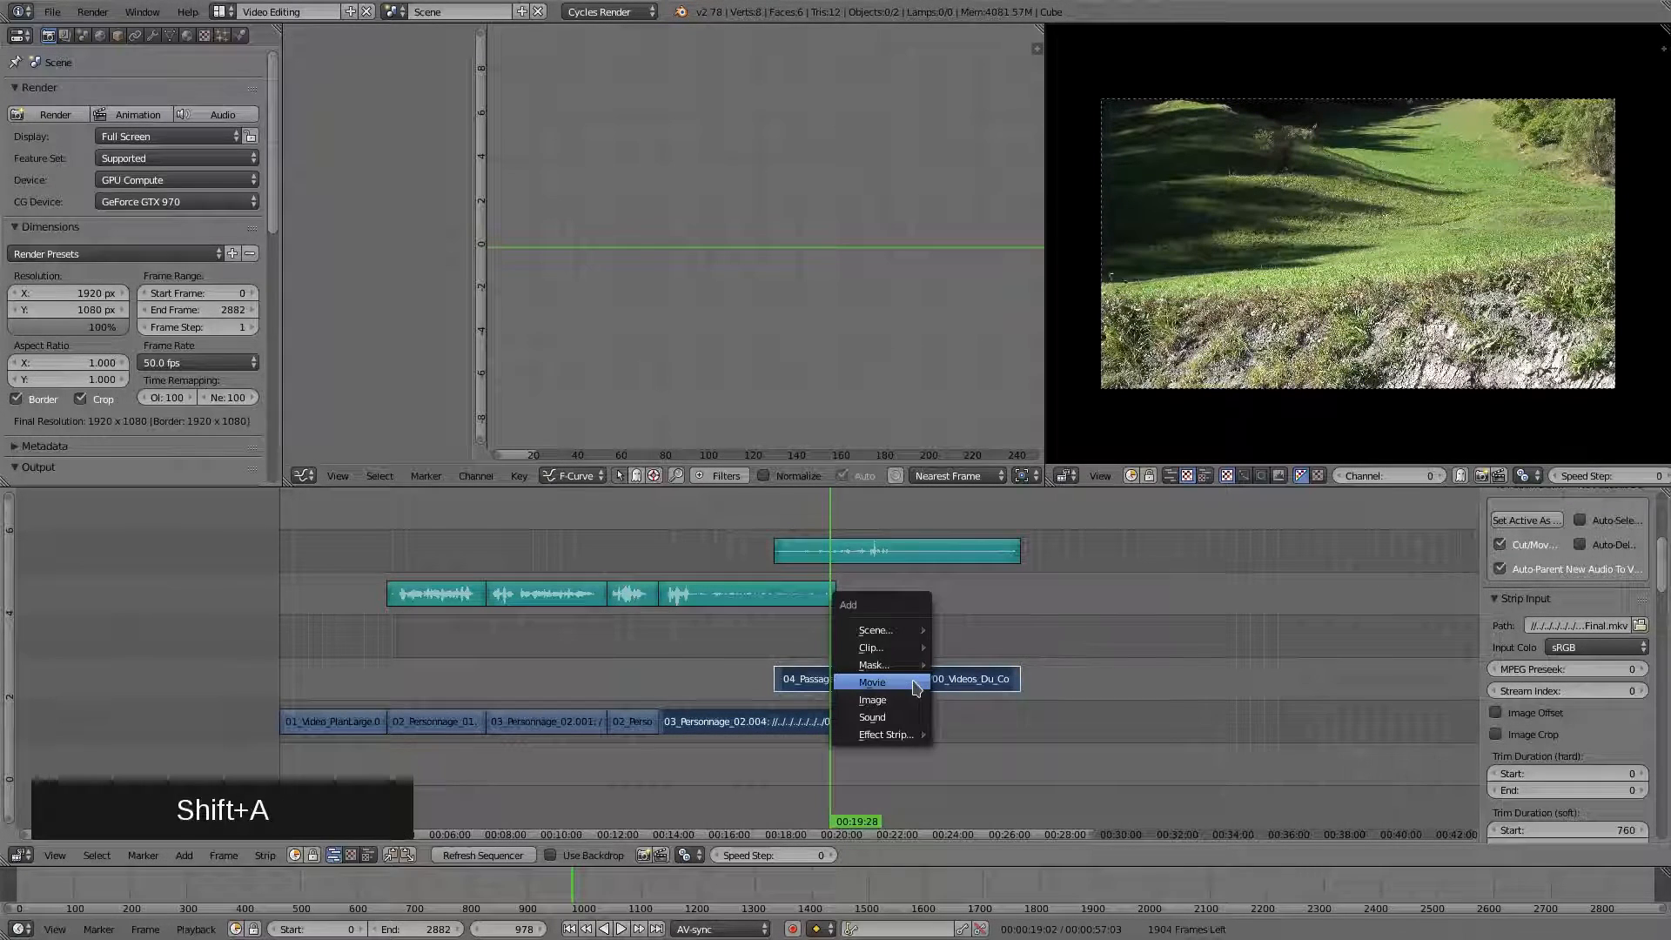
pyautogui.moveTo(906, 740)
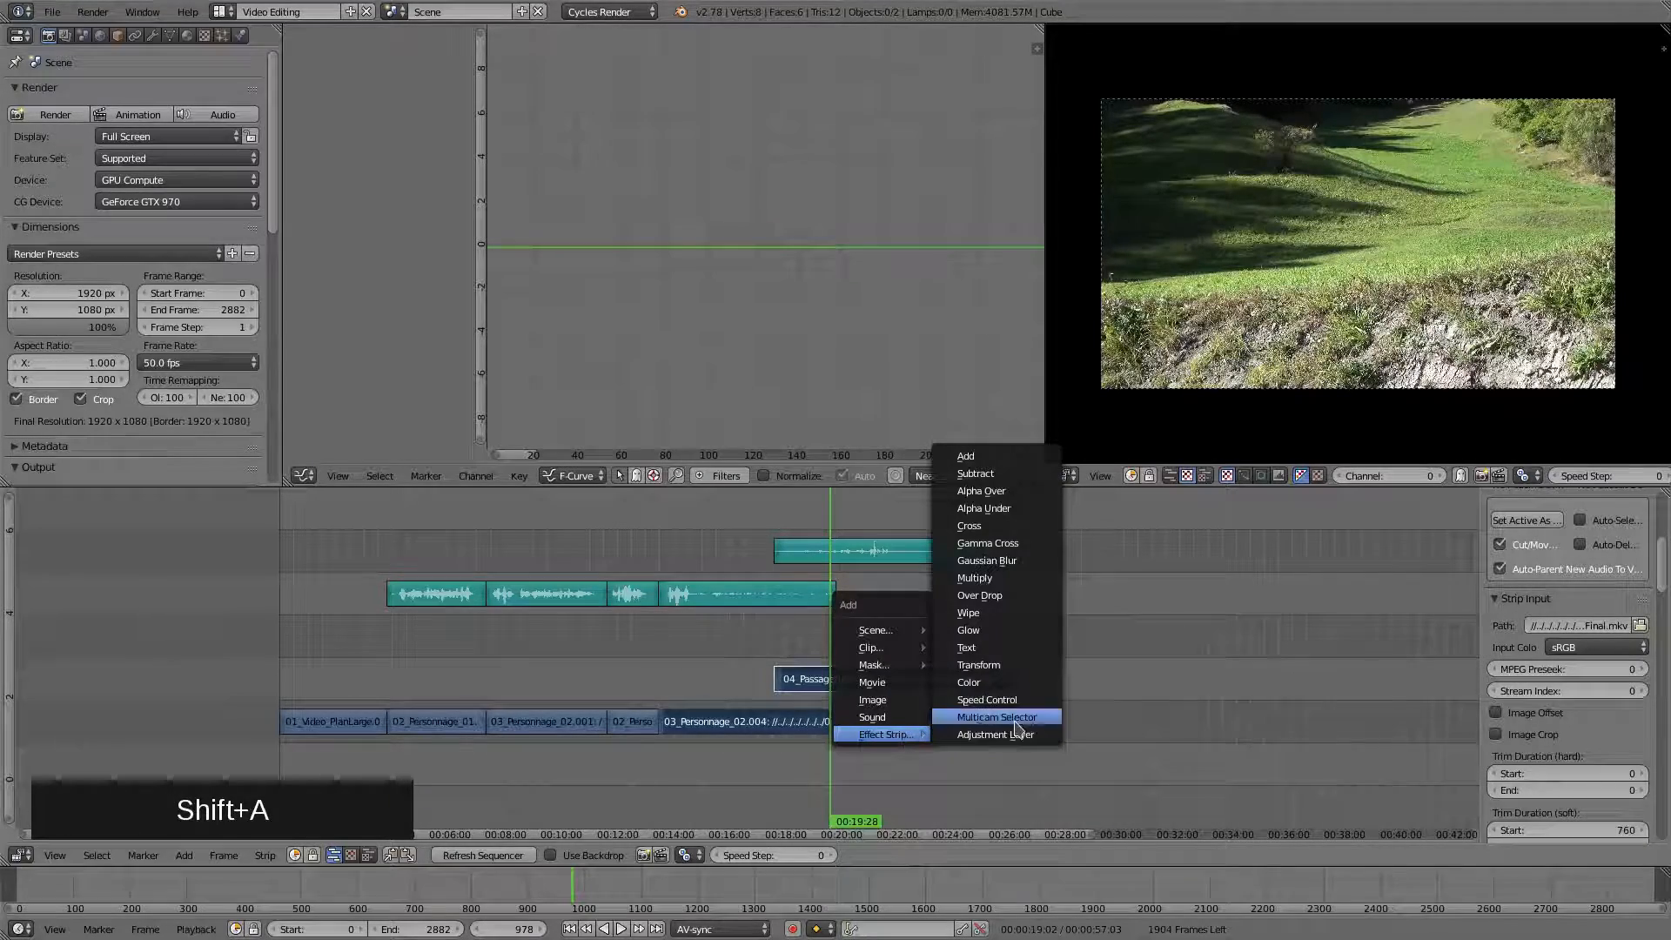
pyautogui.click(991, 528)
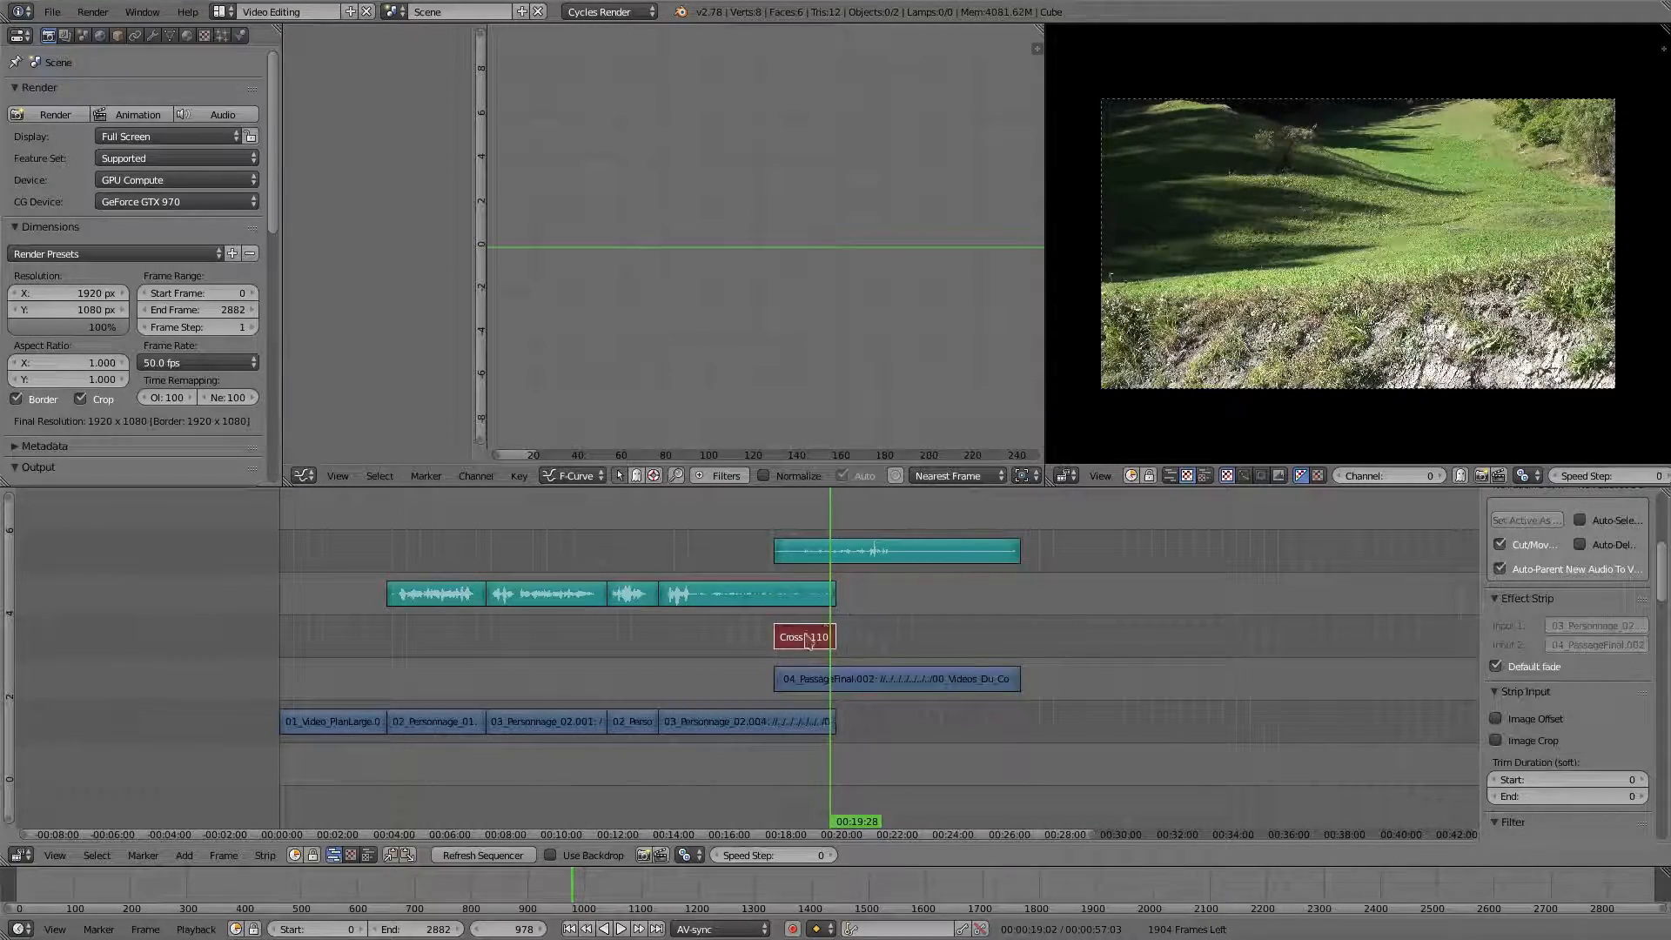
# Play back the cross transition from frame 862 and stop shortly after it ends
pyautogui.click(766, 649)
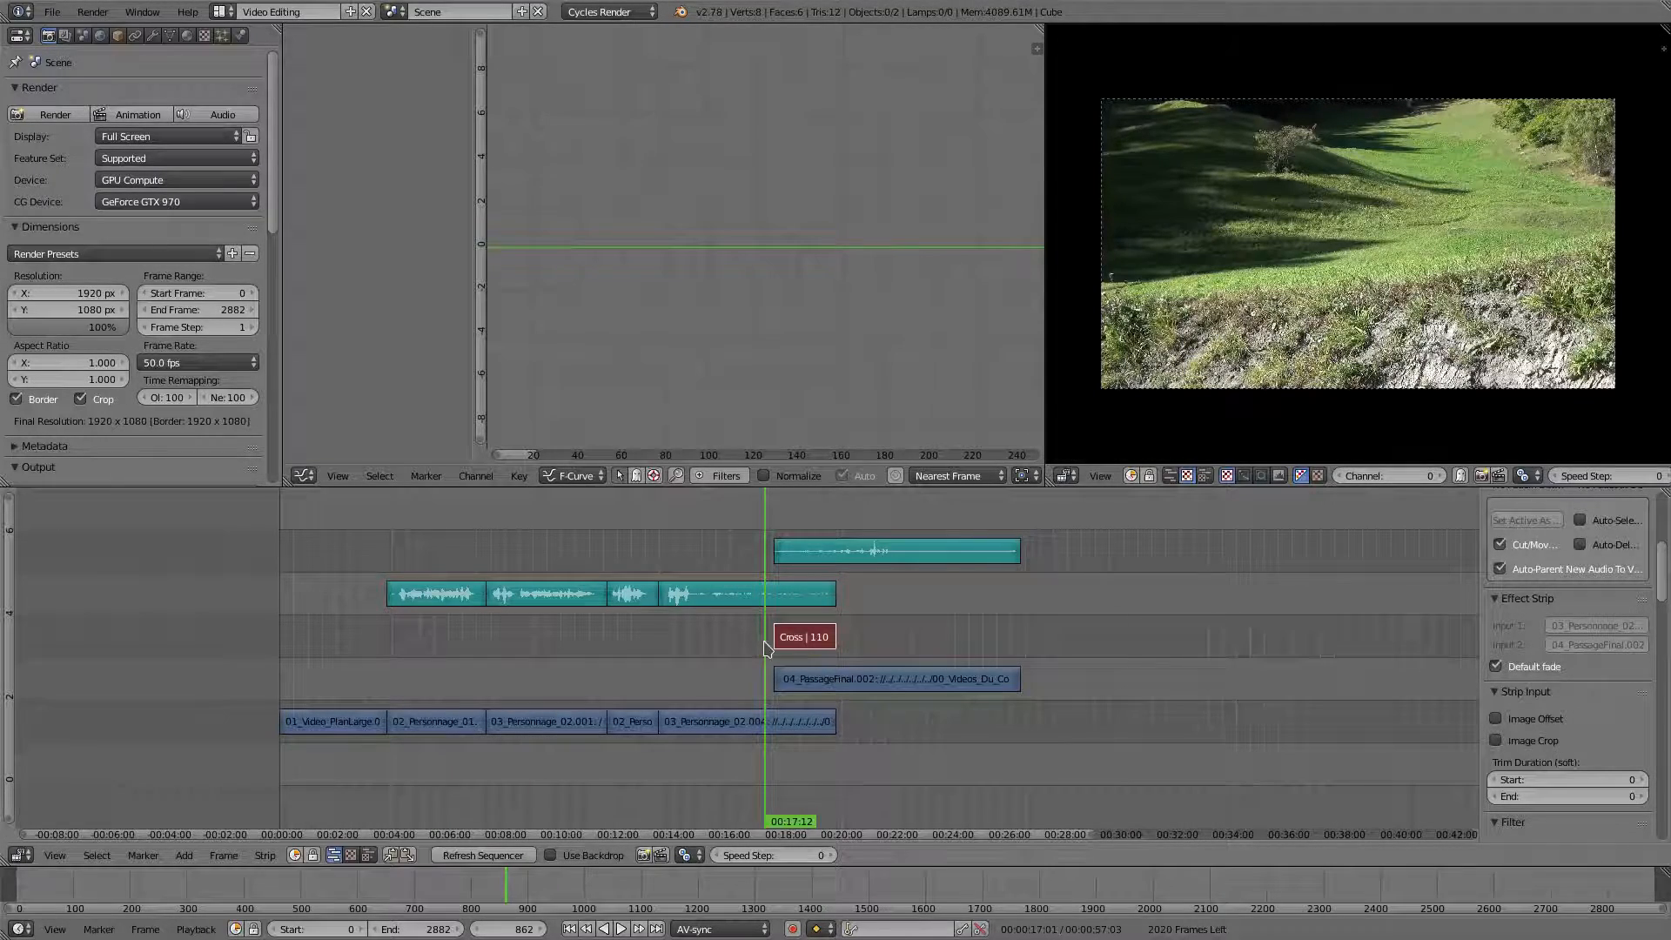
pyautogui.press('space')
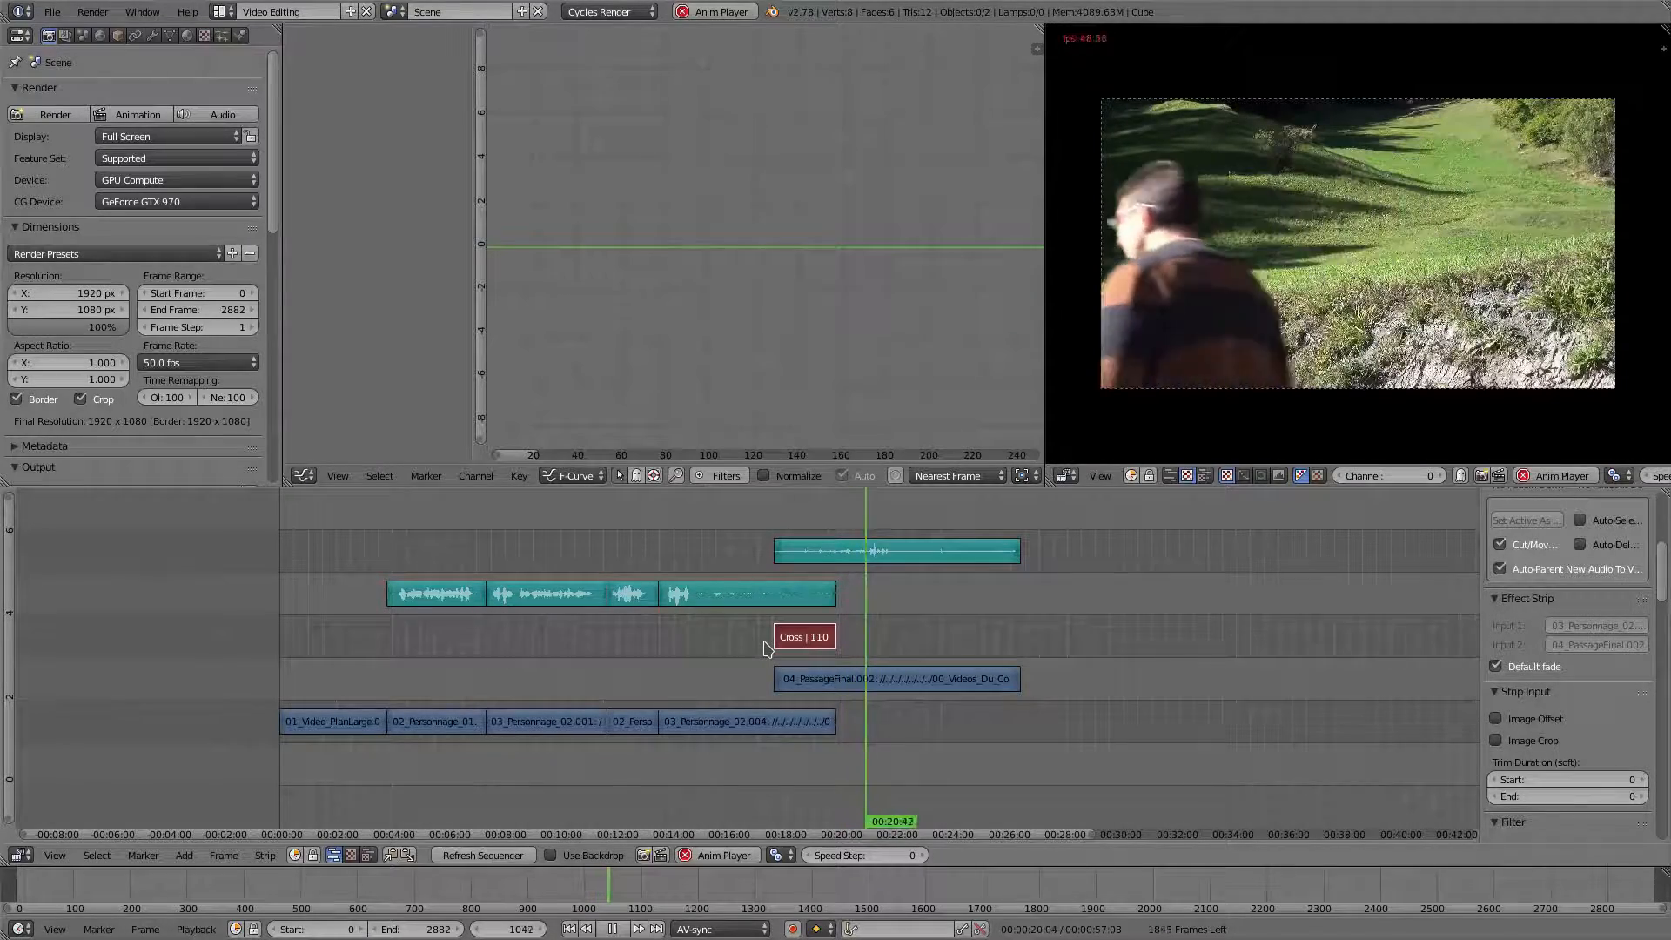
pyautogui.press('space')
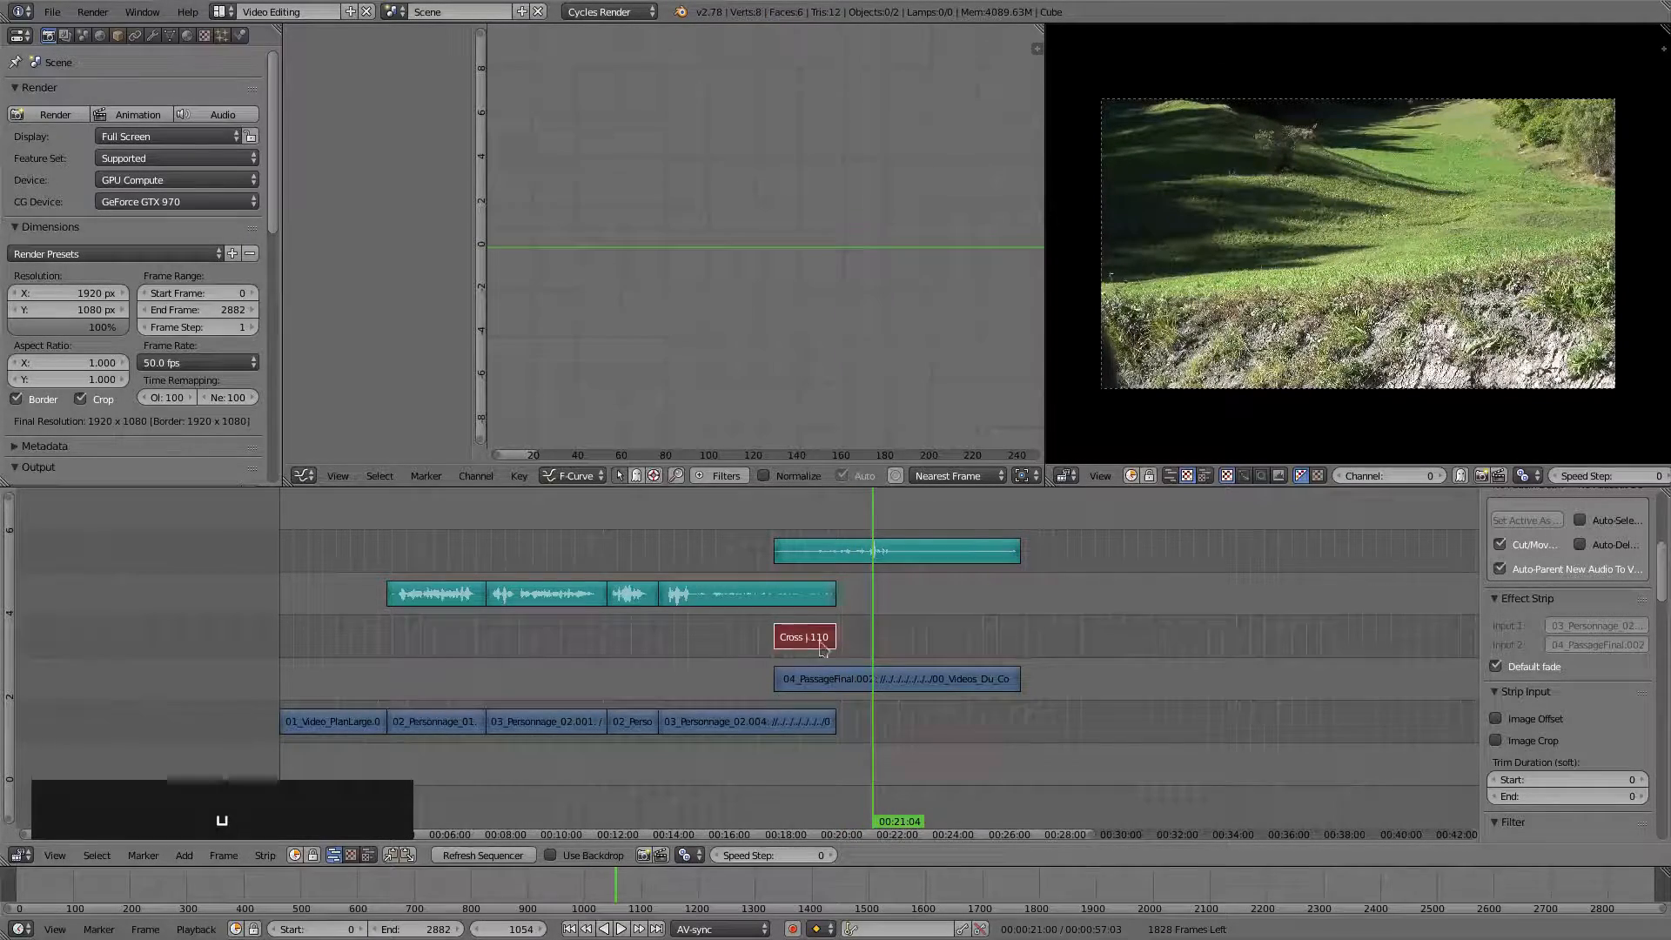
# Add ImageDeFond.png from the ExercicePratique/Images folder as an image strip at frame 0, channel 1, below 01_Video_PlanLarge
pyautogui.moveTo(822, 649); pyautogui.dragTo(1191, 595, button='middle')
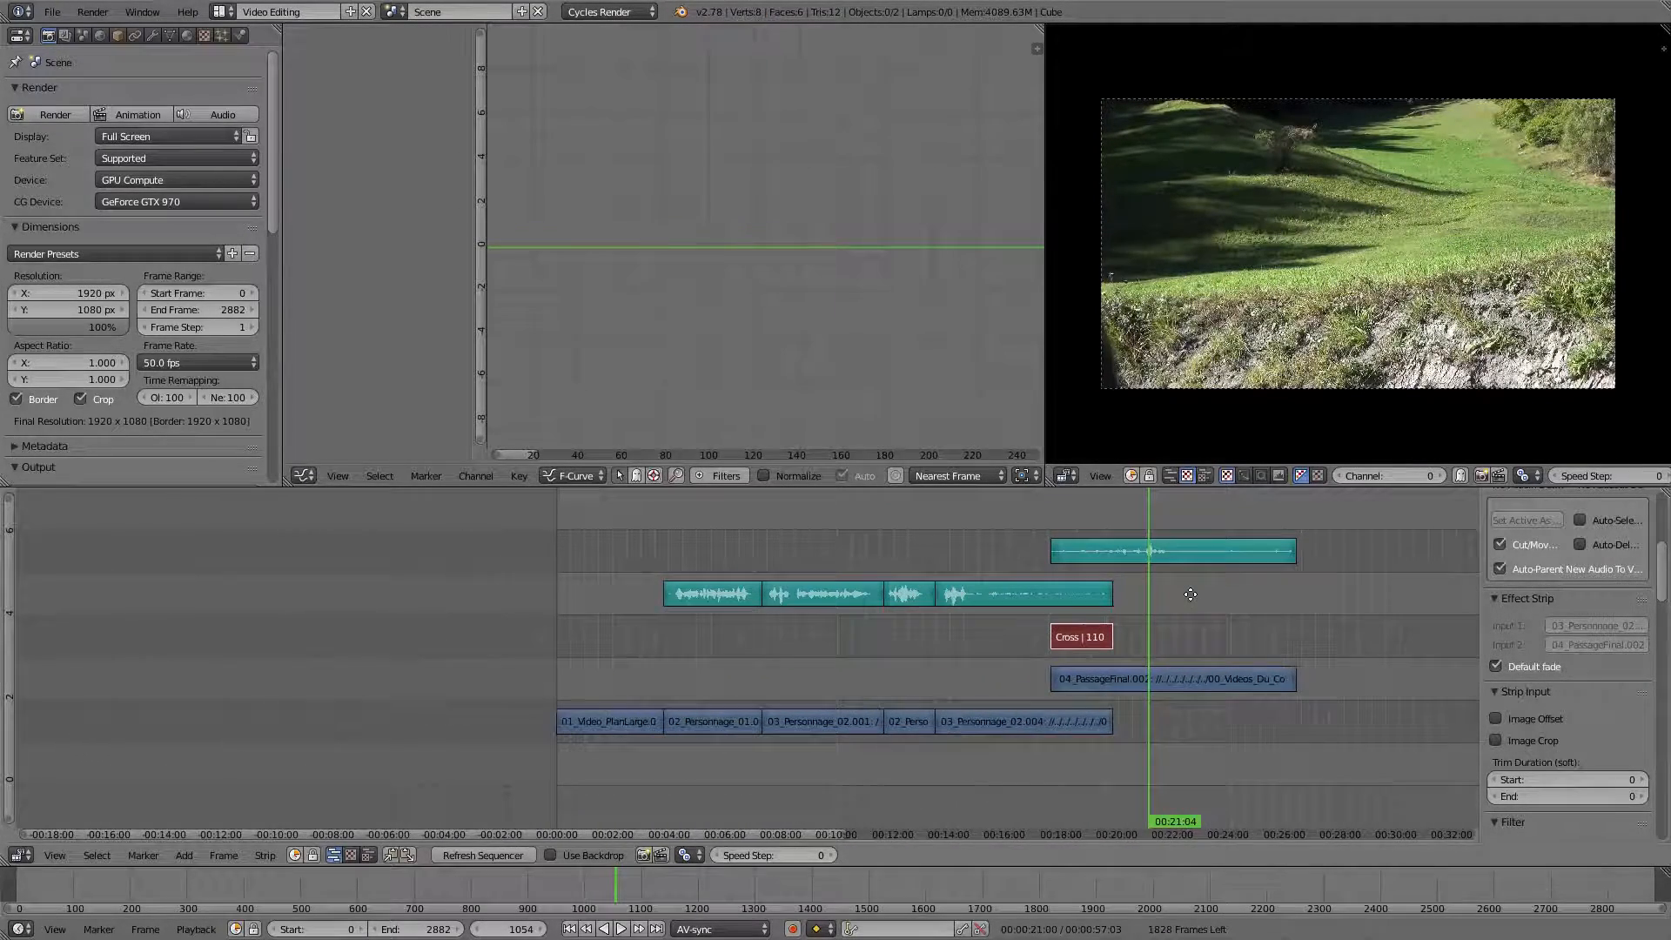
pyautogui.rightClick(602, 721)
pyautogui.click(603, 666)
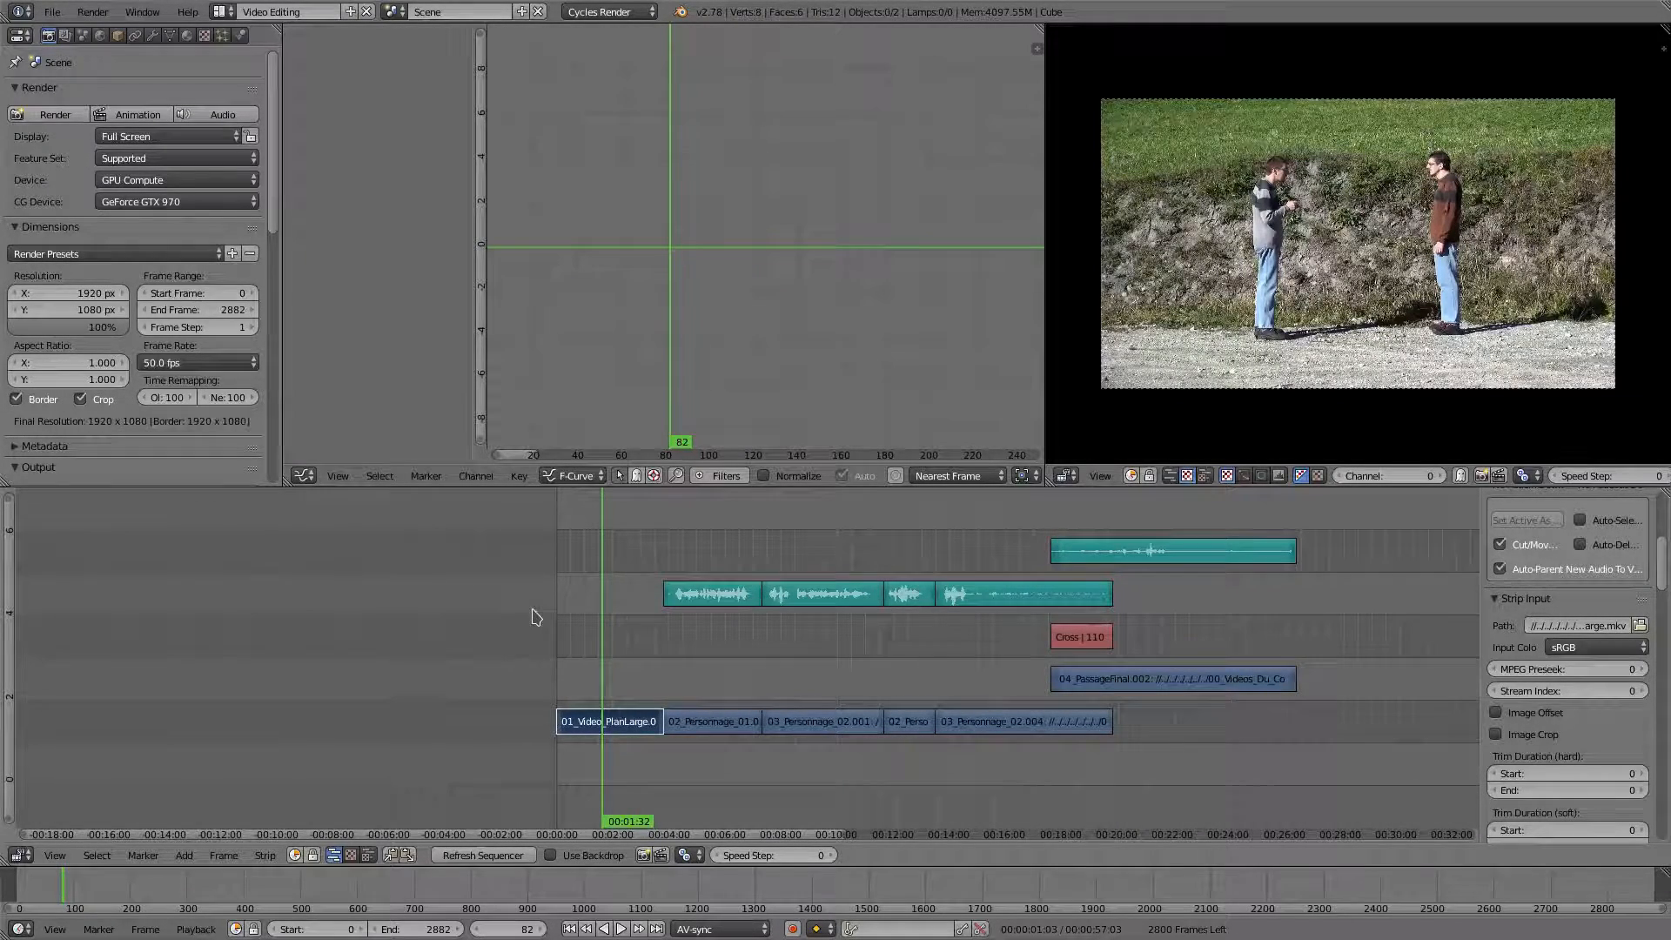
pyautogui.hotkey('shift', 'Left')
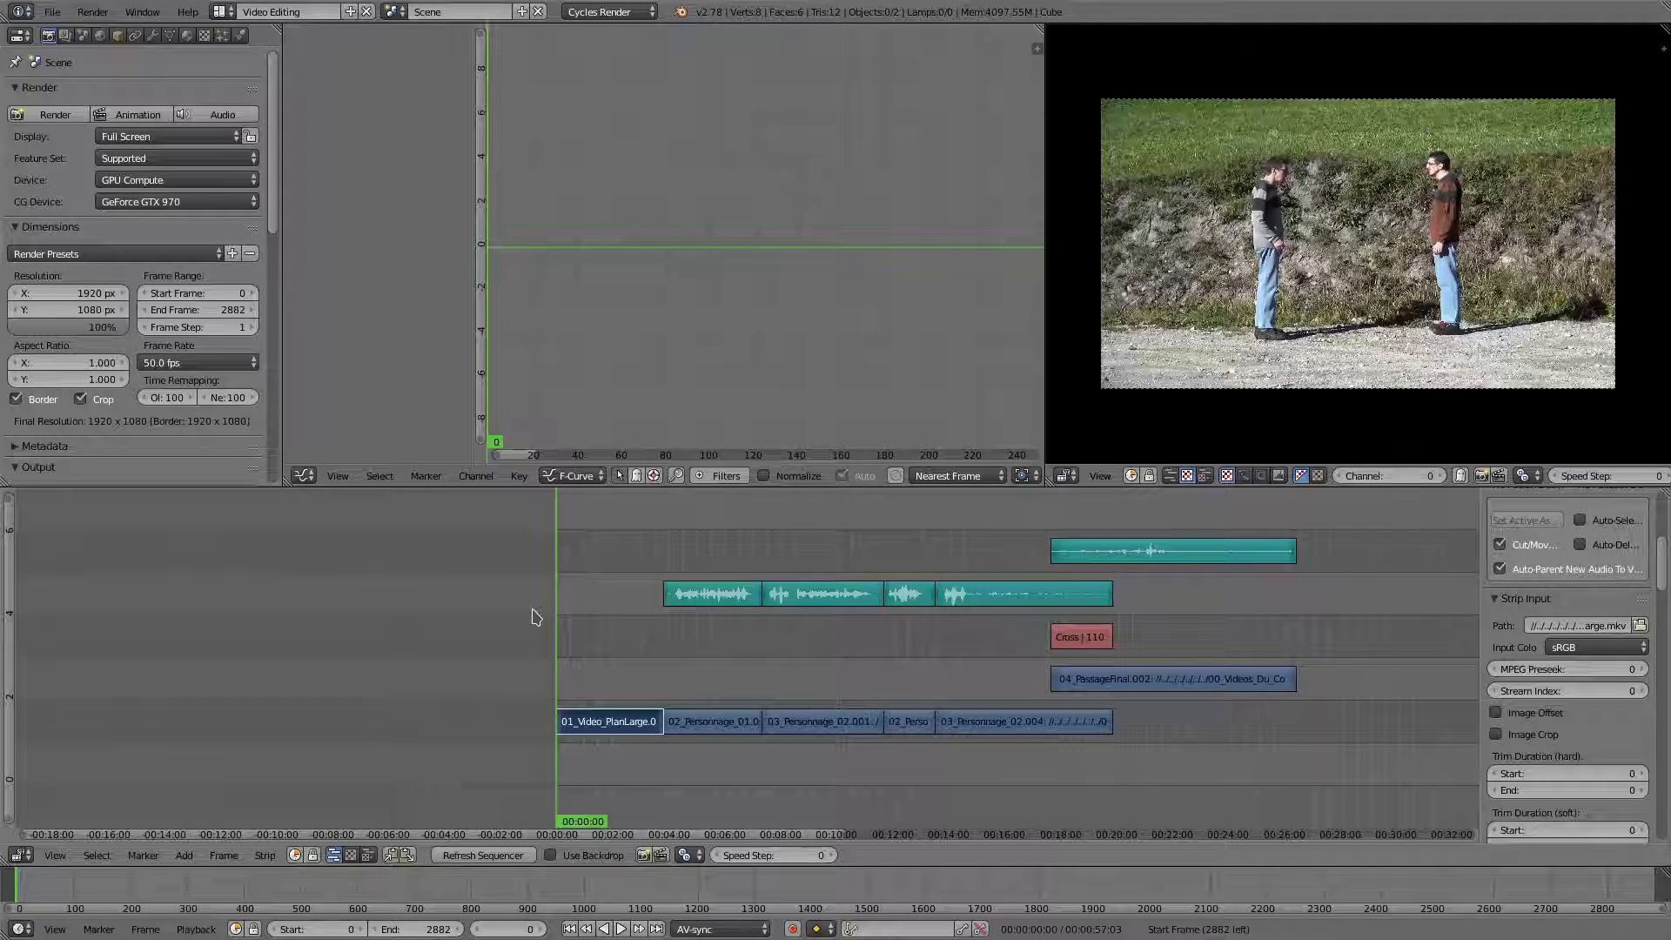
pyautogui.hotkey('shift', 'a')
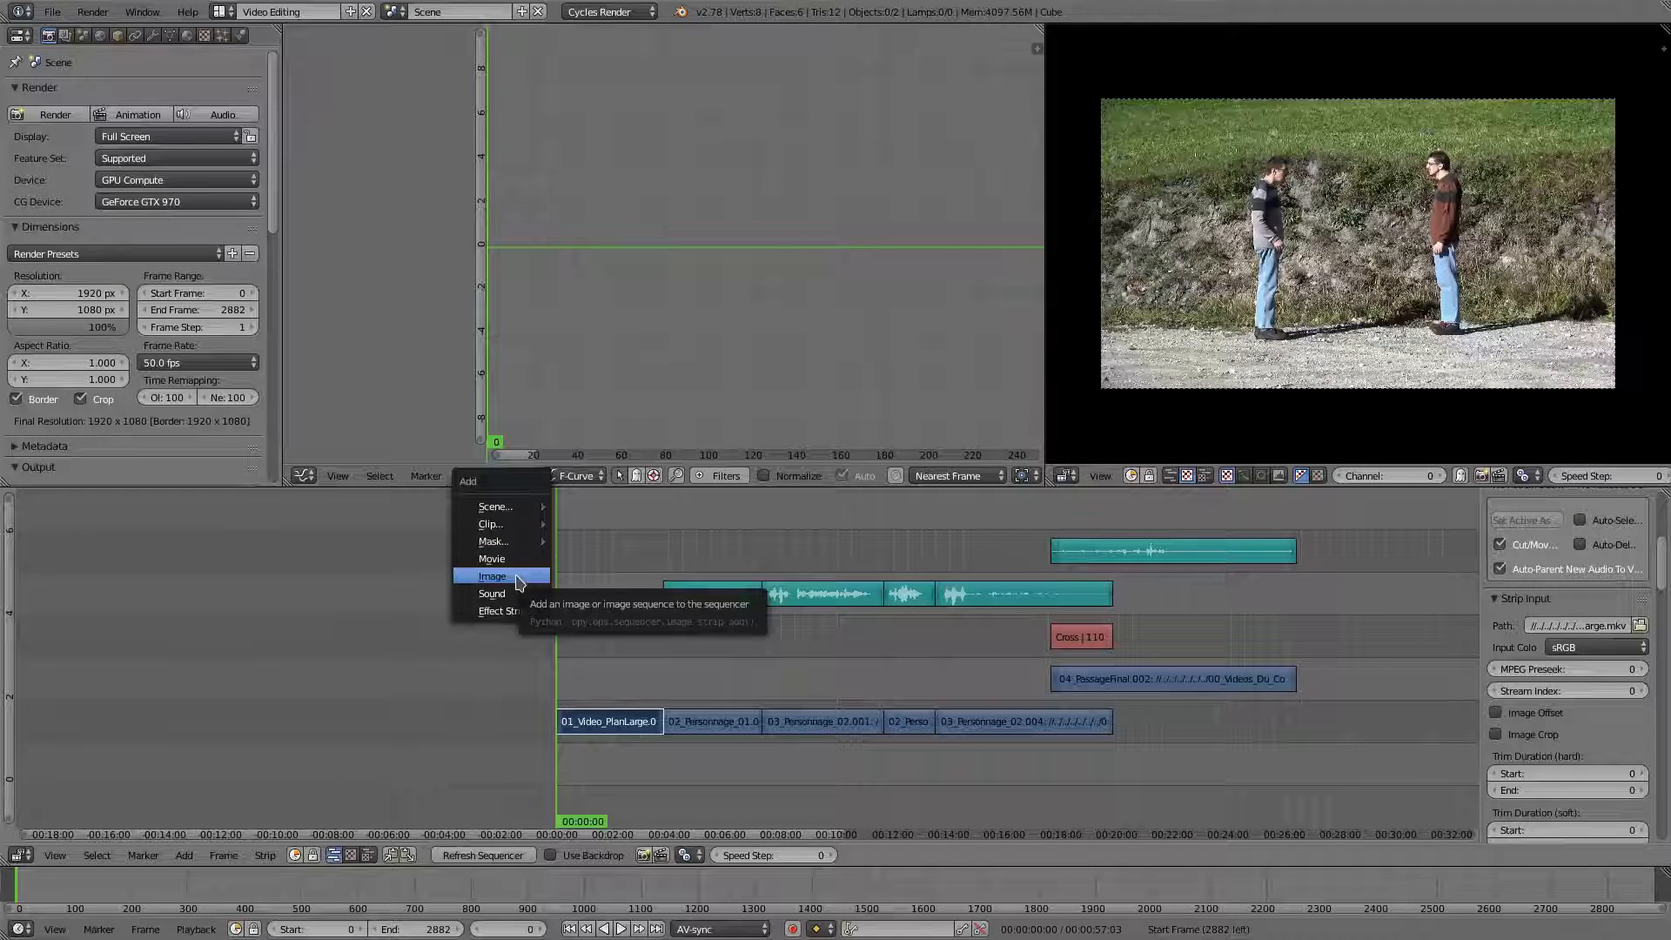
pyautogui.click(518, 579)
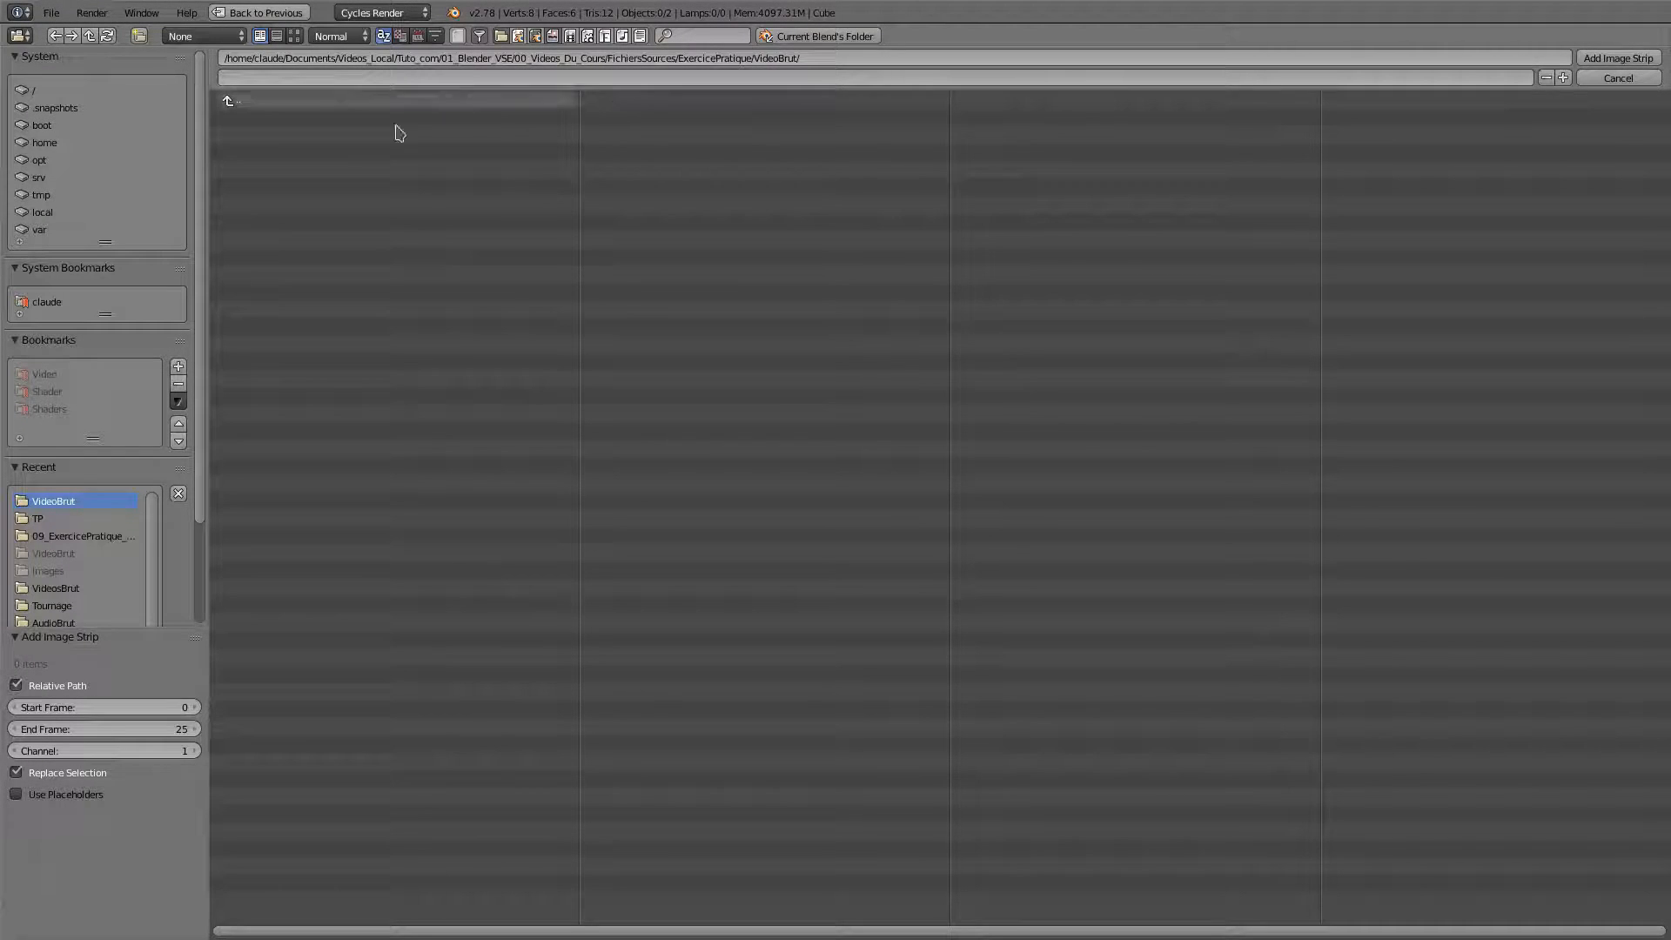
pyautogui.click(263, 103)
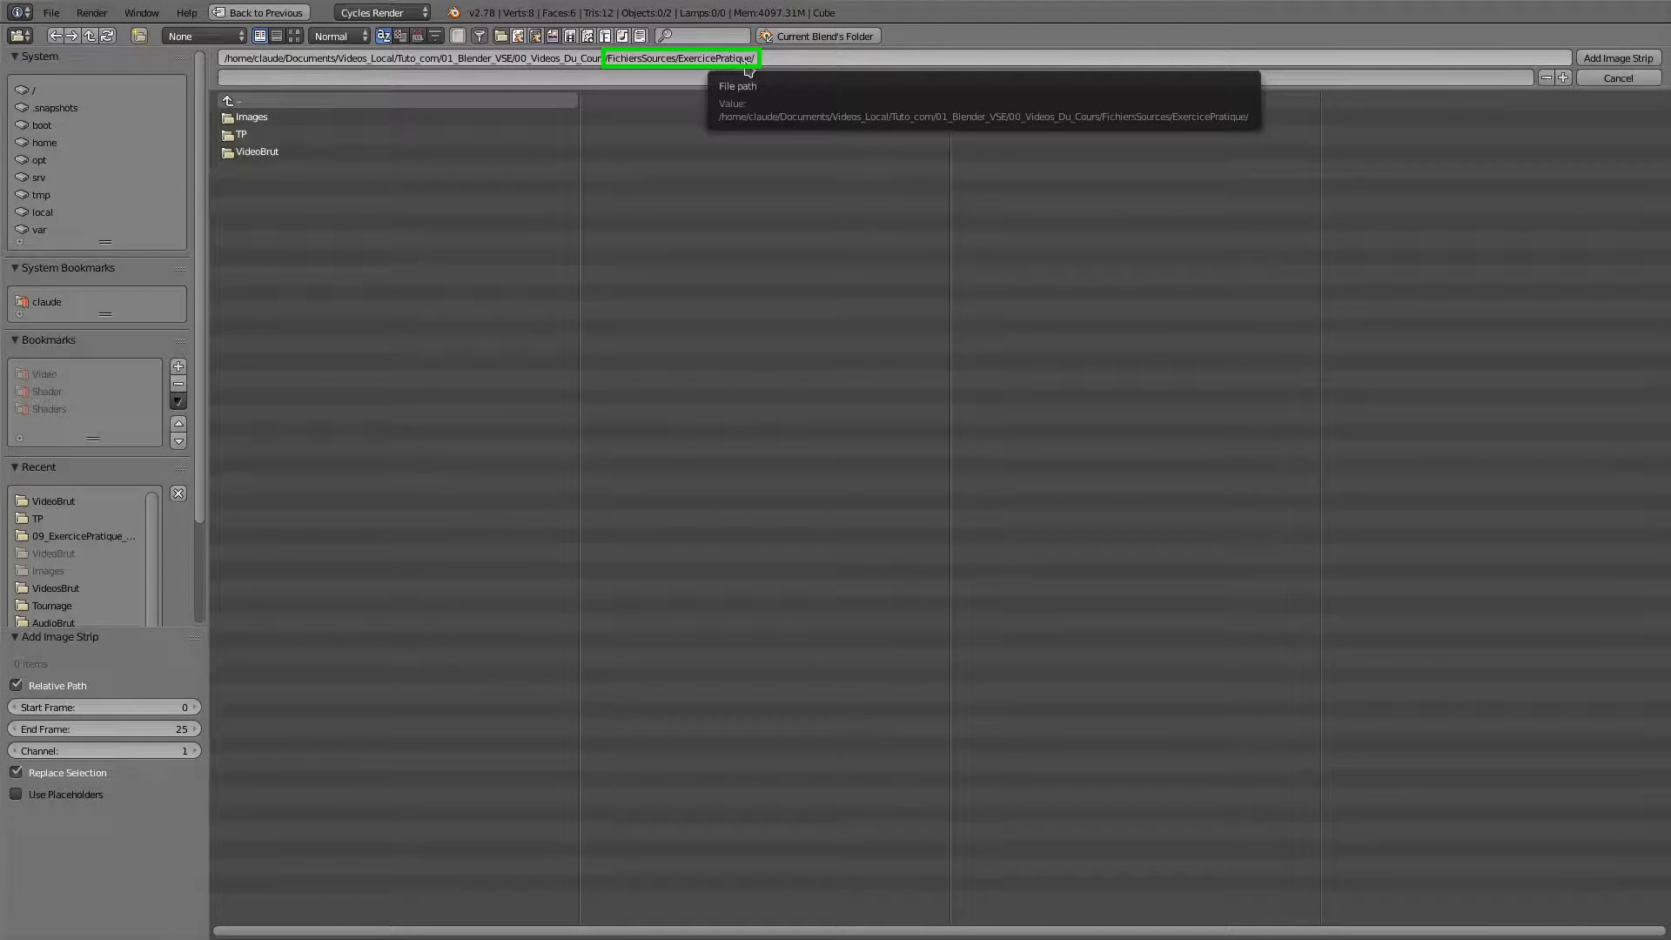
pyautogui.click(263, 118)
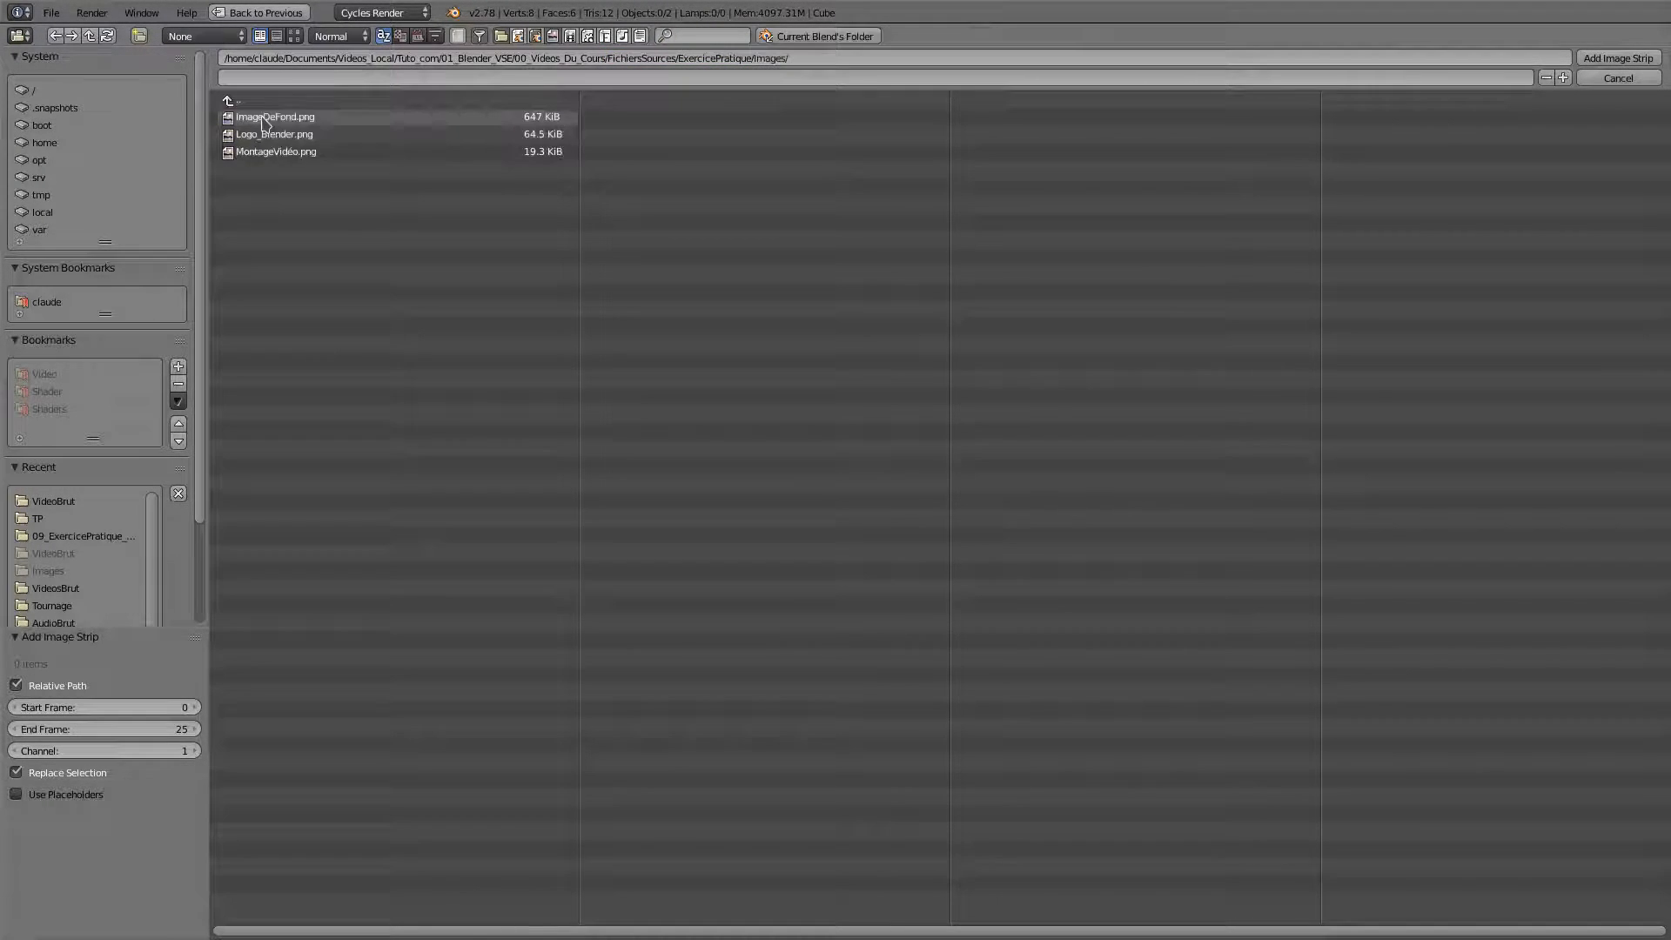
pyautogui.click(275, 118)
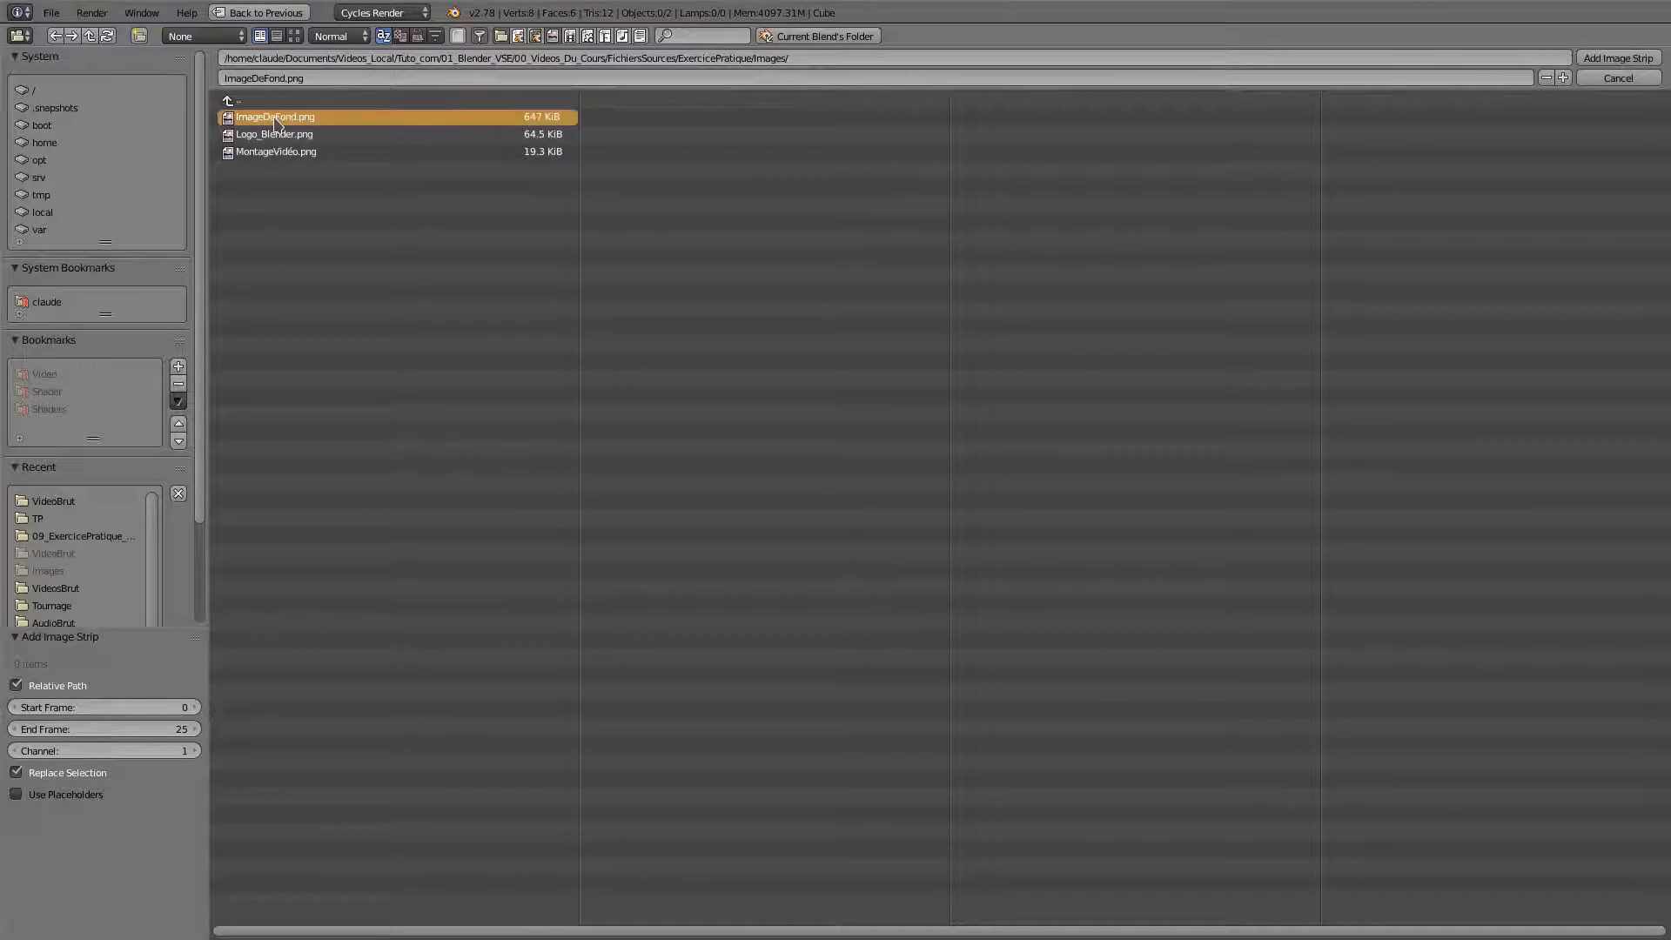
pyautogui.click(1594, 59)
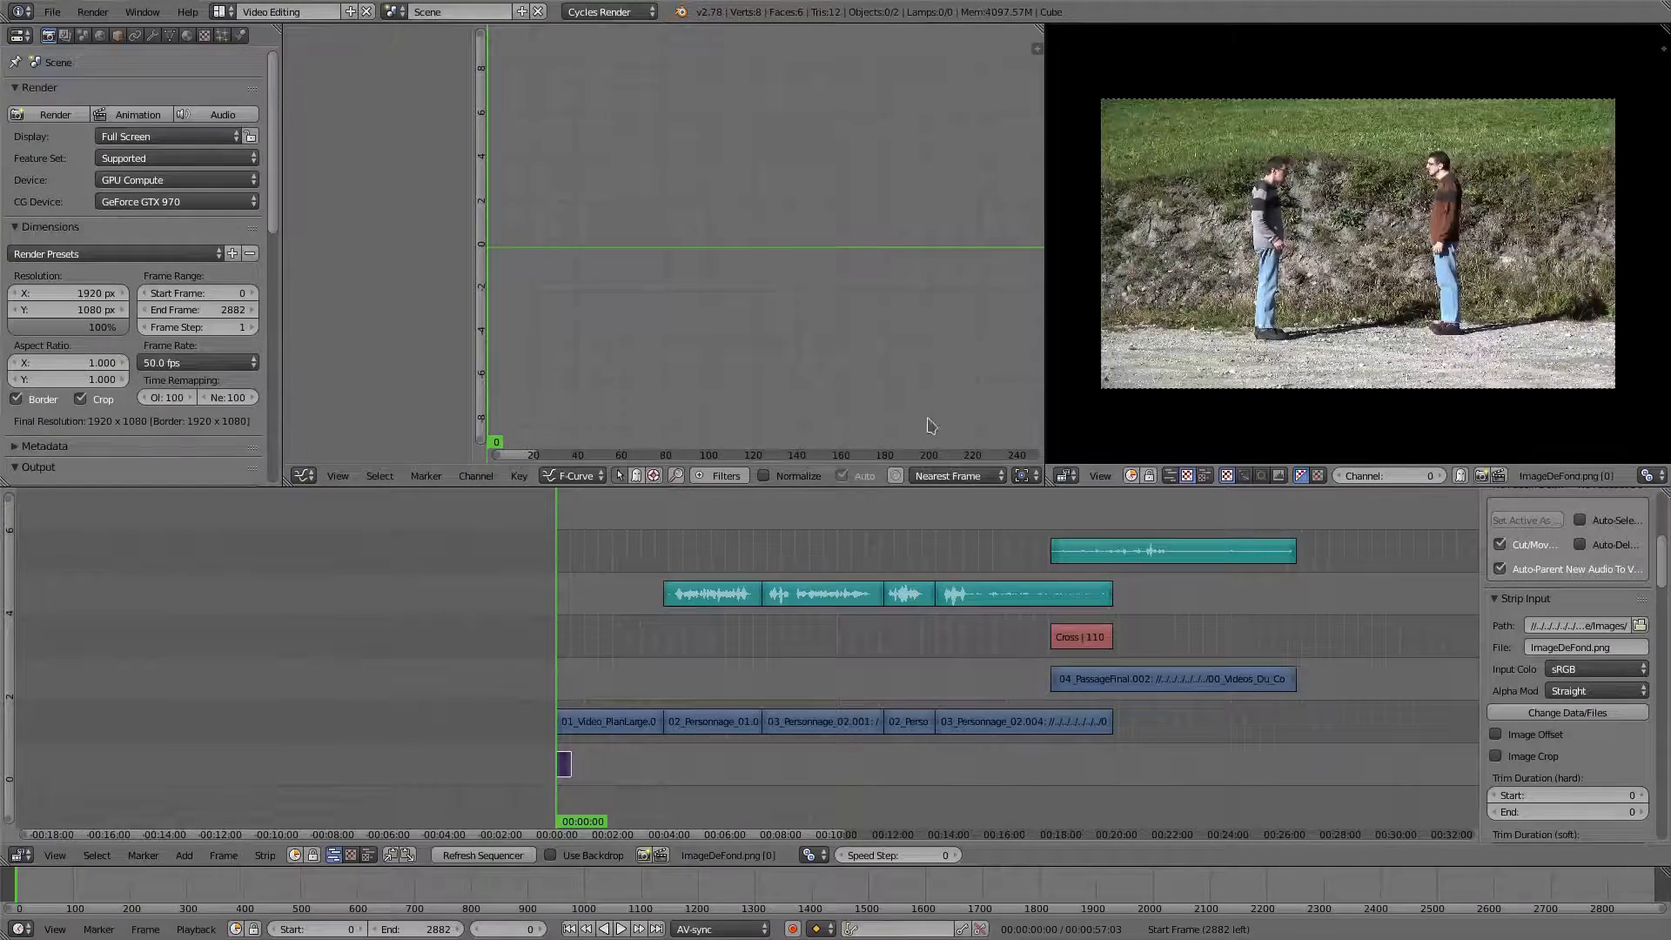
# Extend the end of the ImageDeFond.png strip to the end of 01_Video_PlanLarge, using the playhead snapped to frame 190
pyautogui.scroll(6, 588, 747)
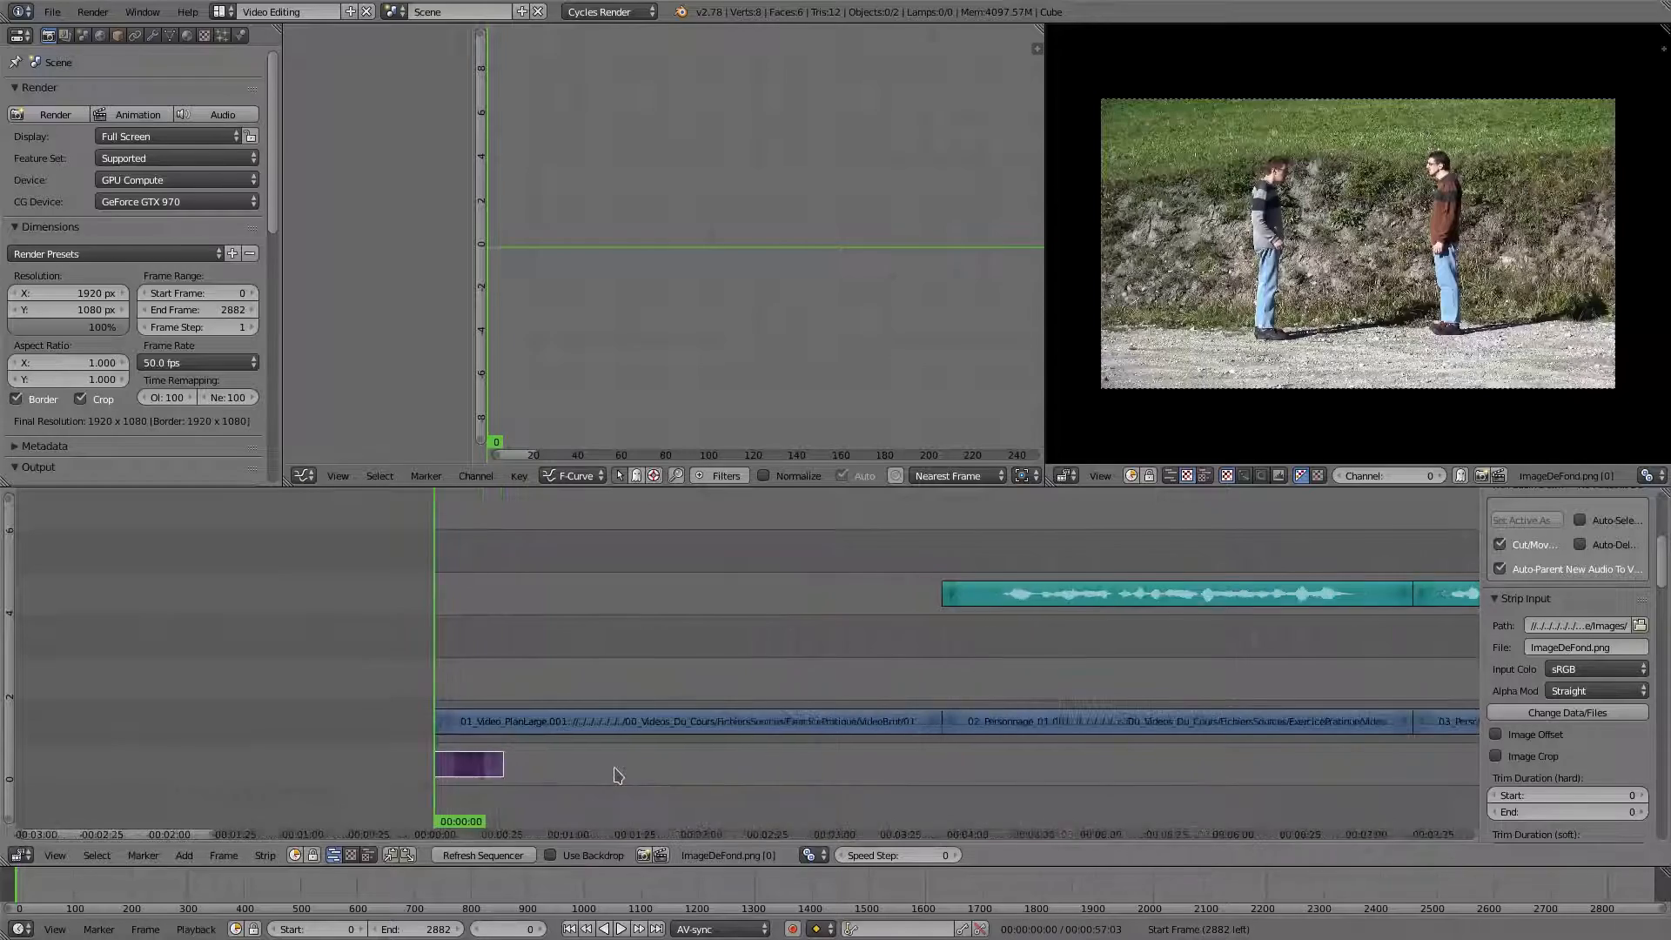
pyautogui.rightClick(639, 729)
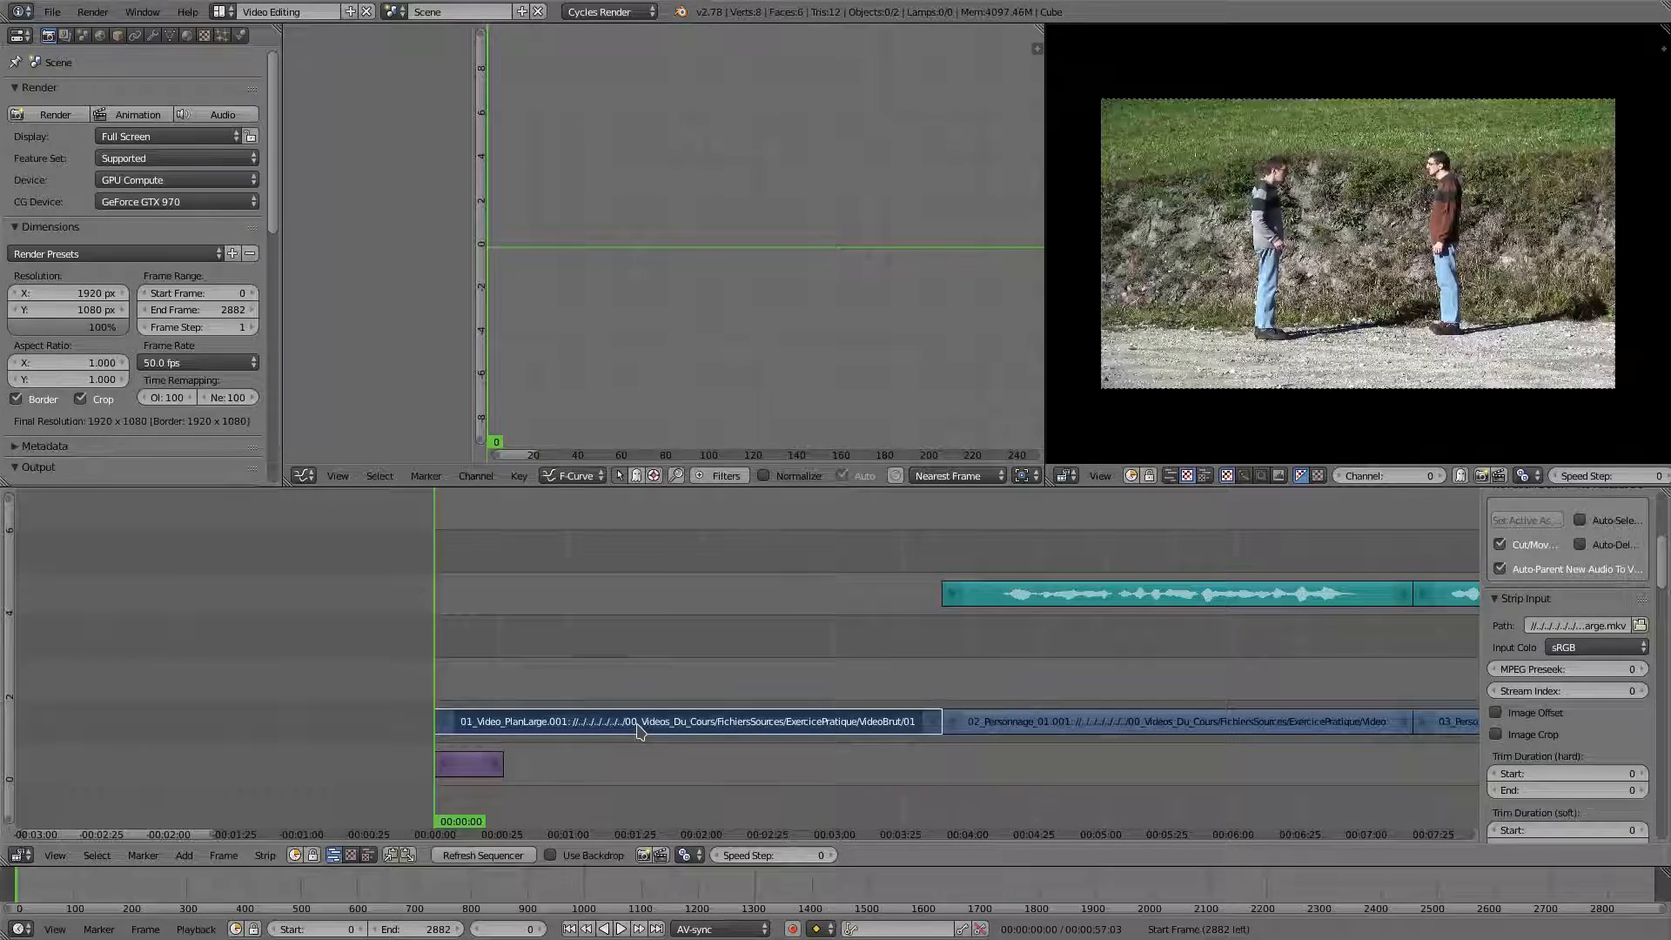
pyautogui.hotkey('shift', 's')
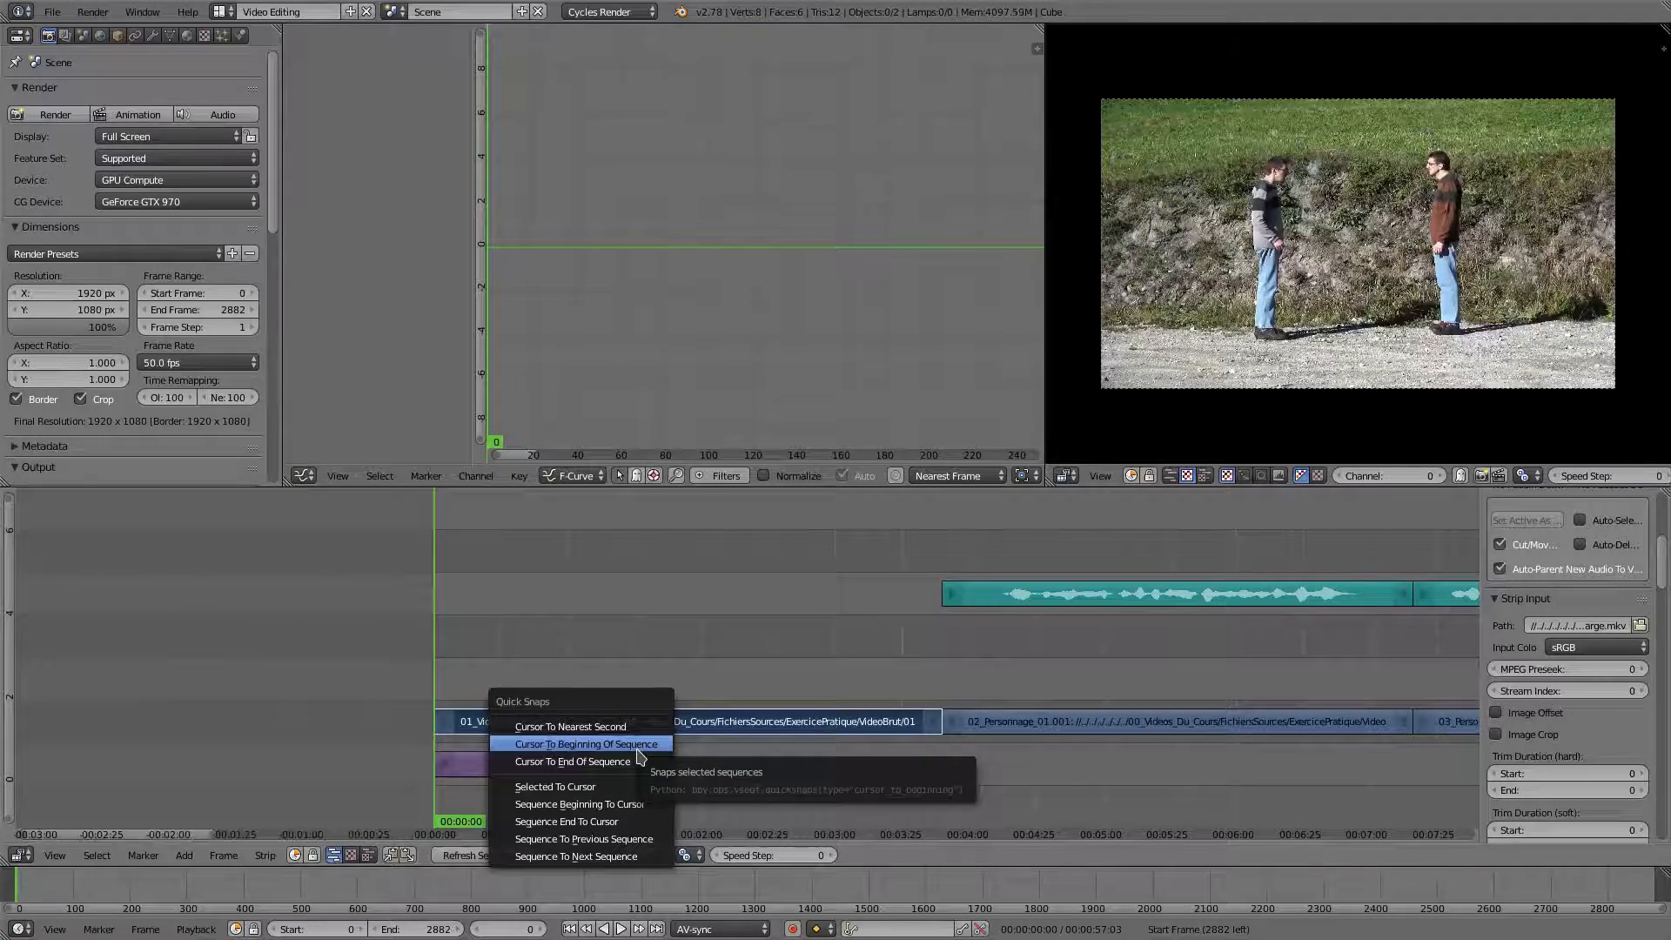
pyautogui.click(639, 763)
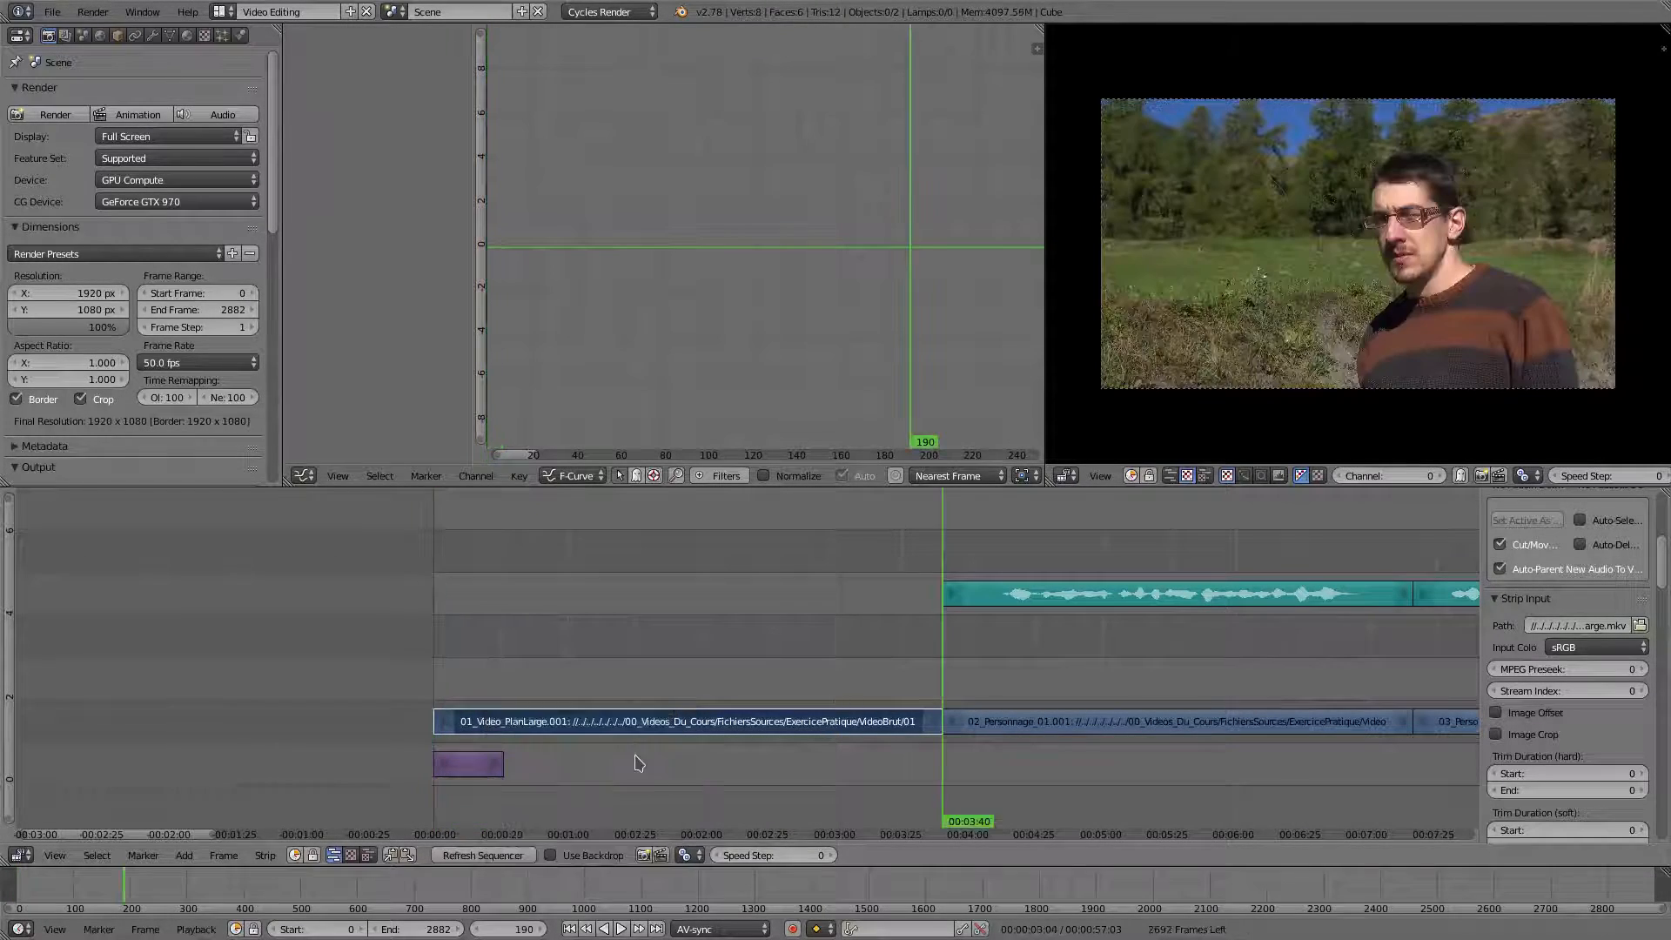
pyautogui.rightClick(499, 774)
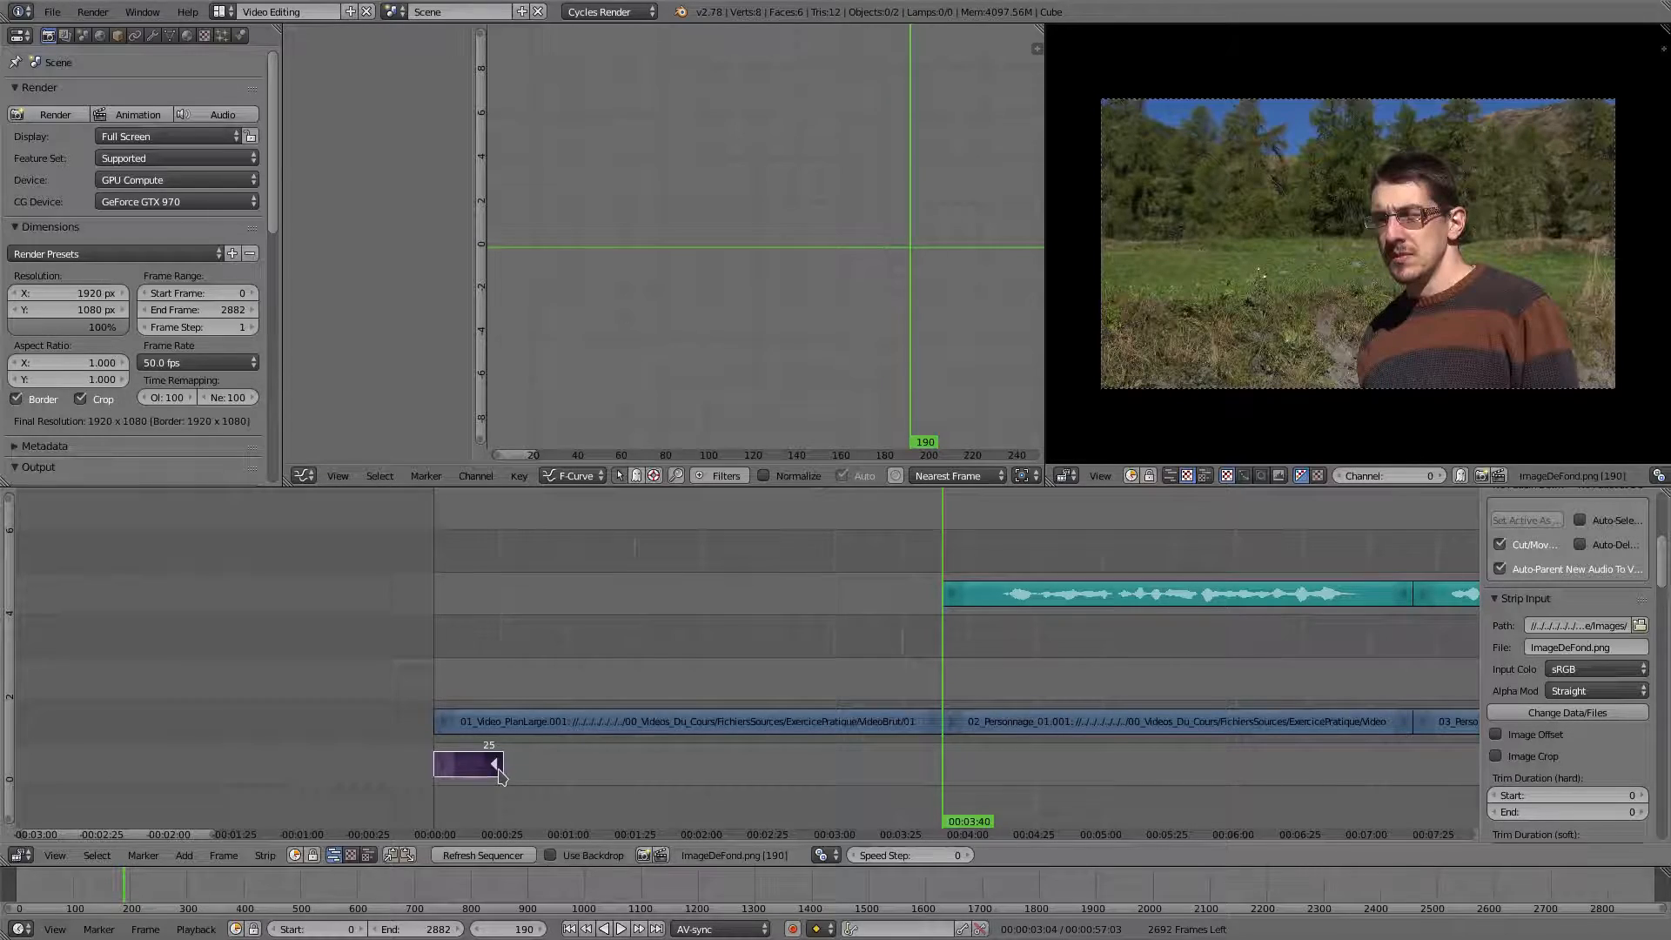
pyautogui.hotkey('shift', 's')
# Briefly preview the opening shot from frame 43 and return the playhead to frame 0
pyautogui.click(550, 625)
pyautogui.hotkey('alt', 'a')
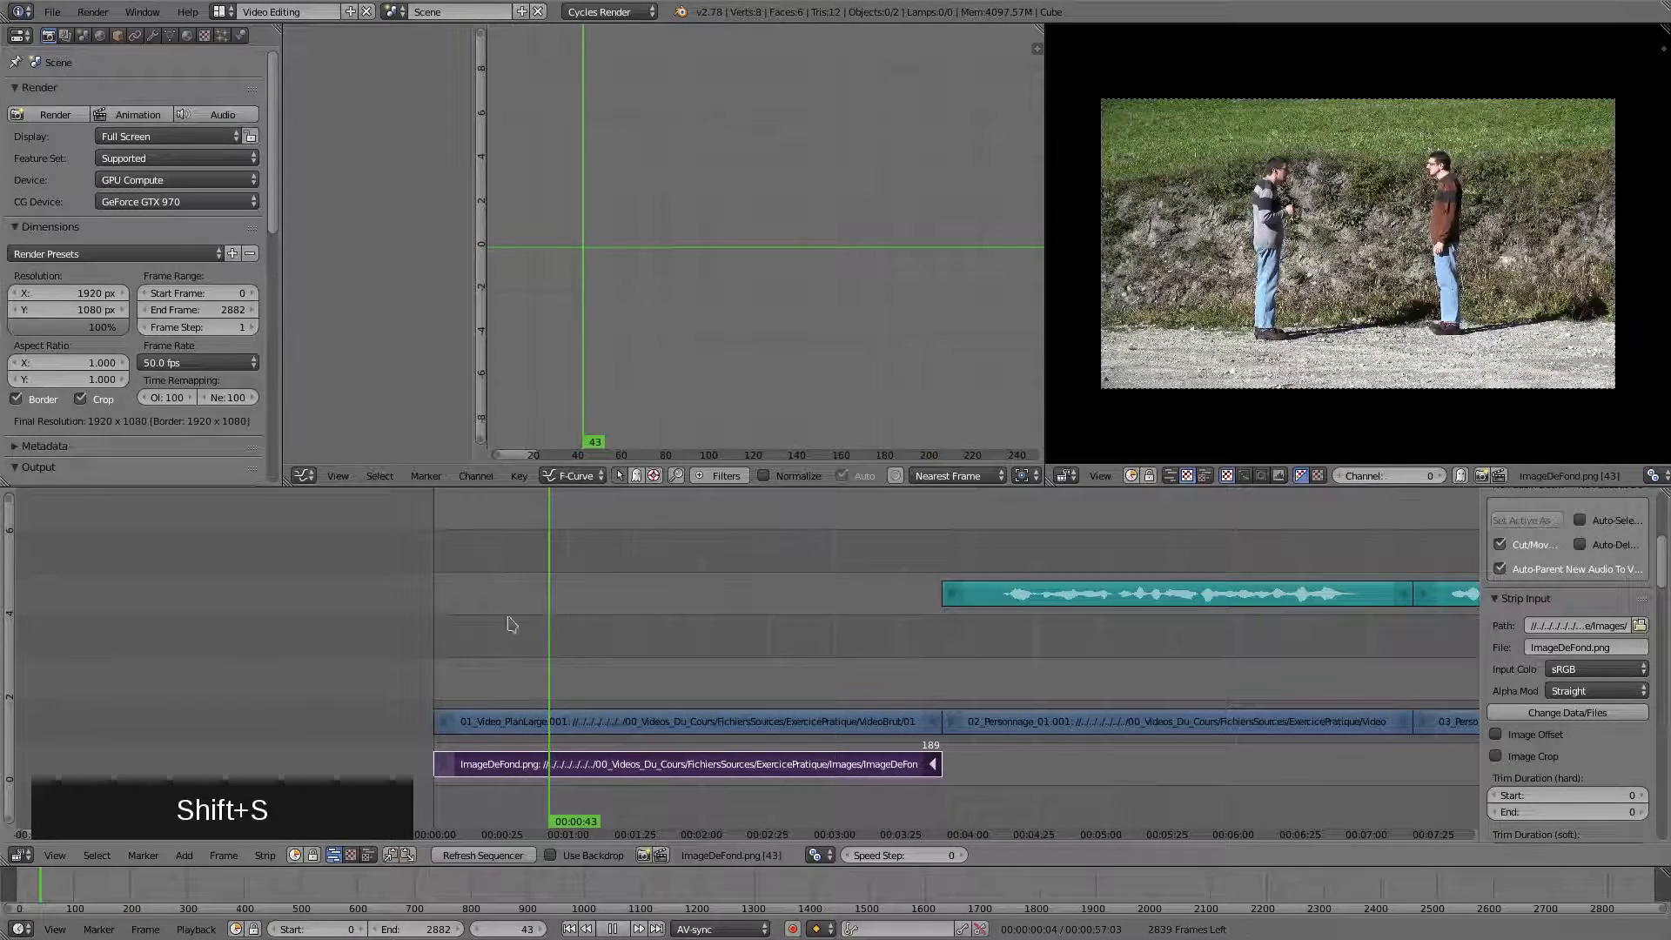
pyautogui.hotkey('shift', 'Left')
pyautogui.hotkey('alt', 'a')
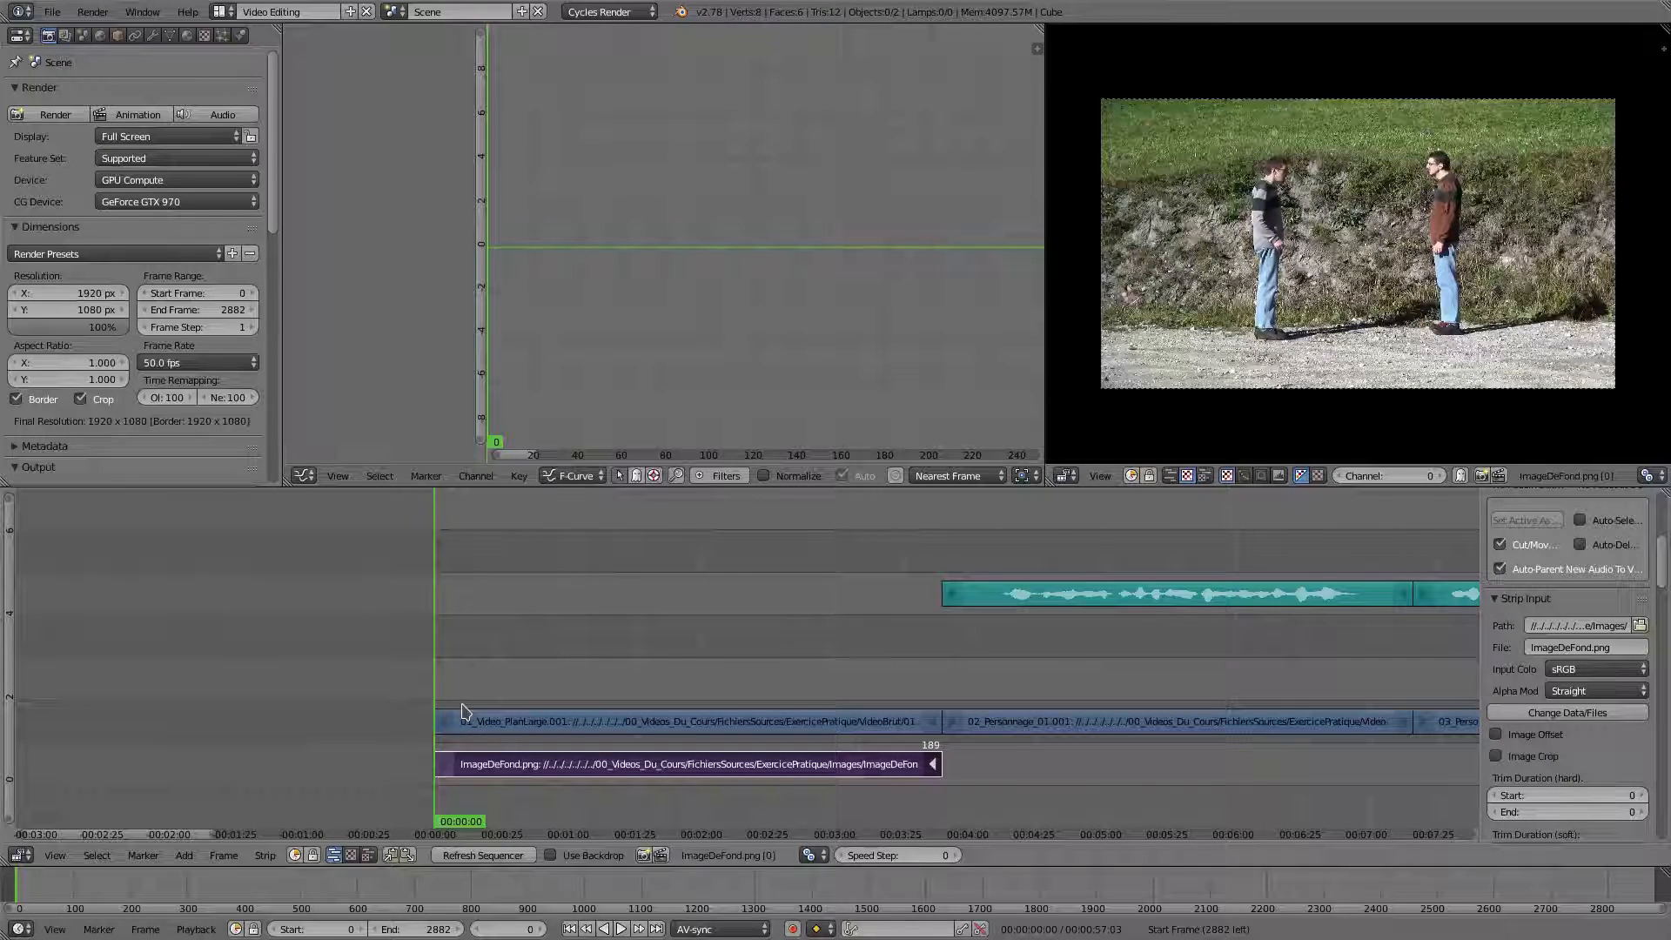
# Add a Transform effect strip to 01_Video_PlanLarge and enable Uniform Scale on it
pyautogui.rightClick(642, 729)
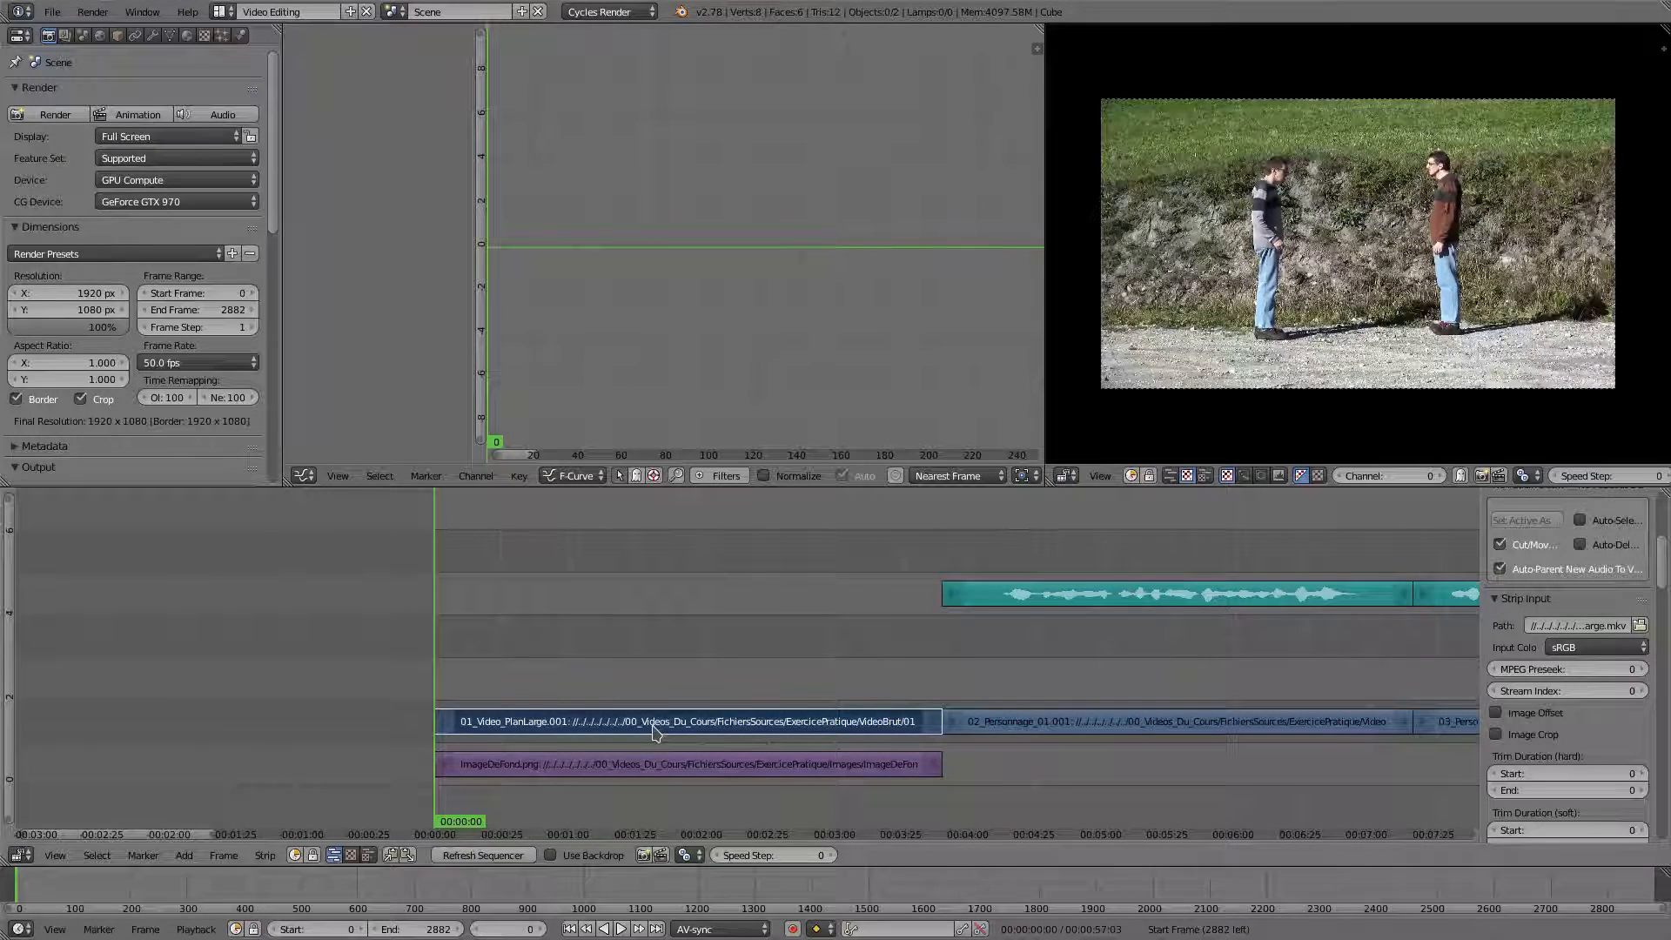
pyautogui.hotkey('shift', 'a')
pyautogui.press('e')
pyautogui.press('t')
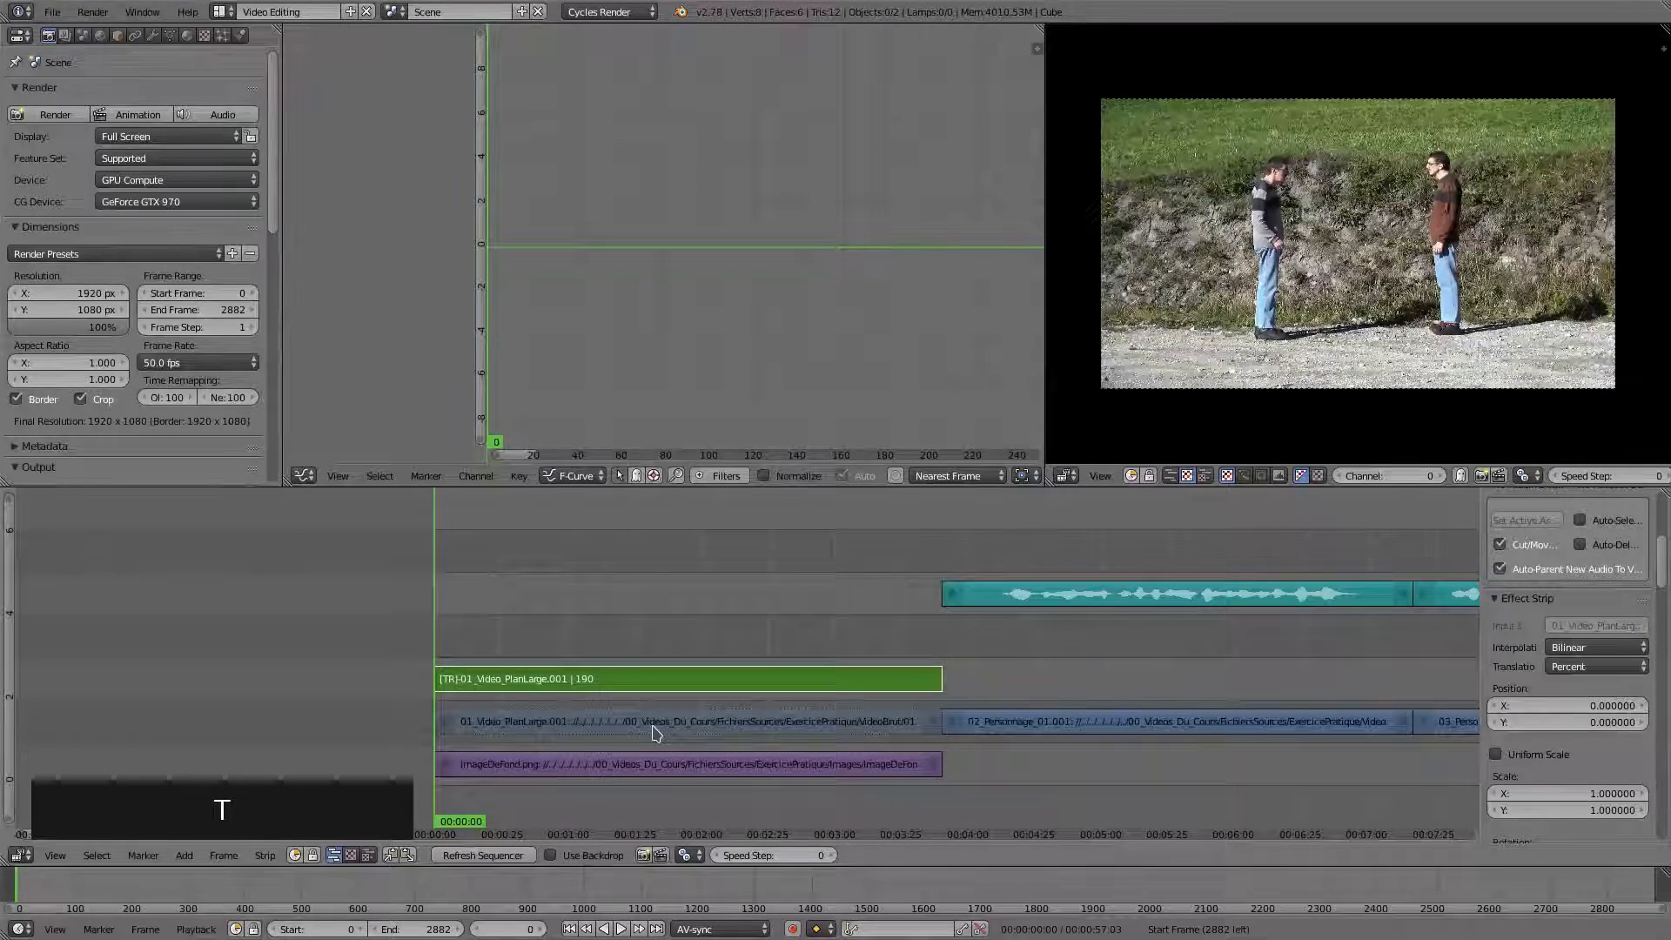
pyautogui.click(1497, 754)
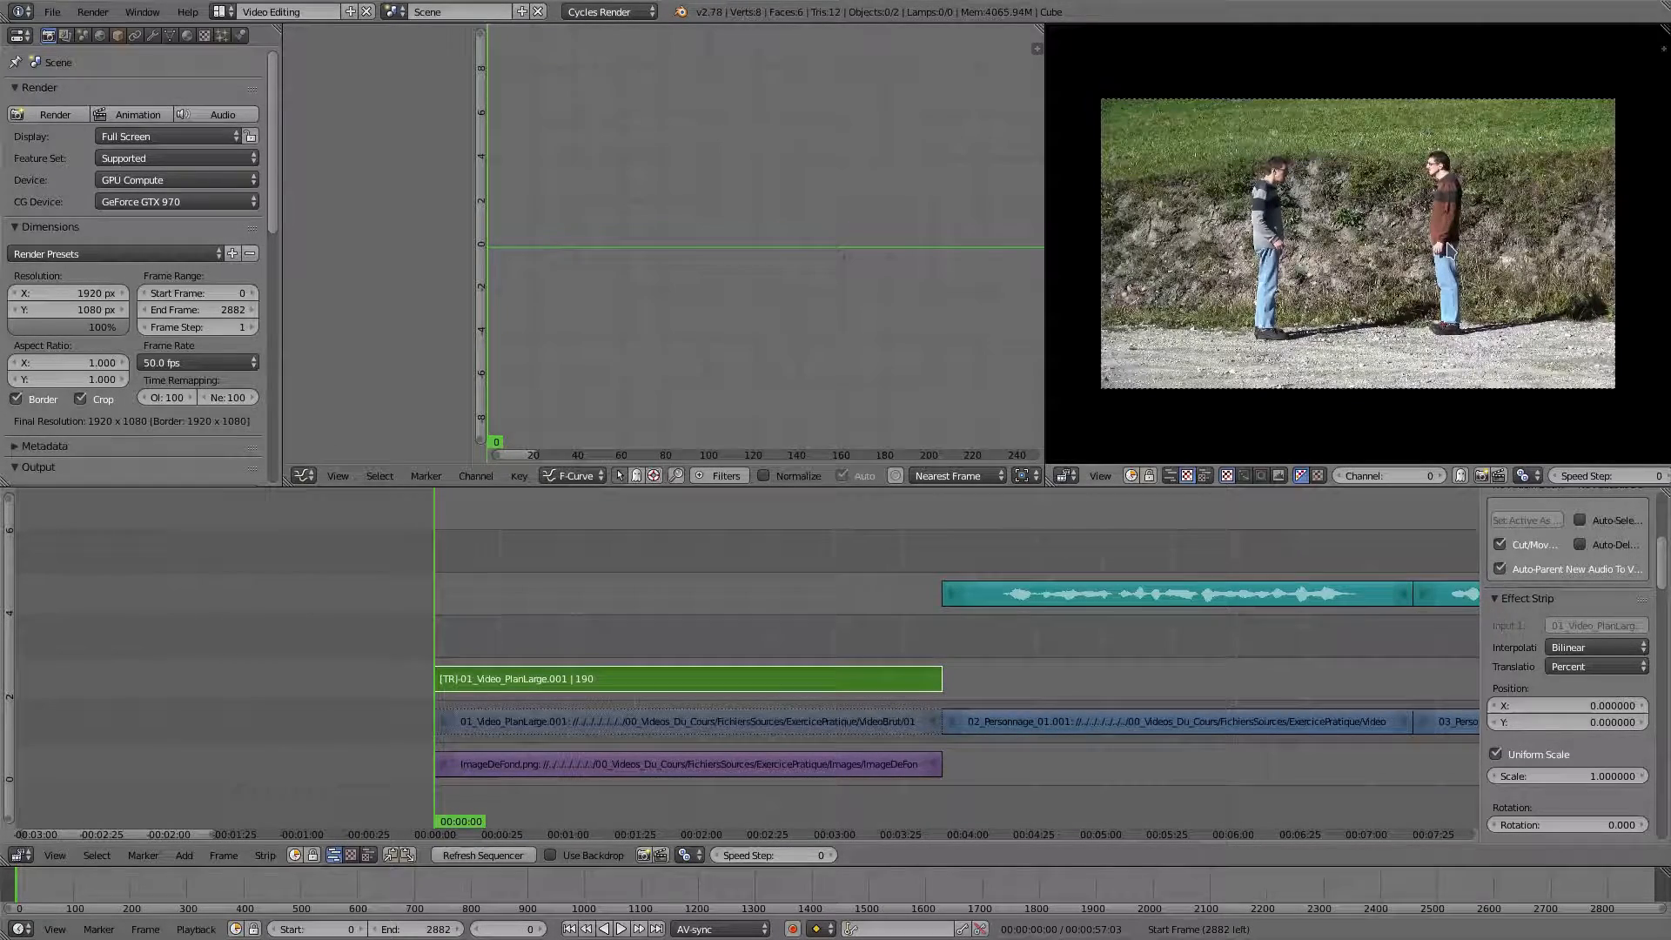
# Scale the transformed opening video to about 0.4 and place it beside the Blender logo, at about X 22.5, Y 14.5 percent
pyautogui.press('s')
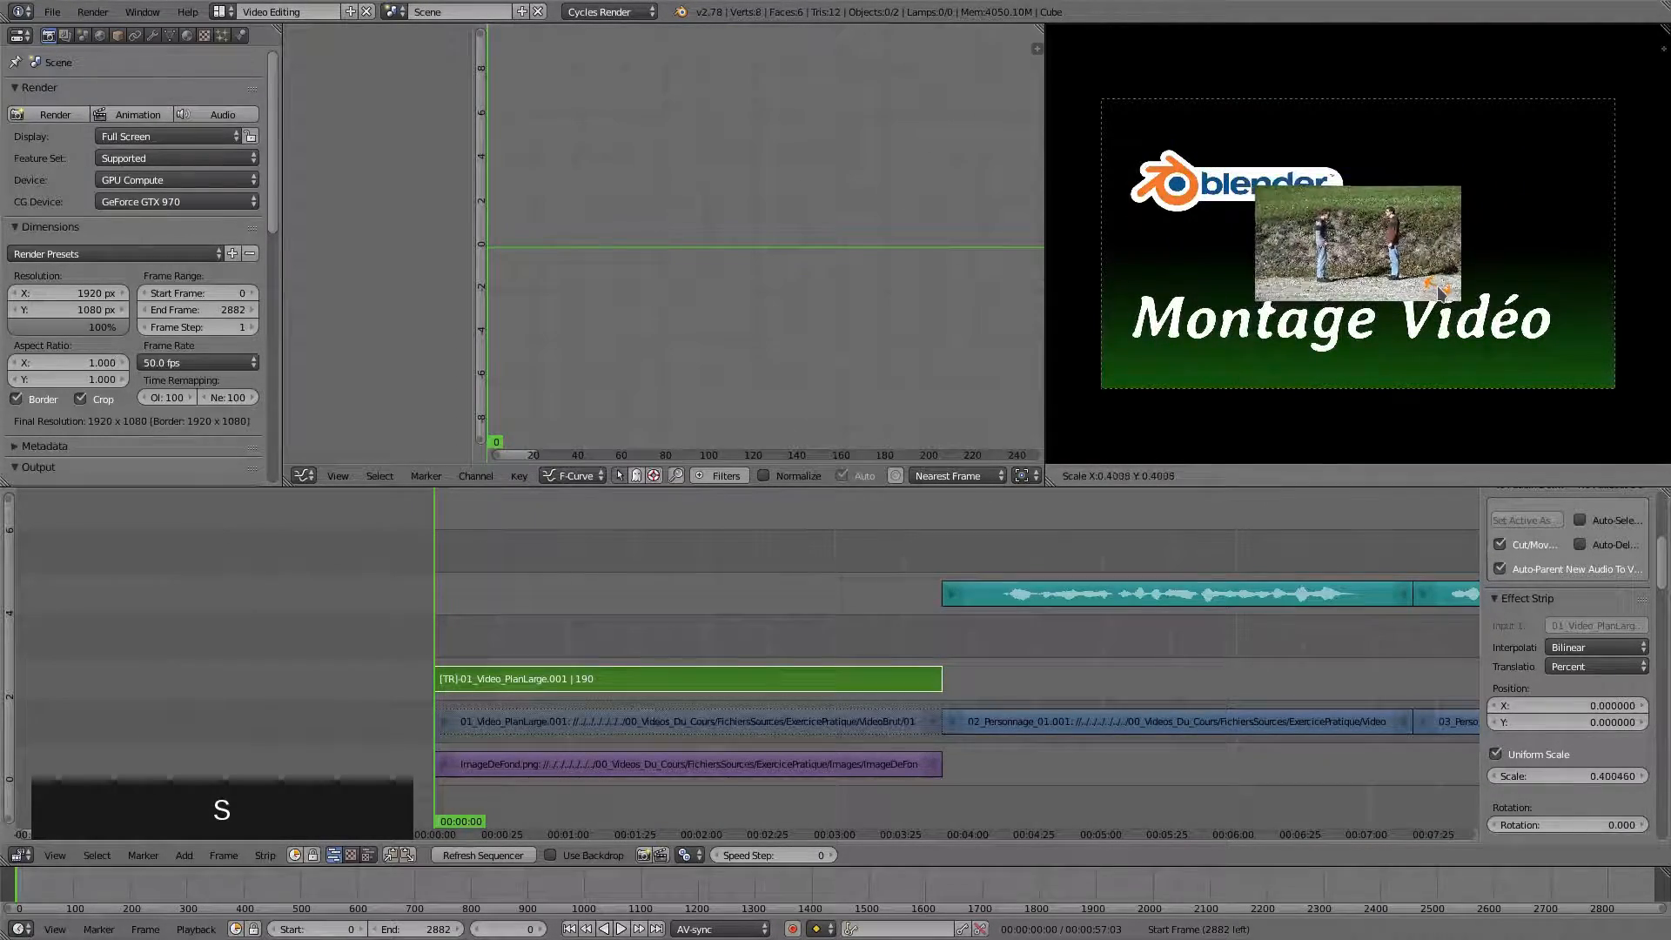
pyautogui.click(1408, 279)
pyautogui.press('g')
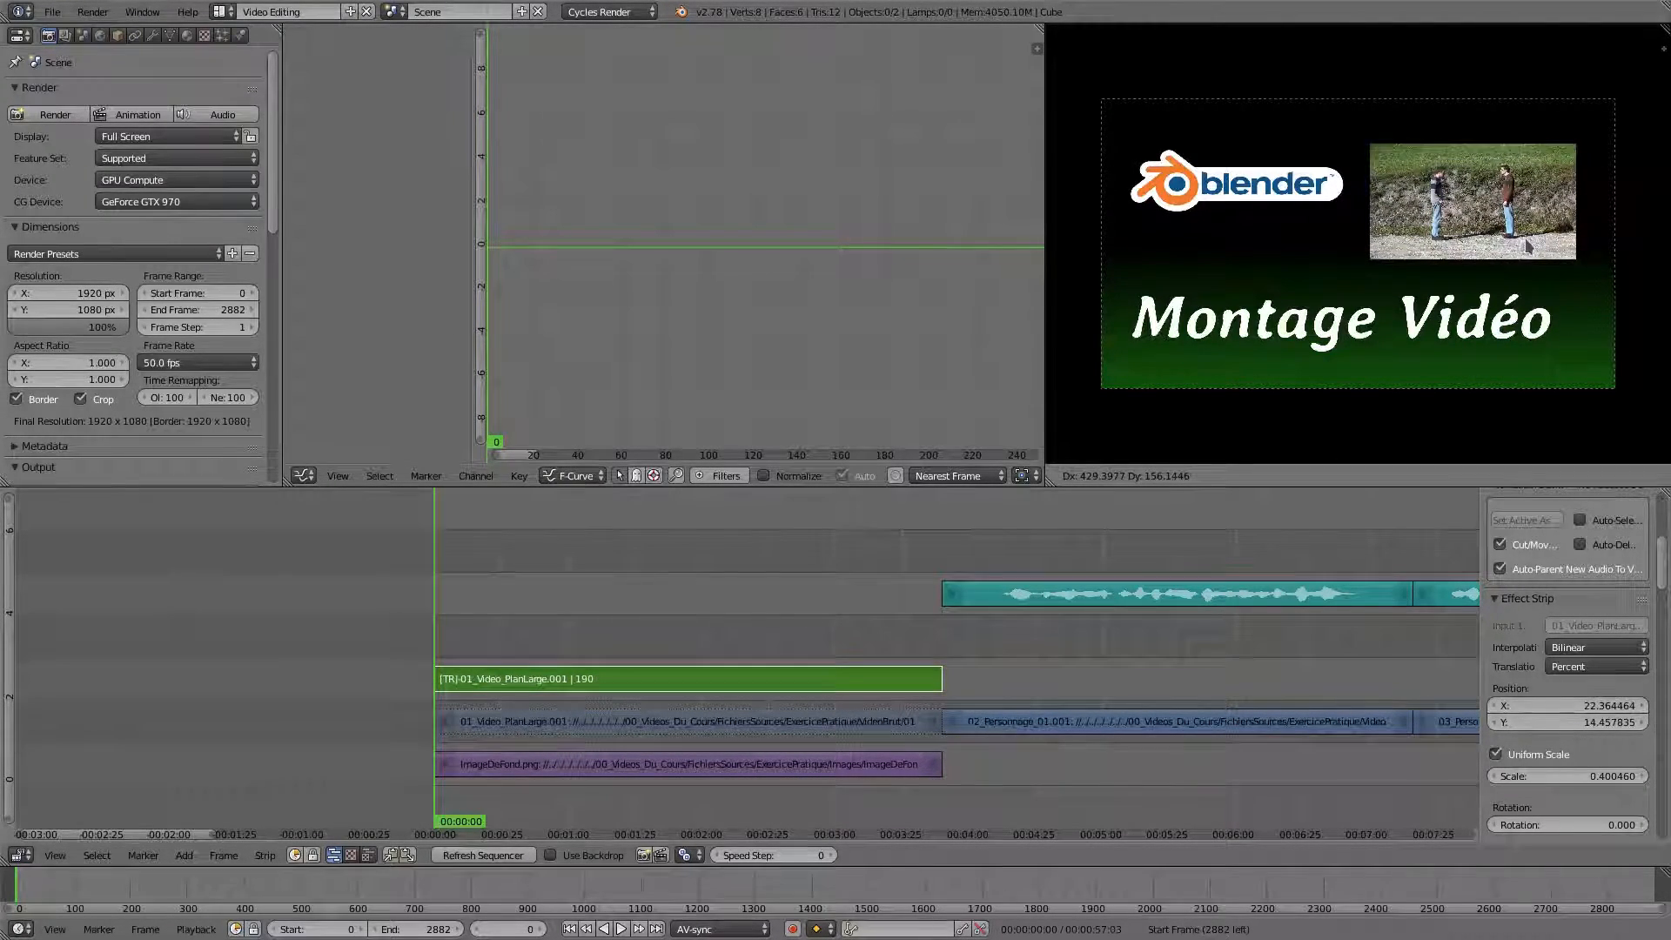
pyautogui.click(1530, 247)
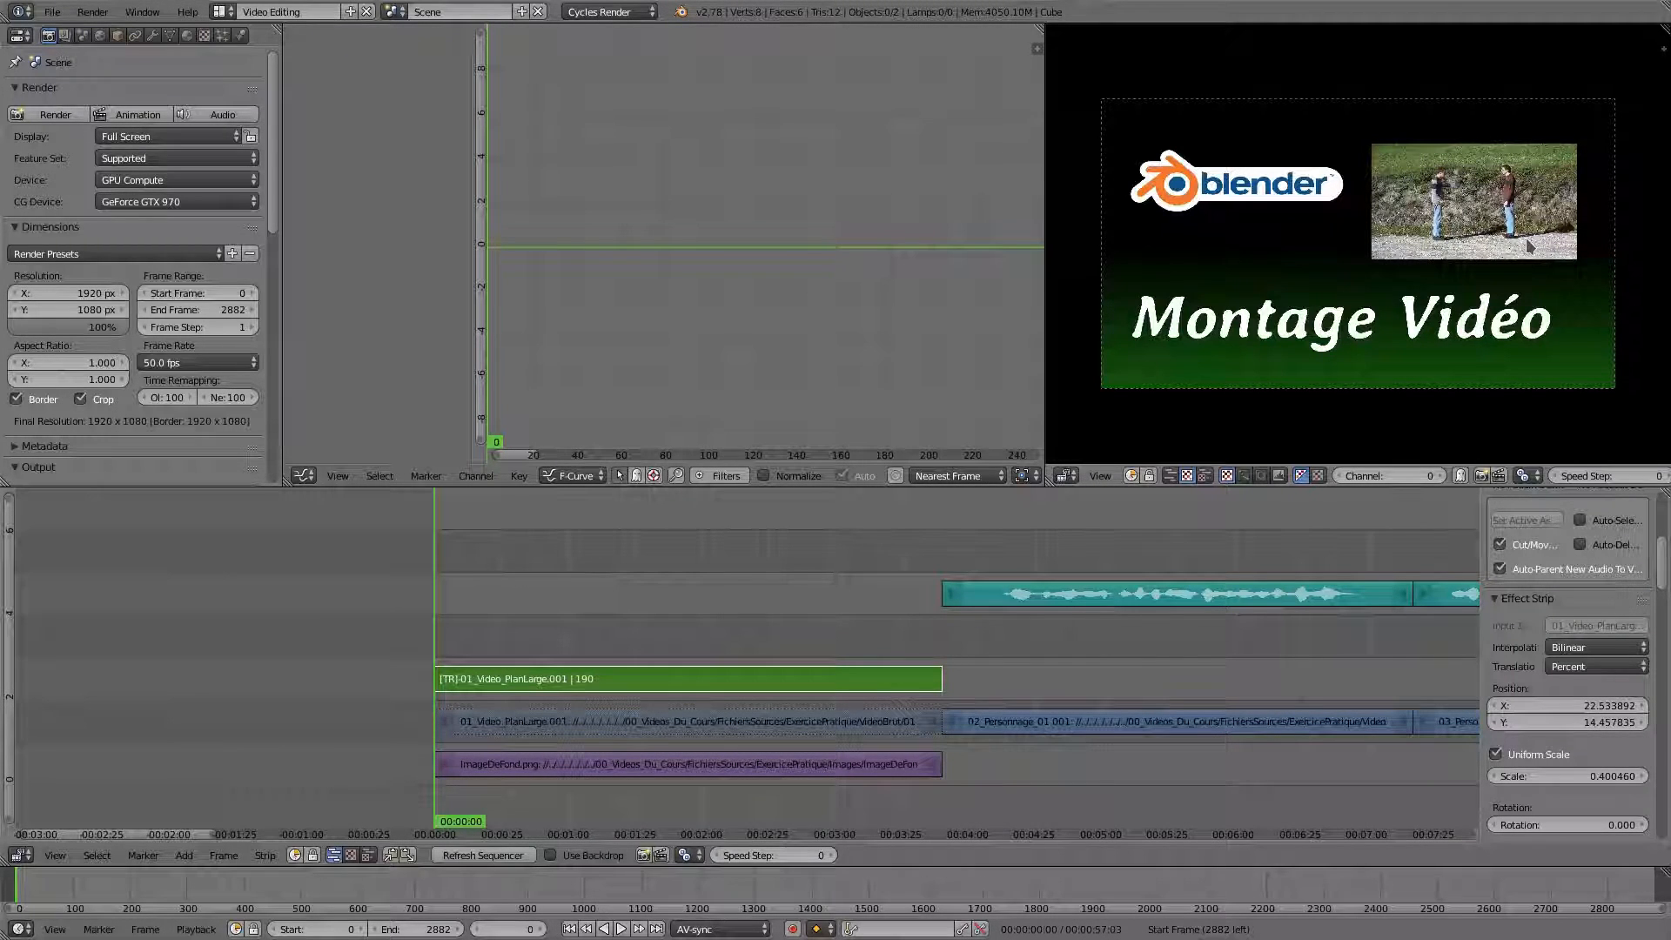
# Keyframe the X position, Y position and scale of the 01_Video_PlanLarge transform strip at frame 0
pyautogui.scroll(-3, 1532, 630)
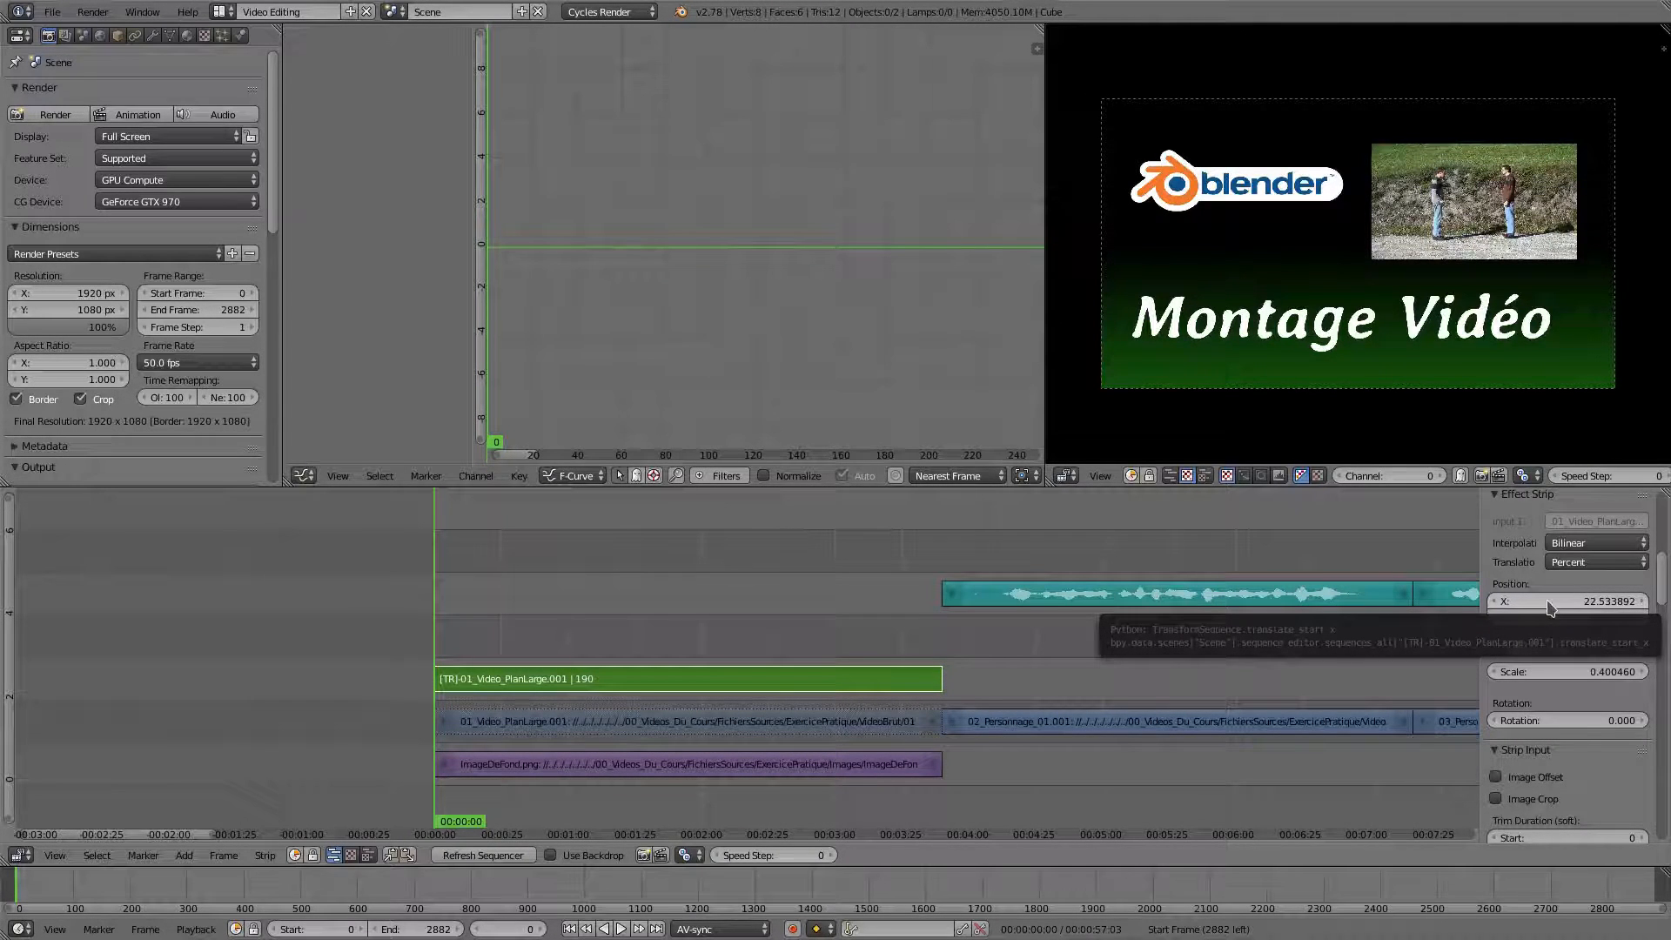
pyautogui.press('i')
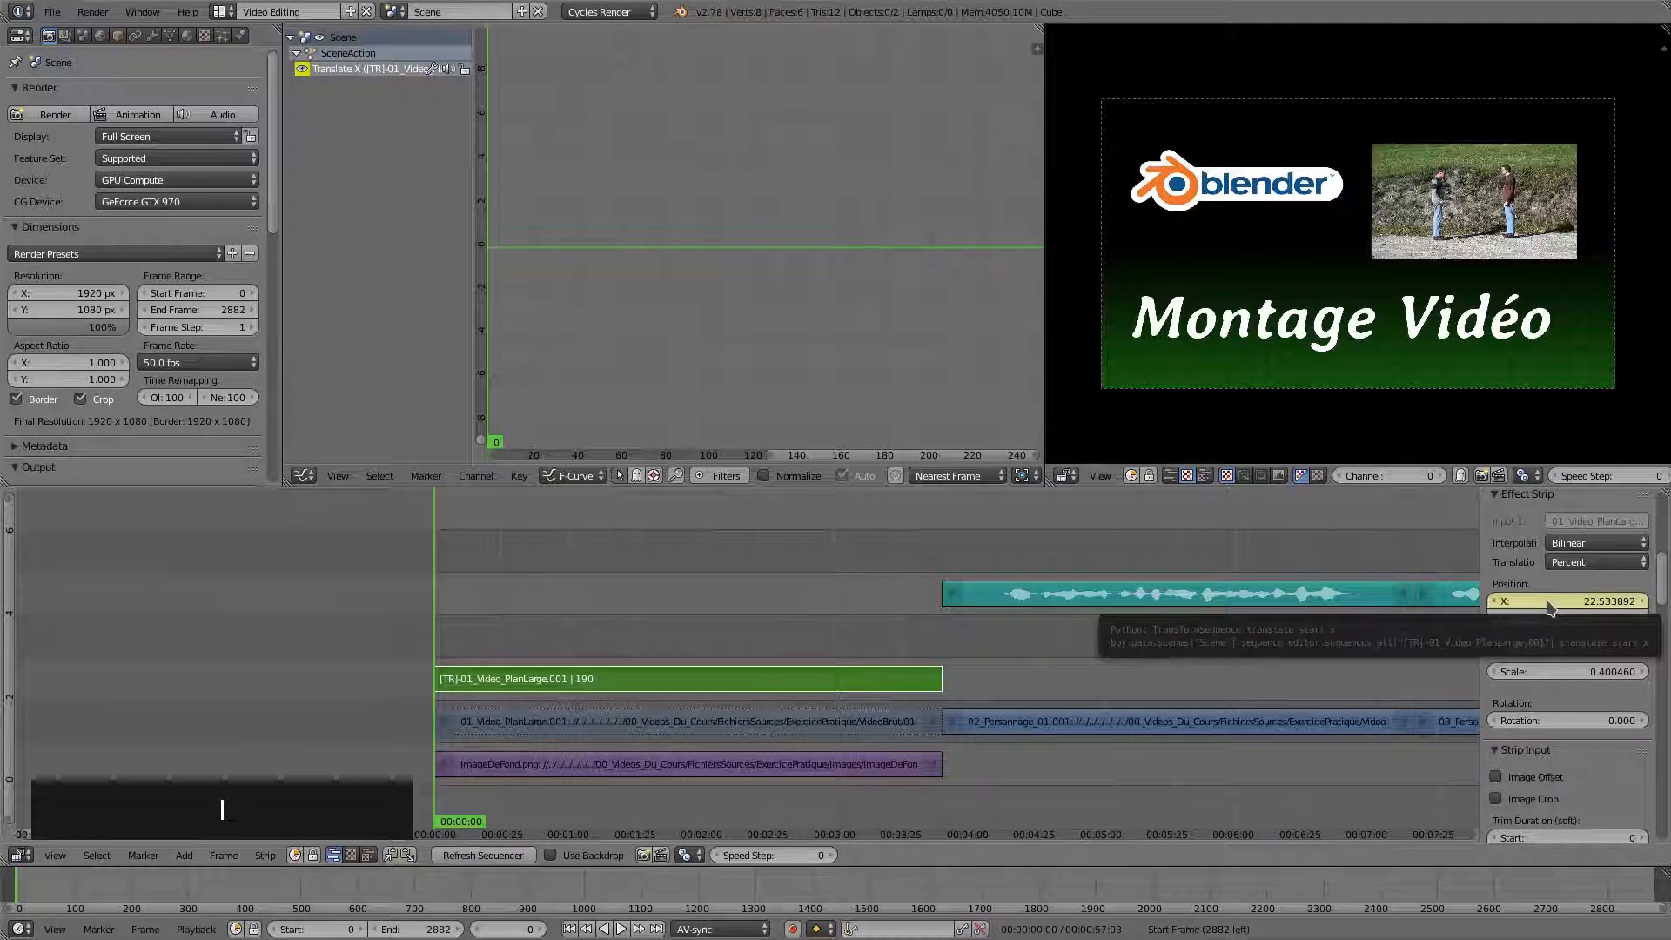
pyautogui.press('i')
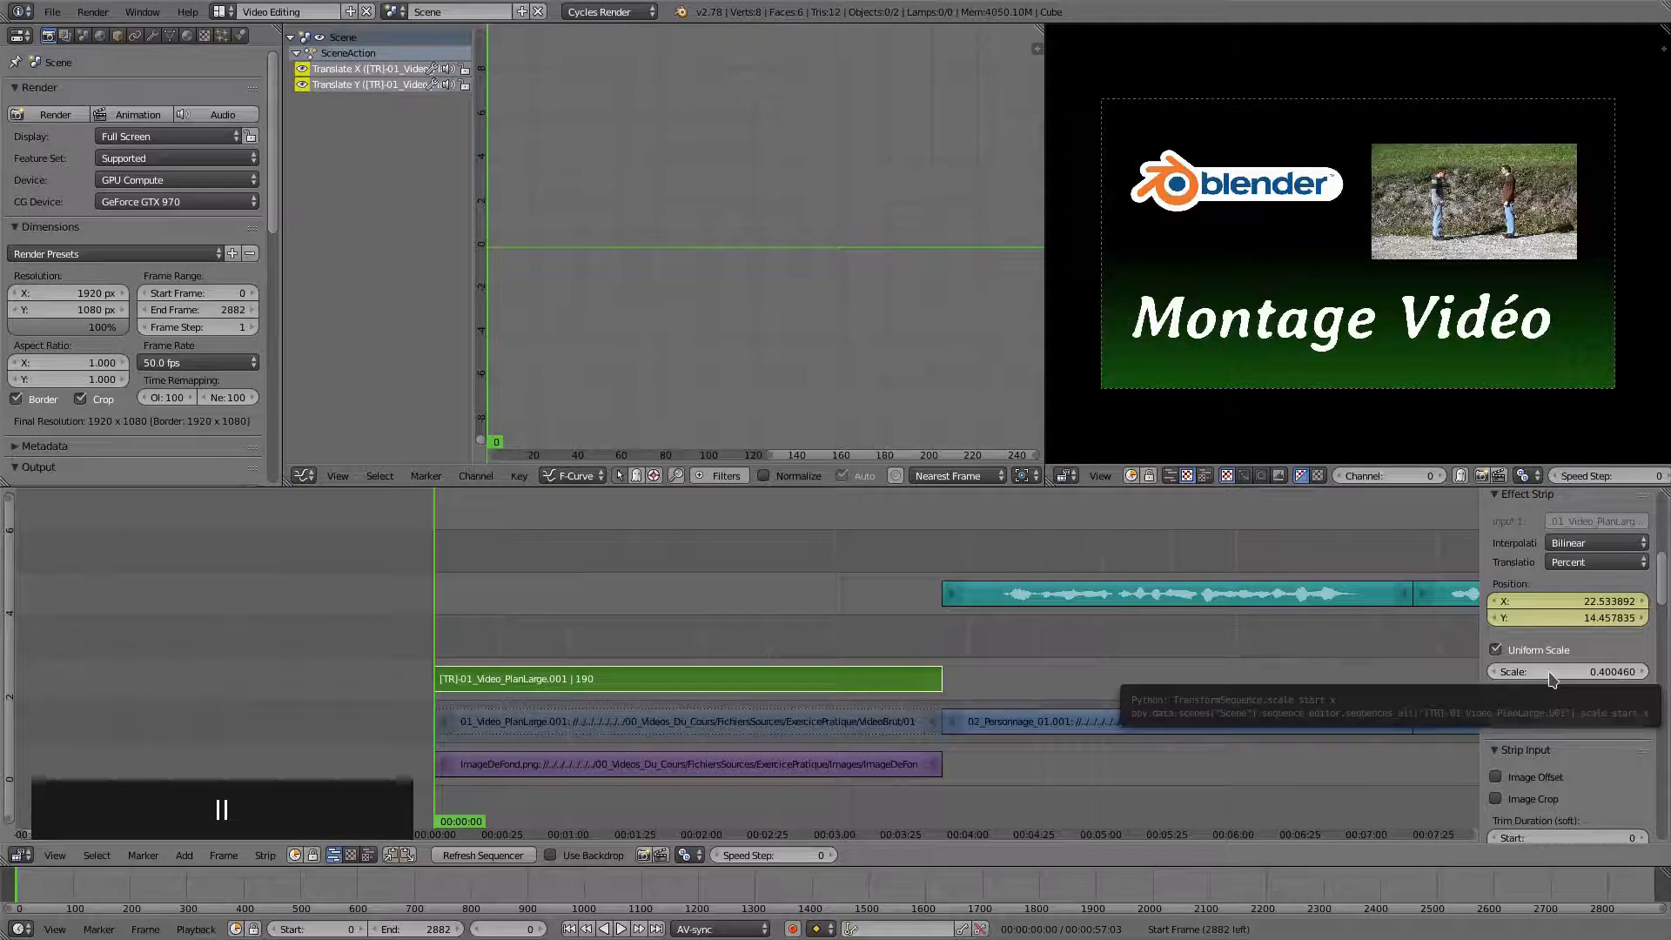
pyautogui.press('i')
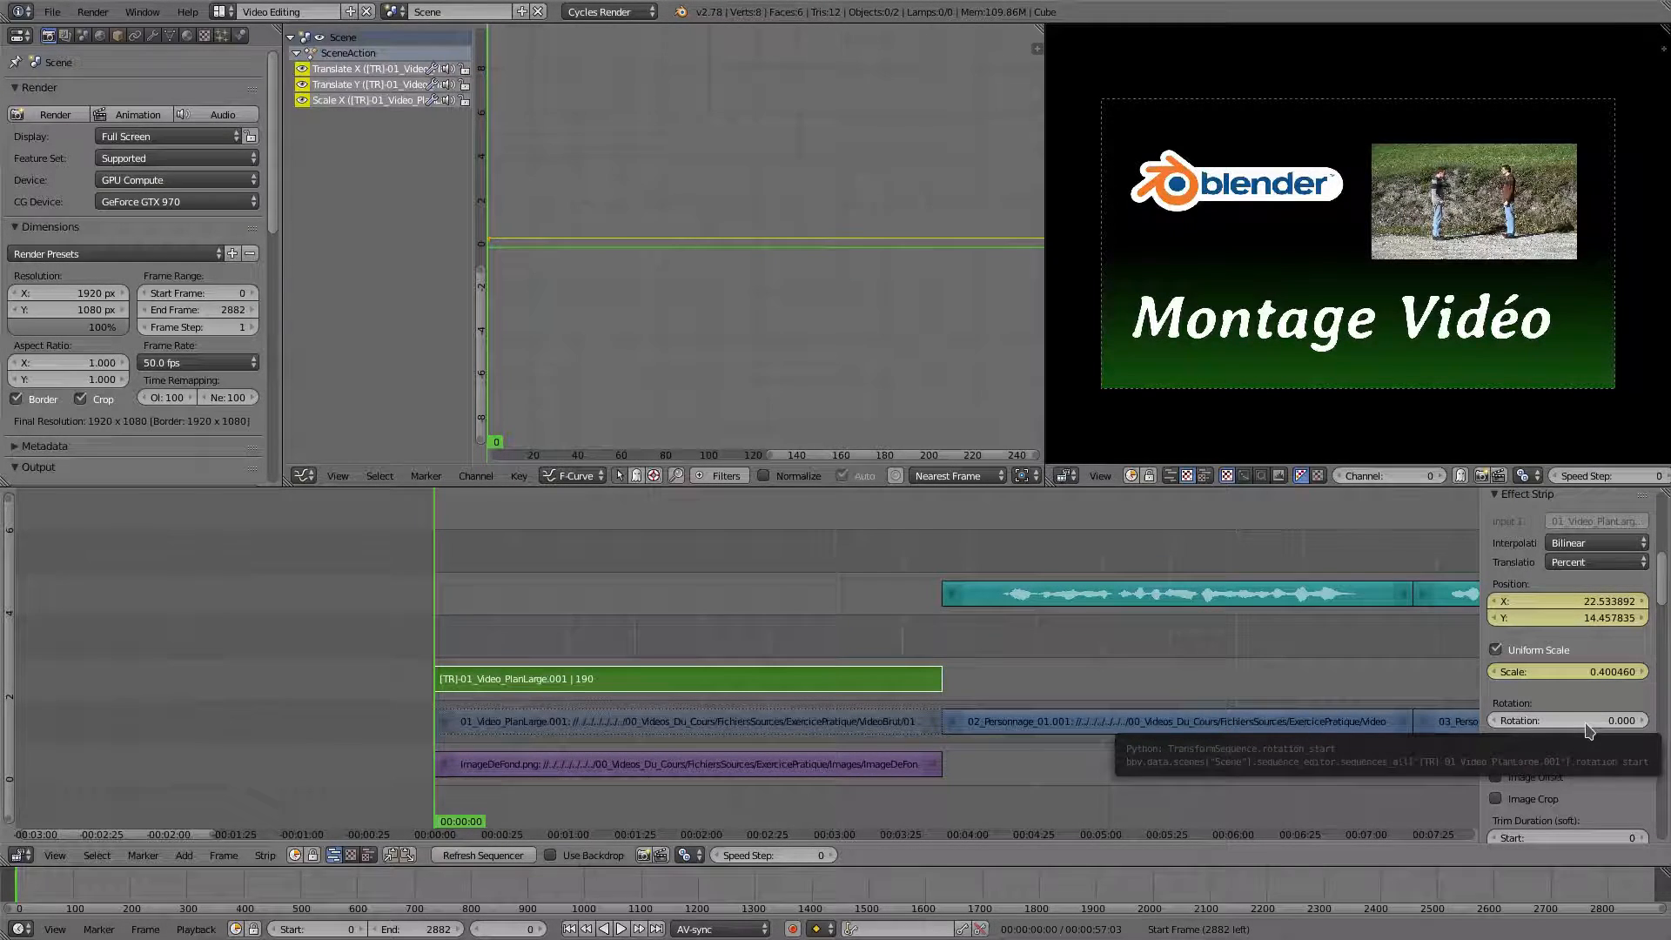
# Keyframe the transform strip's unchanged X position, Y position and scale at frame 100
pyautogui.click(702, 640)
pyautogui.hotkey('alt', 'a')
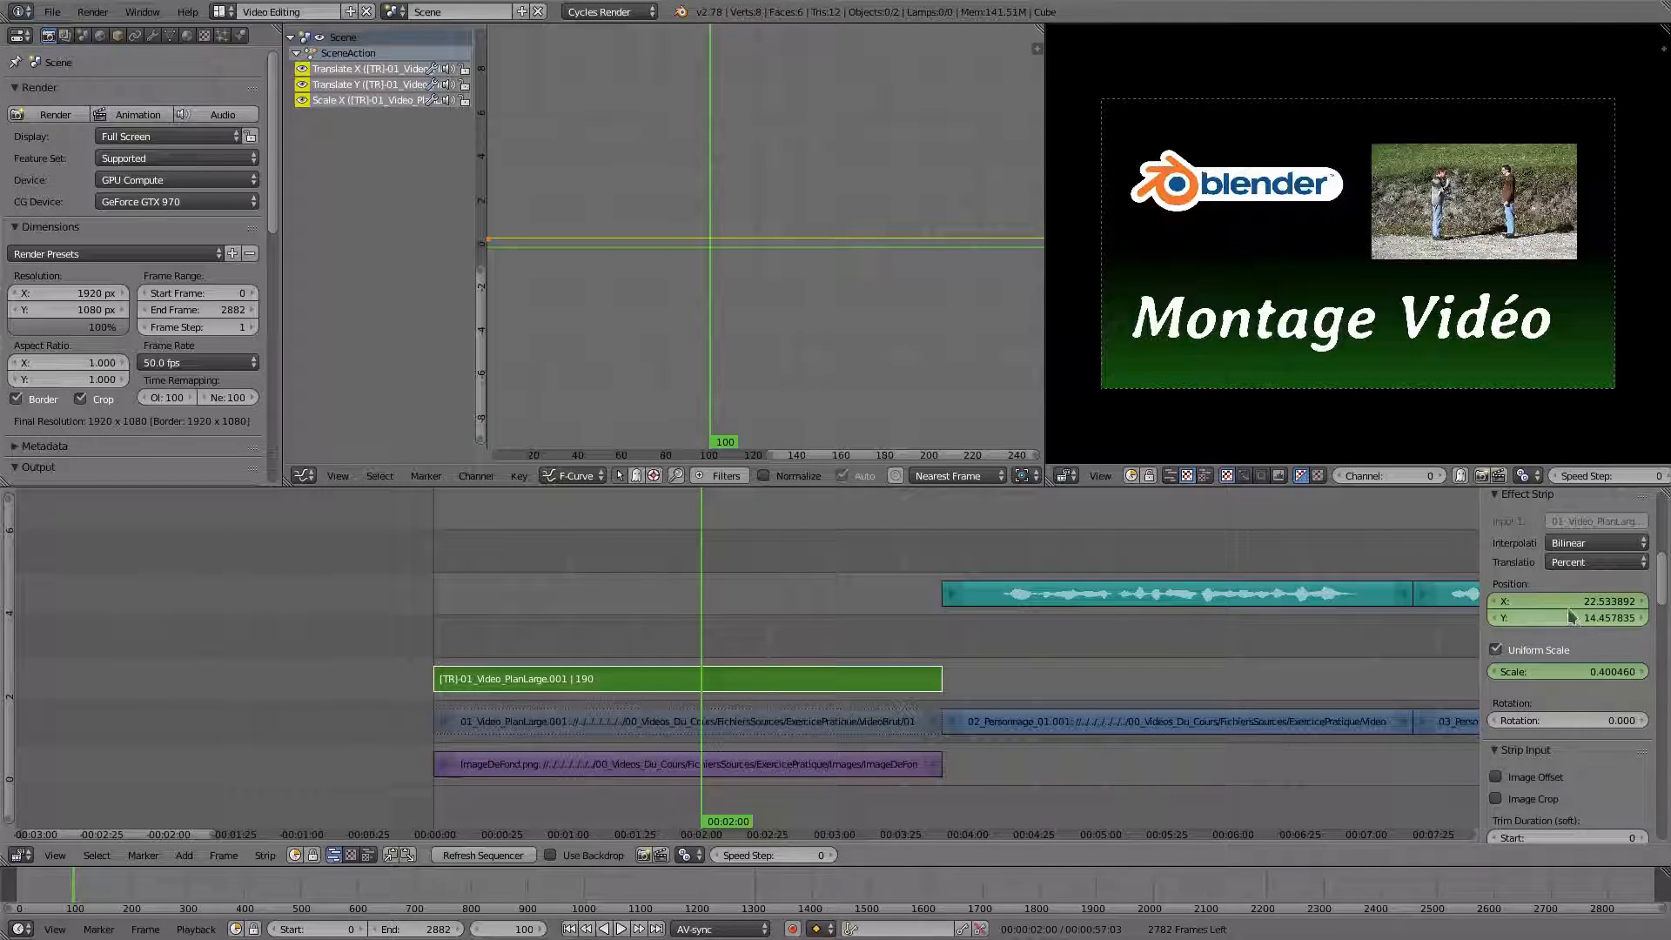
pyautogui.press('i')
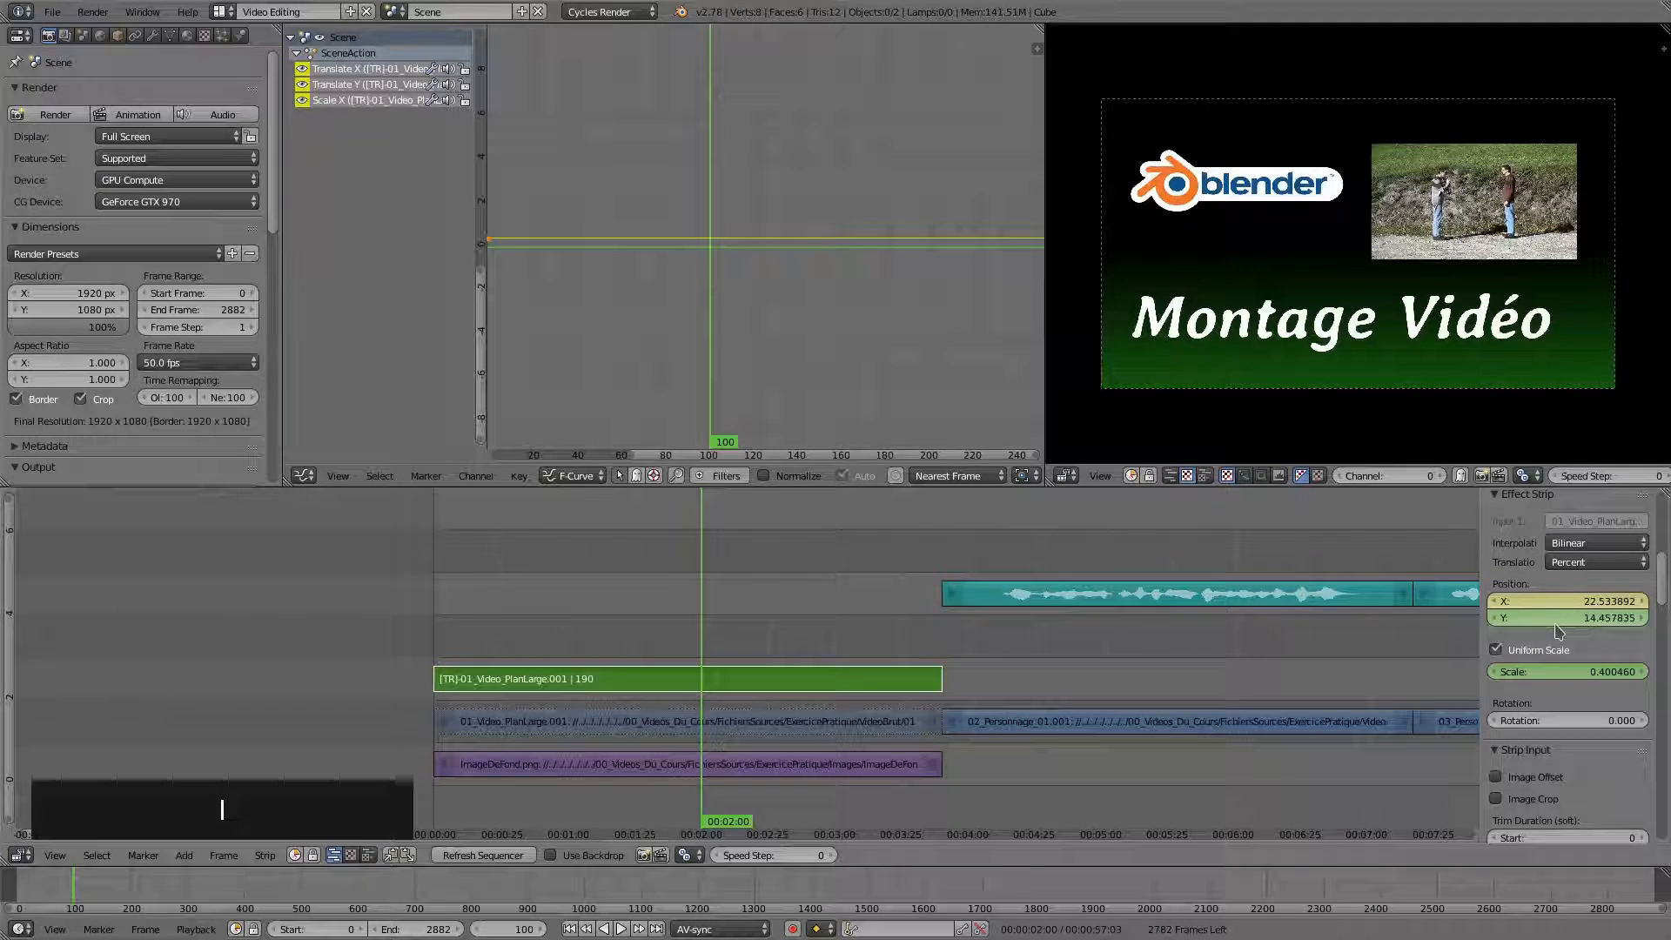
pyautogui.press('i')
pyautogui.press('i')
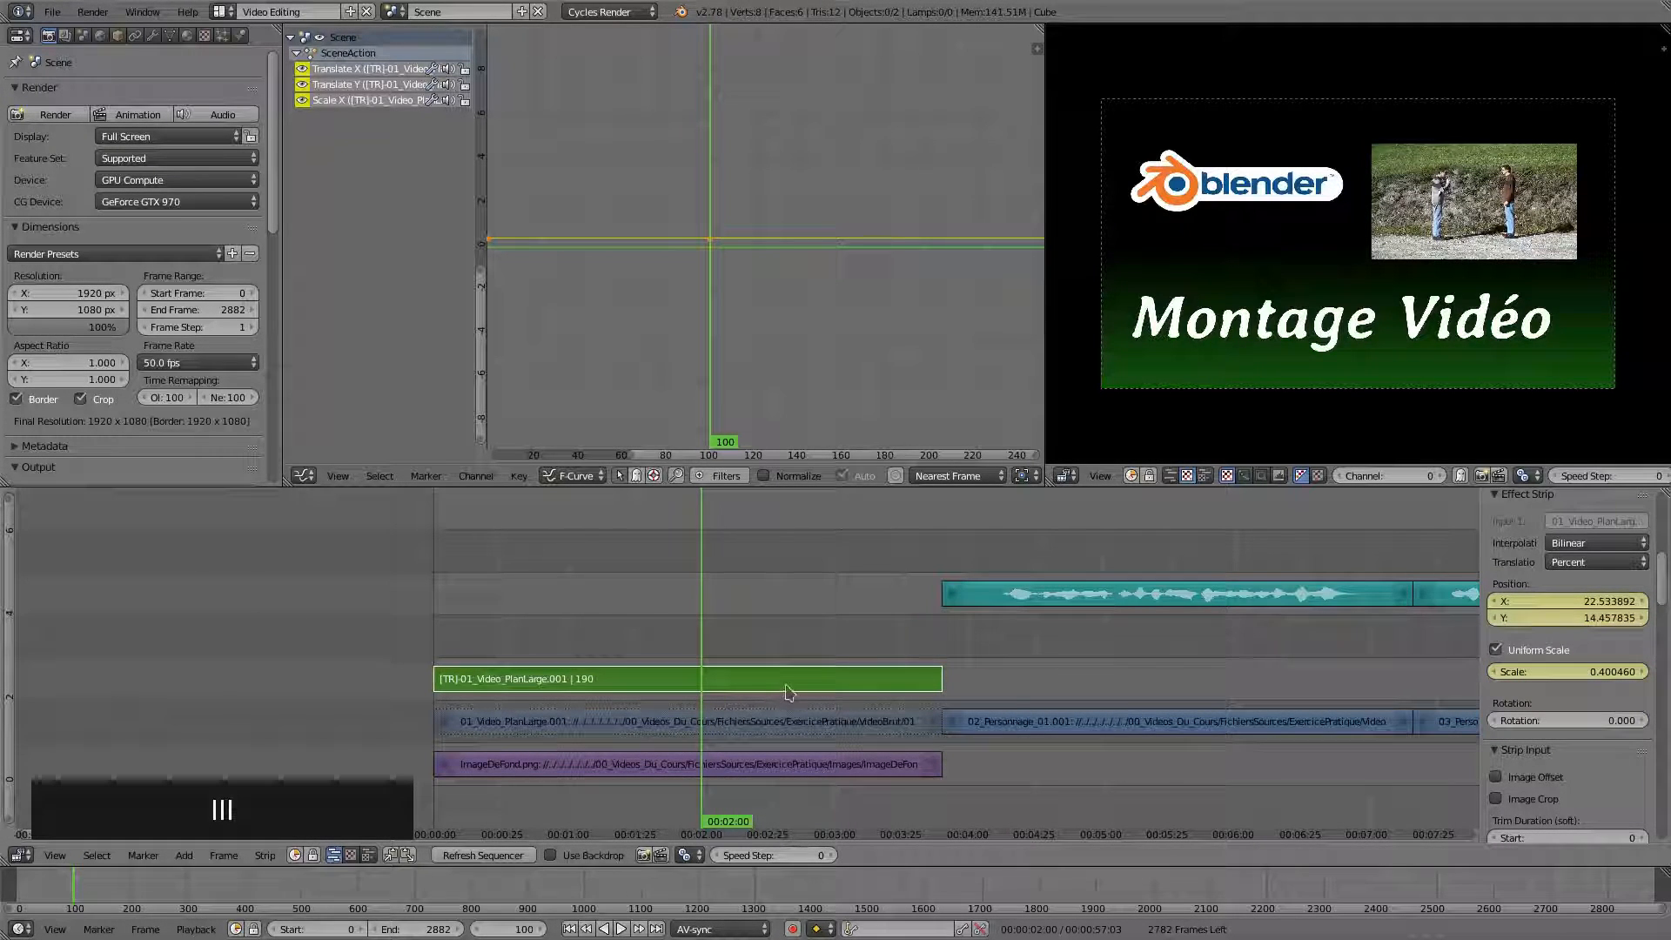
# On the transform strip's last frame, 189, set its X and Y position to 0 and its scale to 1
pyautogui.hotkey('shift', 's')
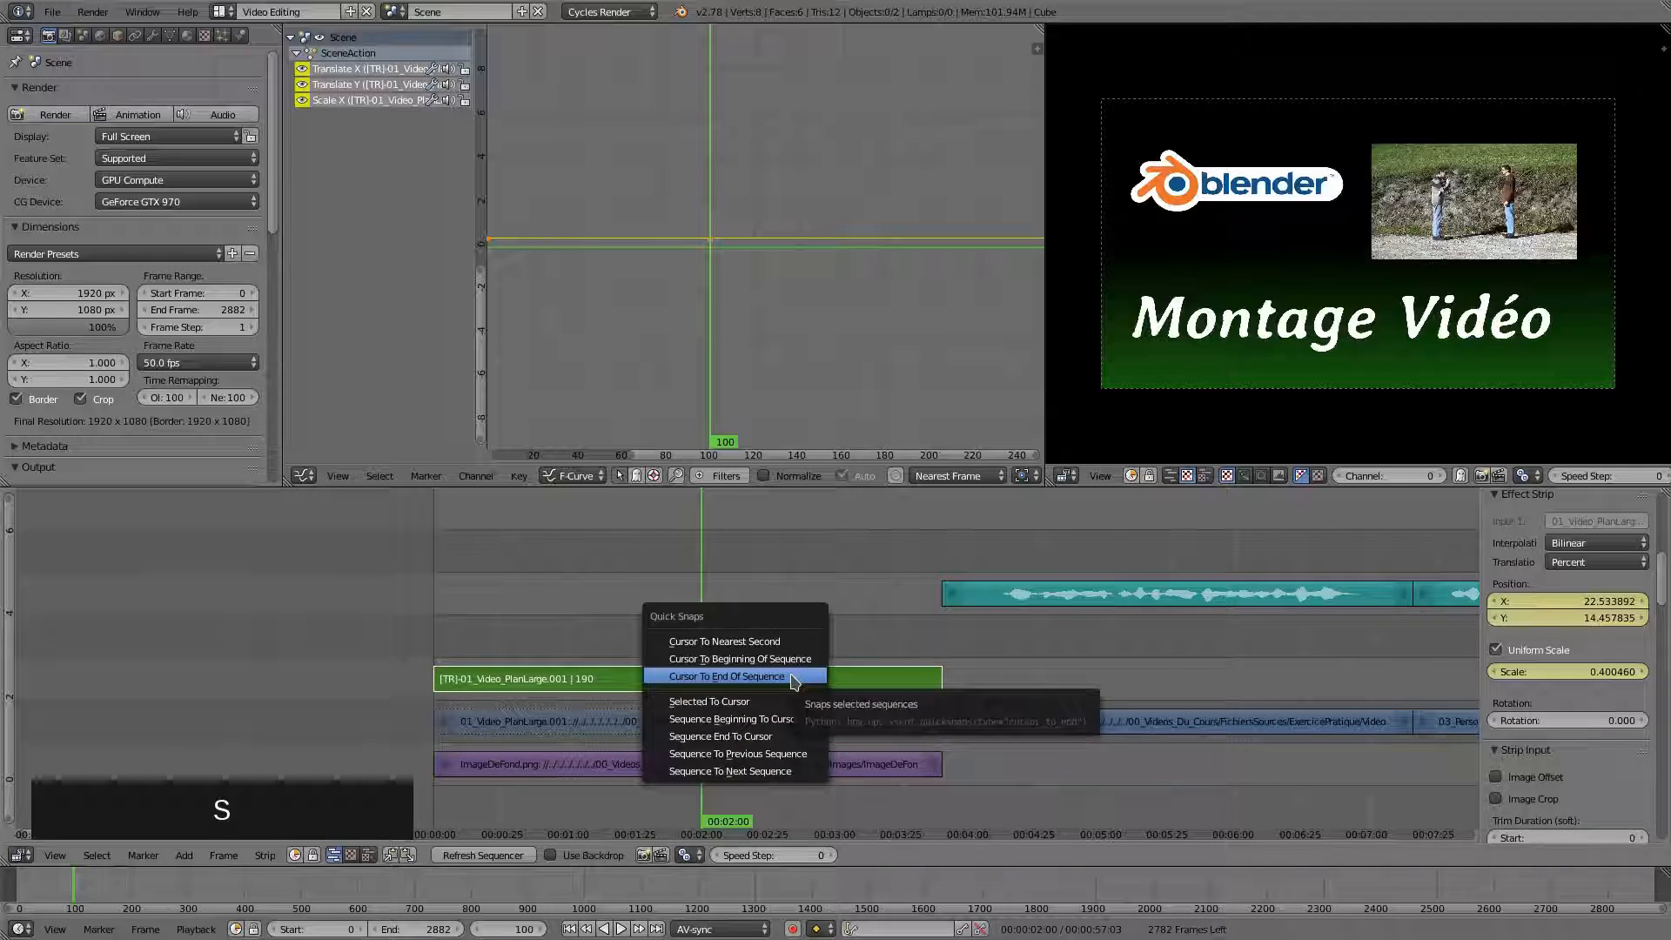
pyautogui.click(795, 679)
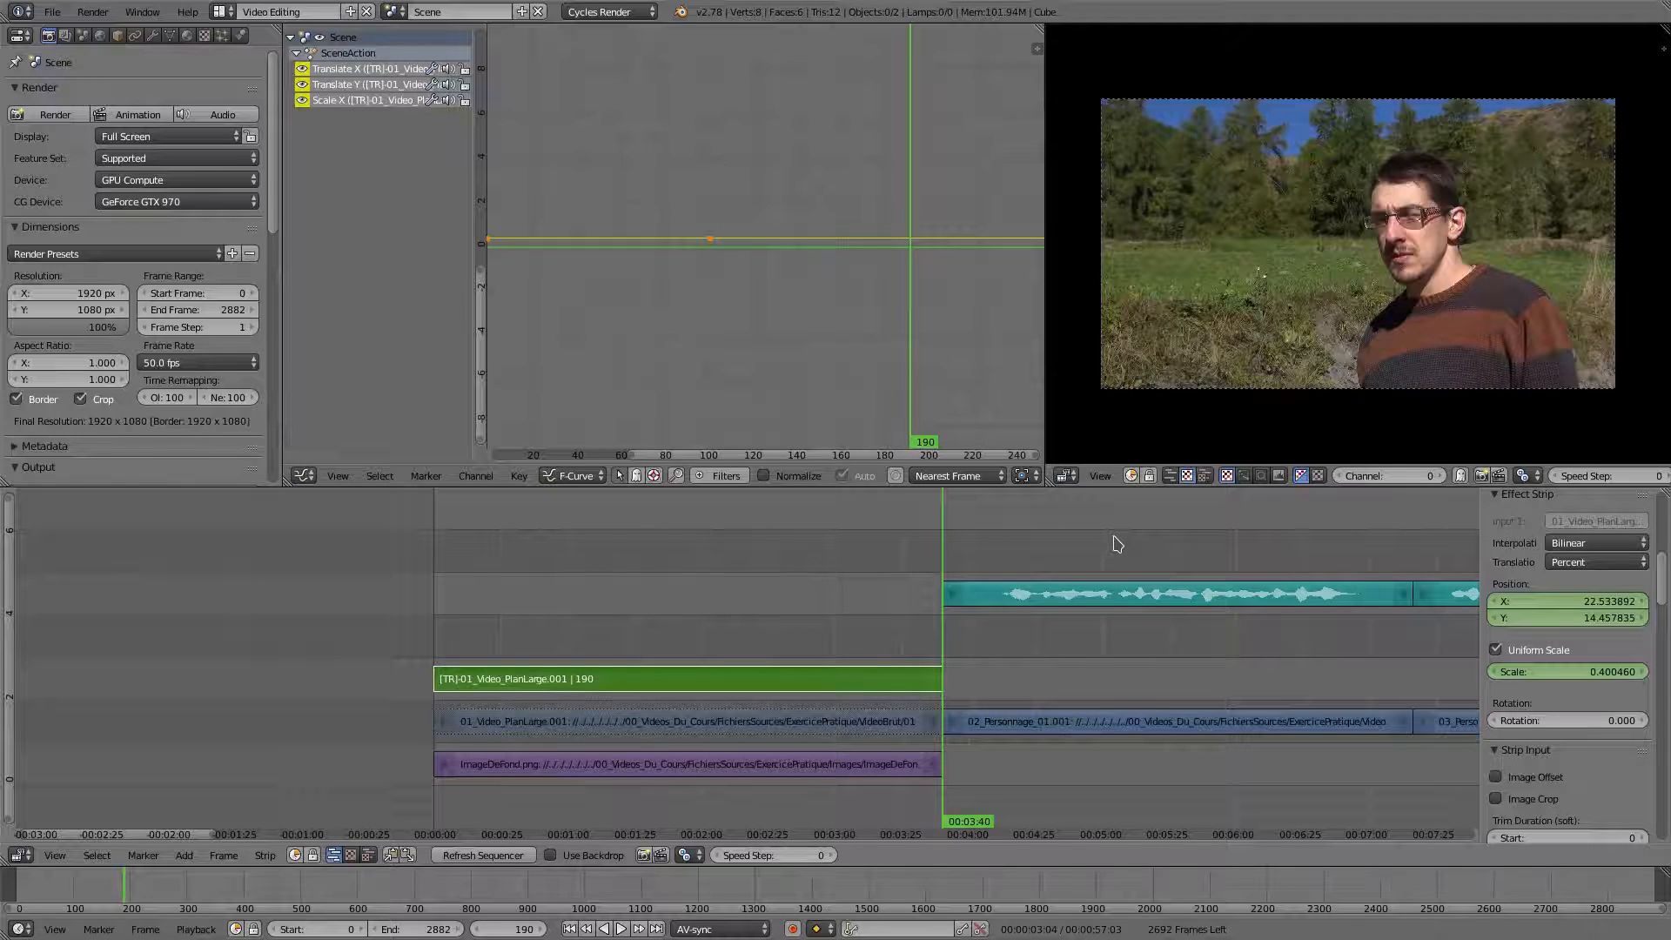
pyautogui.press('Left')
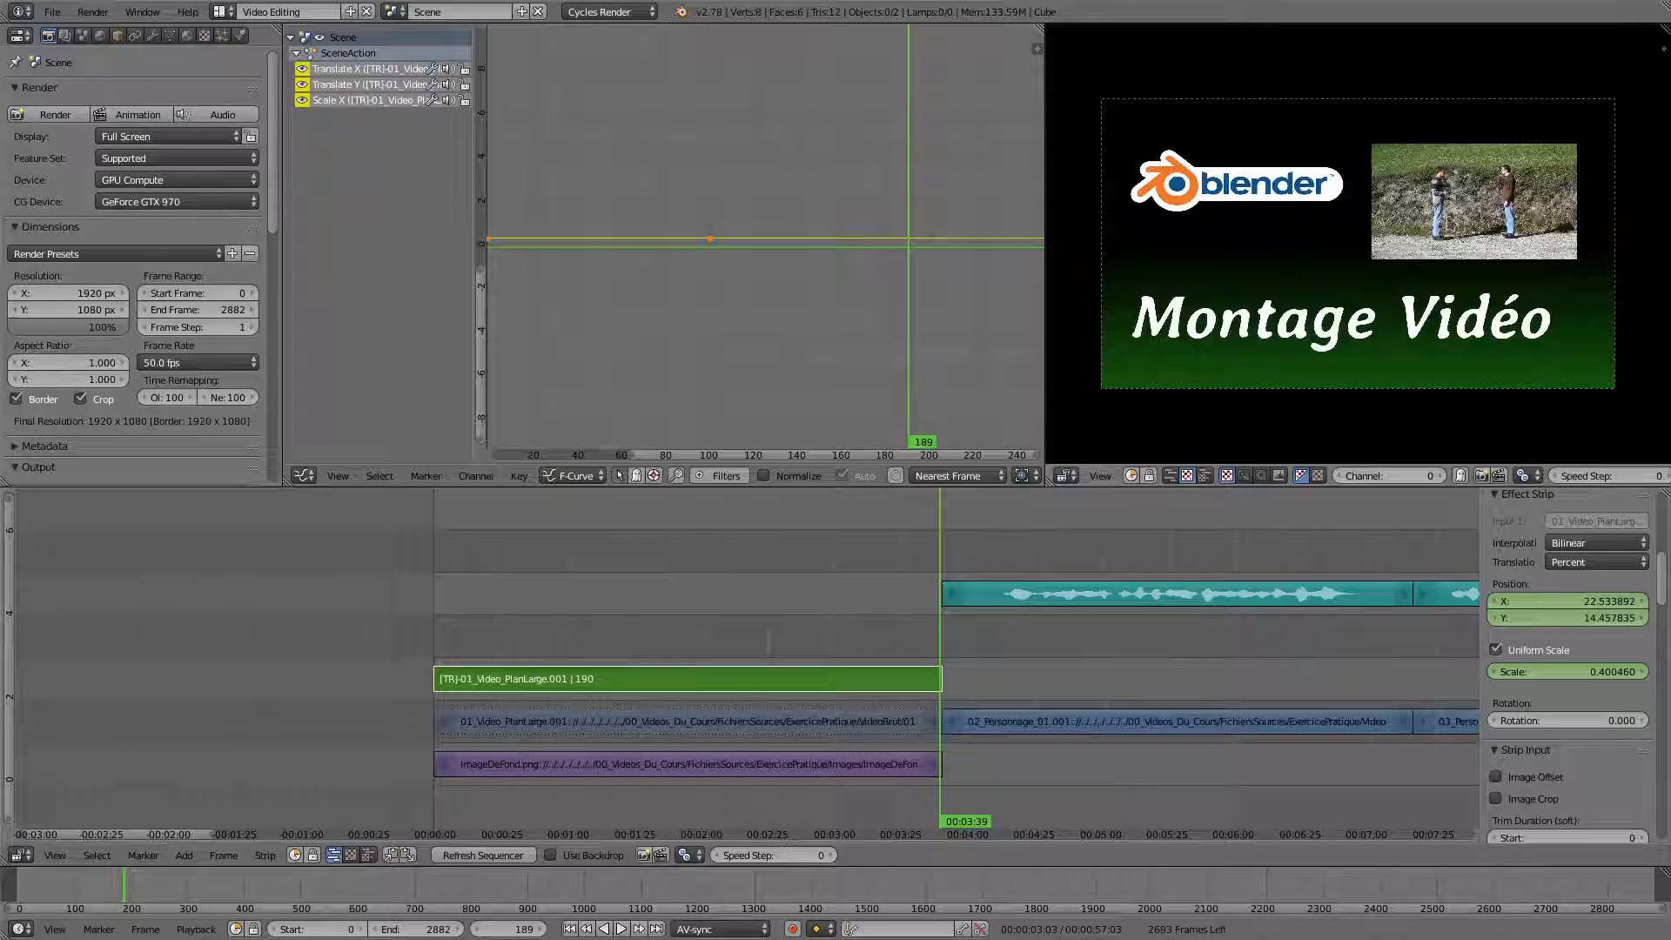
pyautogui.click(1562, 602)
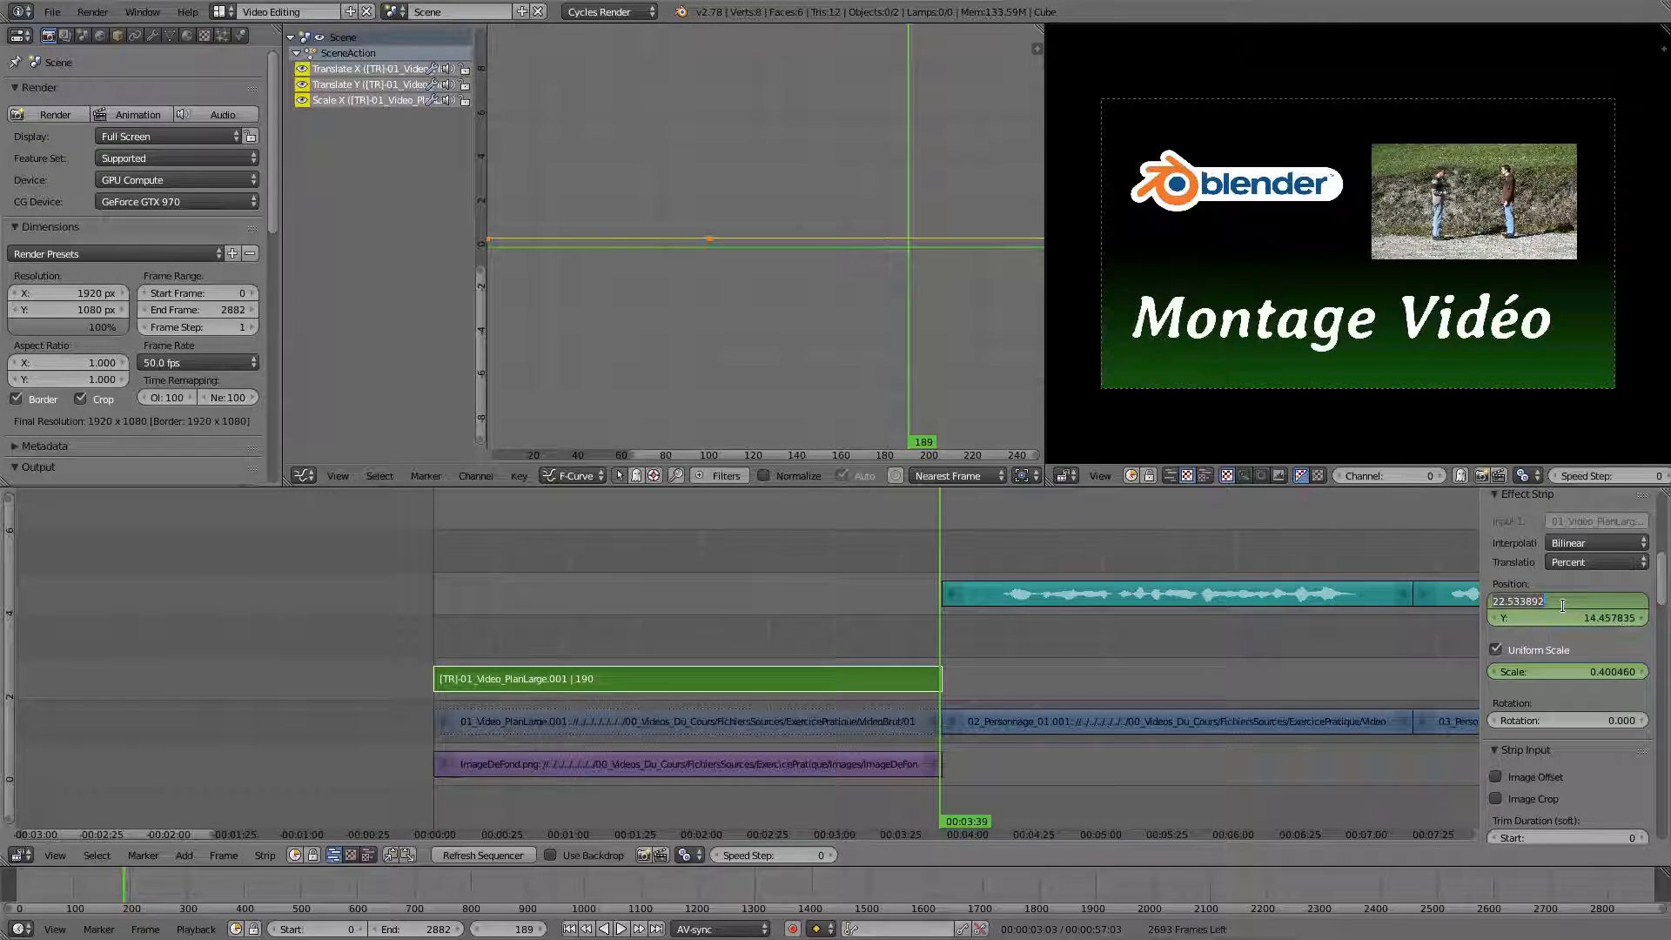
pyautogui.write('0')
pyautogui.press('Return')
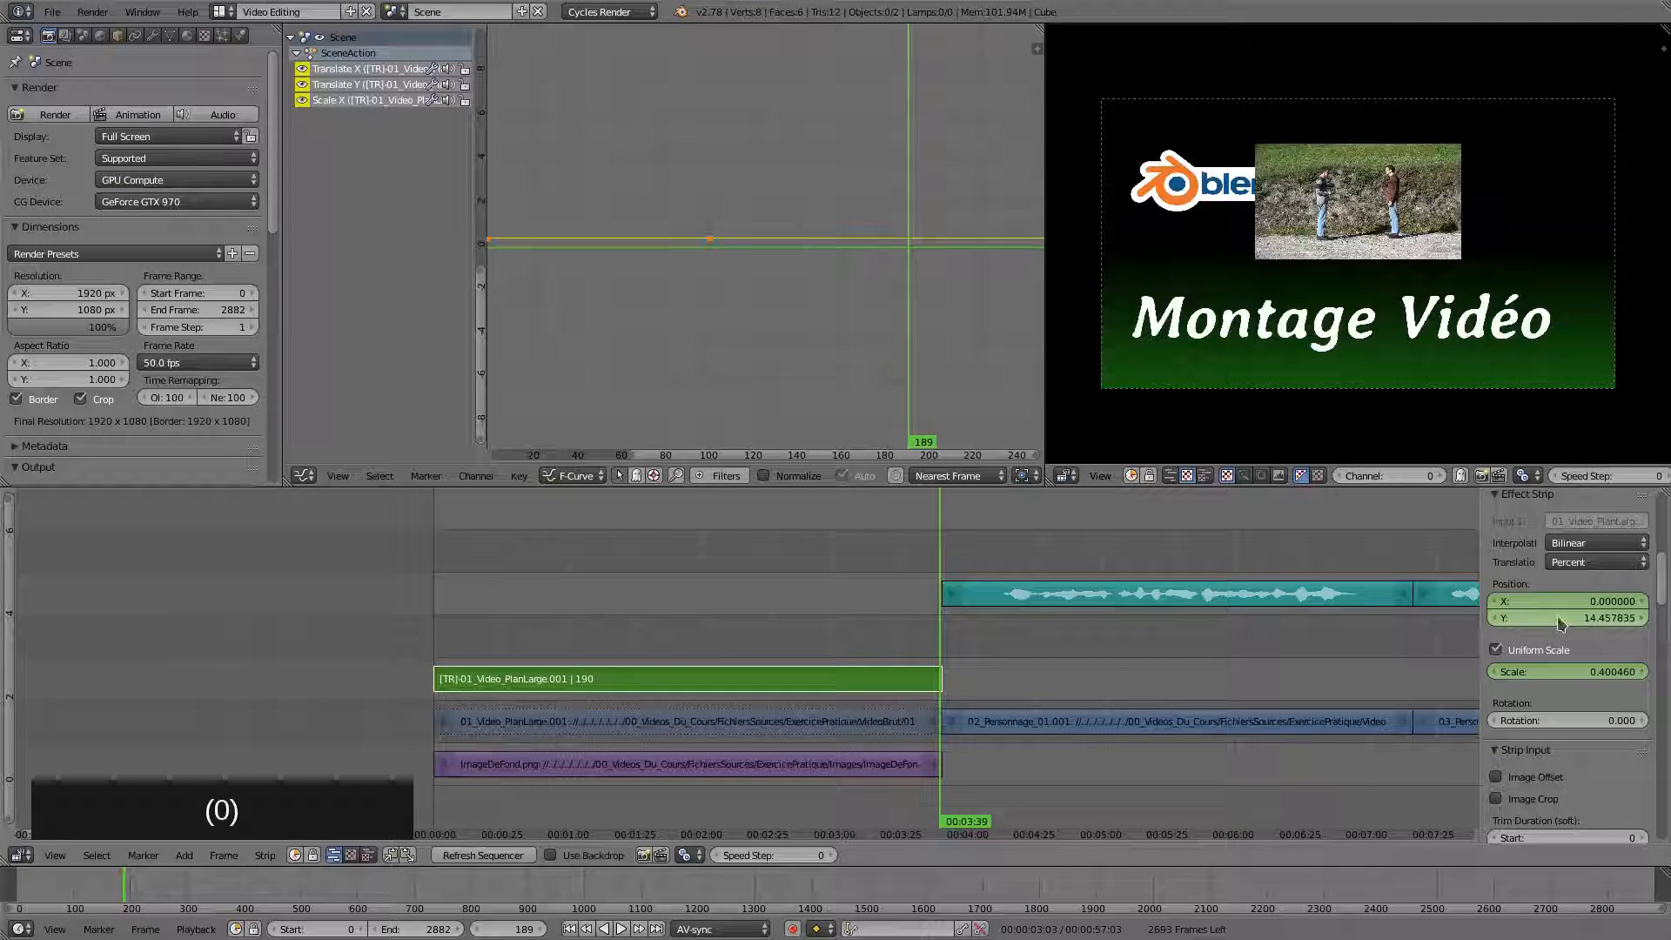
pyautogui.click(1557, 617)
pyautogui.write('0')
pyautogui.press('Return')
pyautogui.click(1558, 671)
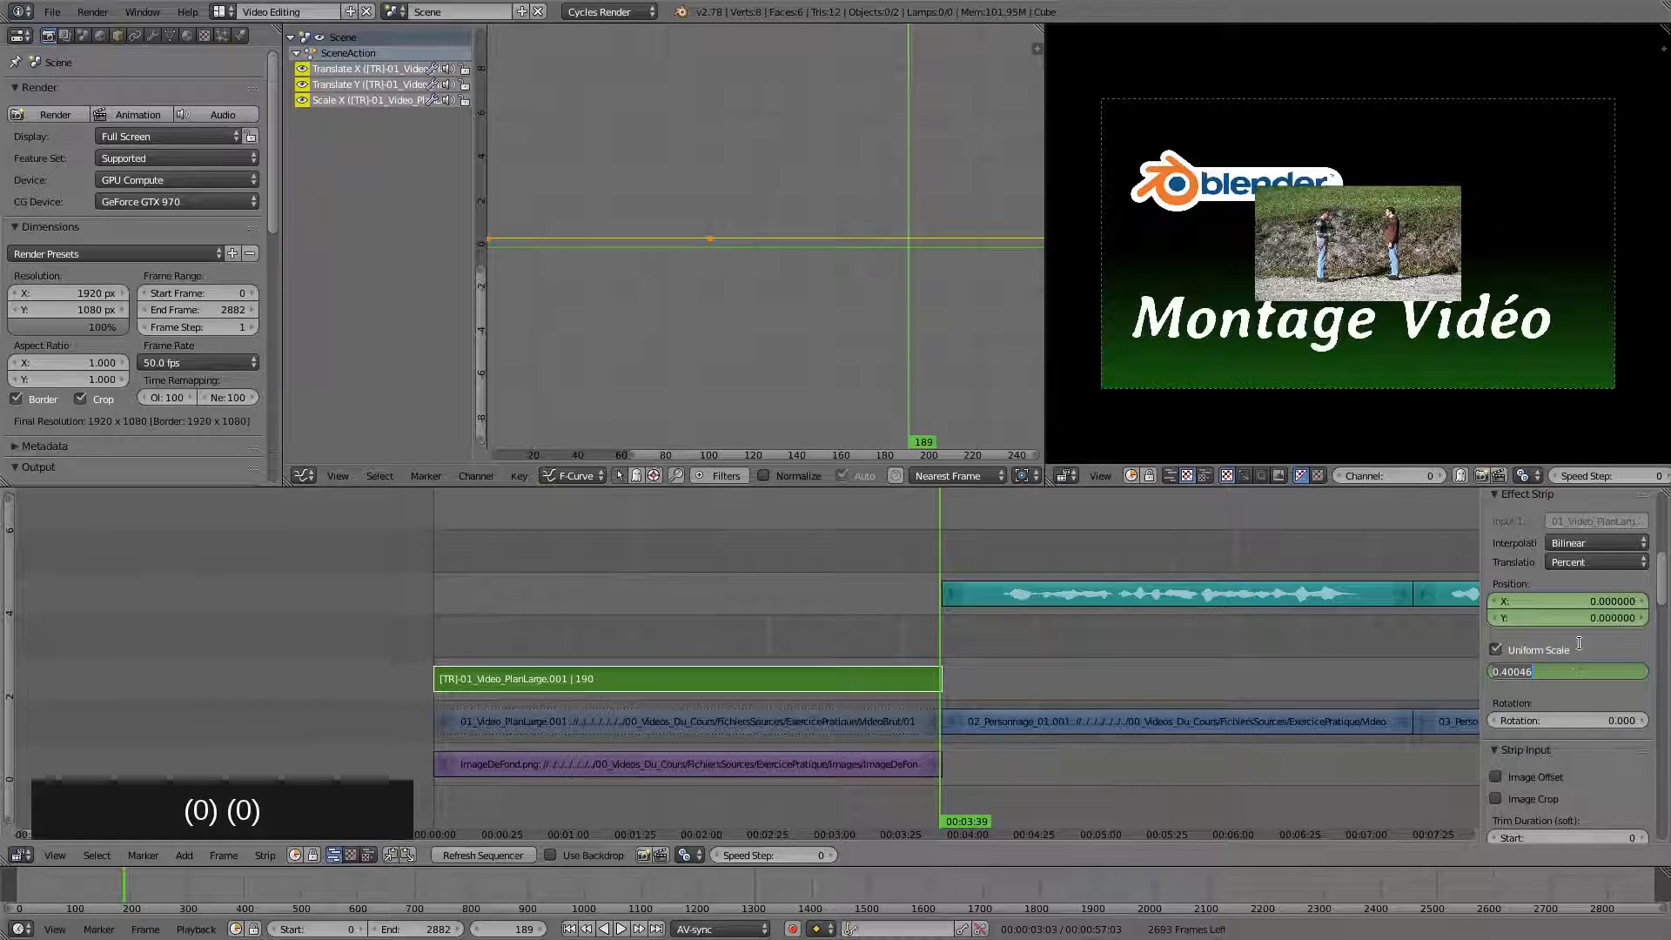
pyautogui.write('1')
pyautogui.press('Return')
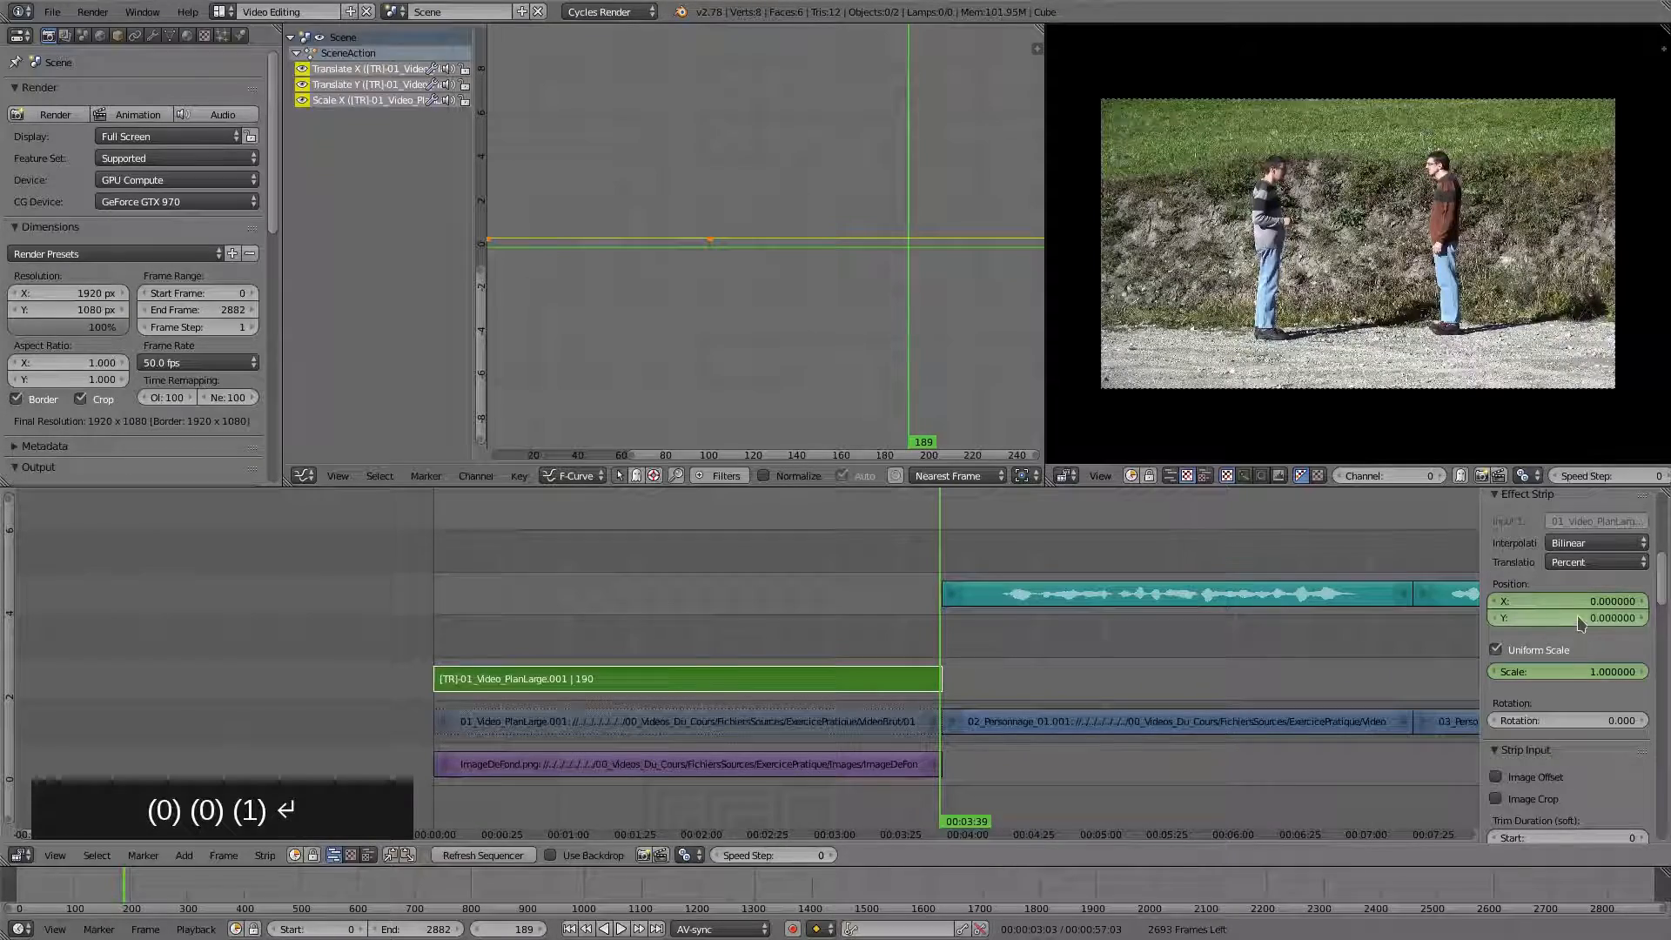
# Keyframe the full-screen X position, Y position and scale of the transform strip at frame 189
pyautogui.press('i')
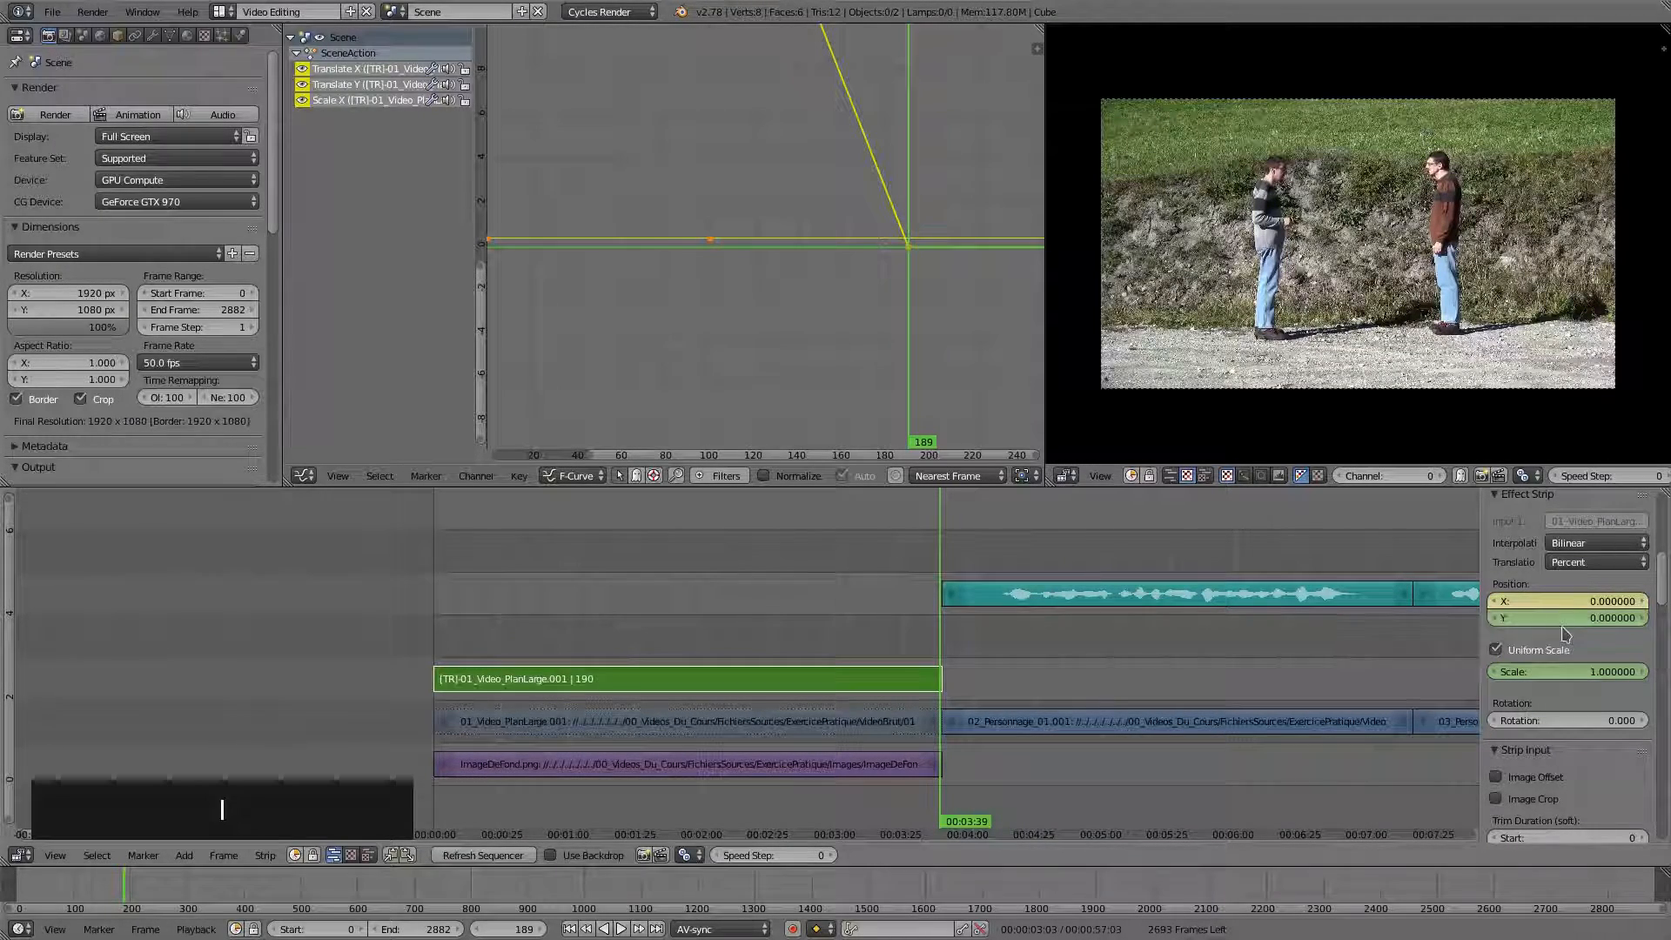
pyautogui.press('i')
pyautogui.press('i')
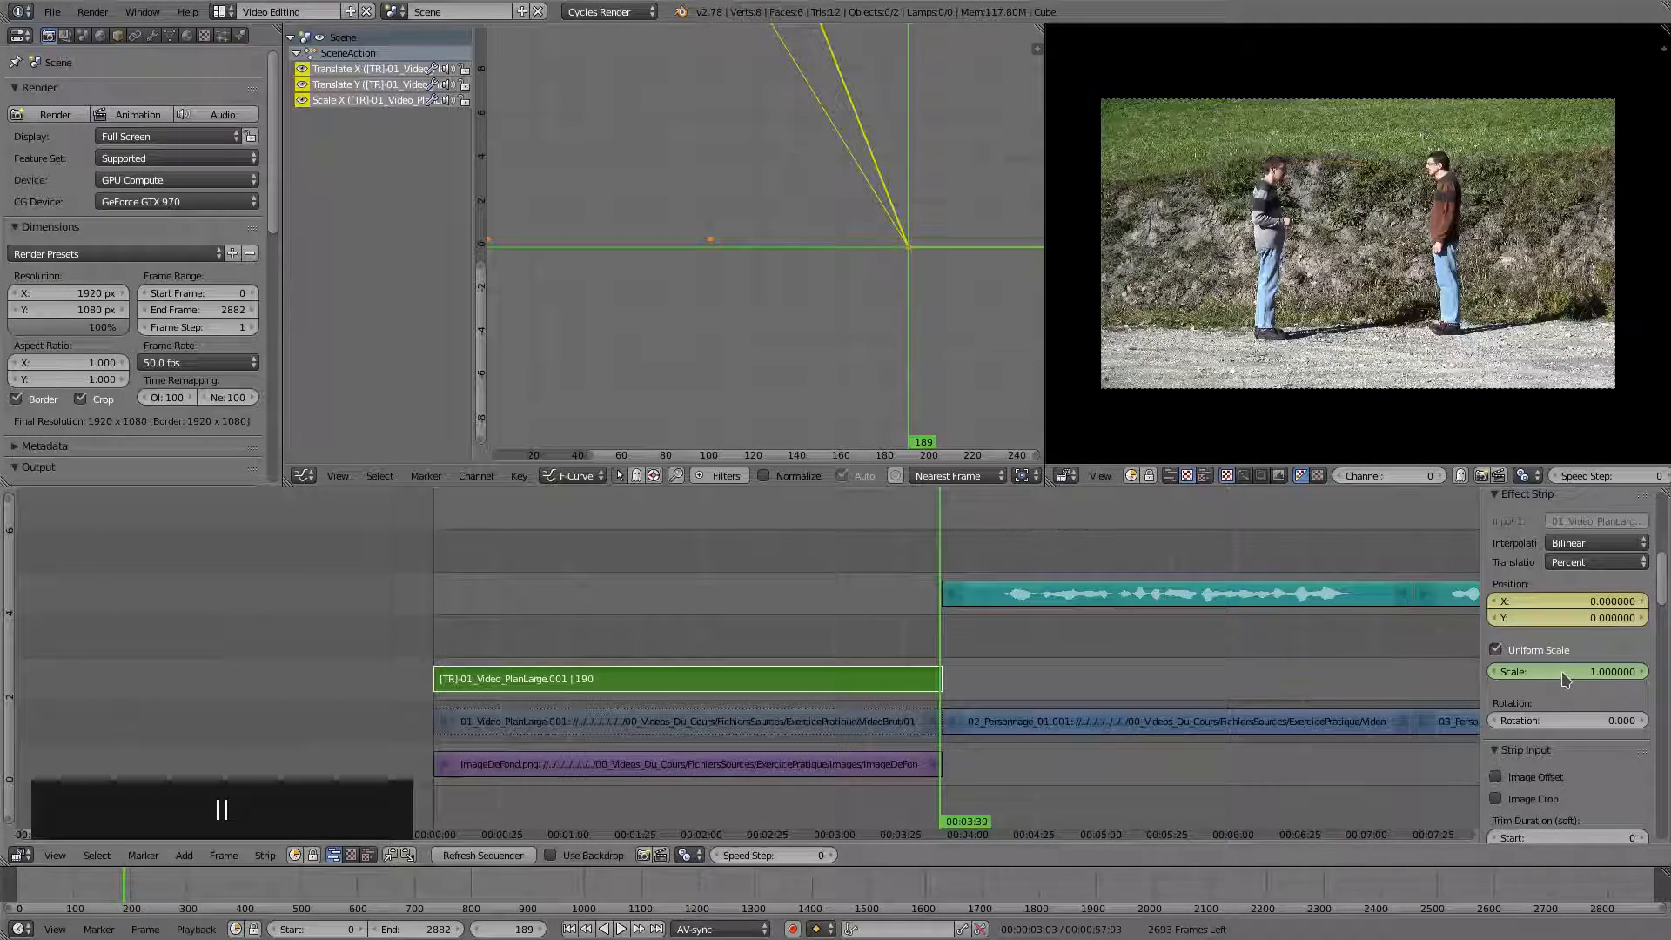
# Play the opening from frame 0 to check the video's enlargement from the title background to full screen
pyautogui.hotkey('shift', 'Left')
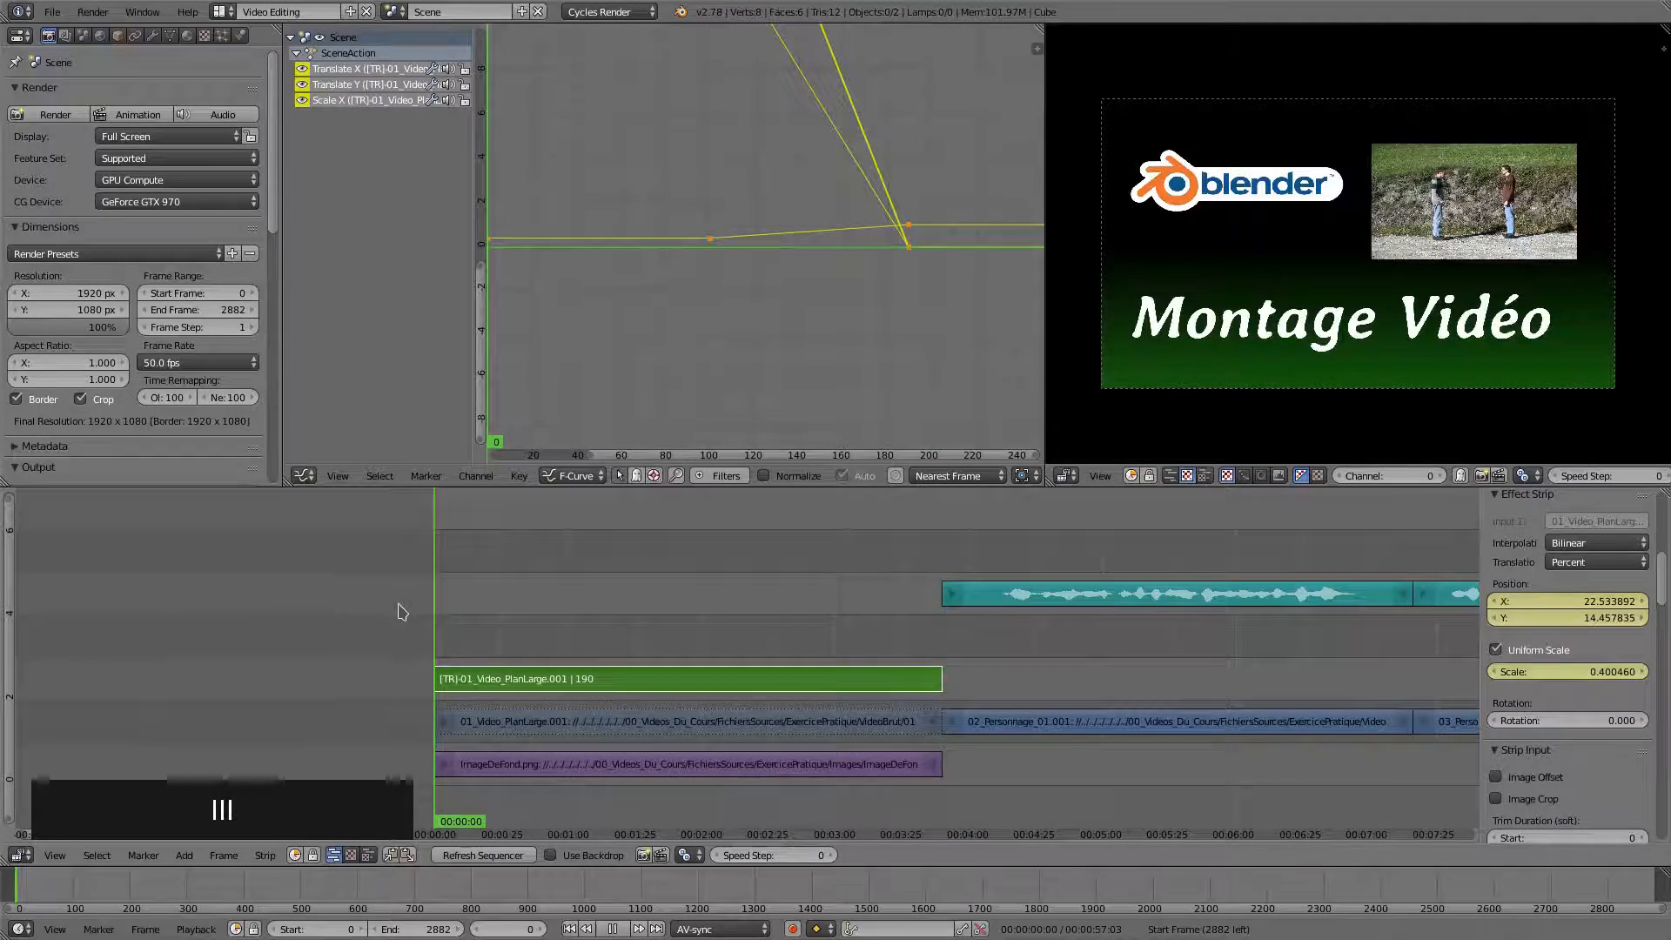
pyautogui.hotkey('alt', 'a')
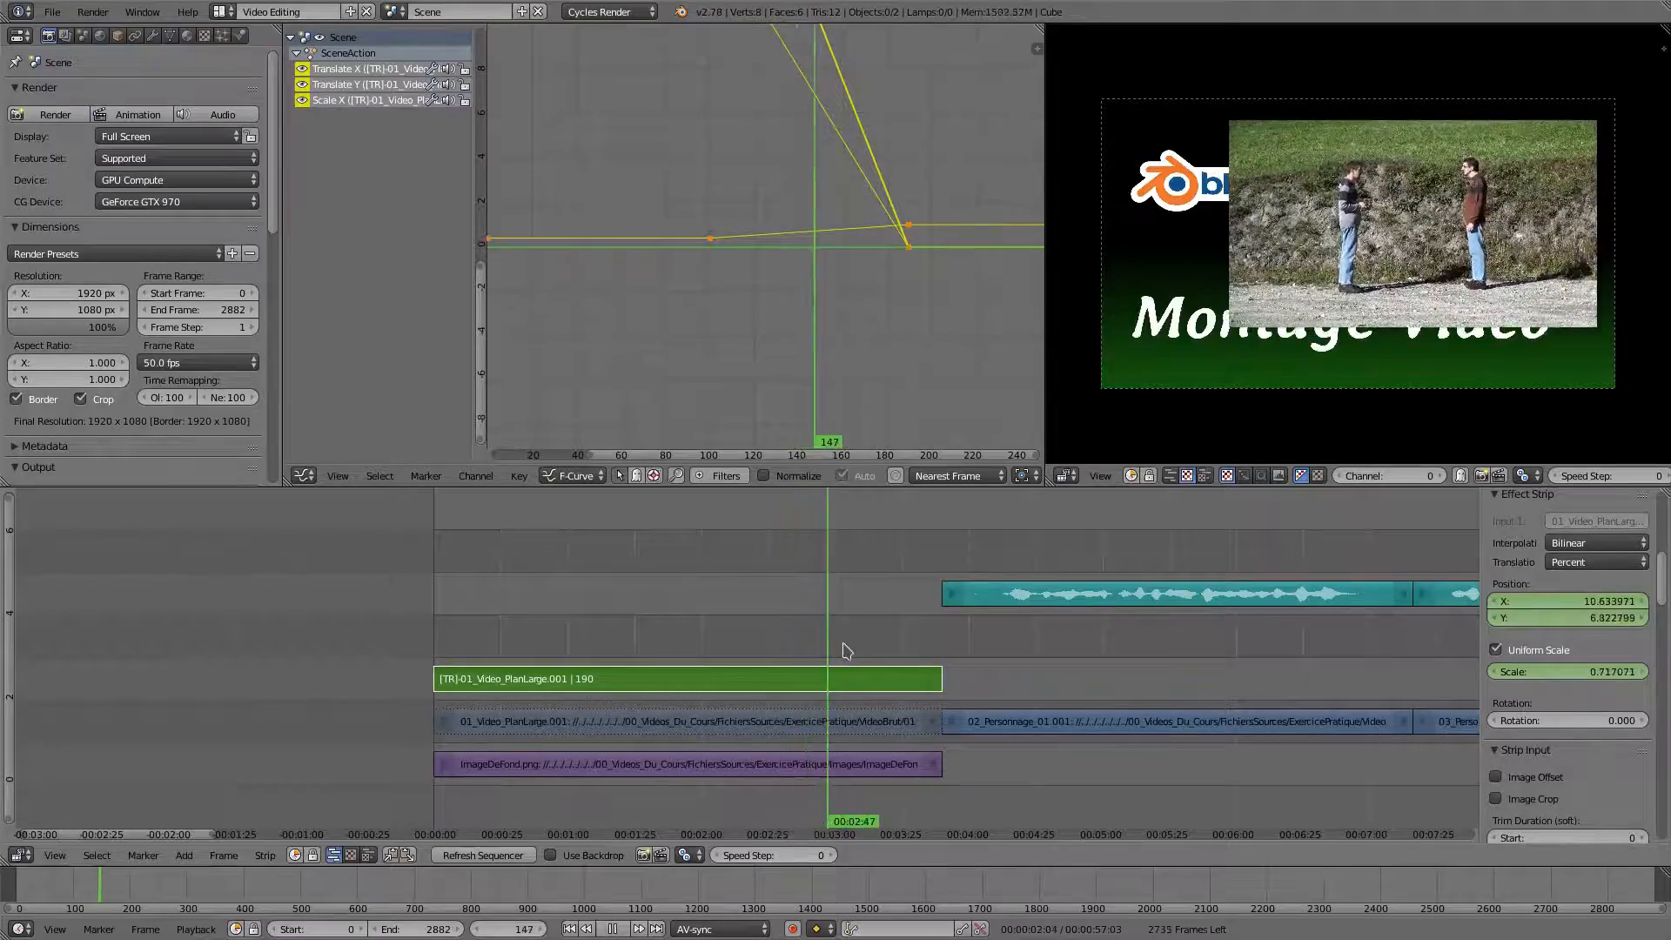
pyautogui.hotkey('alt', 'a')
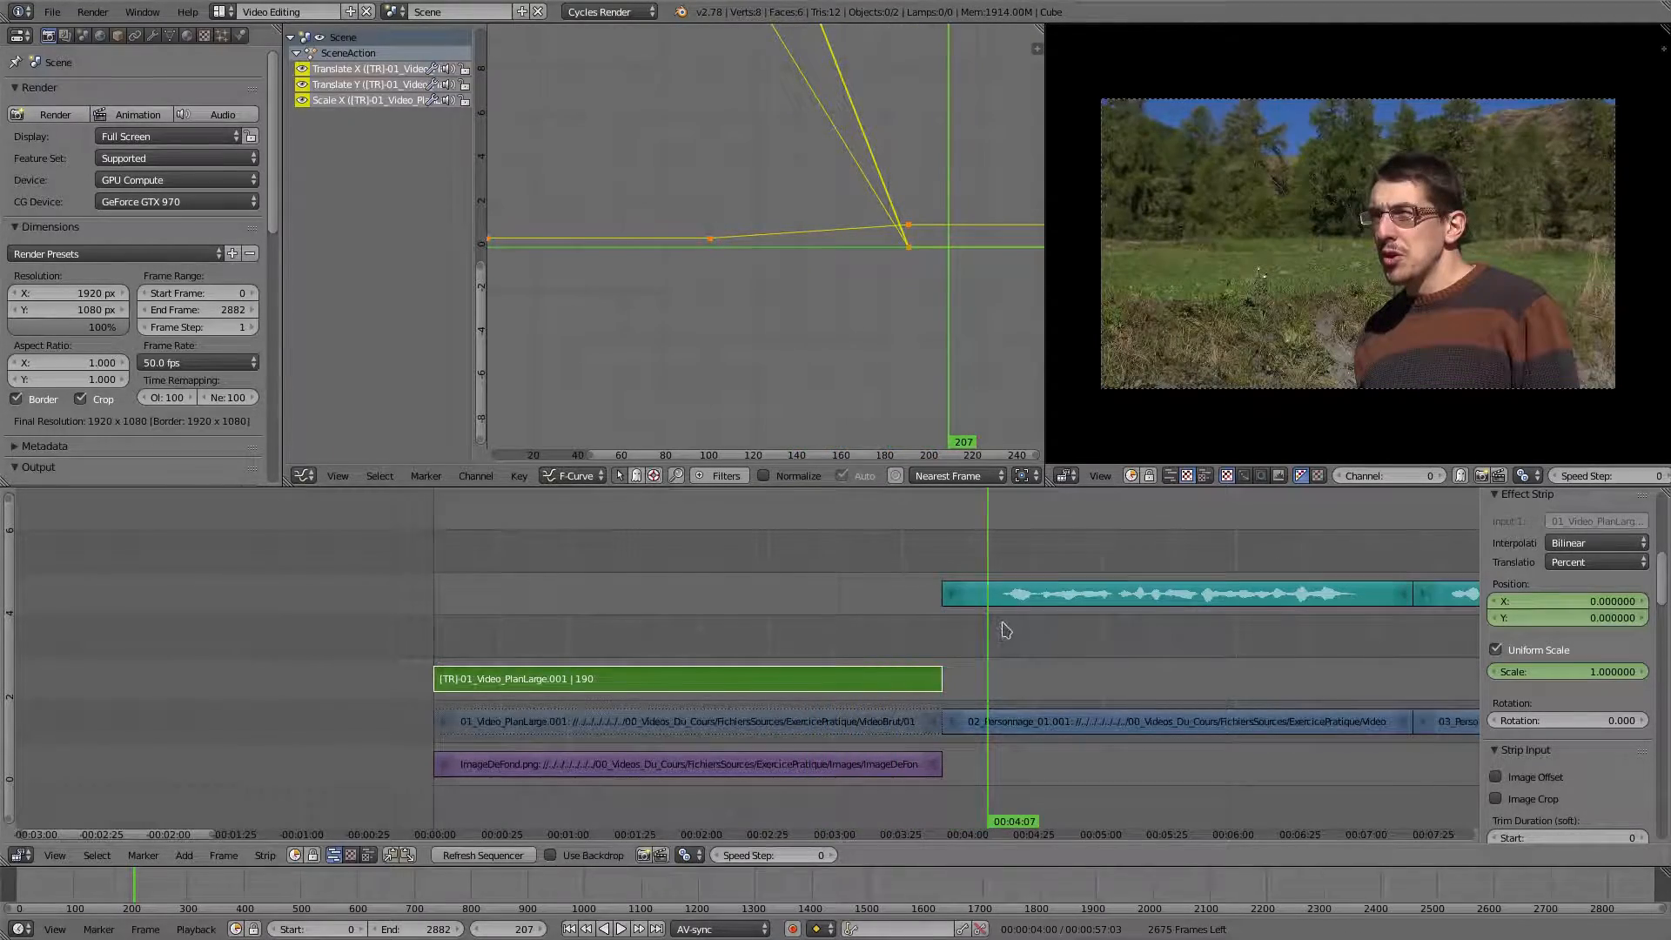
# Select the 04_PassageFinal sound strip and keyframe its volume of 1 at frame 1200
pyautogui.scroll(-7, 1005, 630)
pyautogui.moveTo(1084, 643); pyautogui.dragTo(551, 643, button='middle')
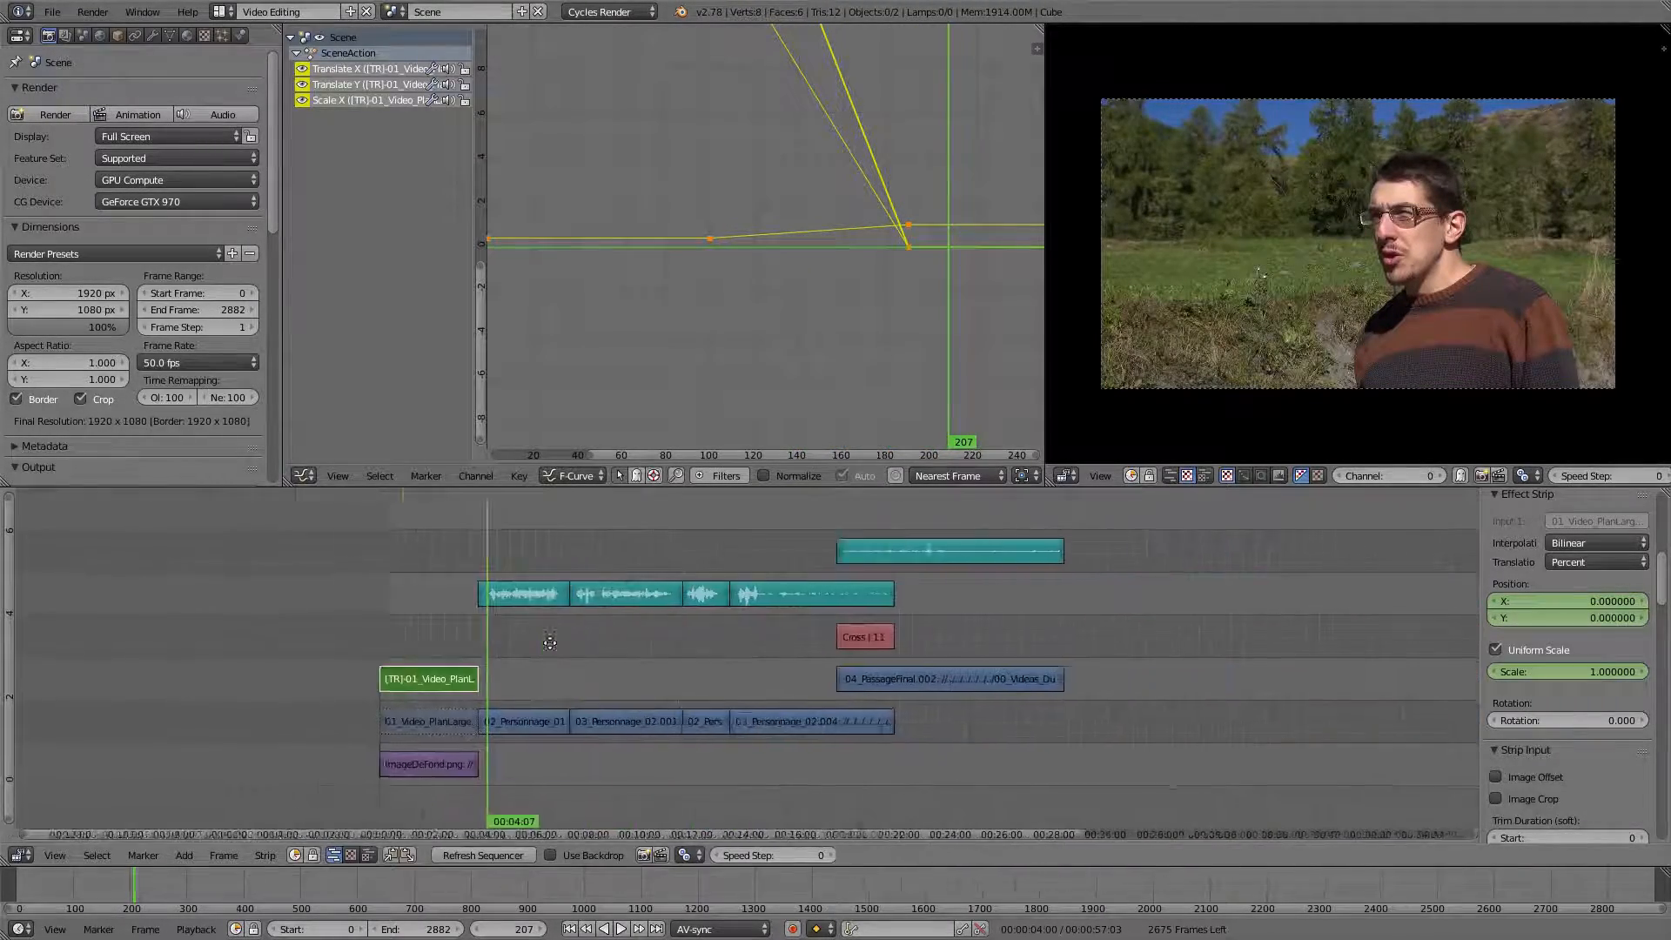
pyautogui.scroll(6, 953, 590)
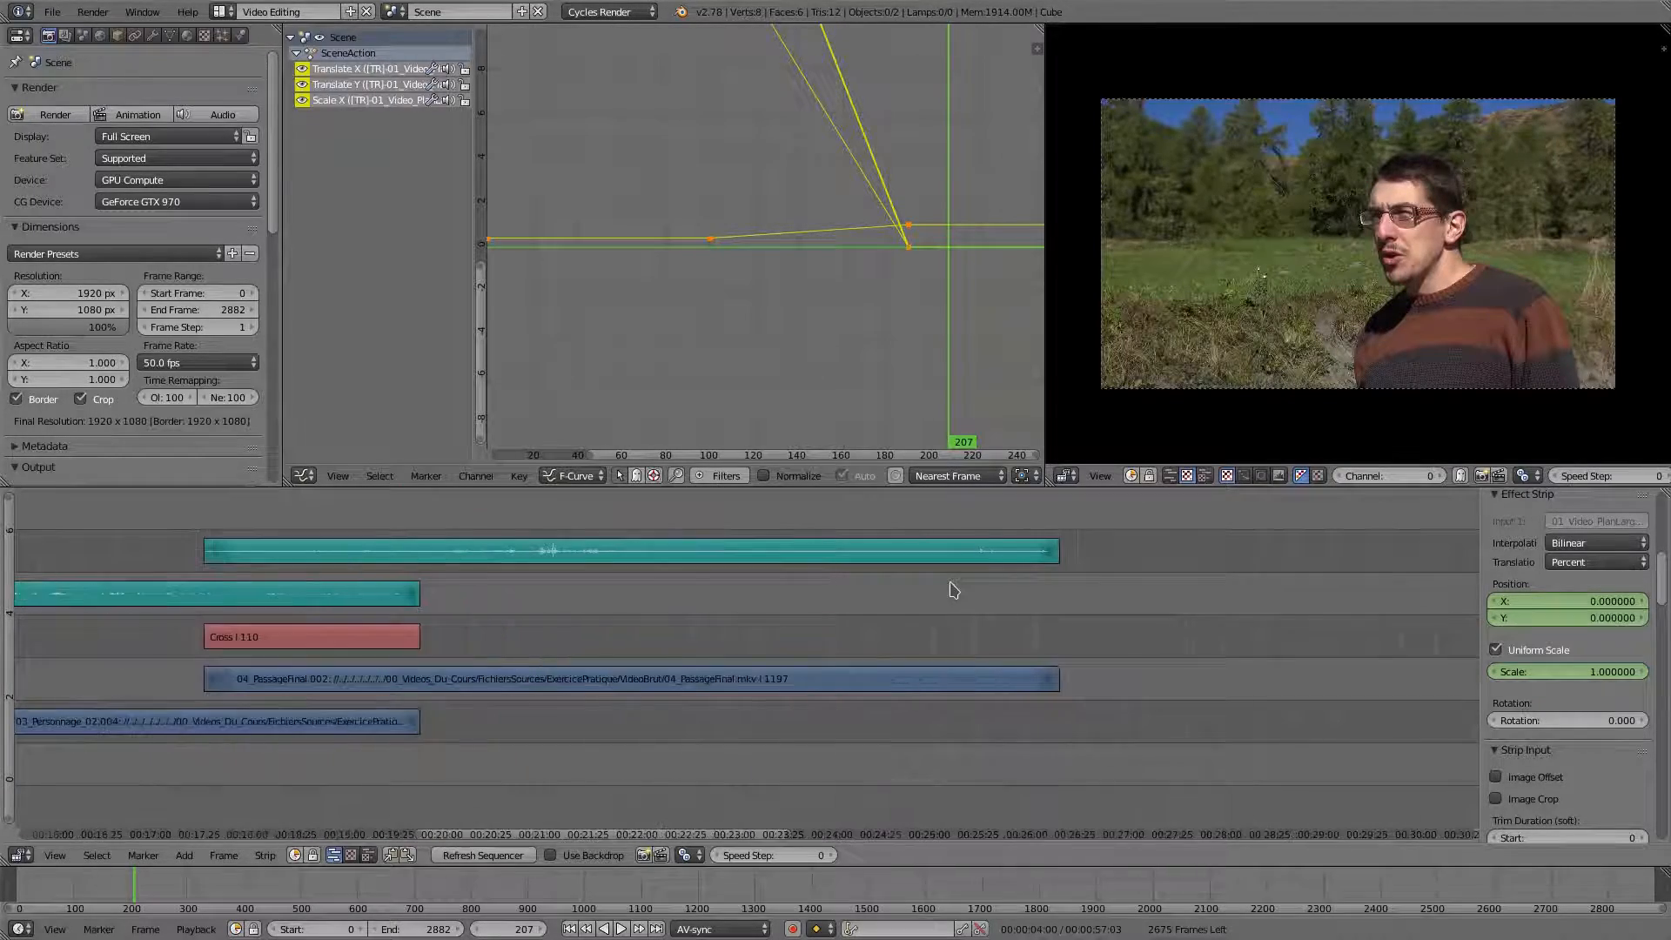
pyautogui.click(679, 584)
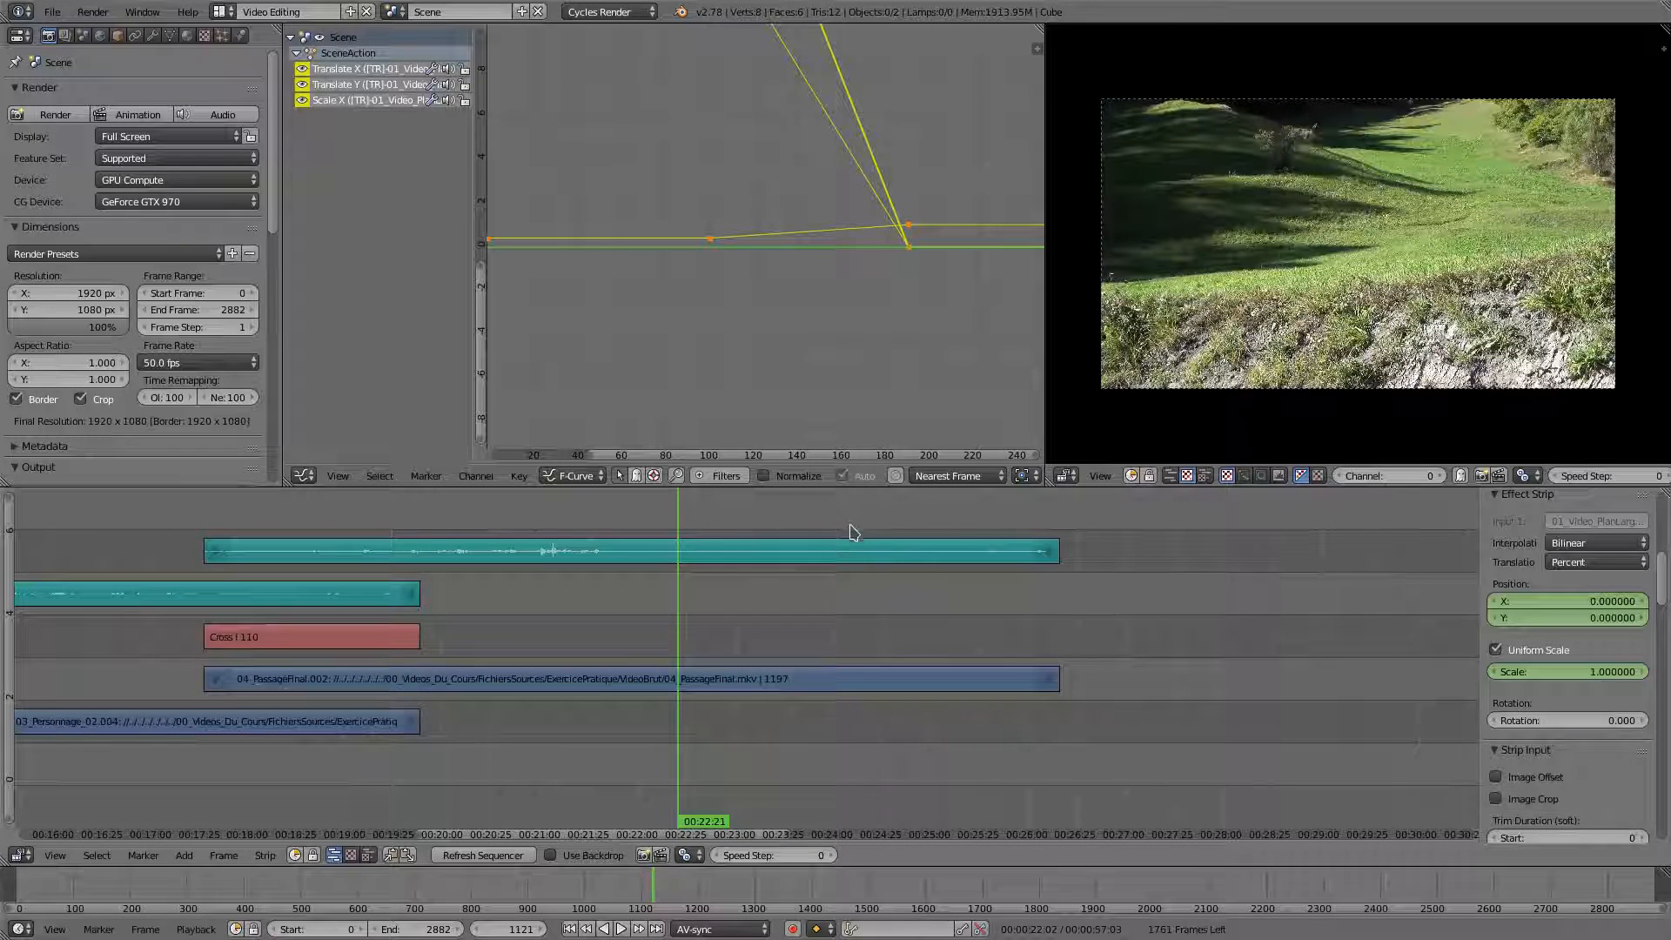
pyautogui.click(832, 557)
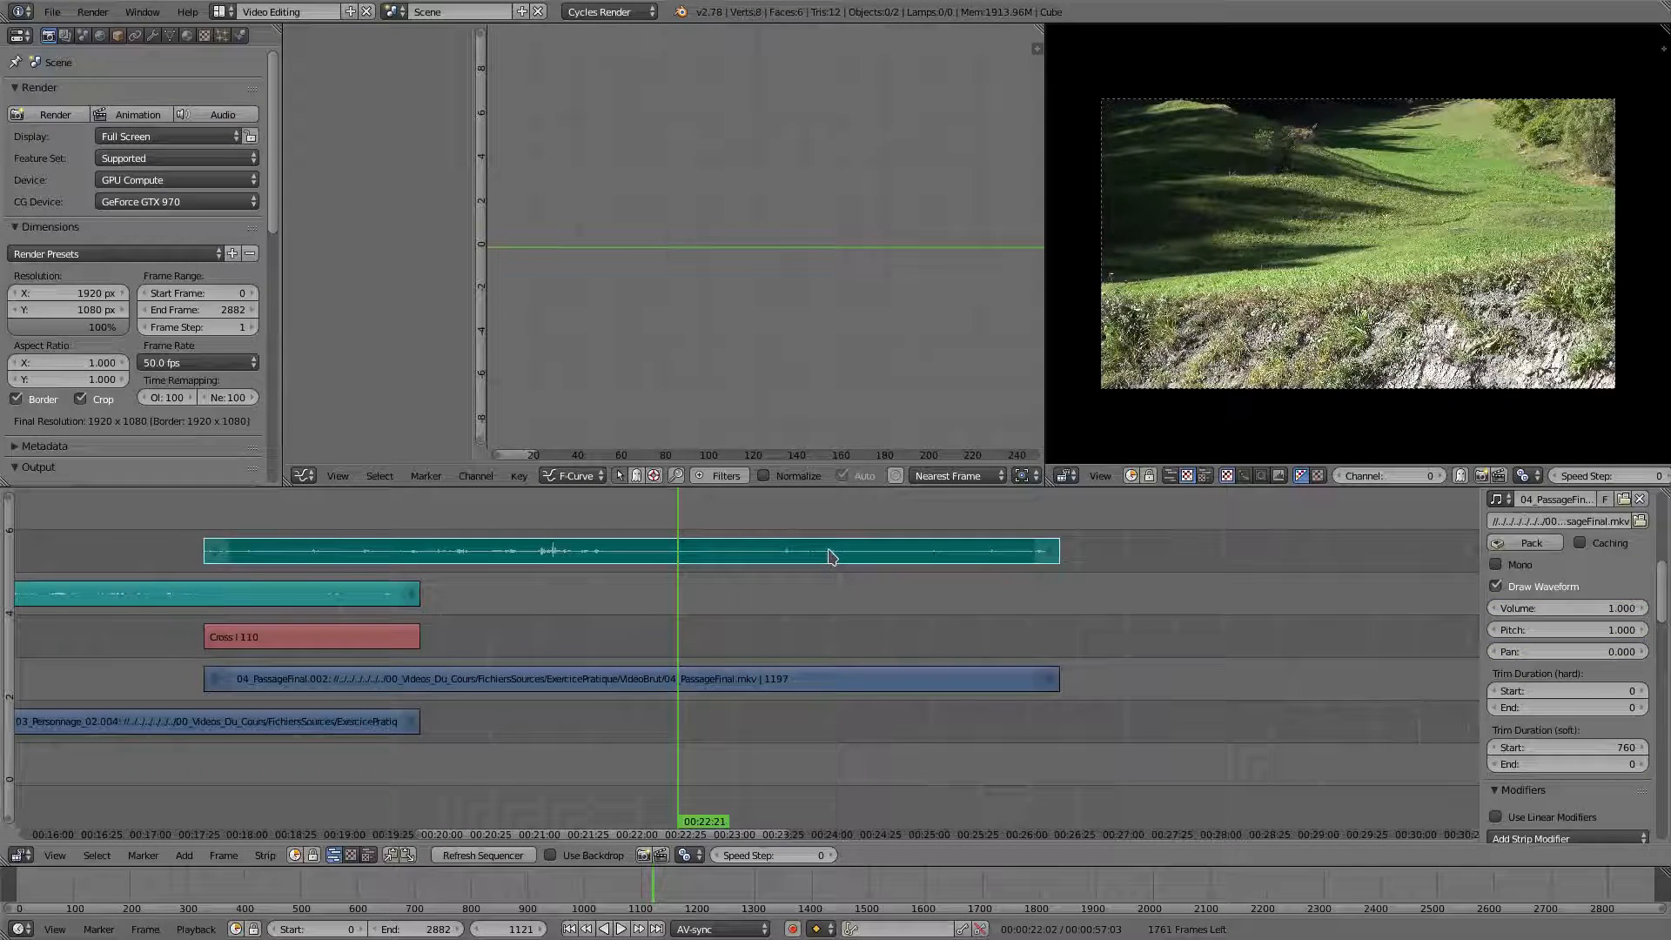
pyautogui.click(834, 603)
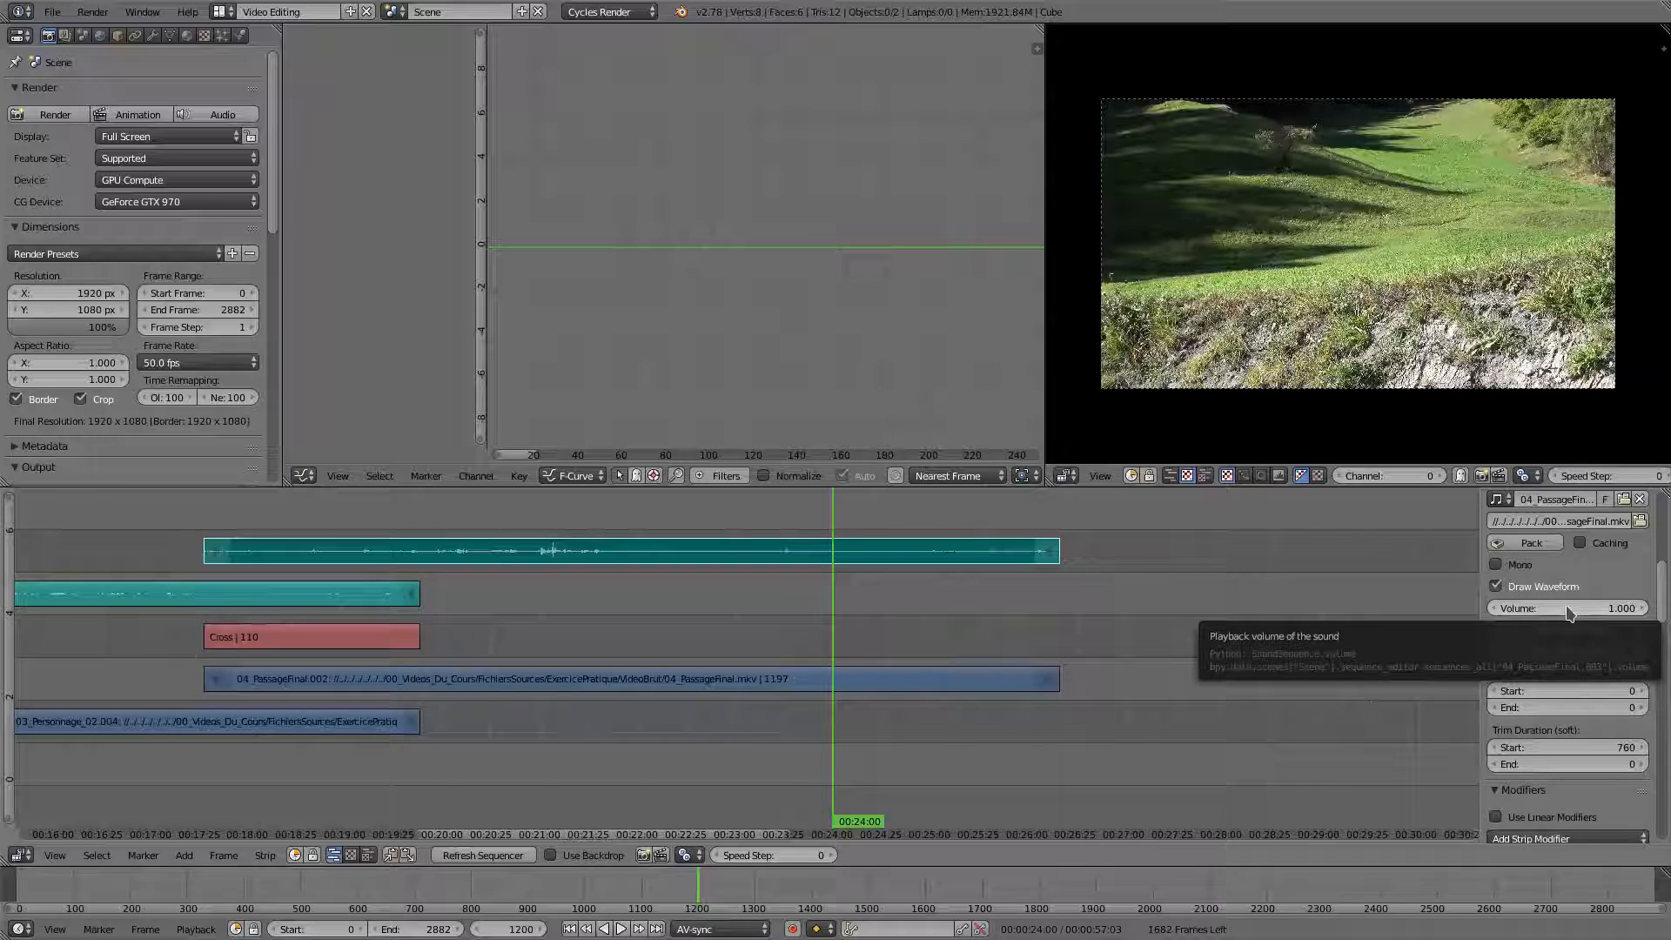
pyautogui.press('i')
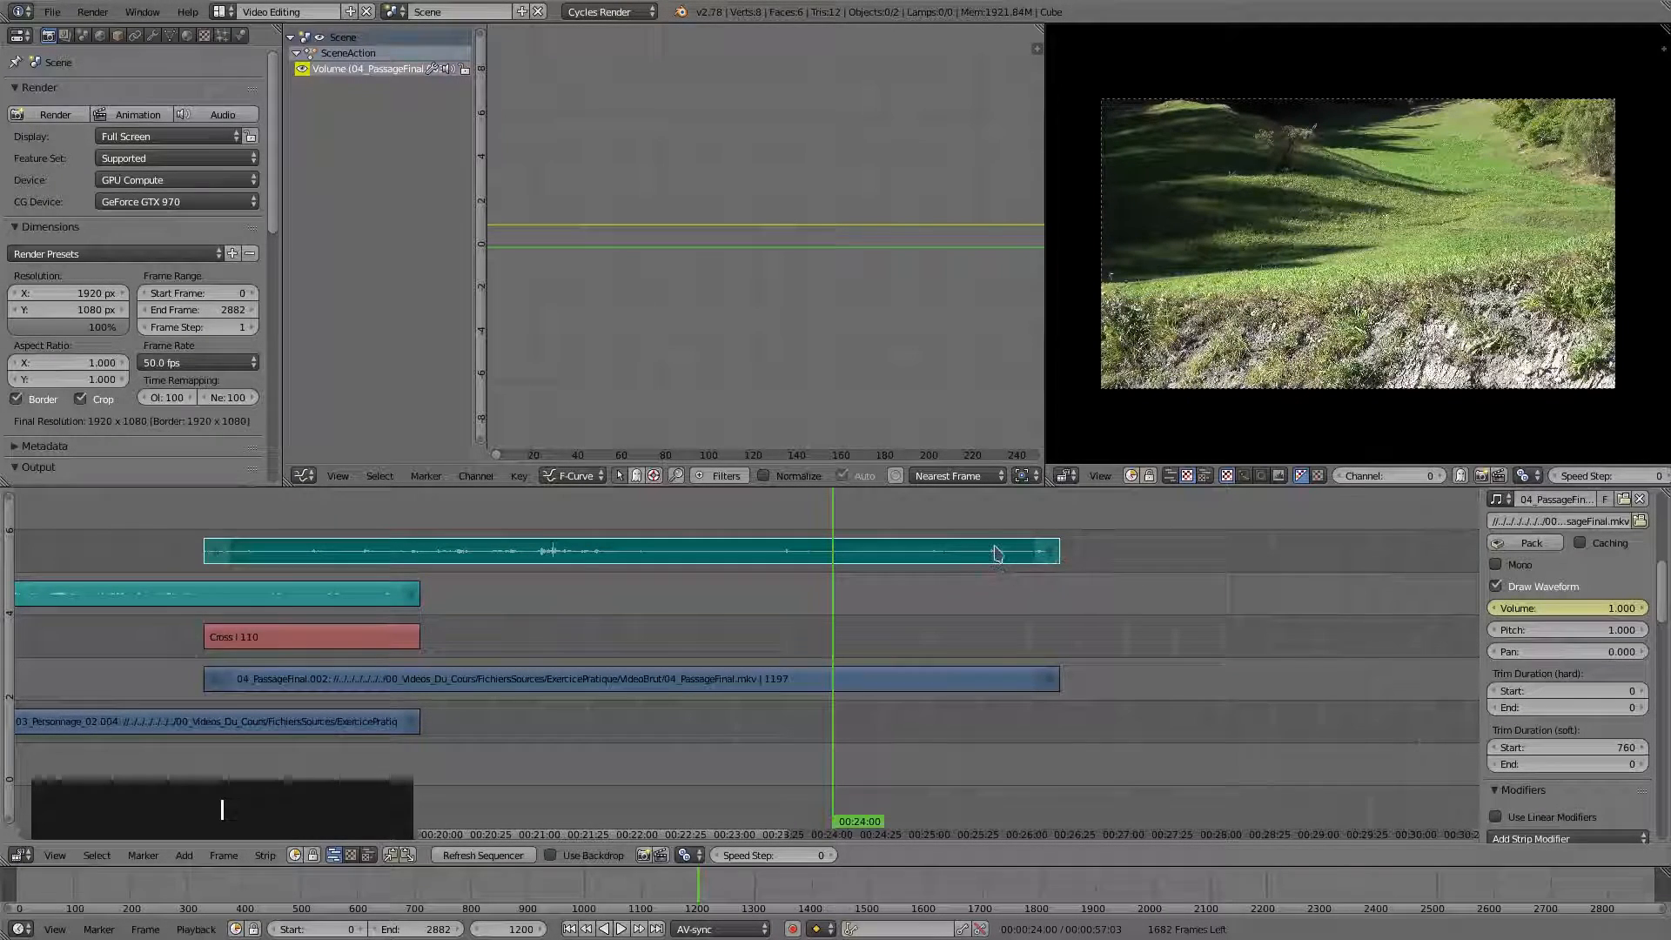
# Set the 04_PassageFinal sound volume to 0 at the strip's end, frame 1316, and keyframe it
pyautogui.press('s')
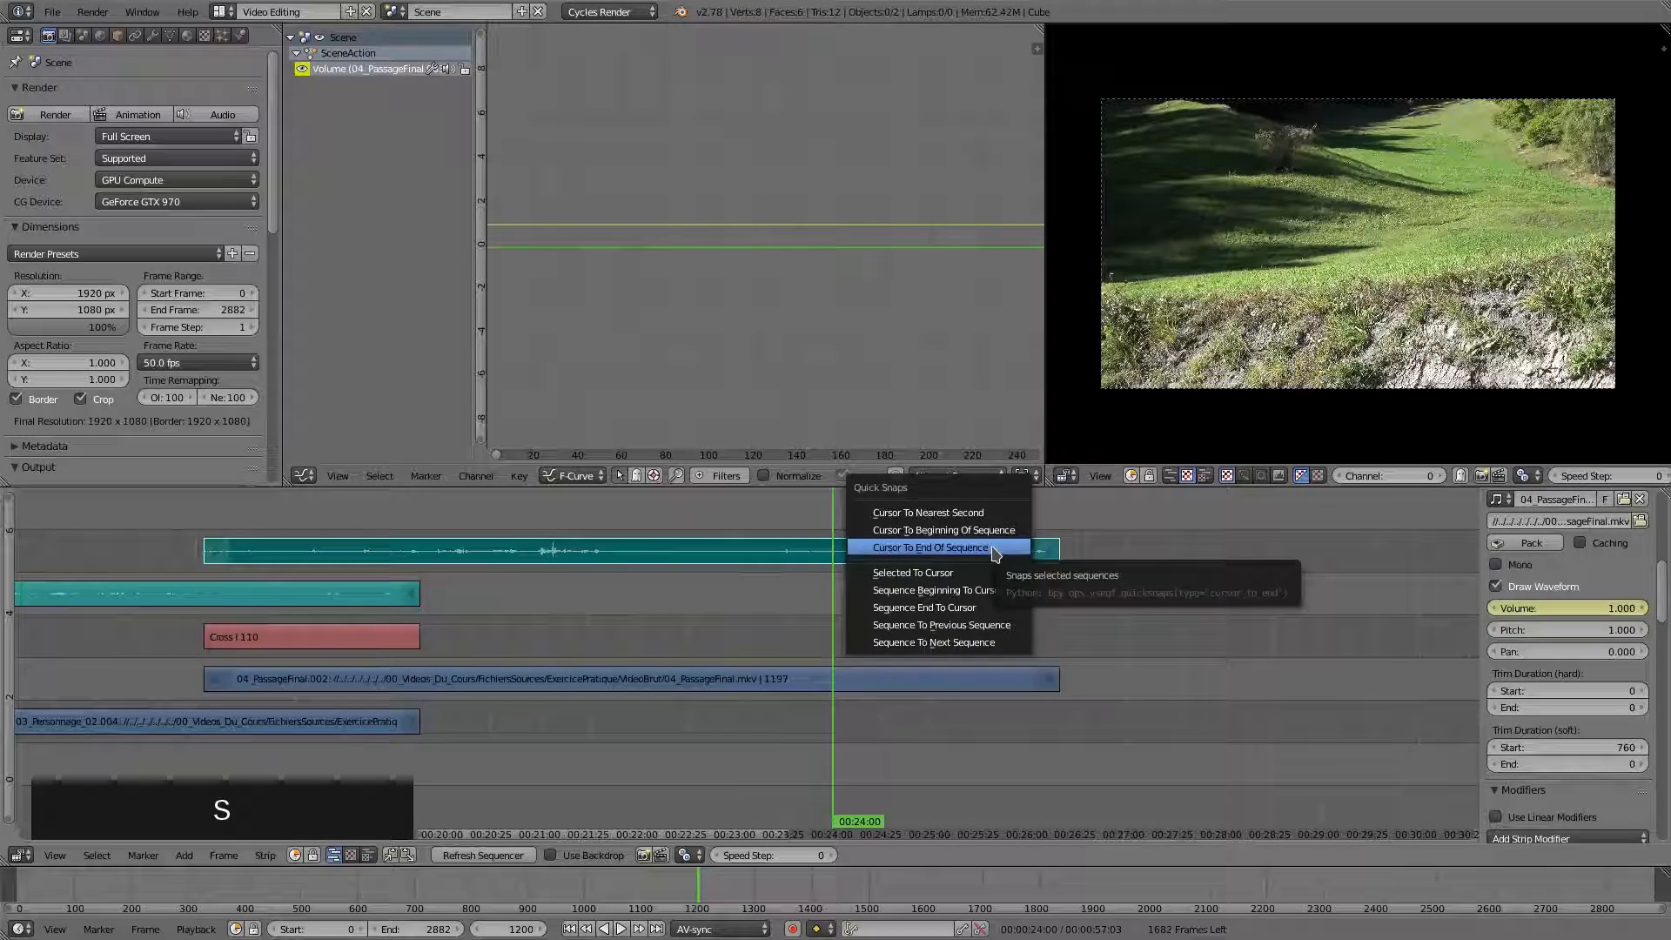
pyautogui.click(999, 562)
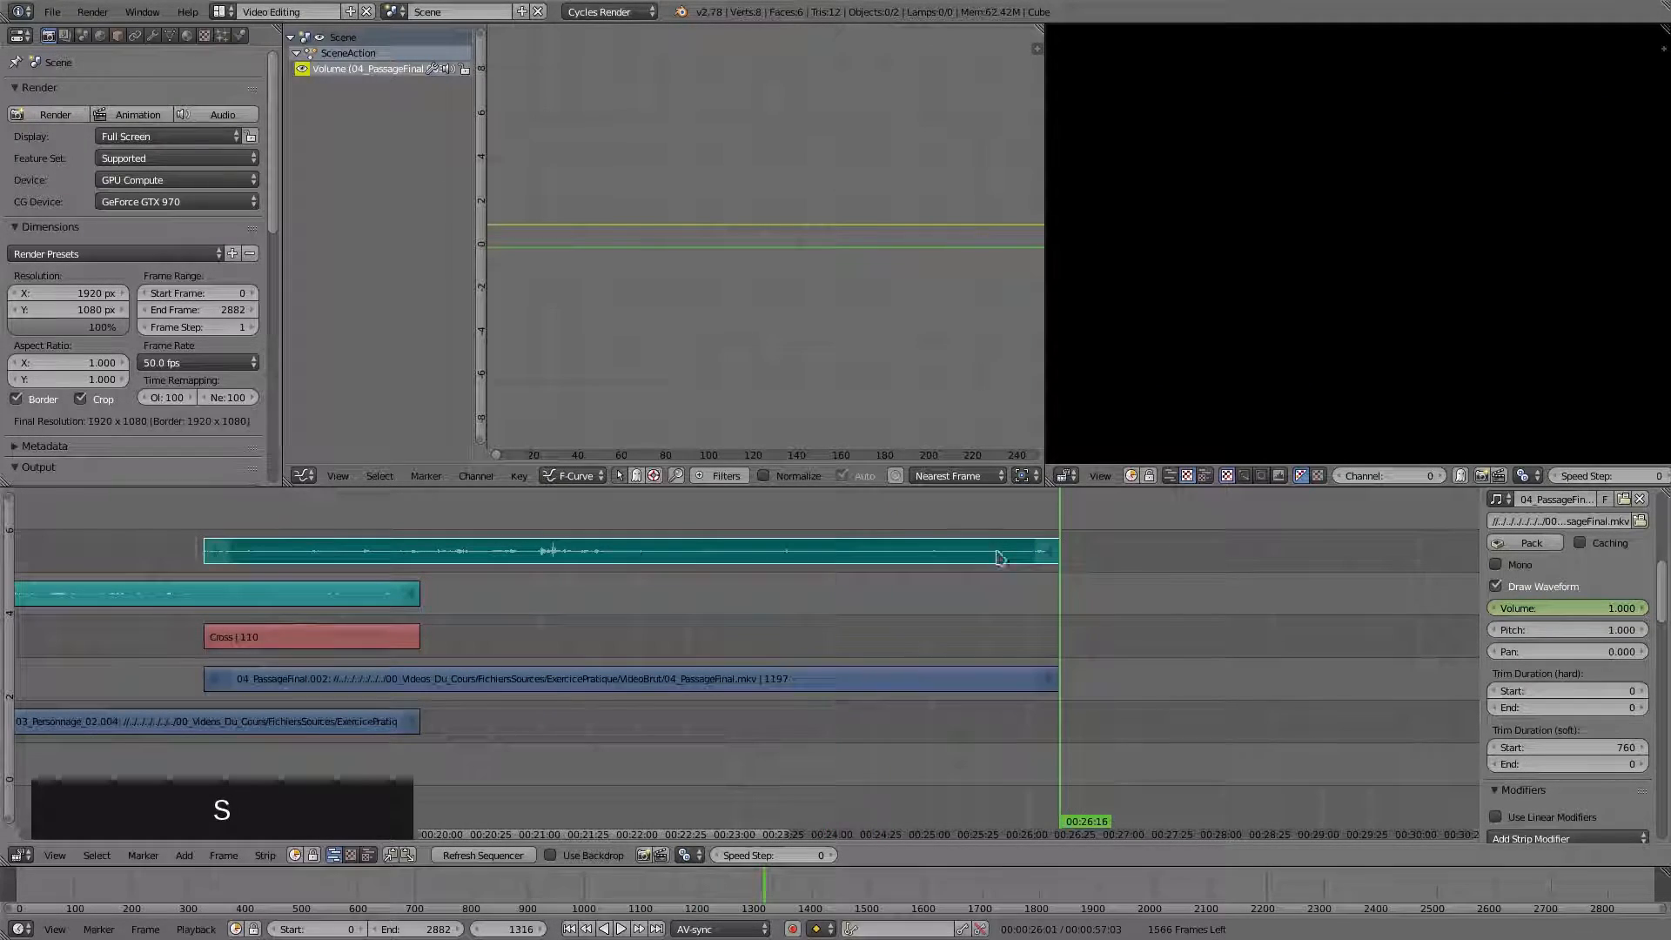
pyautogui.click(1565, 608)
pyautogui.write('0')
pyautogui.press('Return')
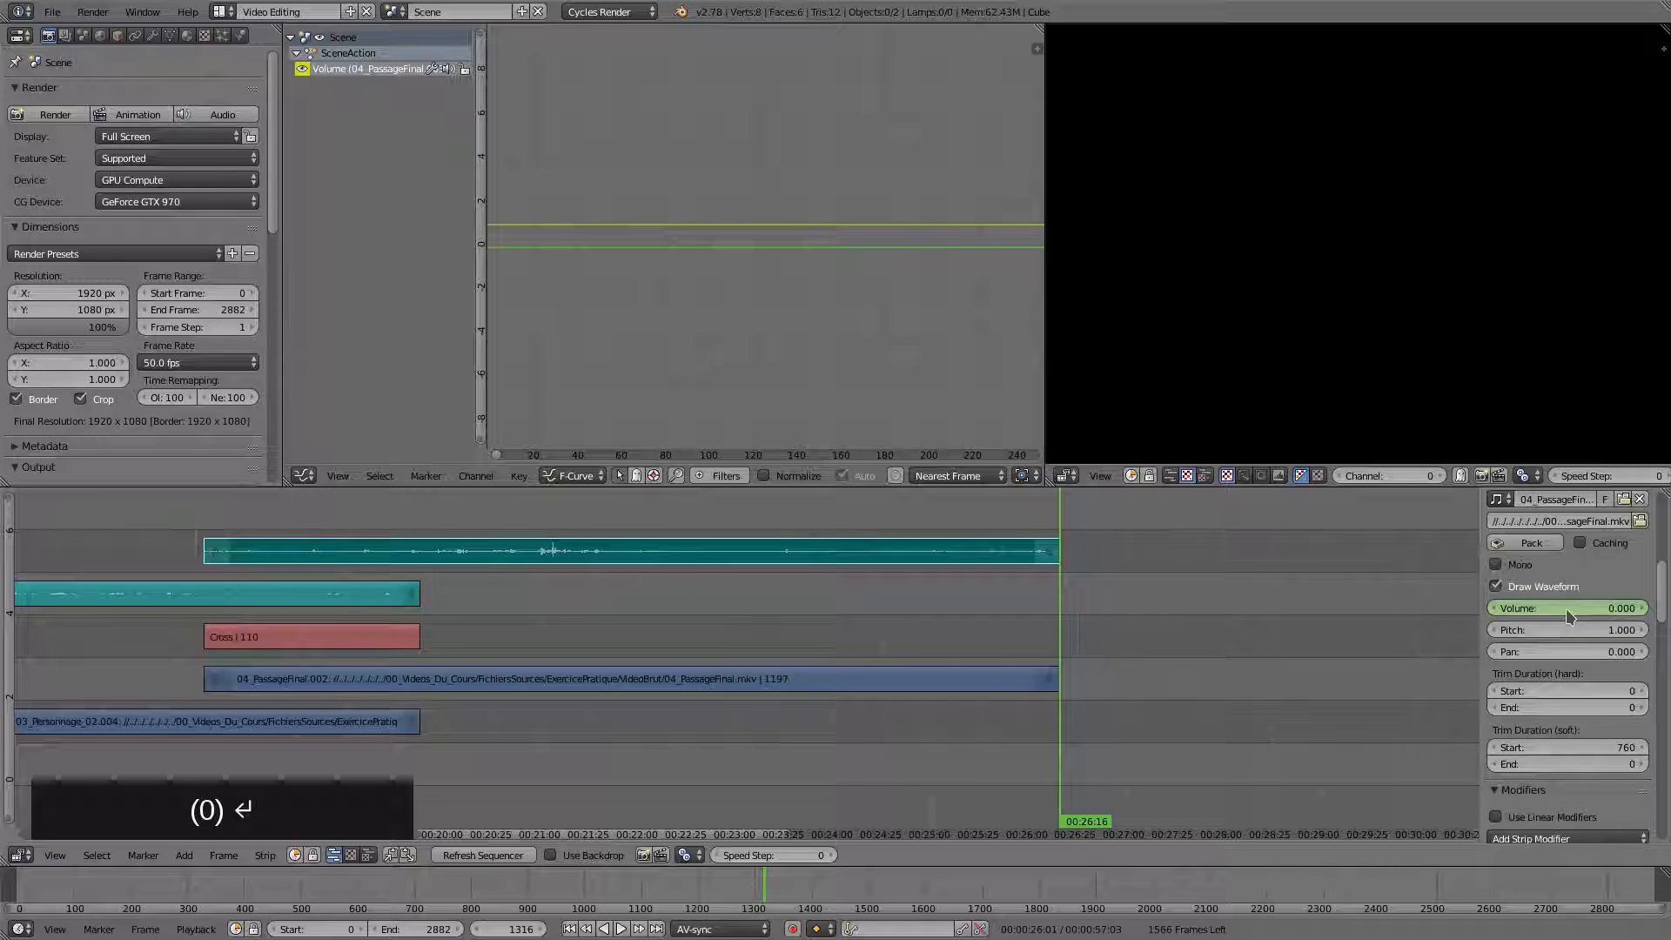
pyautogui.press('i')
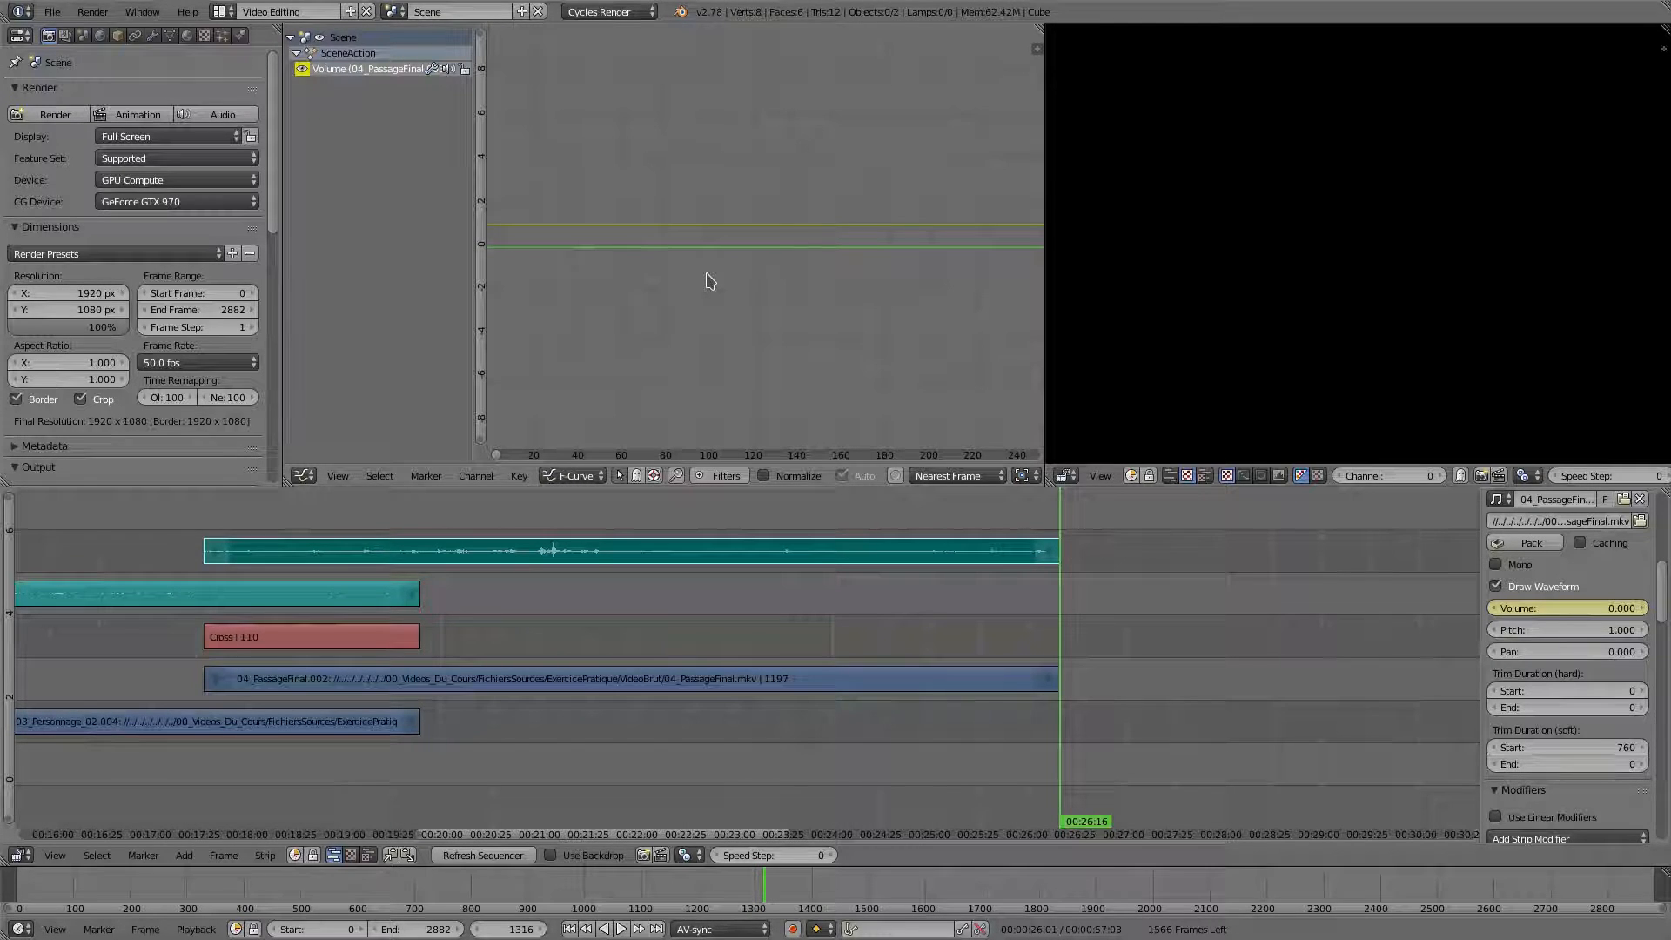
# Inspect the whole volume curve and play the closing shot from frame 1116 to check the sound fade-out
pyautogui.press('Home')
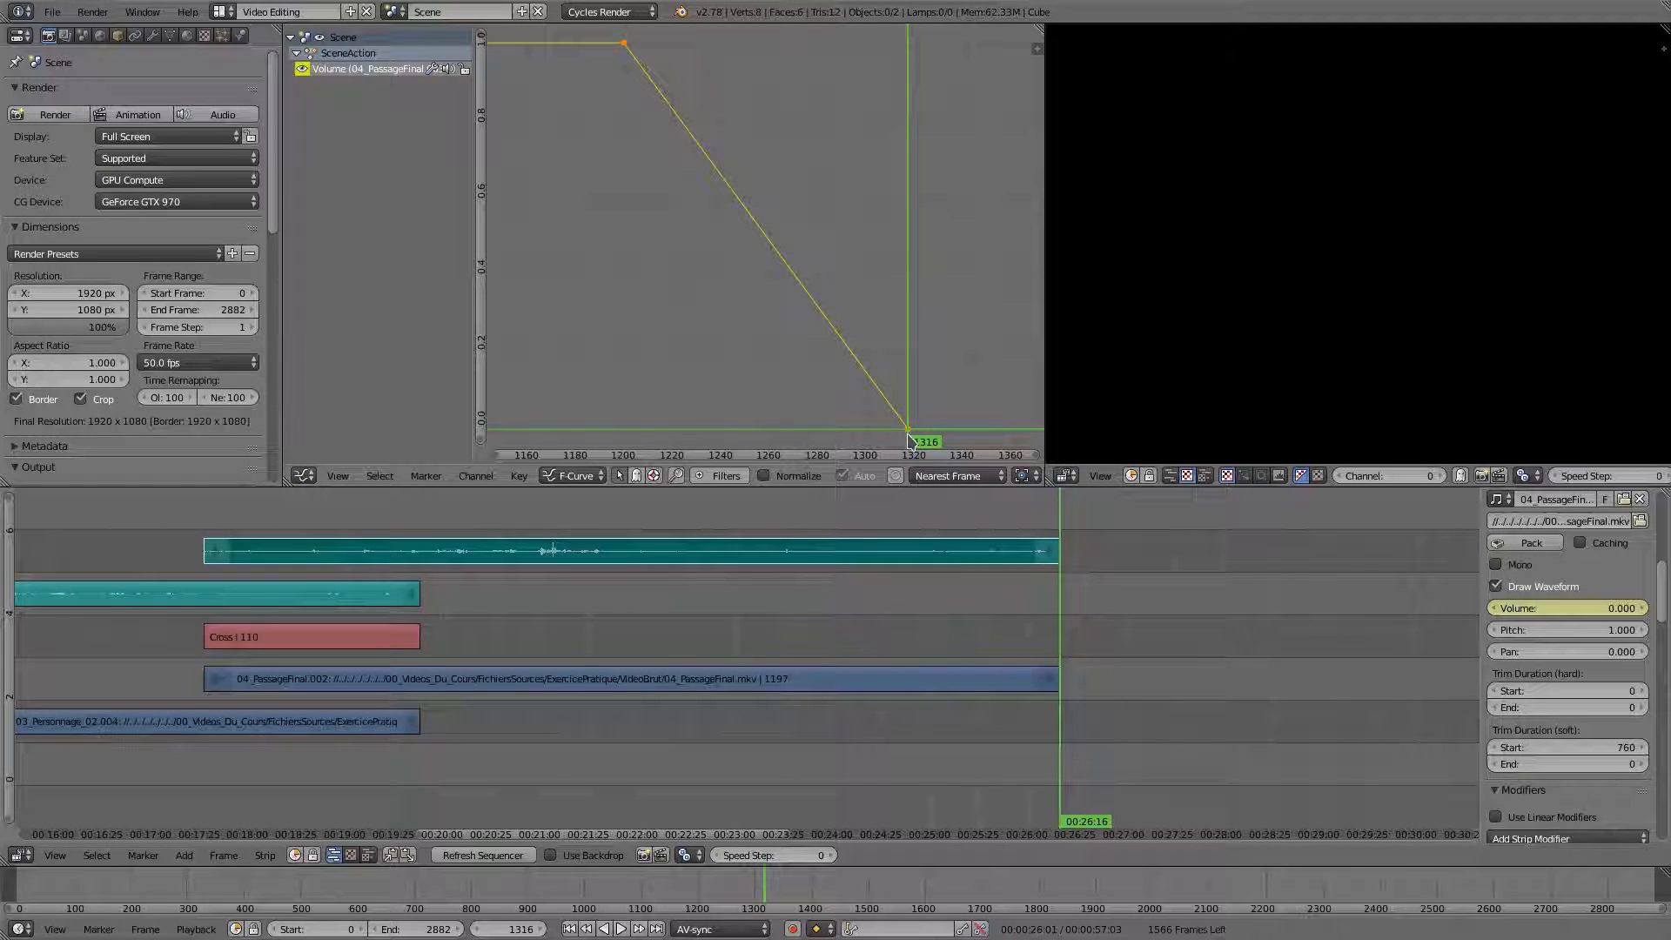
pyautogui.click(671, 621)
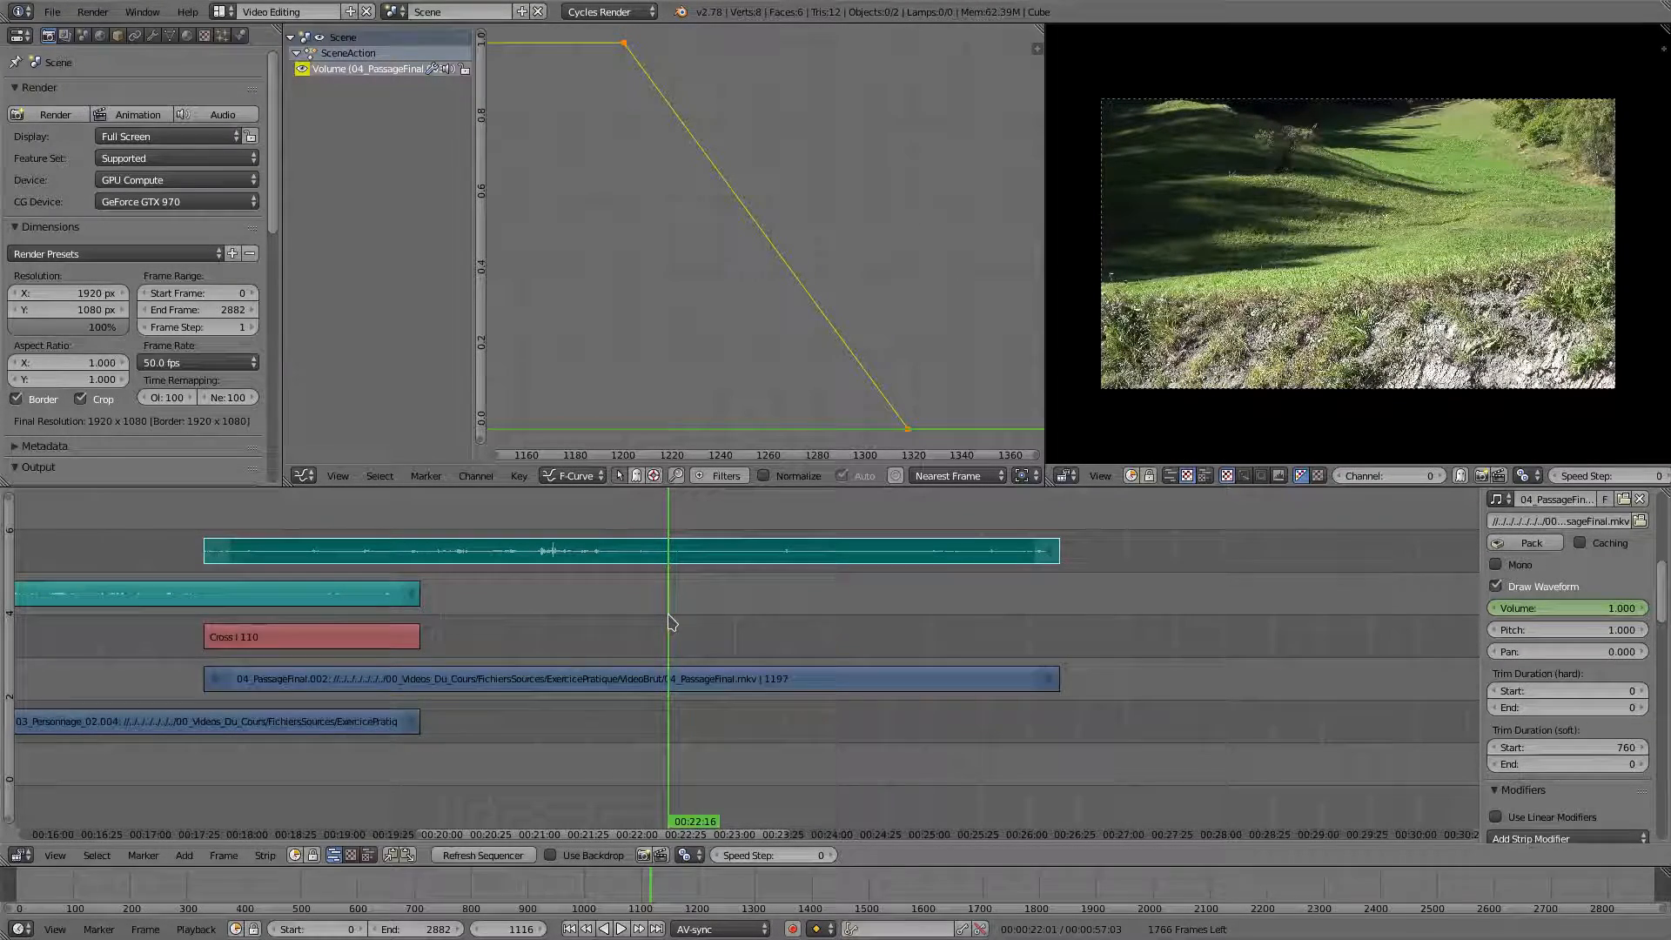
pyautogui.press('space')
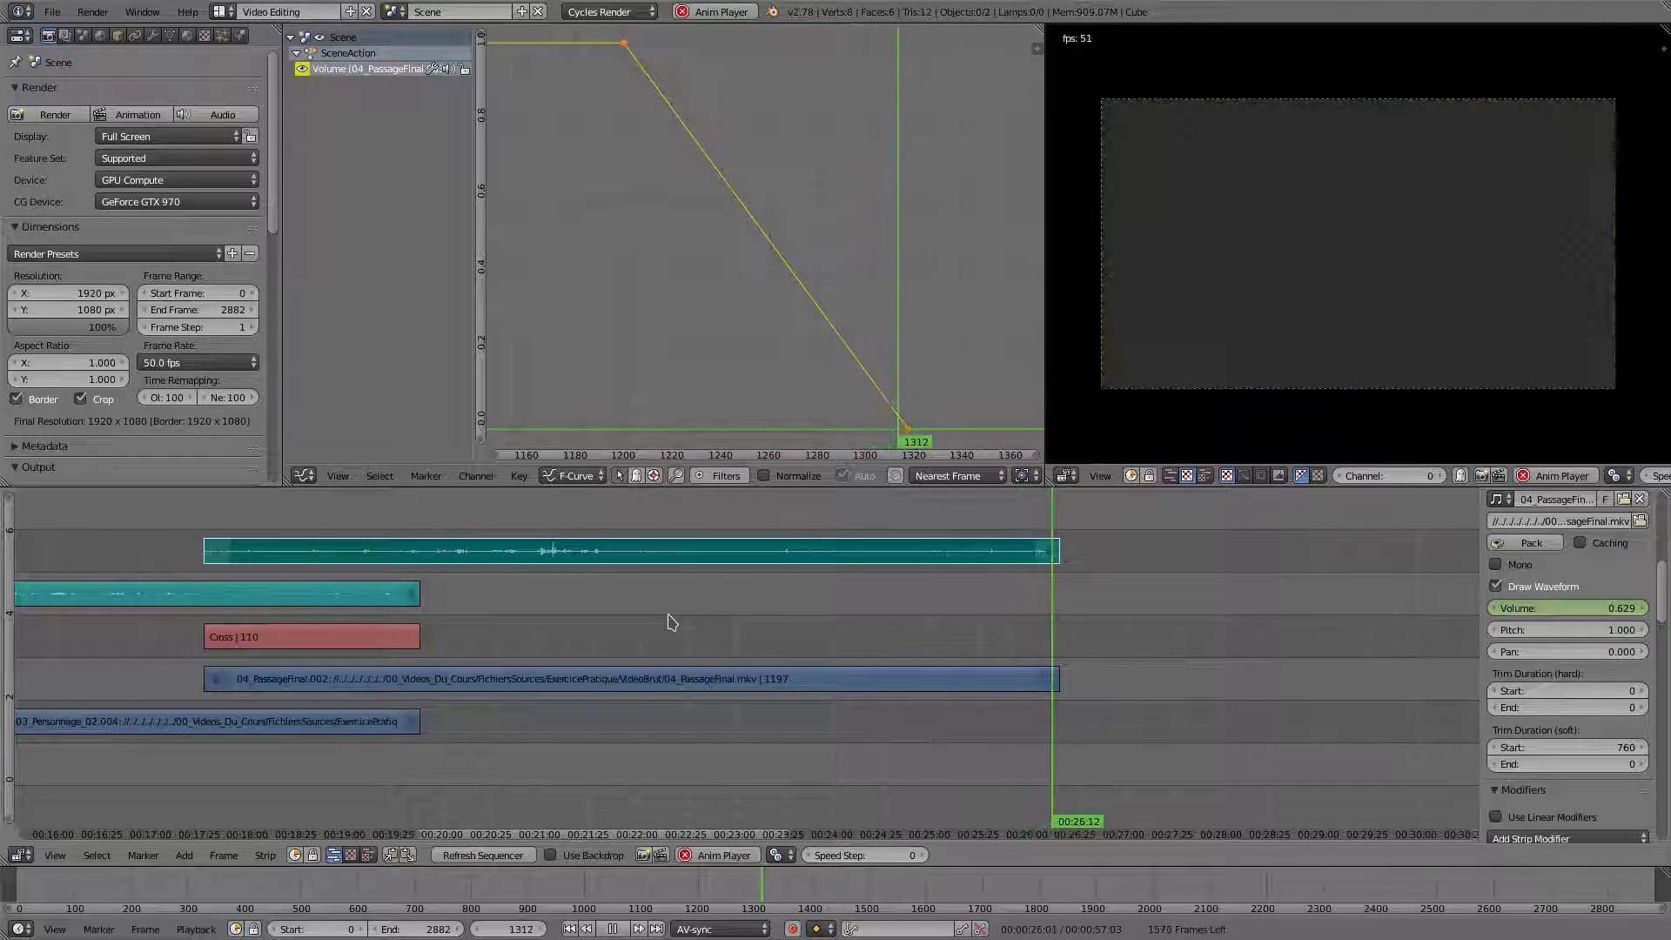
pyautogui.press('space')
# Set the scene's end frame to 1316, using the playhead snapped to the end of the 04_PassageFinal video strip
pyautogui.rightClick(878, 683)
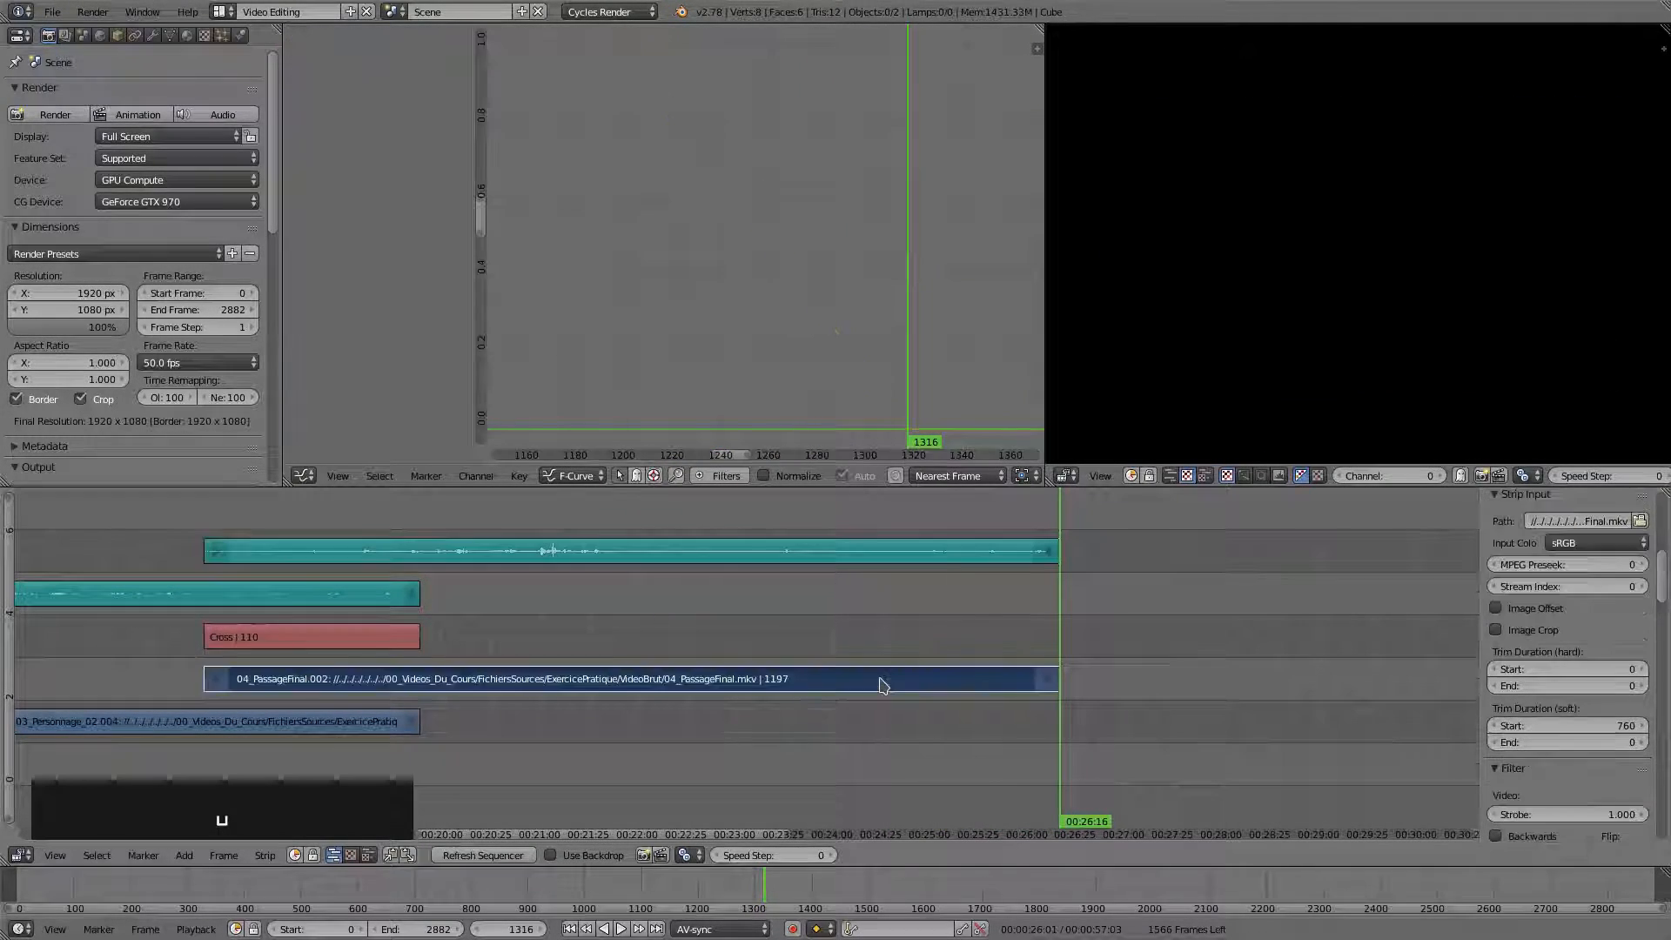
pyautogui.rightClick(895, 550)
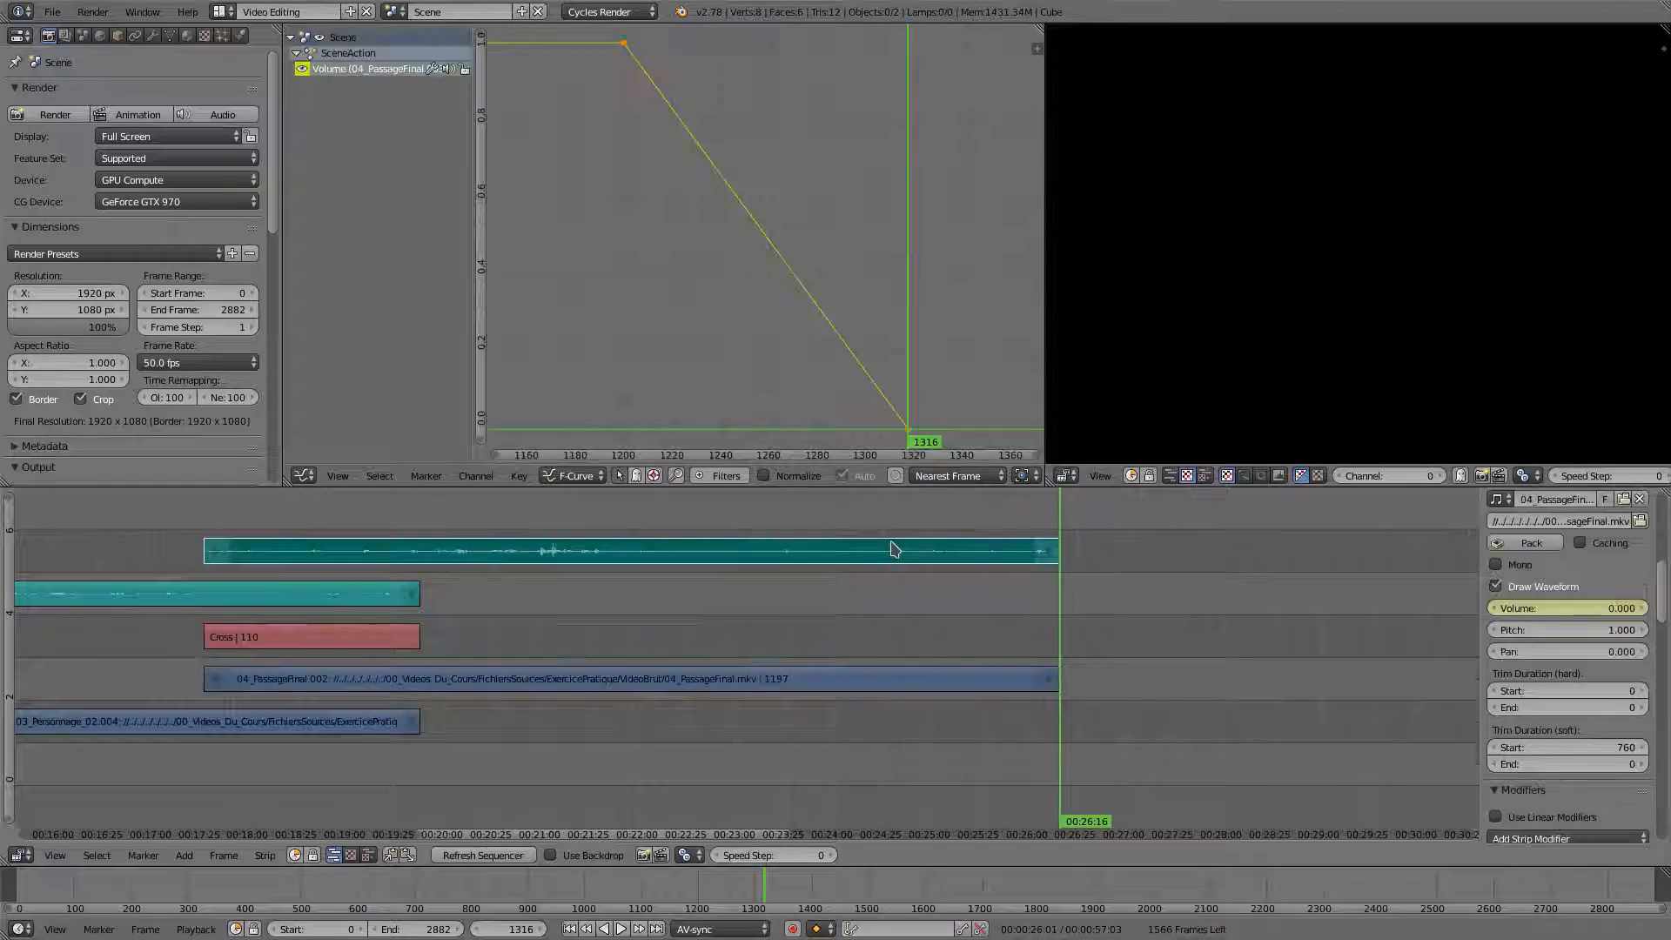
pyautogui.rightClick(916, 687)
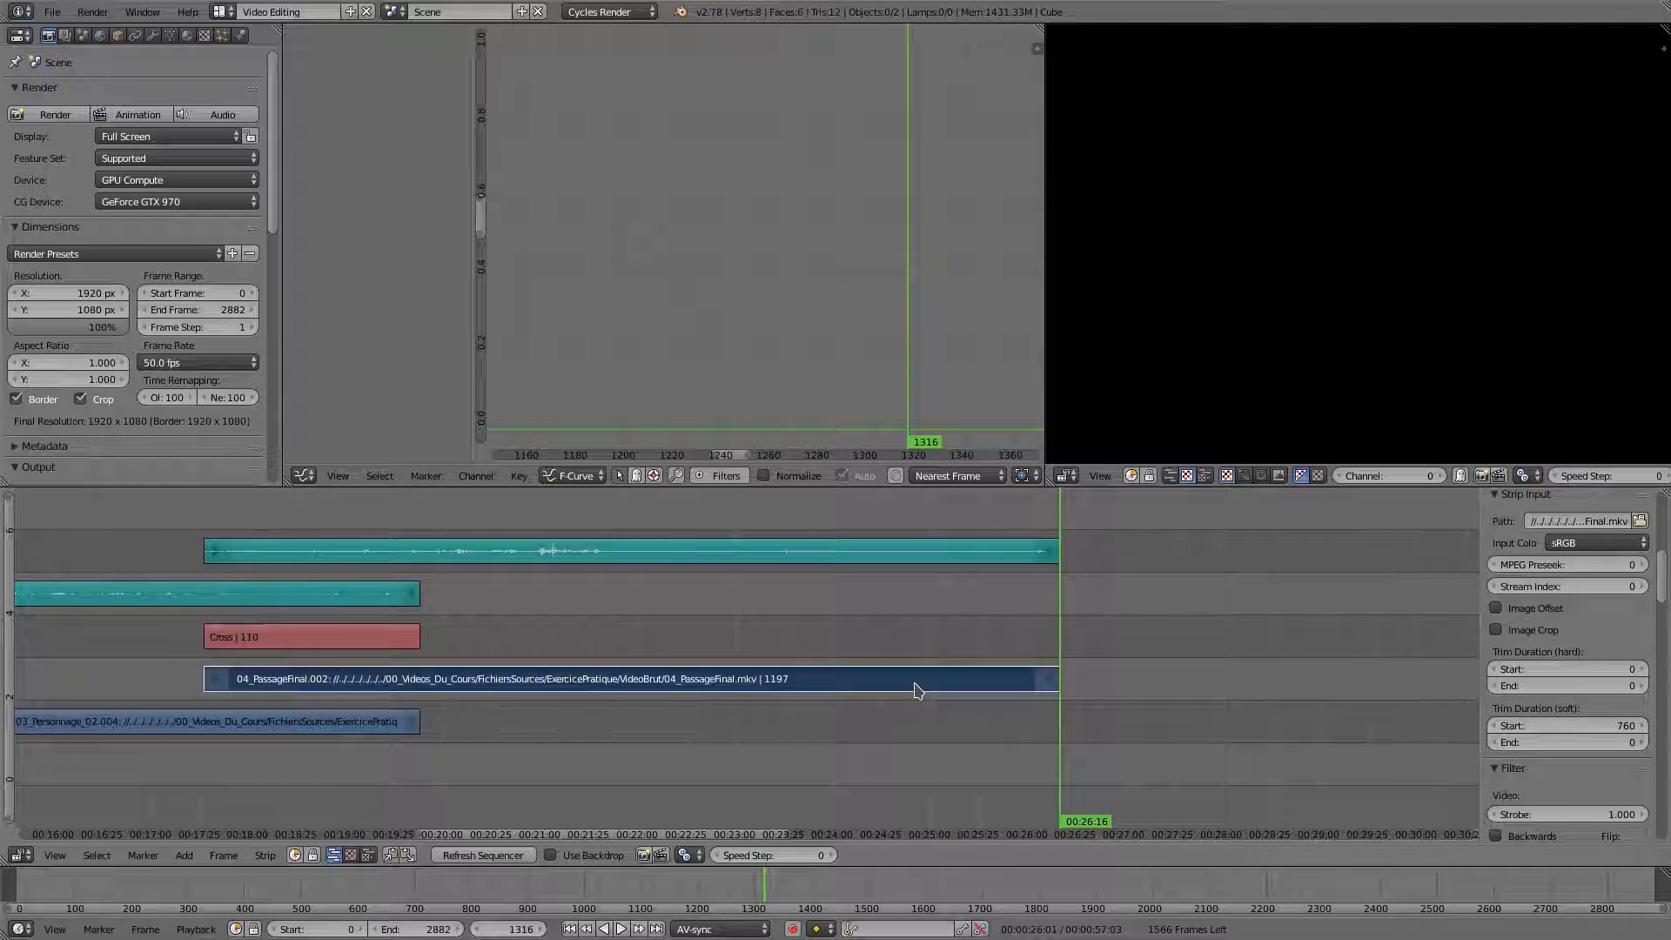
pyautogui.hotkey('shift', 's')
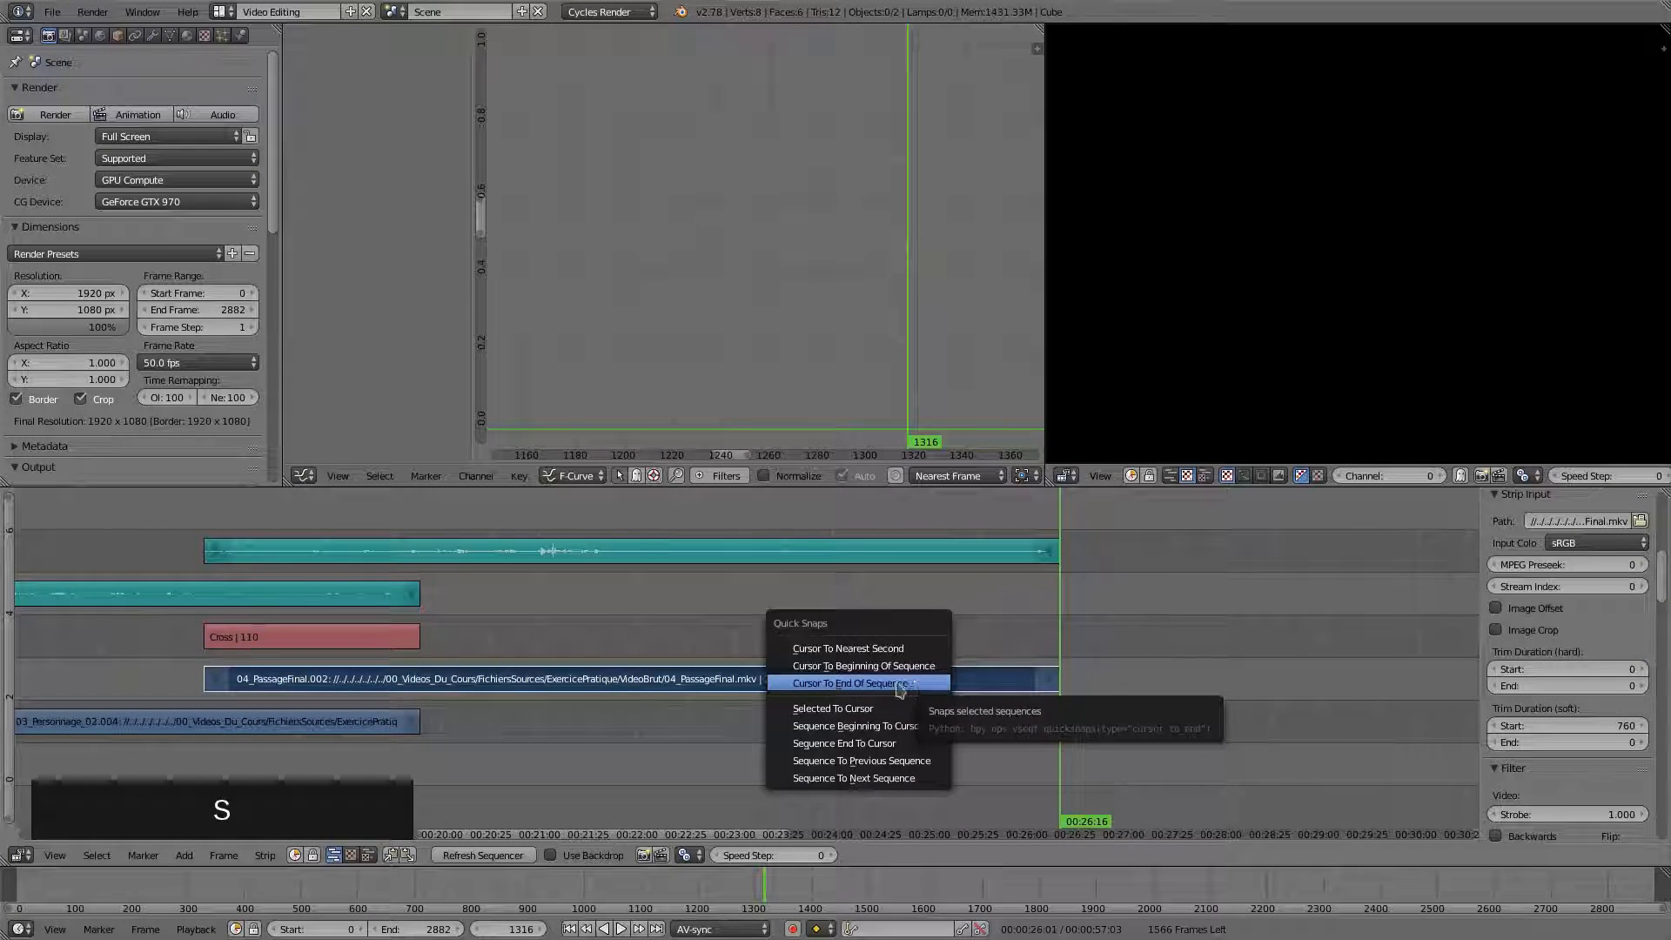
pyautogui.click(899, 684)
pyautogui.scroll(-5, 1118, 674)
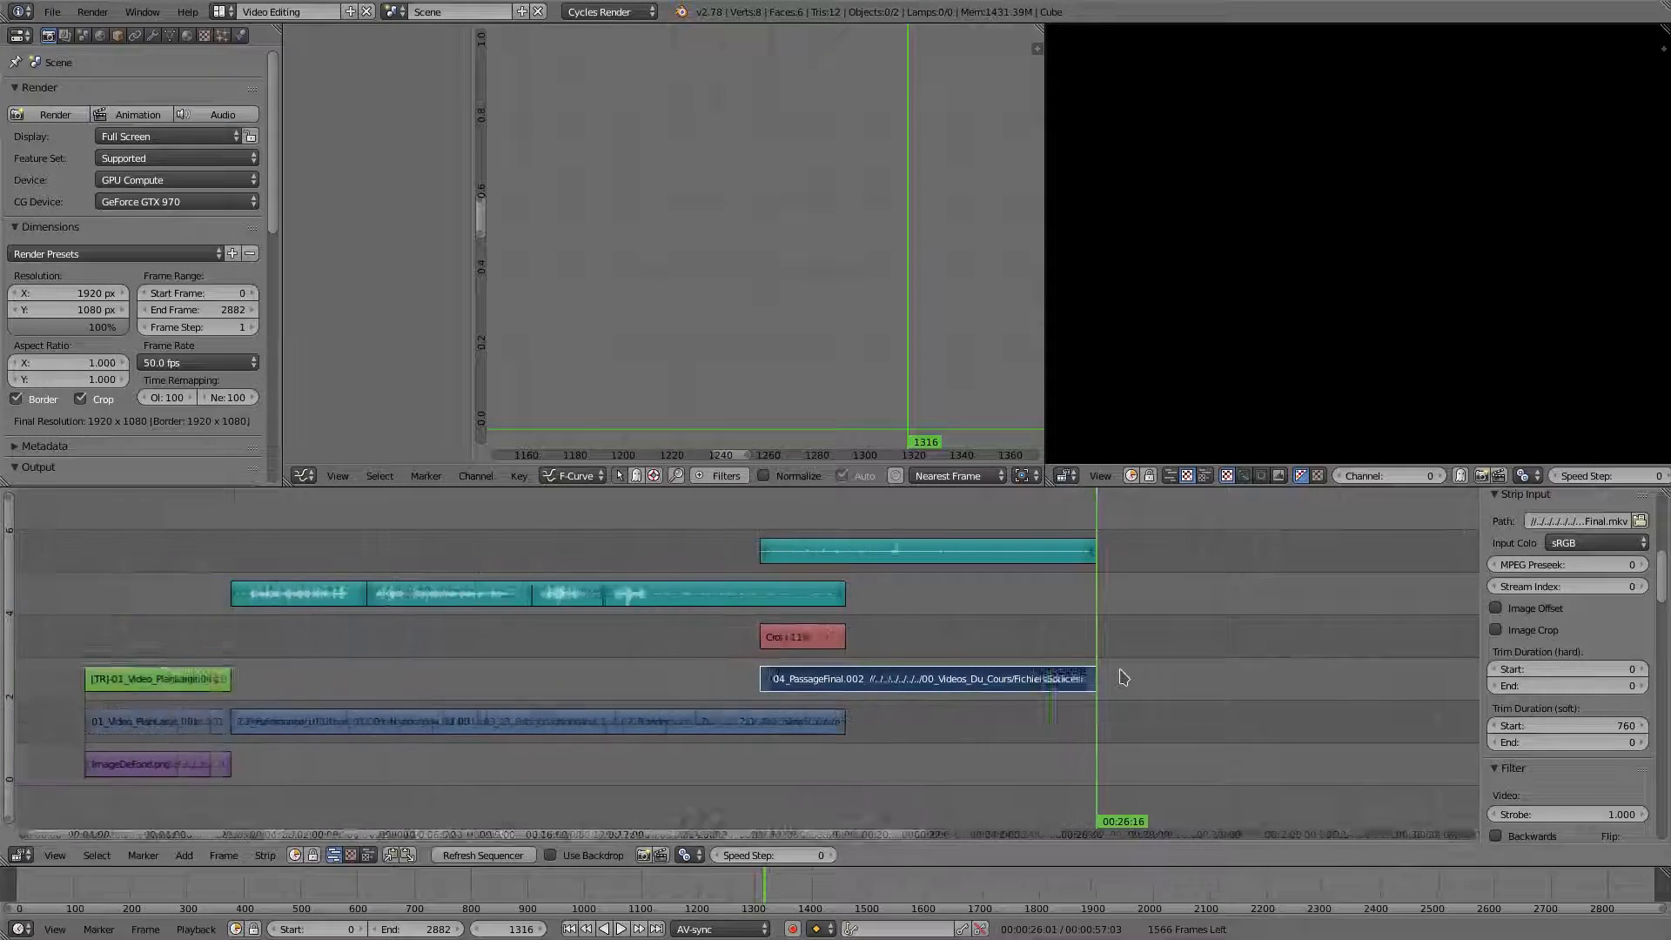
pyautogui.scroll(-5, 1123, 677)
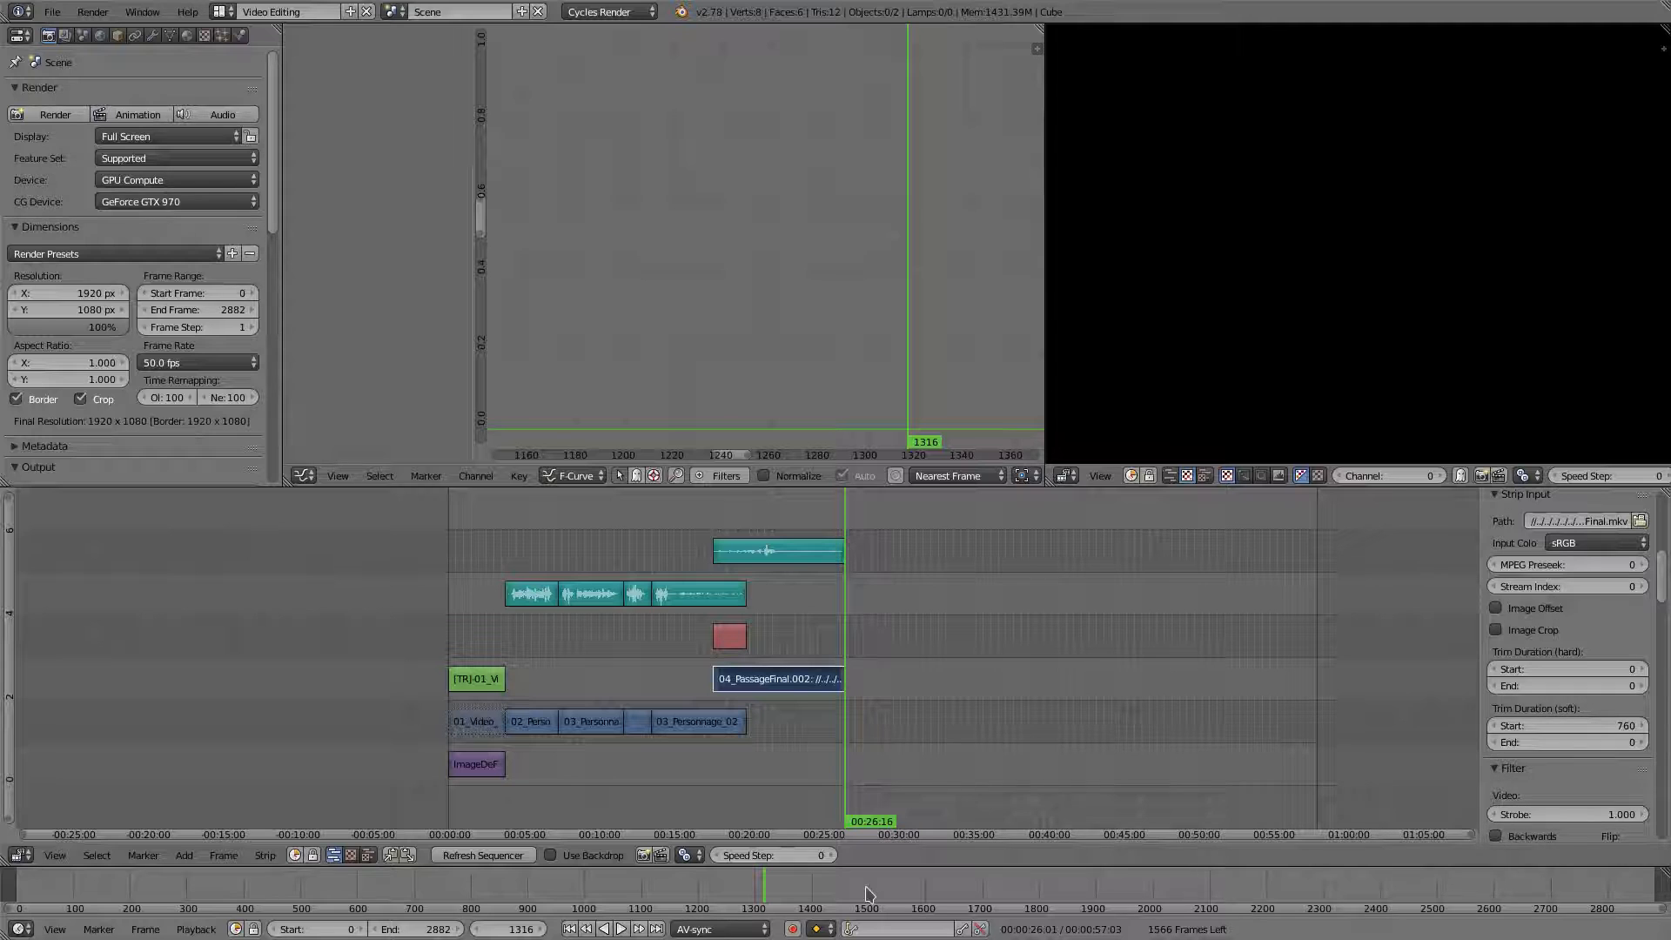
pyautogui.press('e')
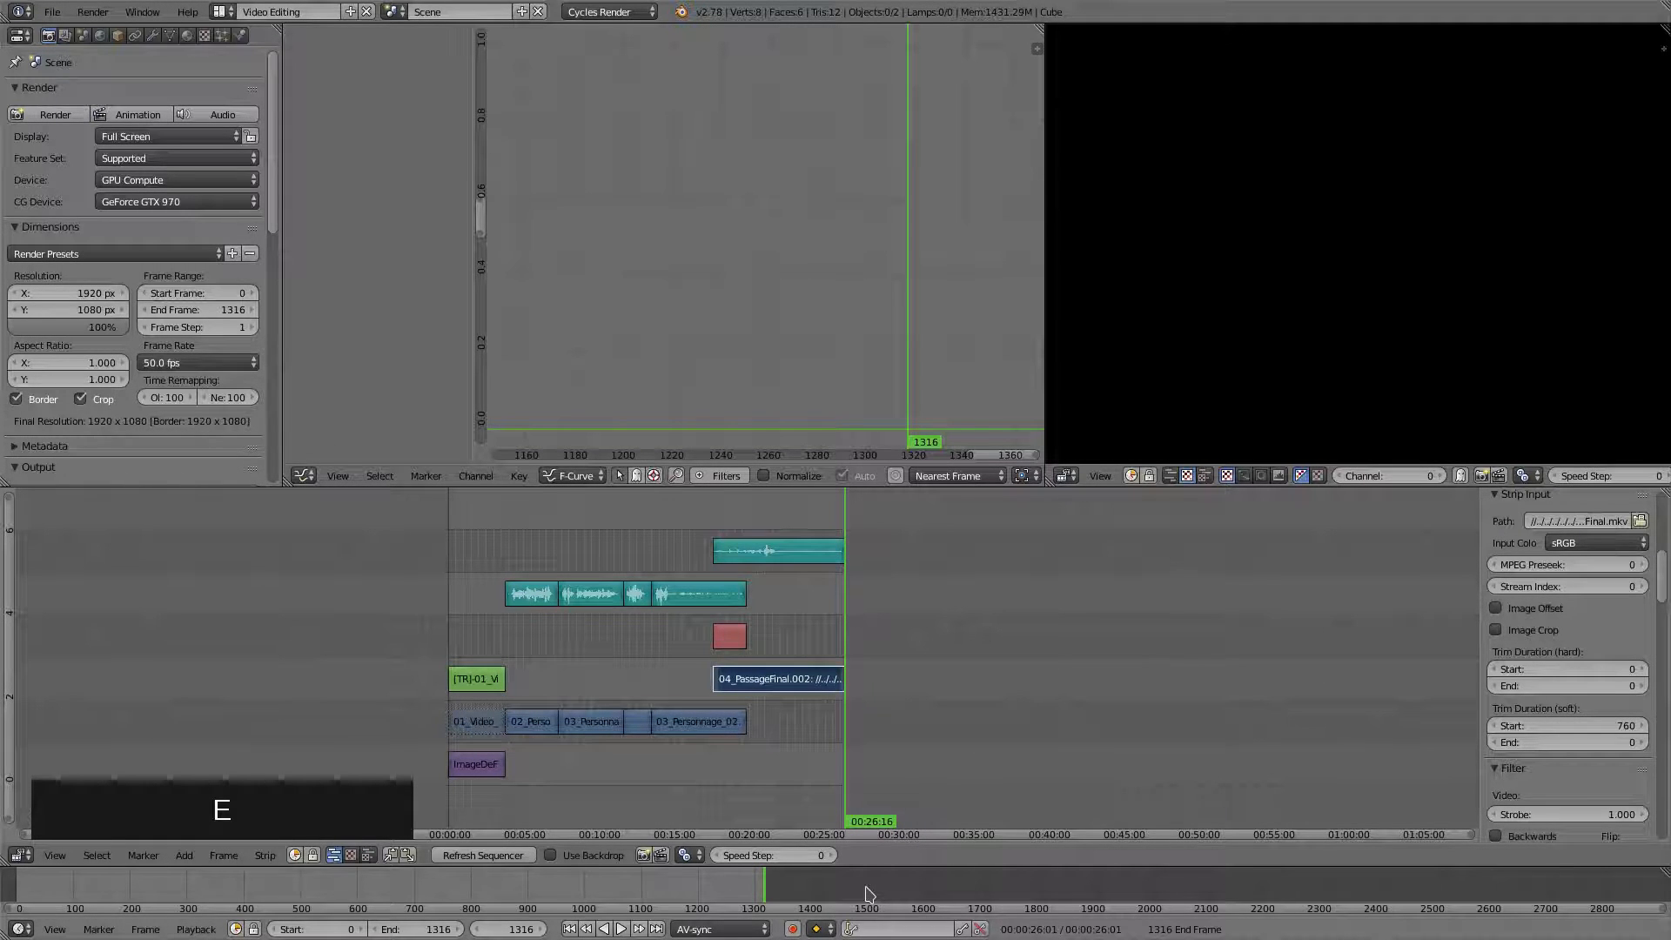
pyautogui.press('Home')
pyautogui.press('Home')
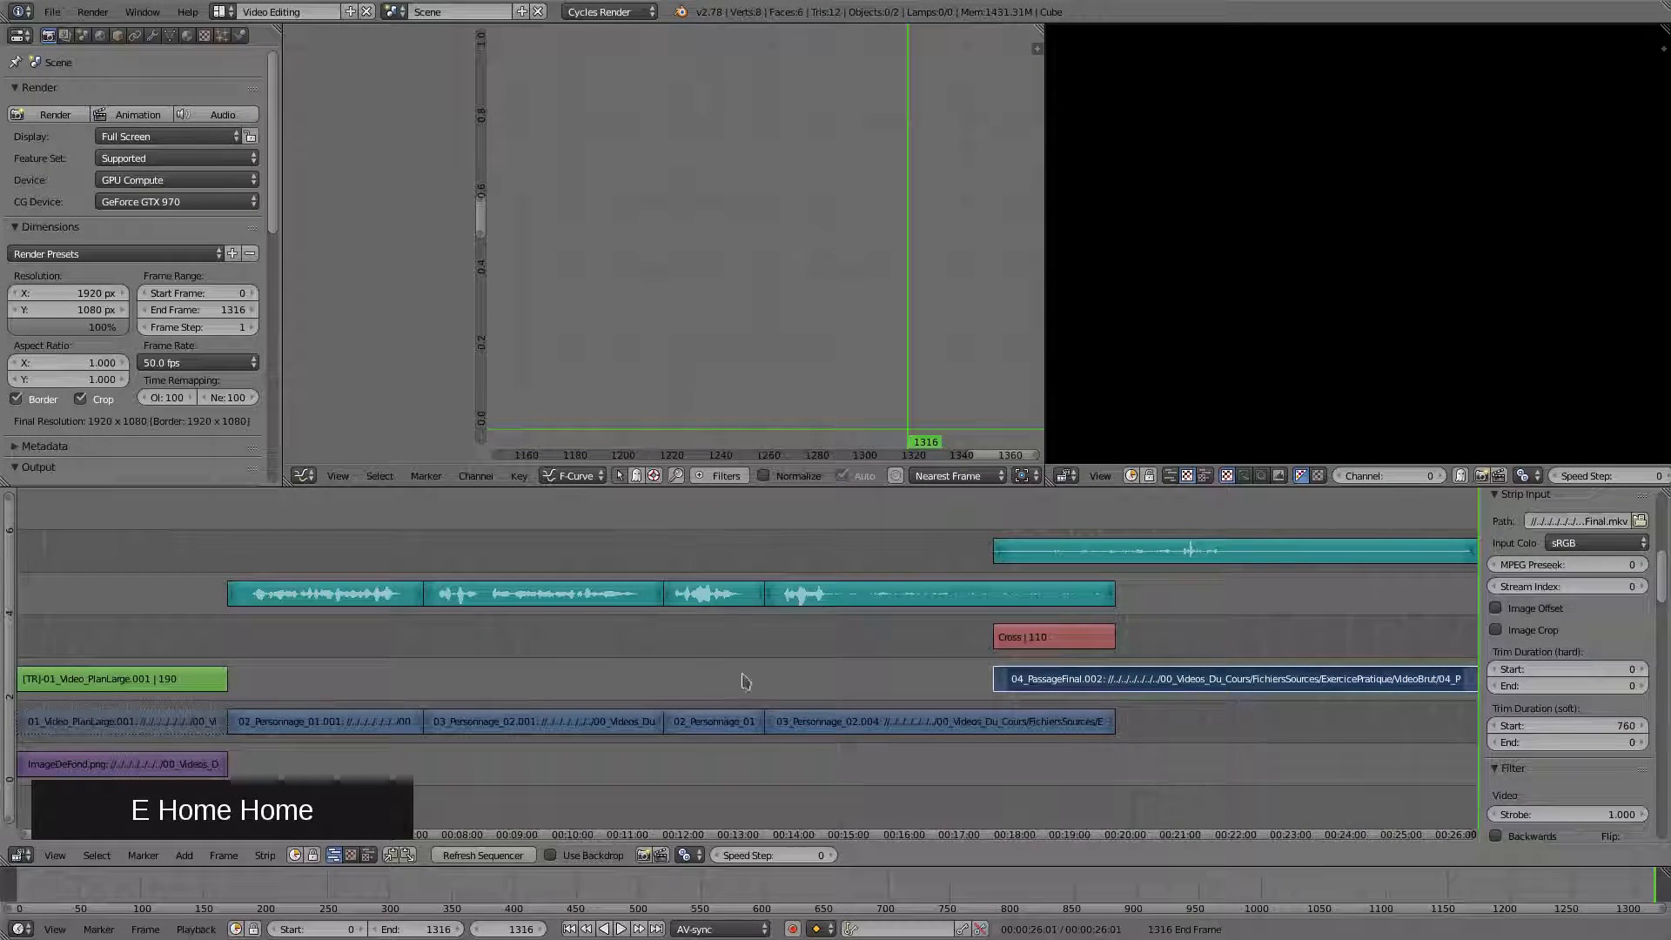